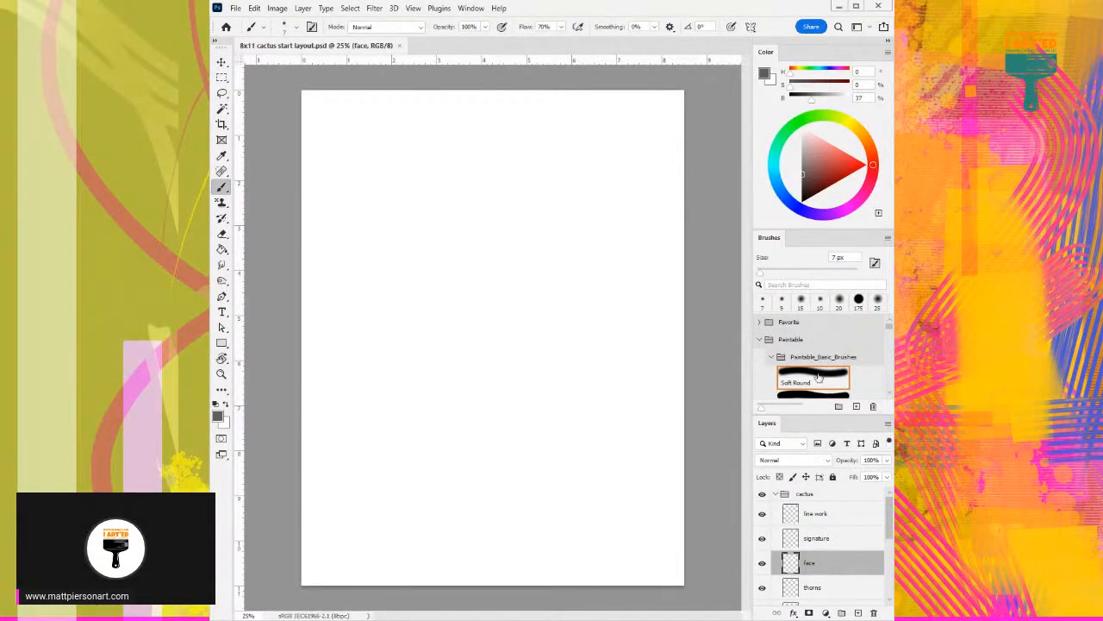
- Fill the background color layer with pink, using hue 334, saturation 68 and brightness 98
{"action": "scroll", "coordinate": [830, 386], "scroll_direction": "down", "scroll_amount": 1}
{"action": "scroll", "coordinate": [827, 371], "scroll_direction": "up", "scroll_amount": 2}
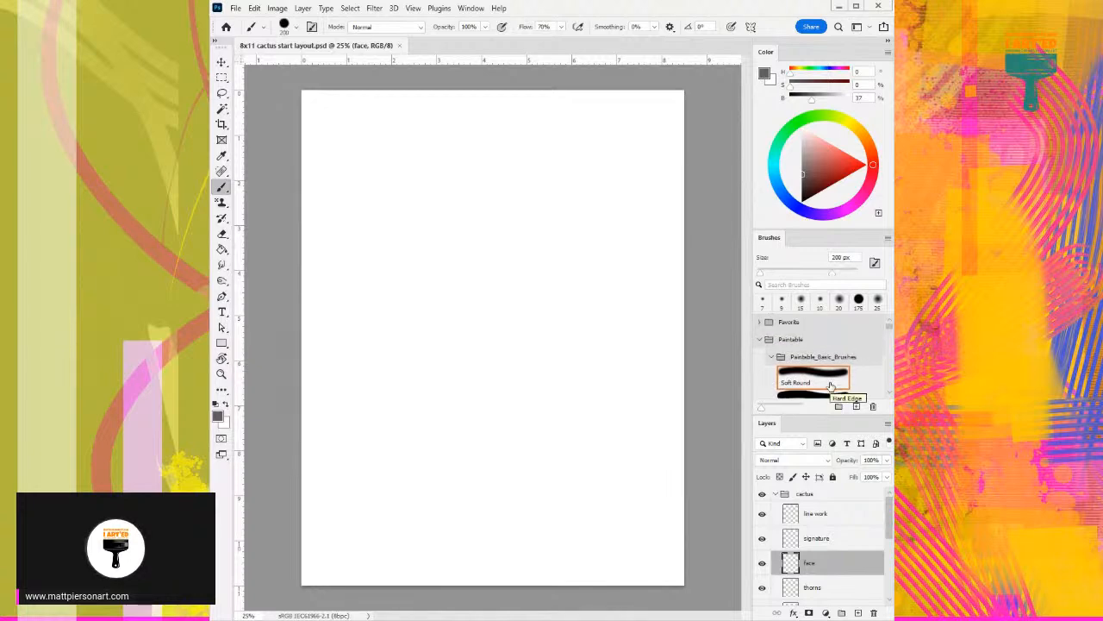
{"action": "left_click", "coordinate": [771, 238]}
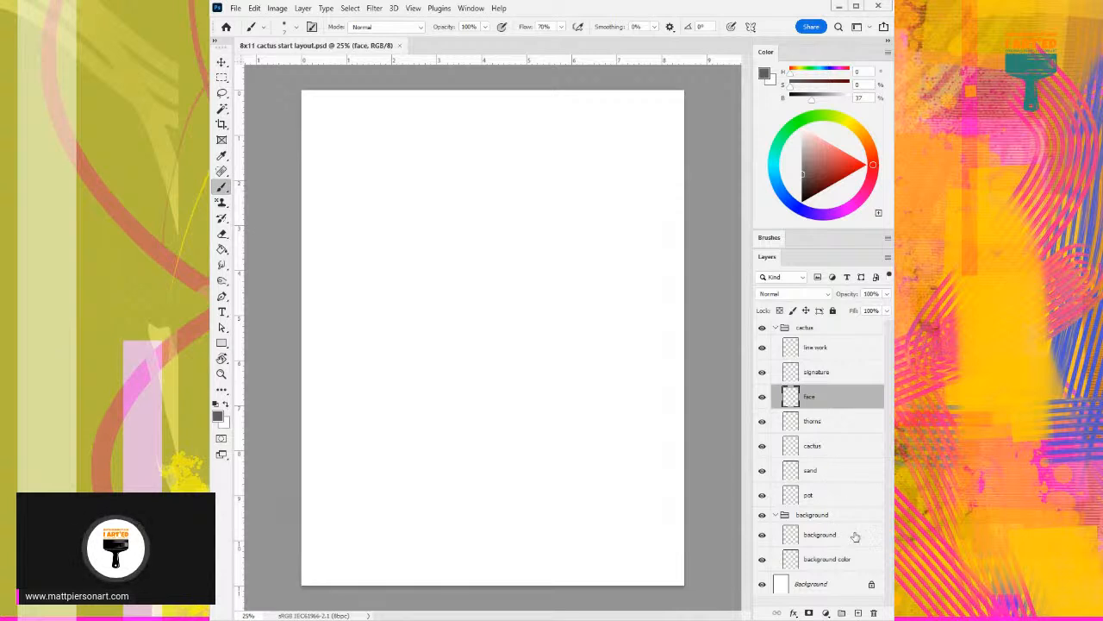
{"action": "left_click", "coordinate": [852, 567]}
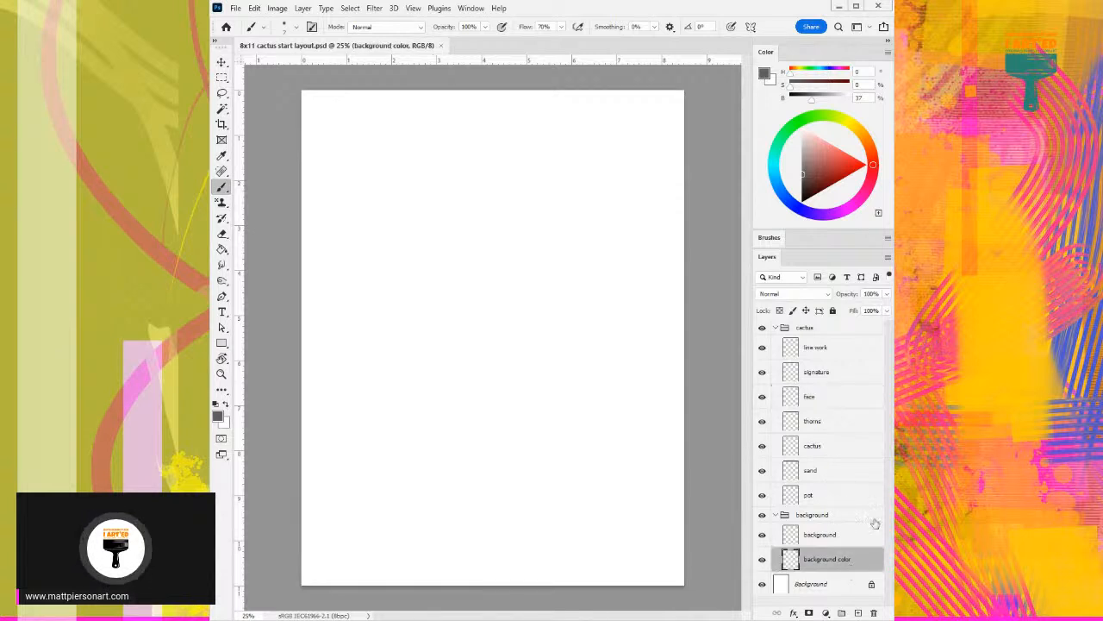
{"action": "left_click", "coordinate": [868, 187]}
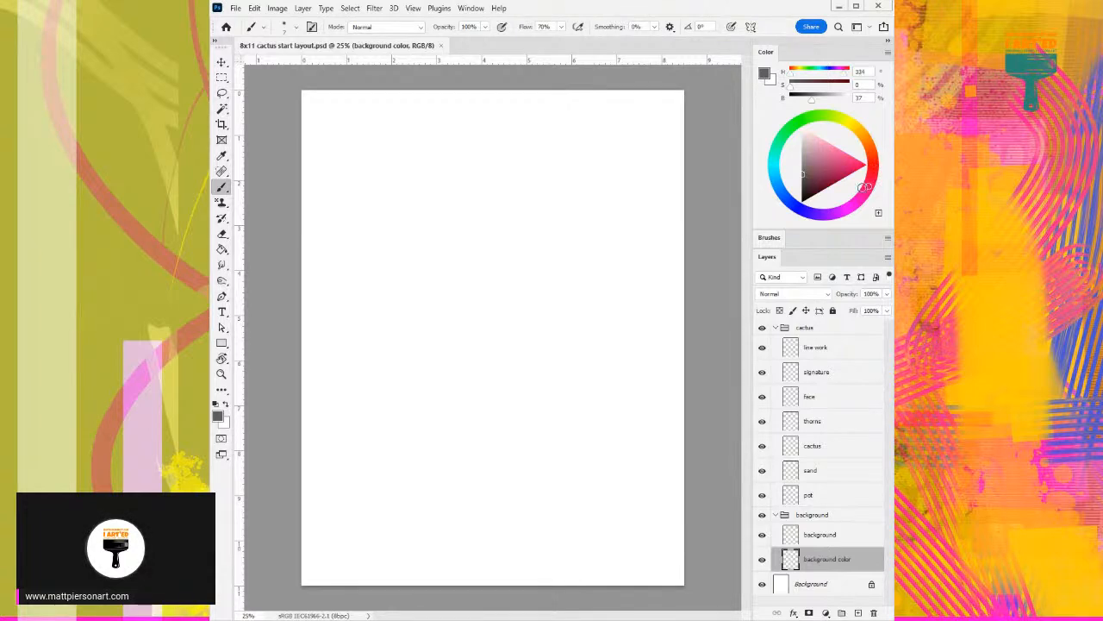
{"action": "key", "text": "g"}
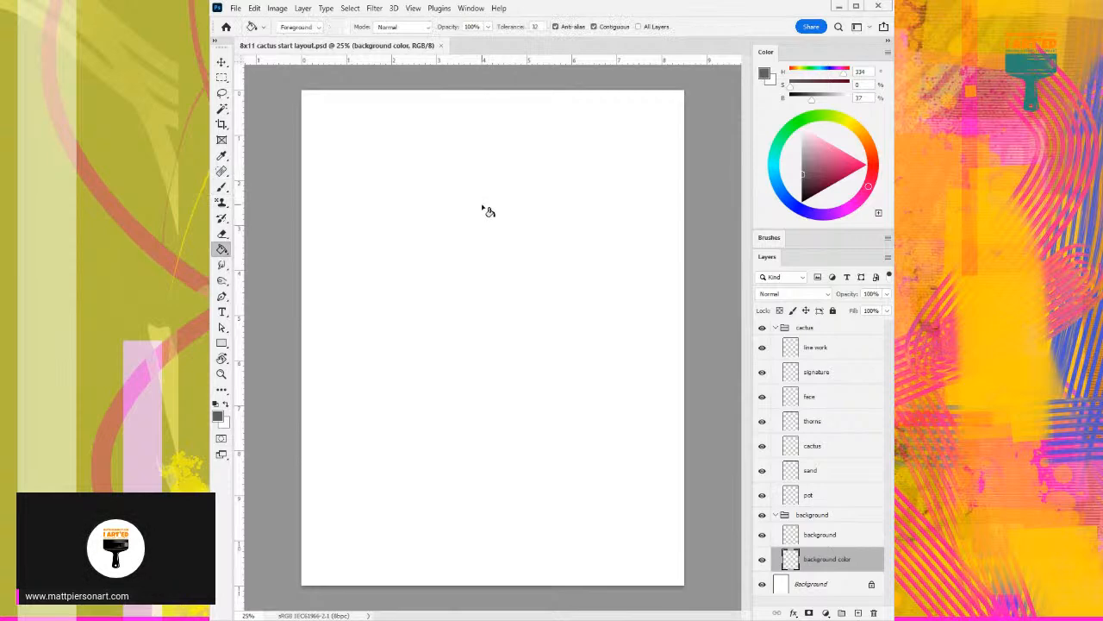
{"action": "left_click", "coordinate": [856, 168]}
{"action": "left_click", "coordinate": [533, 333]}
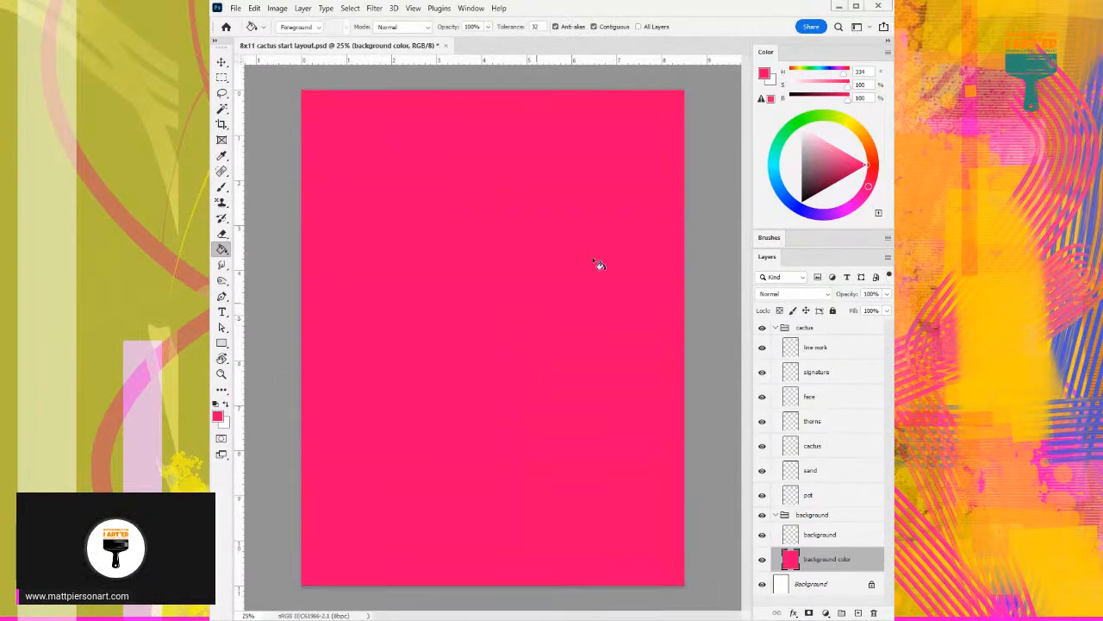
{"action": "left_click", "coordinate": [844, 155]}
{"action": "left_click", "coordinate": [443, 170]}
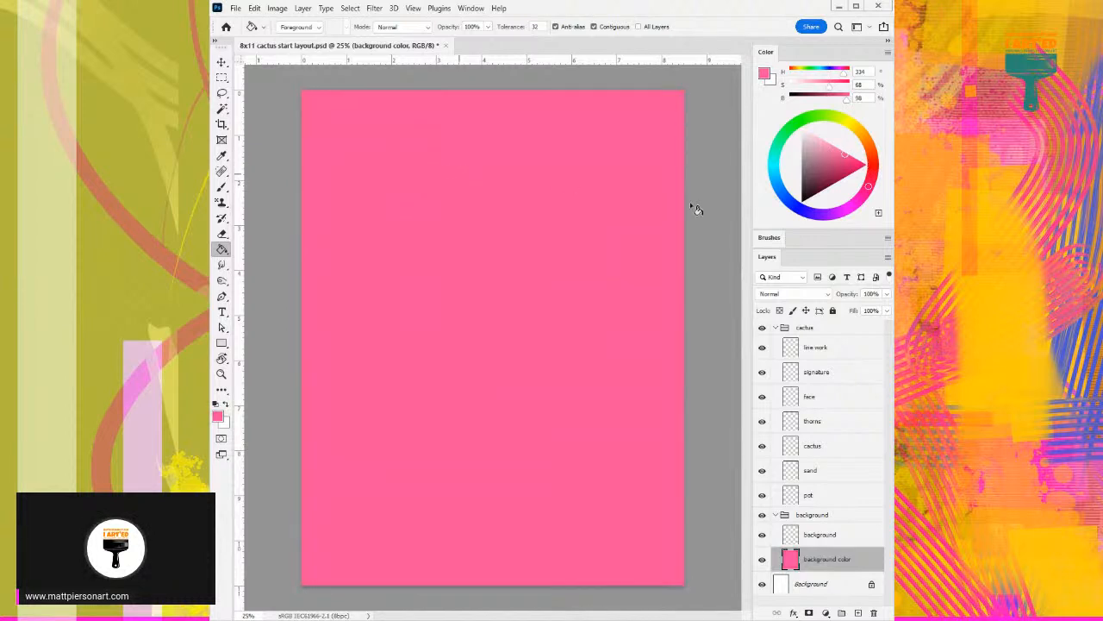
- On the background layer, select overlapping circles of varied sizes across the lower half of the canvas with the Elliptical Marquee
{"action": "left_click", "coordinate": [826, 536]}
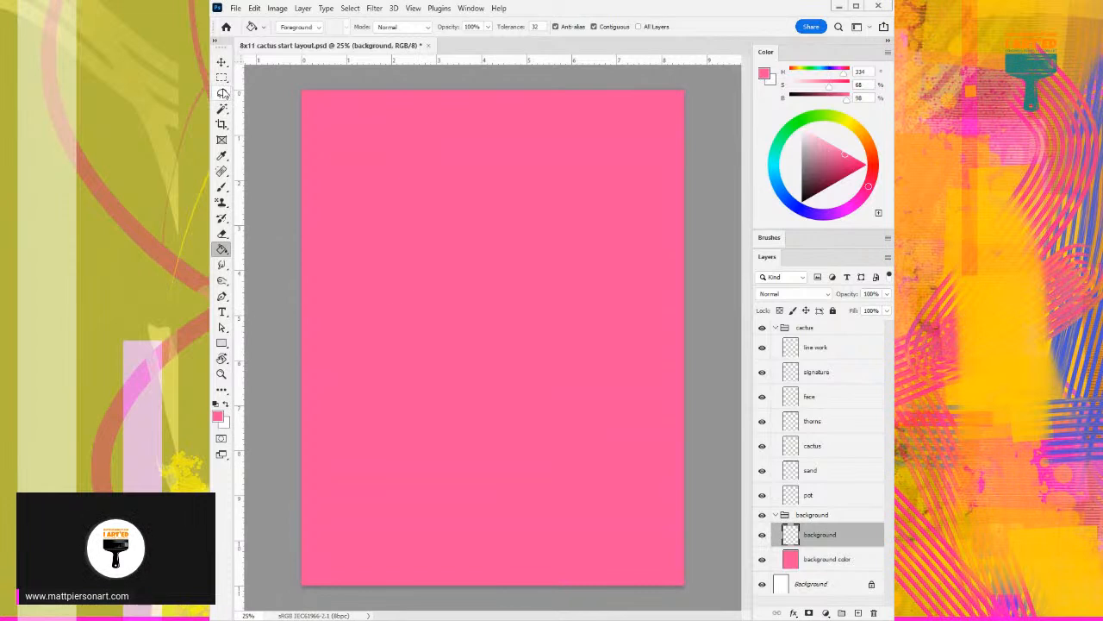
{"action": "right_click", "coordinate": [225, 97]}
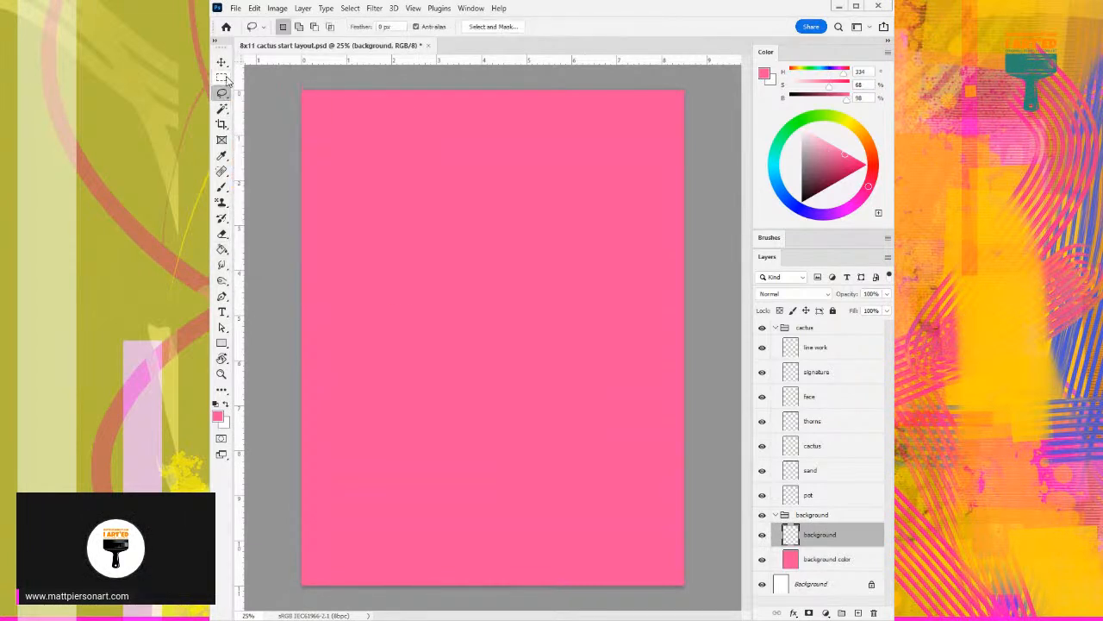
{"action": "left_click", "coordinate": [224, 78]}
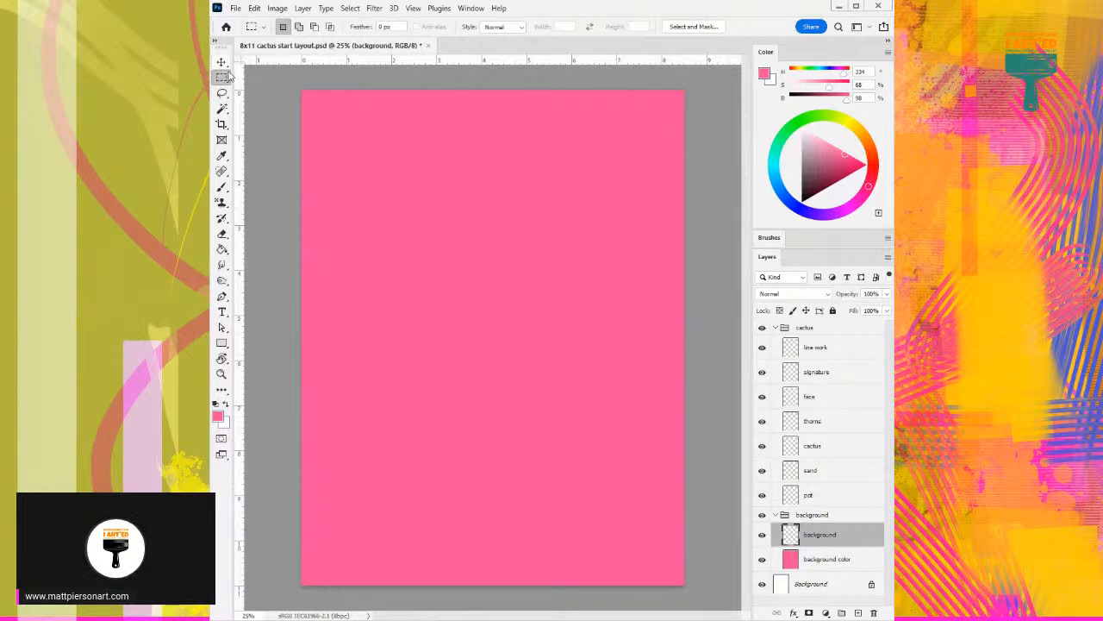
{"action": "right_click", "coordinate": [223, 78]}
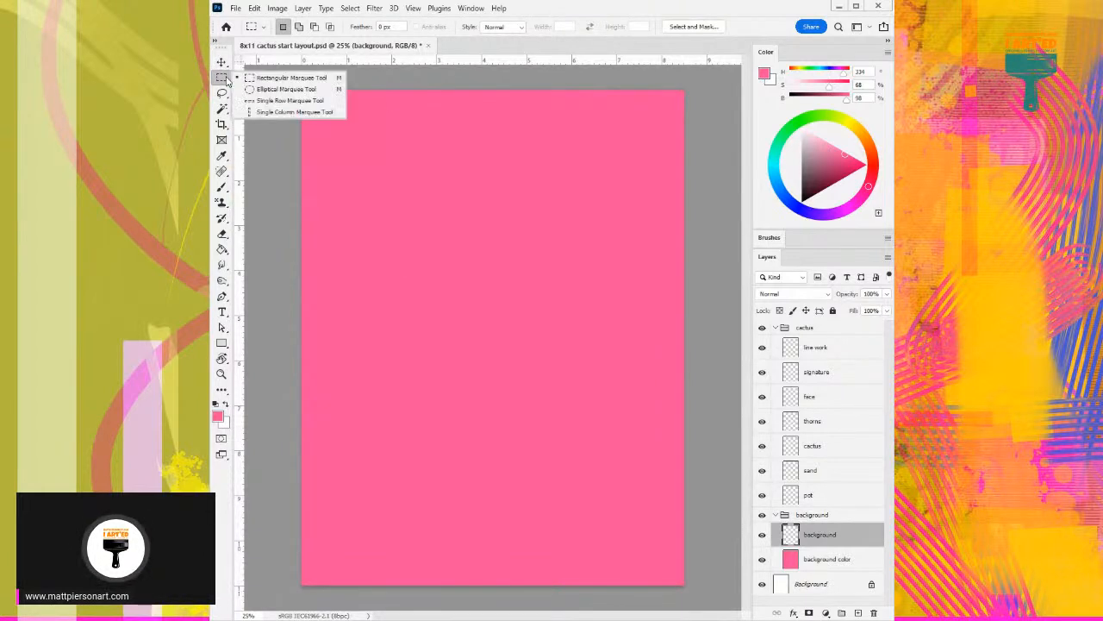
{"action": "left_click", "coordinate": [270, 90]}
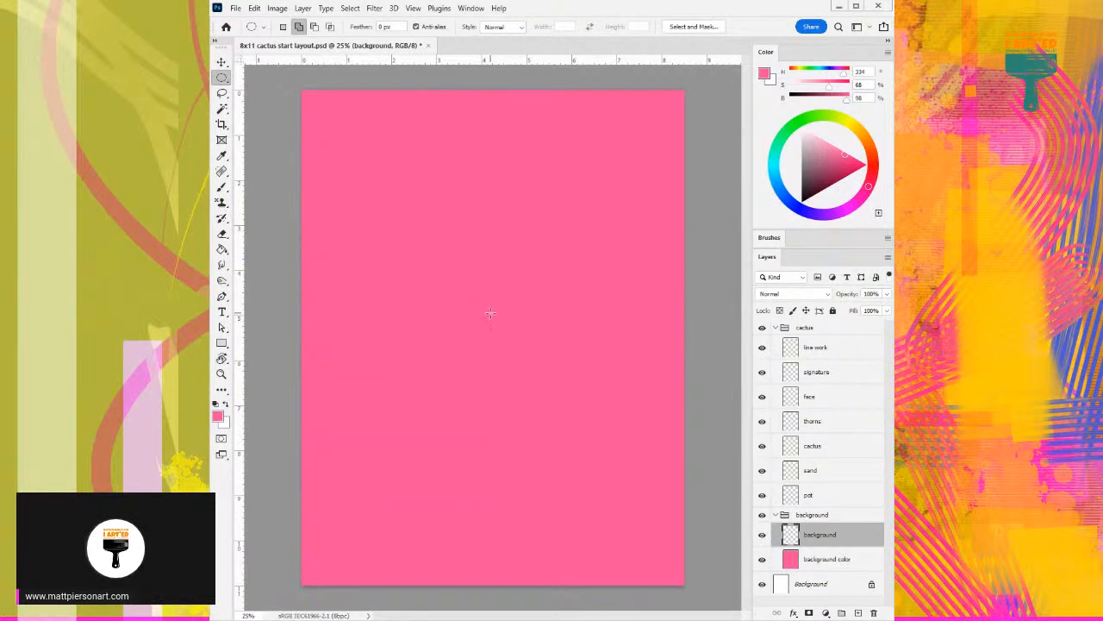
{"action": "left_click_drag", "start_coordinate": [484, 271], "coordinate": [738, 522]}
{"action": "left_click_drag", "start_coordinate": [539, 395], "coordinate": [414, 528]}
{"action": "left_click_drag", "start_coordinate": [450, 466], "coordinate": [305, 493]}
{"action": "left_click_drag", "start_coordinate": [344, 458], "coordinate": [267, 379]}
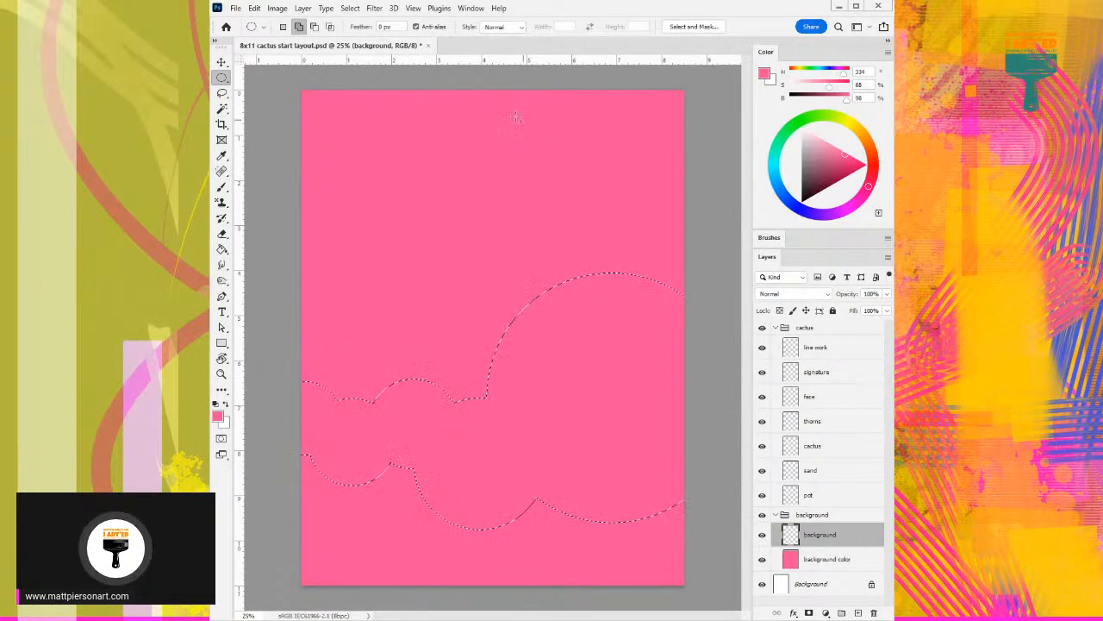
- Add more circles to the selection along the upper right, upper left, lower right and bottom-left corner of the canvas
{"action": "left_click_drag", "start_coordinate": [497, 79], "coordinate": [767, 286]}
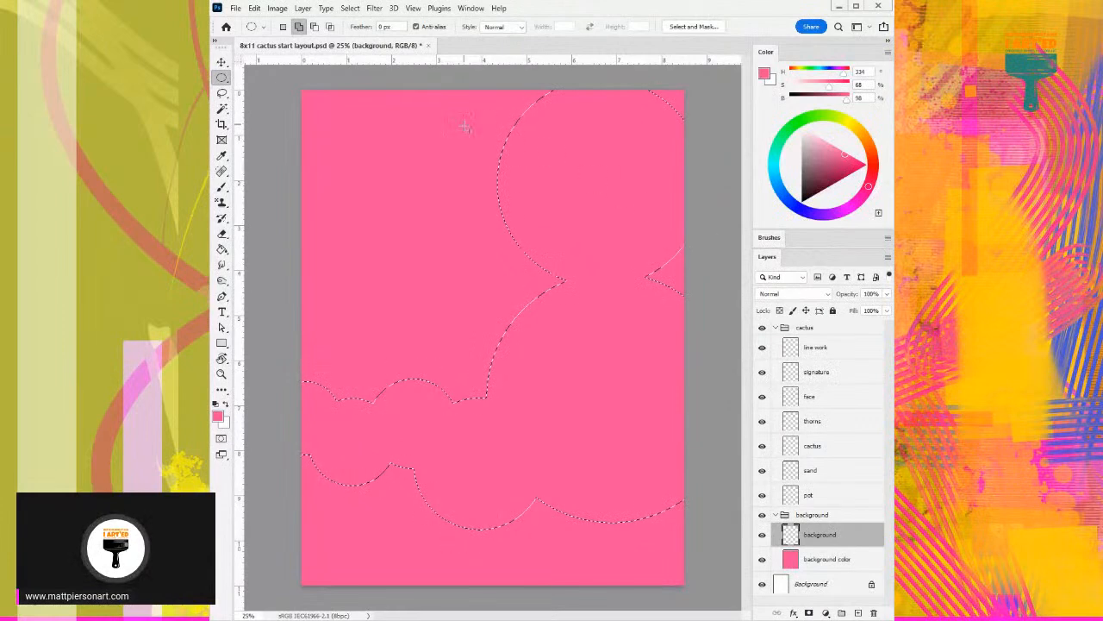
{"action": "left_click_drag", "start_coordinate": [405, 78], "coordinate": [533, 184]}
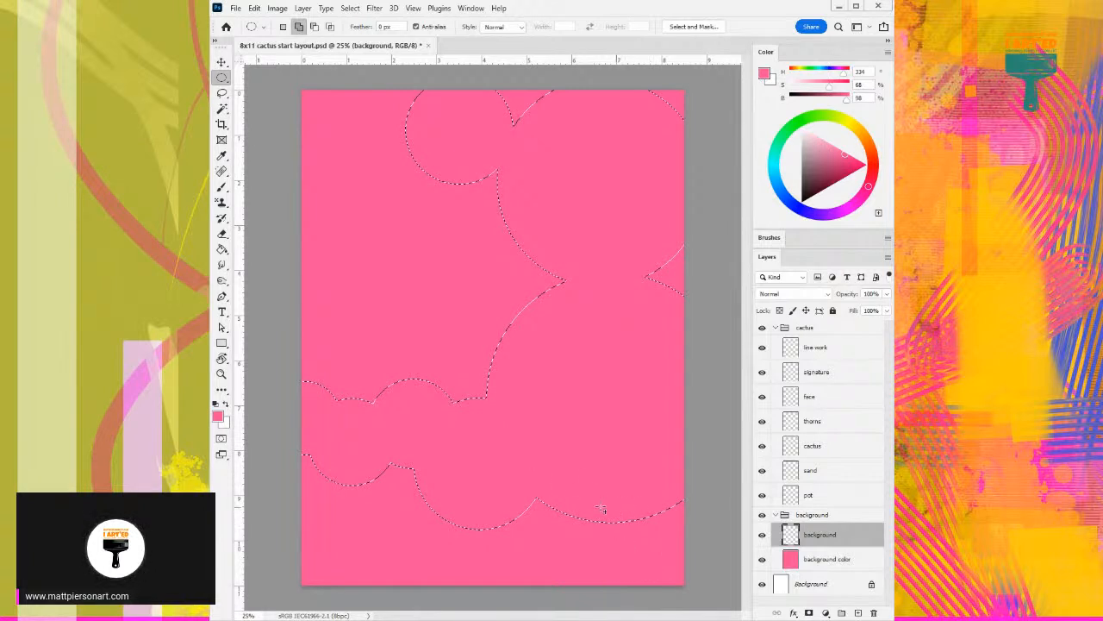
{"action": "left_click_drag", "start_coordinate": [585, 509], "coordinate": [567, 562]}
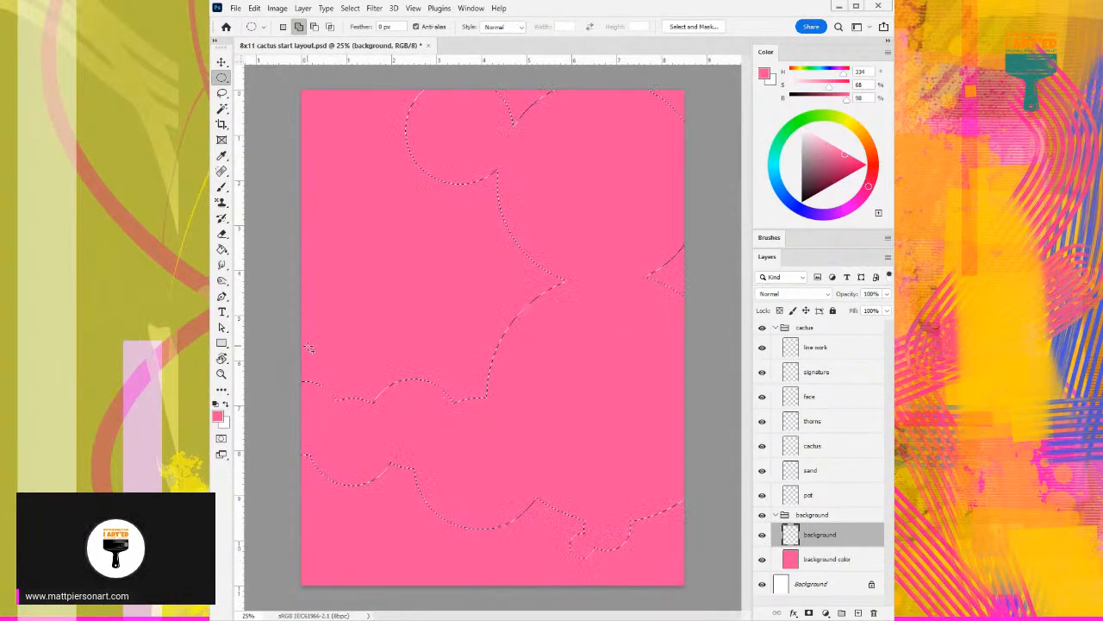
{"action": "left_click_drag", "start_coordinate": [274, 180], "coordinate": [382, 286]}
{"action": "left_click_drag", "start_coordinate": [274, 141], "coordinate": [331, 212]}
{"action": "left_click_drag", "start_coordinate": [264, 543], "coordinate": [592, 620]}
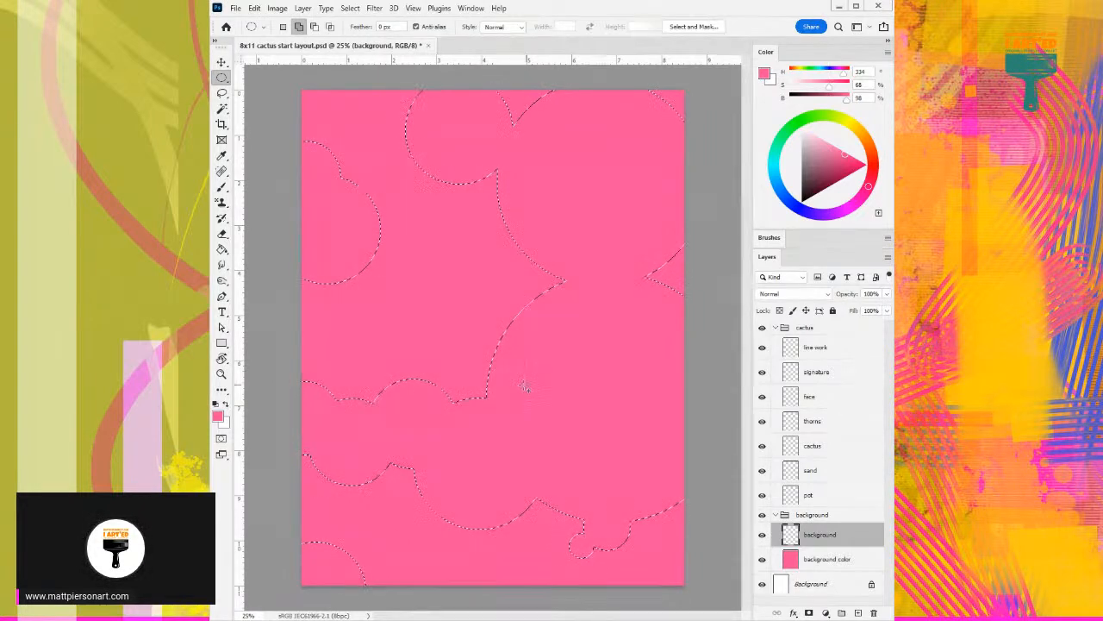
- Fill the circle selection with blue at hue 204, deselect it, and lock the background layer's transparent pixels
{"action": "left_click", "coordinate": [779, 185]}
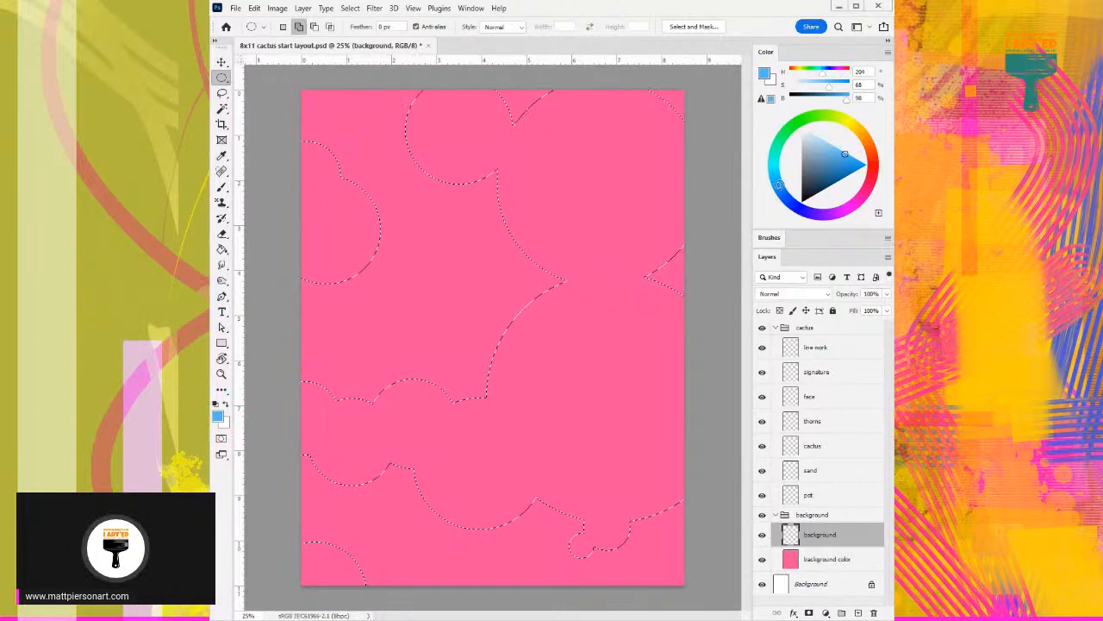
{"action": "key", "text": "g"}
{"action": "left_click", "coordinate": [595, 345]}
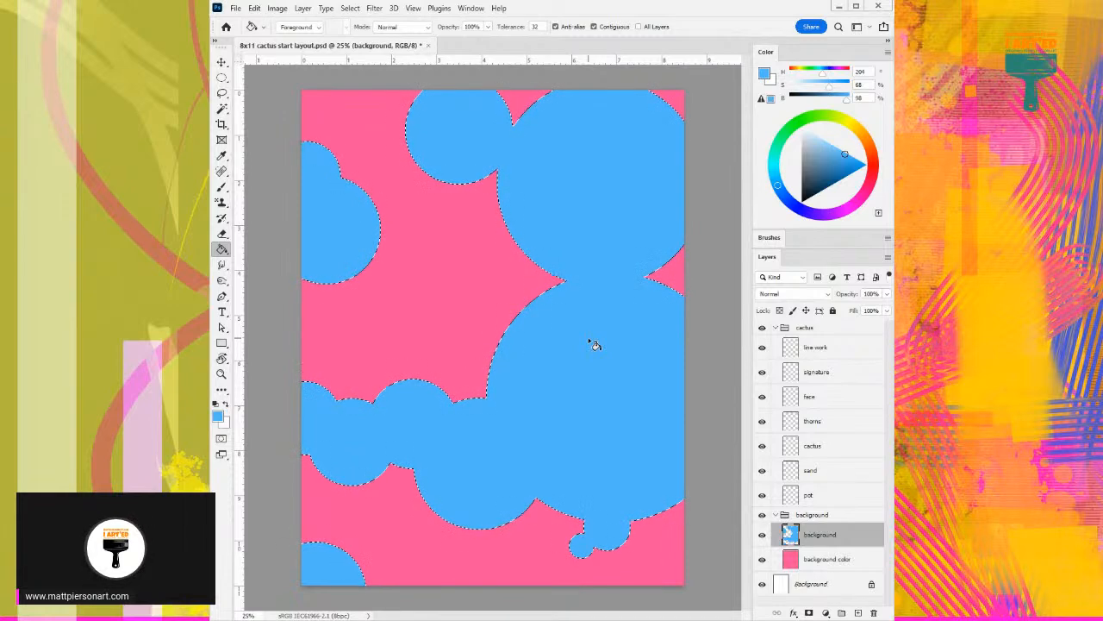
{"action": "key", "text": "ctrl+d"}
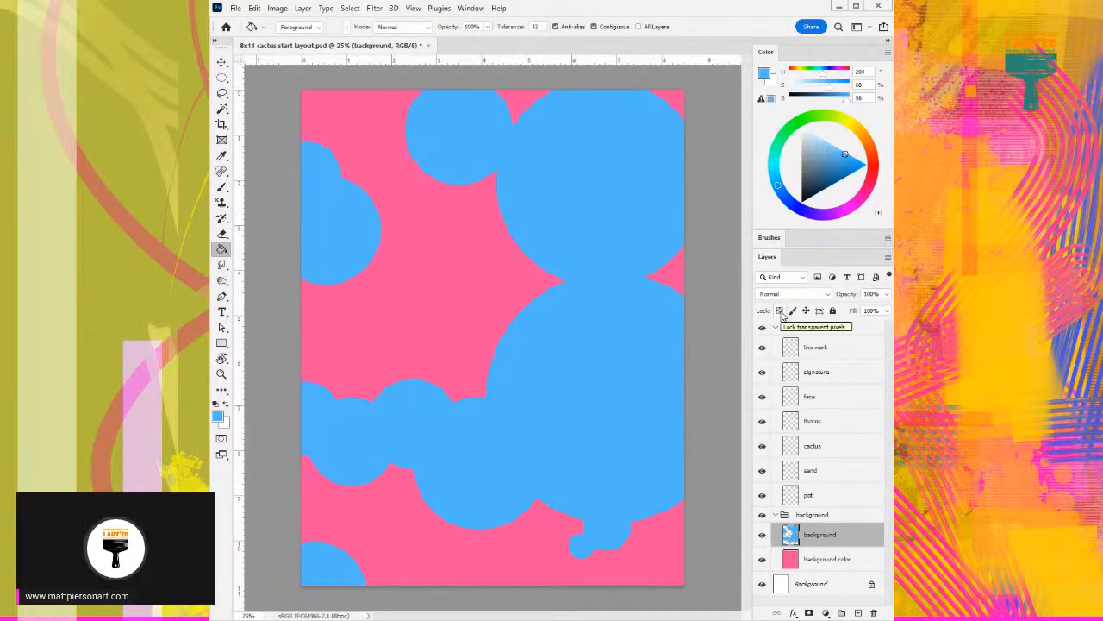
{"action": "left_click", "coordinate": [781, 312]}
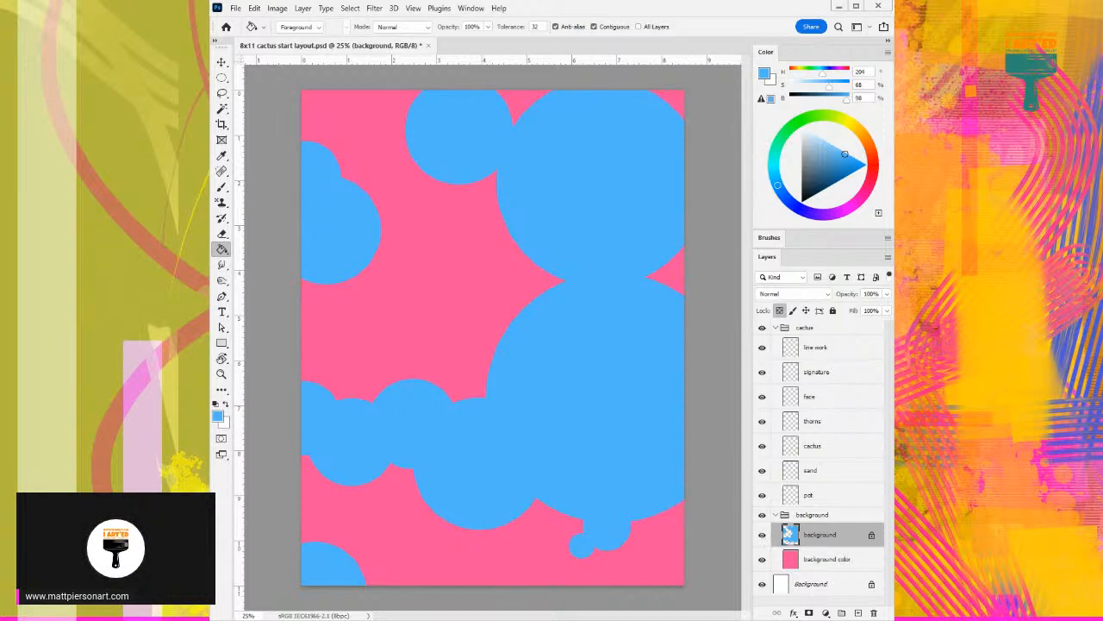
- Look through the brush library and collapse its expanded folders, including rakes and impressionist
{"action": "left_click", "coordinate": [770, 240]}
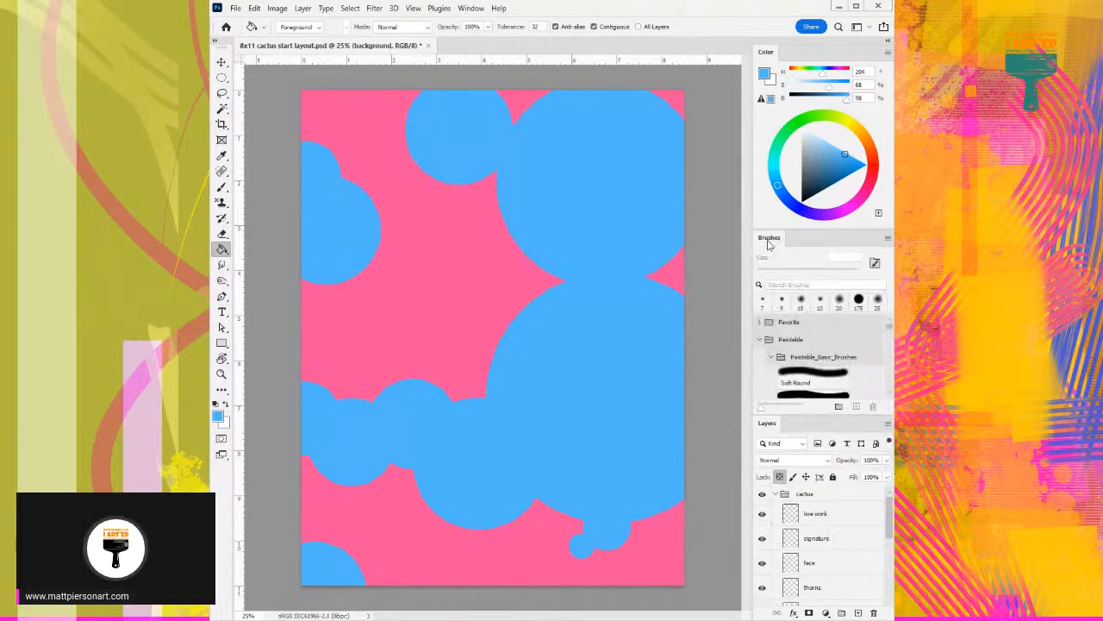
{"action": "scroll", "coordinate": [798, 353], "scroll_direction": "down", "scroll_amount": 6}
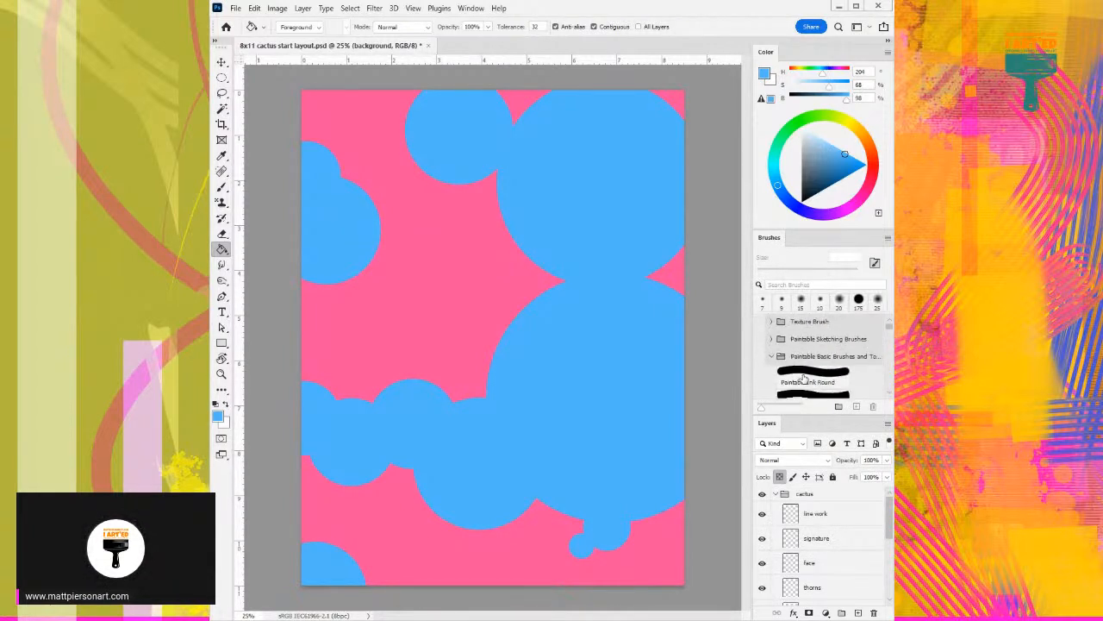
{"action": "scroll", "coordinate": [804, 380], "scroll_direction": "down", "scroll_amount": 5}
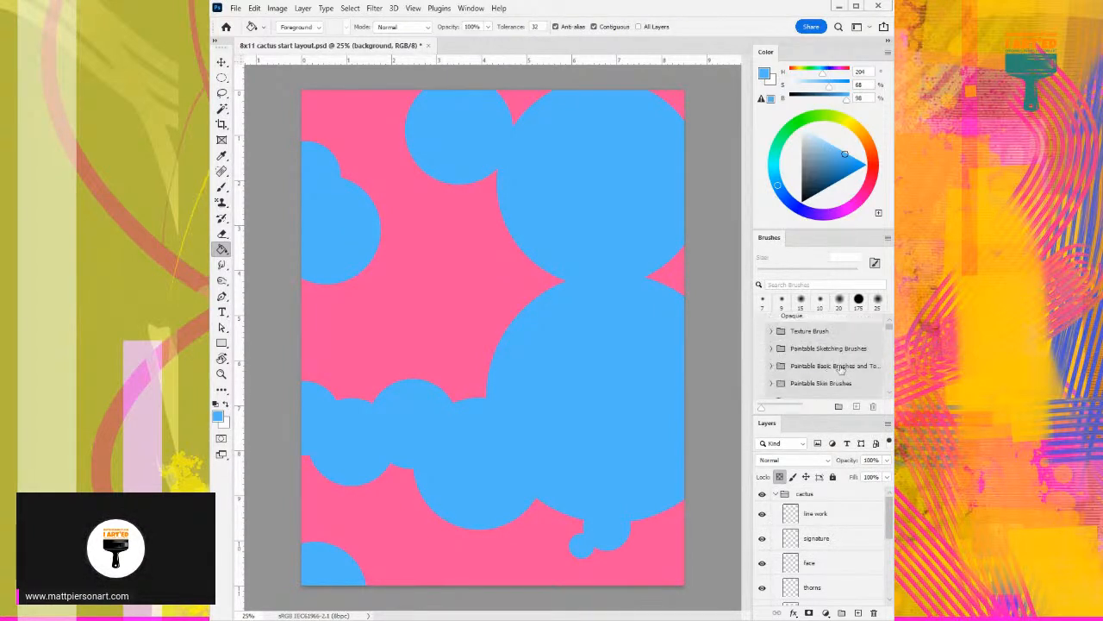
{"action": "scroll", "coordinate": [841, 370], "scroll_direction": "down", "scroll_amount": 8}
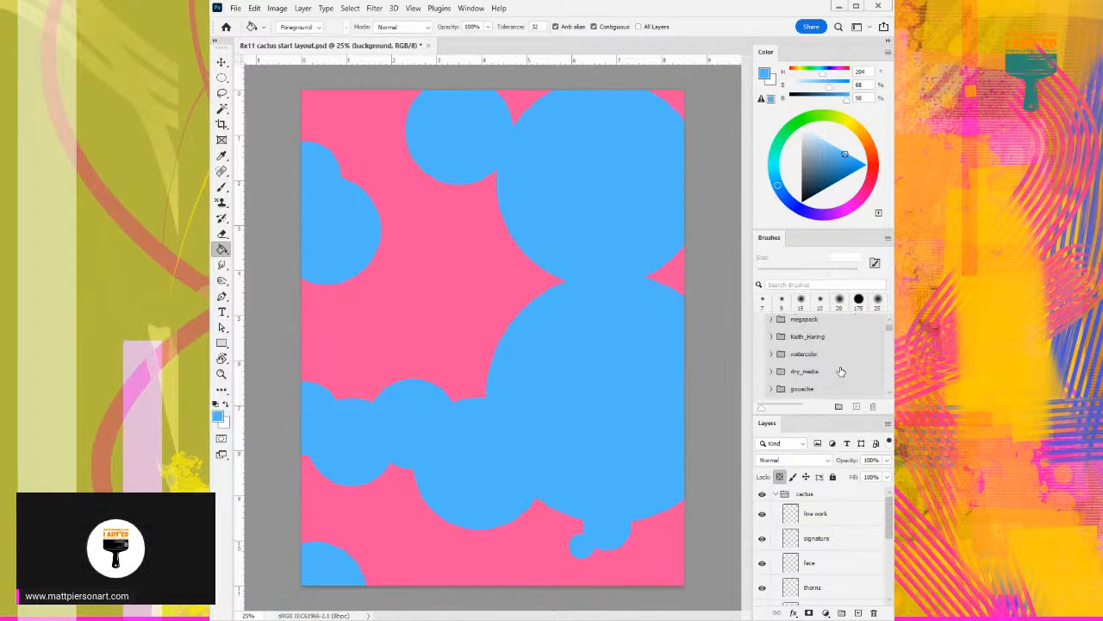
{"action": "scroll", "coordinate": [840, 371], "scroll_direction": "down", "scroll_amount": 2}
{"action": "scroll", "coordinate": [790, 365], "scroll_direction": "up", "scroll_amount": 2}
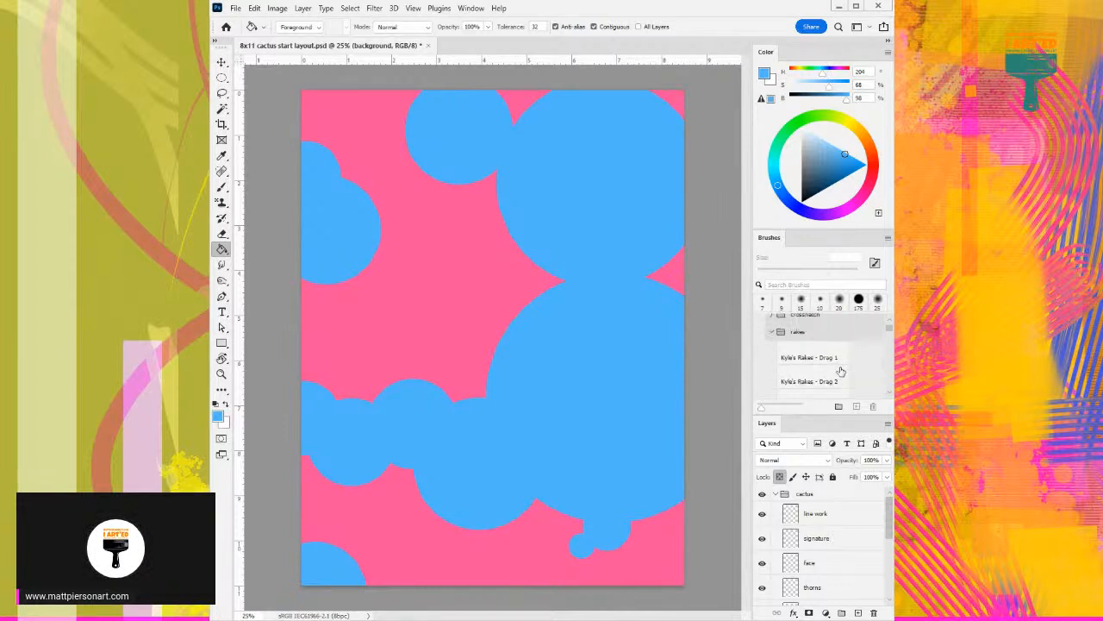
{"action": "left_click", "coordinate": [772, 353]}
{"action": "scroll", "coordinate": [818, 364], "scroll_direction": "down", "scroll_amount": 2}
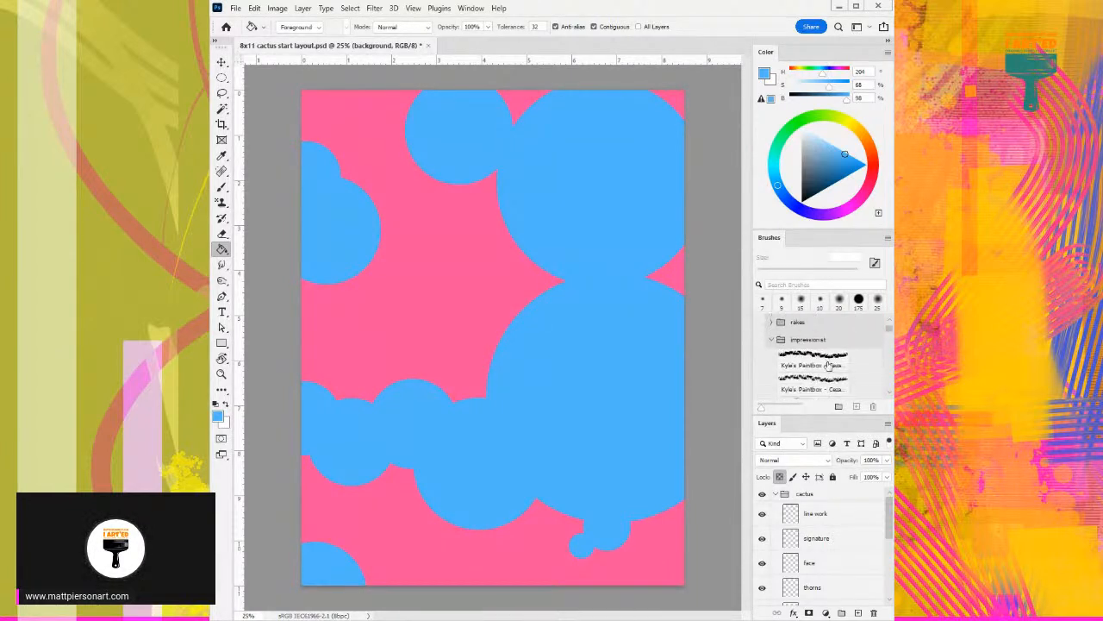
{"action": "left_click", "coordinate": [773, 340]}
{"action": "left_click", "coordinate": [772, 359]}
{"action": "scroll", "coordinate": [772, 361], "scroll_direction": "down", "scroll_amount": 3}
{"action": "left_click", "coordinate": [771, 346]}
{"action": "scroll", "coordinate": [769, 348], "scroll_direction": "down", "scroll_amount": 1}
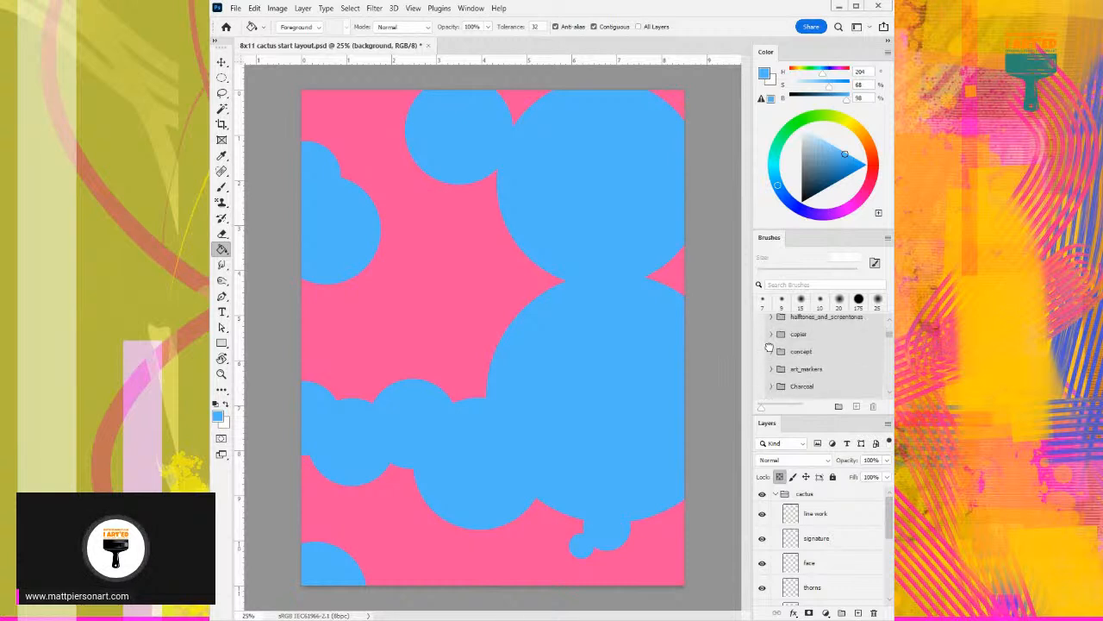
- Choose Kyle's Used Inkbrush from the summer-brushes-2018 folder and set its size to 700 px
{"action": "scroll", "coordinate": [770, 348], "scroll_direction": "down", "scroll_amount": 3}
{"action": "scroll", "coordinate": [770, 351], "scroll_direction": "down", "scroll_amount": 2}
{"action": "left_click", "coordinate": [824, 361]}
{"action": "left_click", "coordinate": [803, 363]}
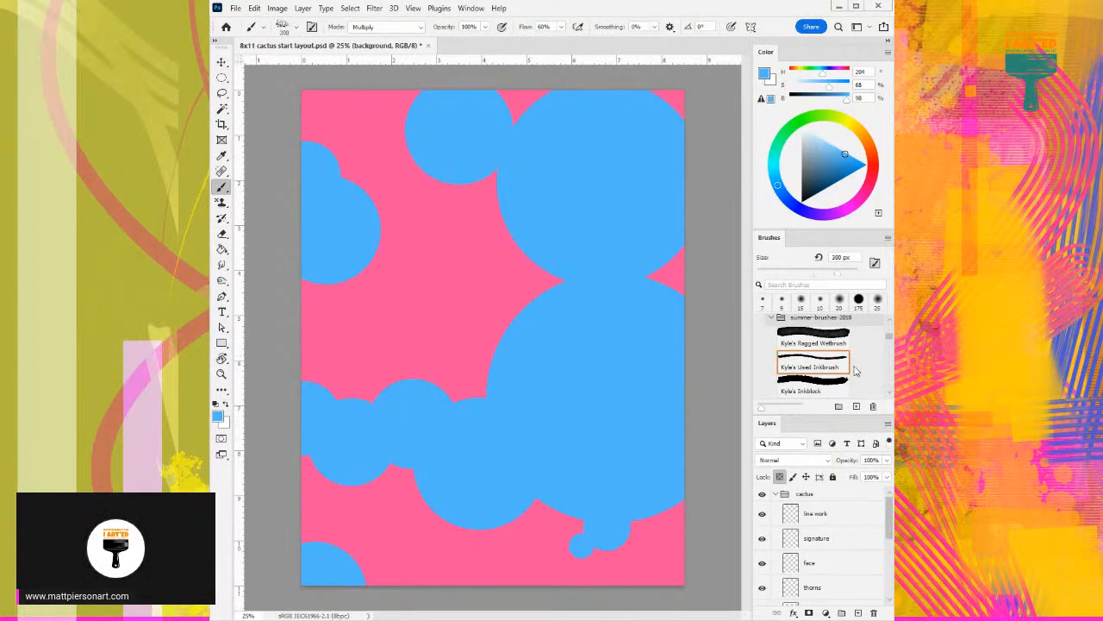
- Add a new empty layer directly above the background layer with the blue circles
{"action": "scroll", "coordinate": [851, 567], "scroll_direction": "down", "scroll_amount": 5}
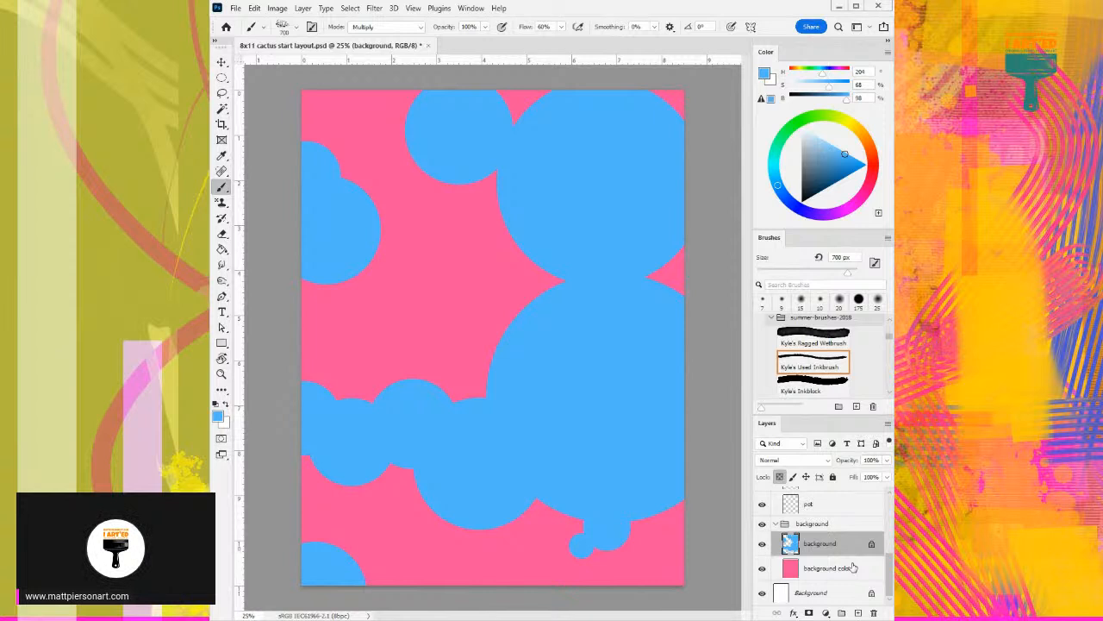
{"action": "key", "text": "ctrl+alt+shift+n"}
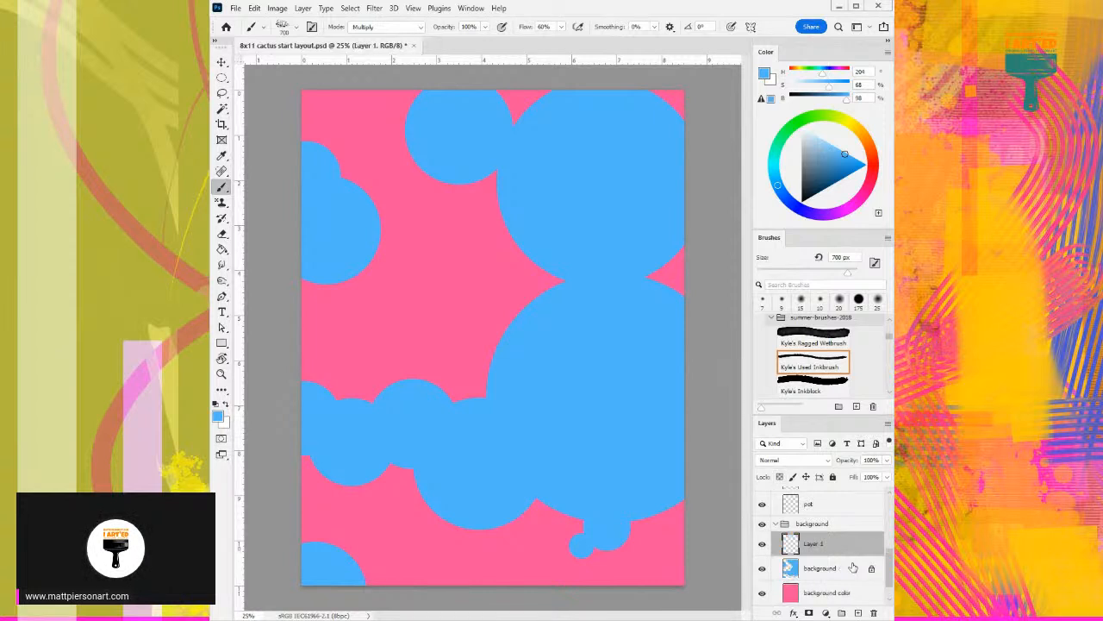
{"action": "left_click_drag", "start_coordinate": [850, 550], "coordinate": [851, 553]}
{"action": "mouse_move", "coordinate": [835, 550]}
{"action": "left_mouse_down"}
{"action": "mouse_move", "coordinate": [848, 569]}
{"action": "mouse_move", "coordinate": [853, 543]}
{"action": "mouse_move", "coordinate": [852, 563]}
{"action": "left_mouse_up"}
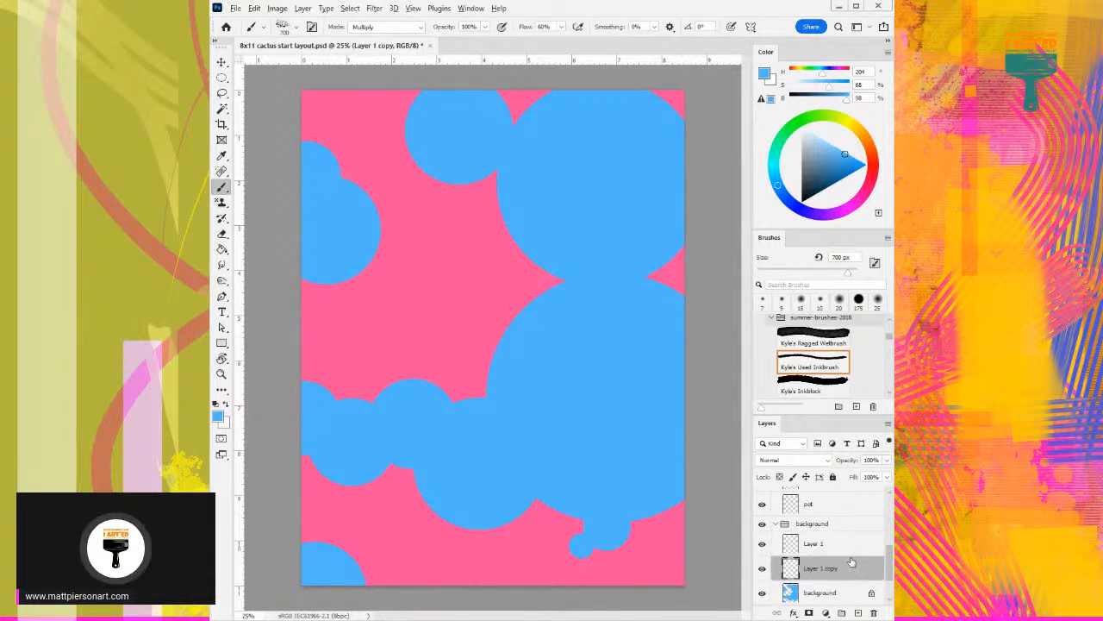
{"action": "key", "text": "ctrl+z"}
{"action": "left_click_drag", "start_coordinate": [850, 550], "coordinate": [849, 561]}
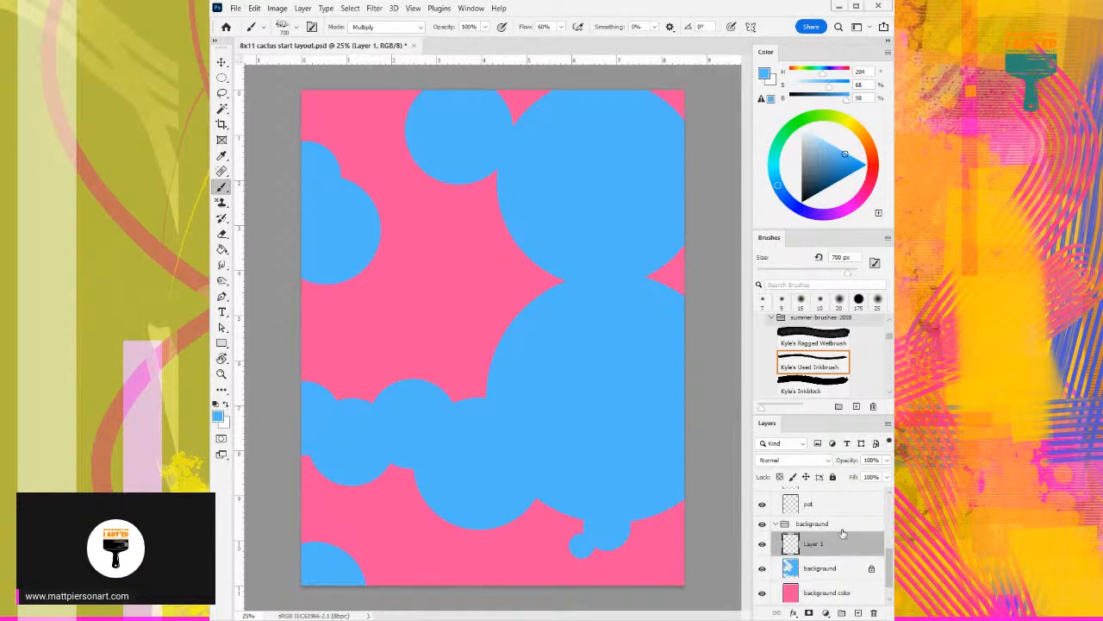
{"action": "right_click", "coordinate": [833, 550]}
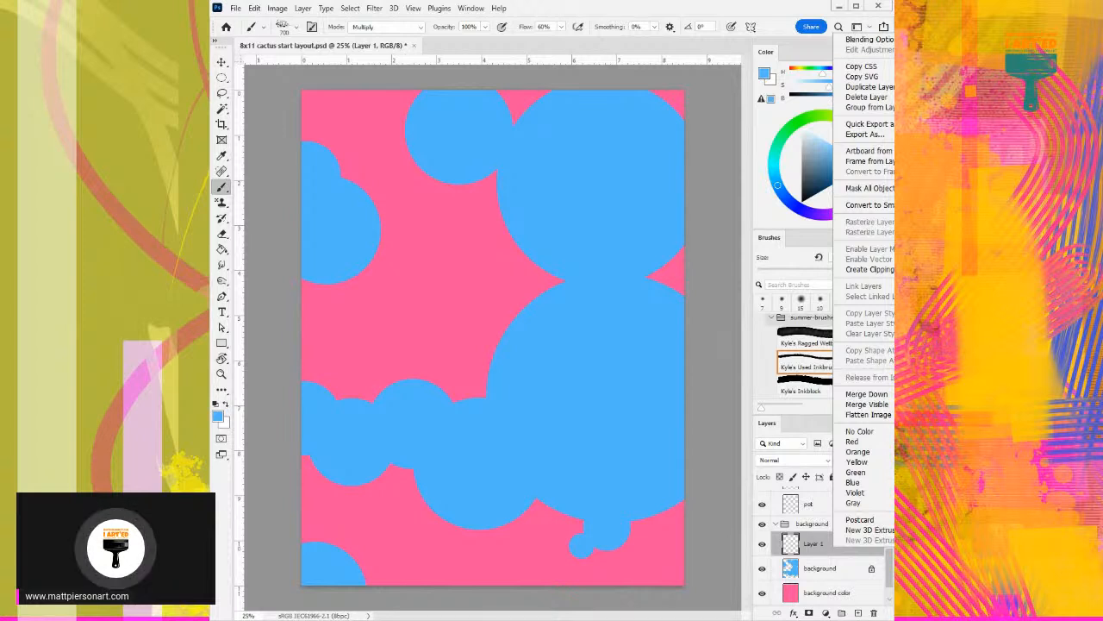
{"action": "left_click", "coordinate": [780, 10]}
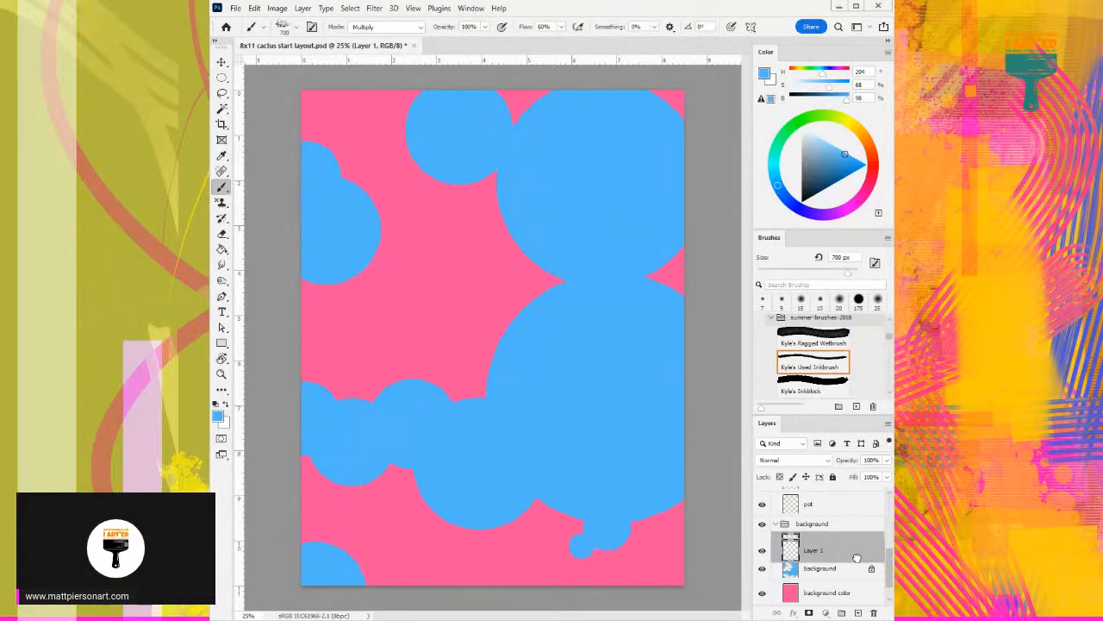
{"action": "left_click_drag", "start_coordinate": [852, 554], "coordinate": [852, 562]}
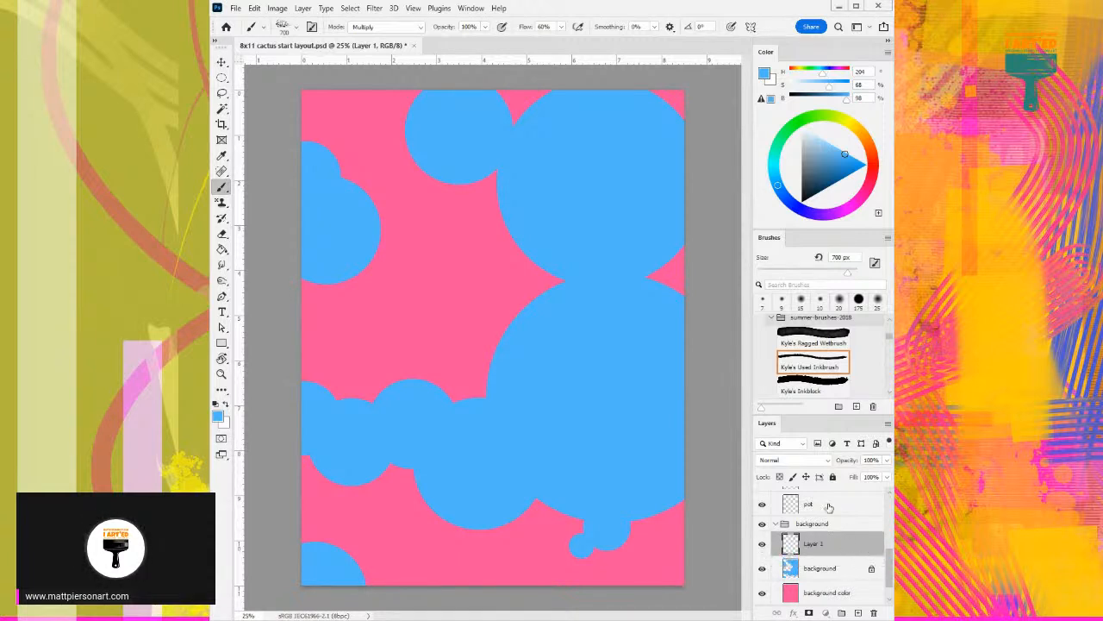
{"action": "left_click_drag", "start_coordinate": [841, 547], "coordinate": [857, 563]}
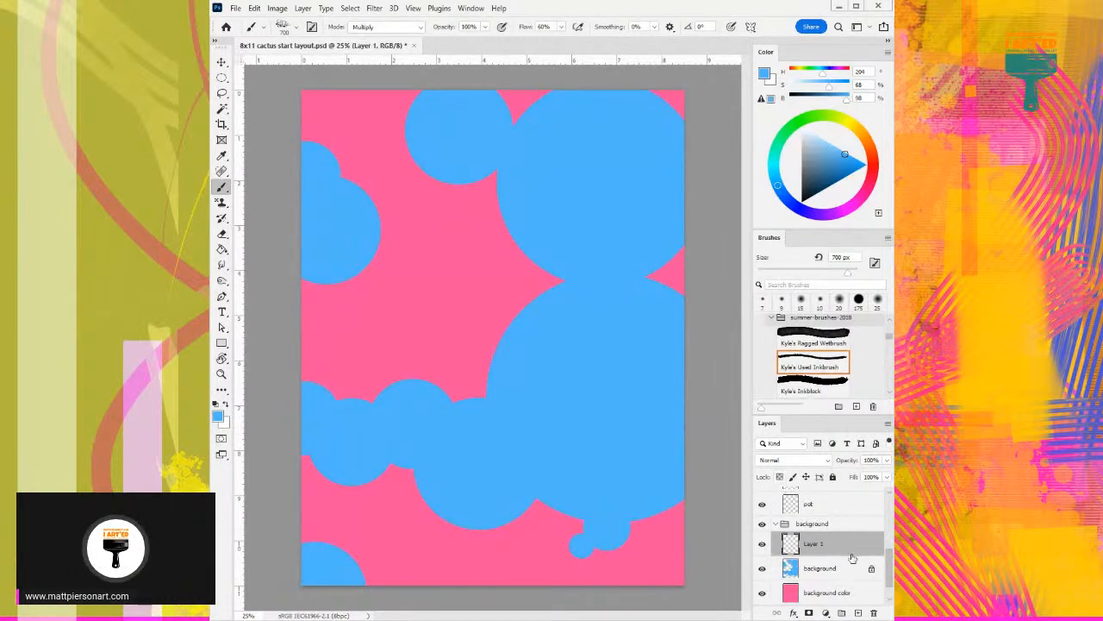
{"action": "left_click", "coordinate": [849, 567]}
{"action": "left_click_drag", "start_coordinate": [848, 548], "coordinate": [856, 557]}
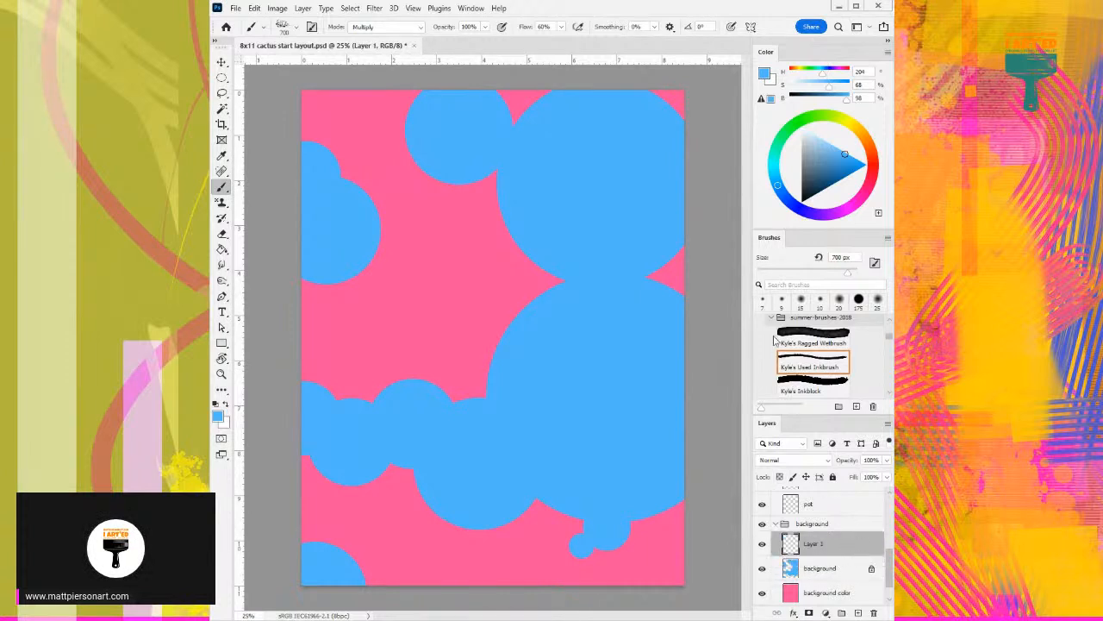
- Clip the new empty Layer 1 to the background layer with the blue circles directly below it
{"action": "double_click", "coordinate": [779, 242]}
{"action": "mouse_move", "coordinate": [836, 520]}
{"action": "left_mouse_down"}
{"action": "mouse_move", "coordinate": [844, 532]}
{"action": "mouse_move", "coordinate": [845, 512]}
{"action": "left_mouse_up"}
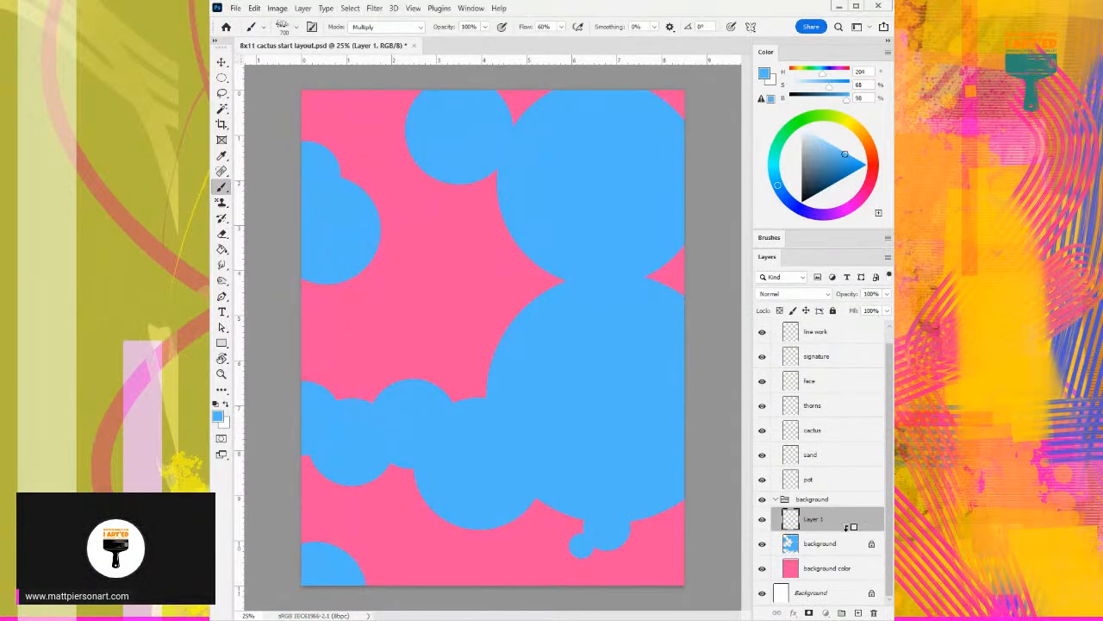
{"action": "left_click", "coordinate": [847, 528], "text": "alt"}
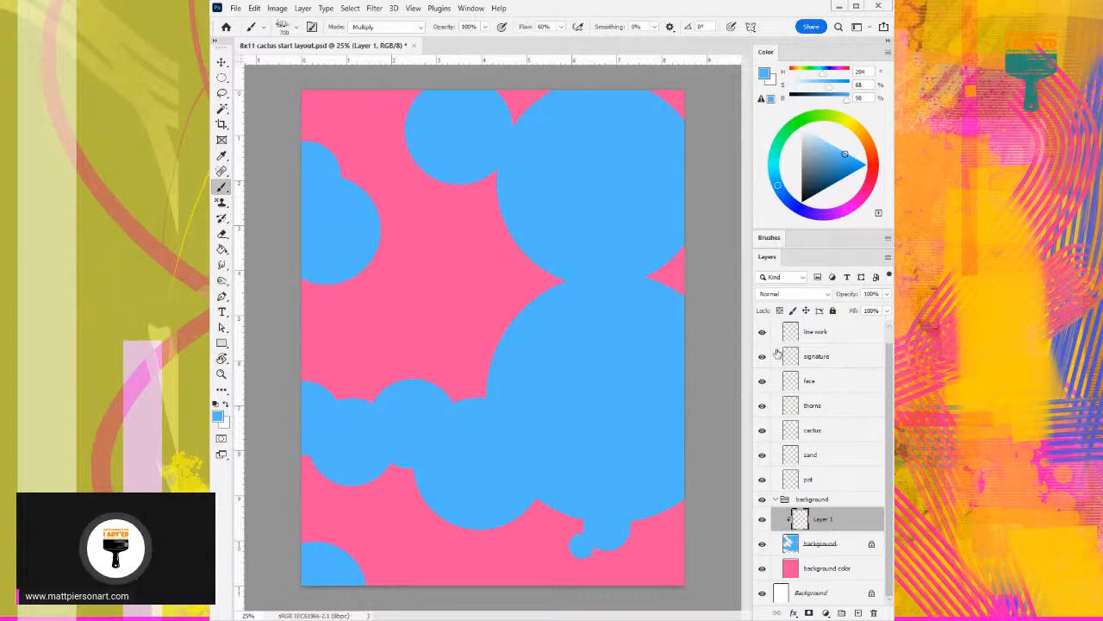
{"action": "left_click", "coordinate": [769, 238]}
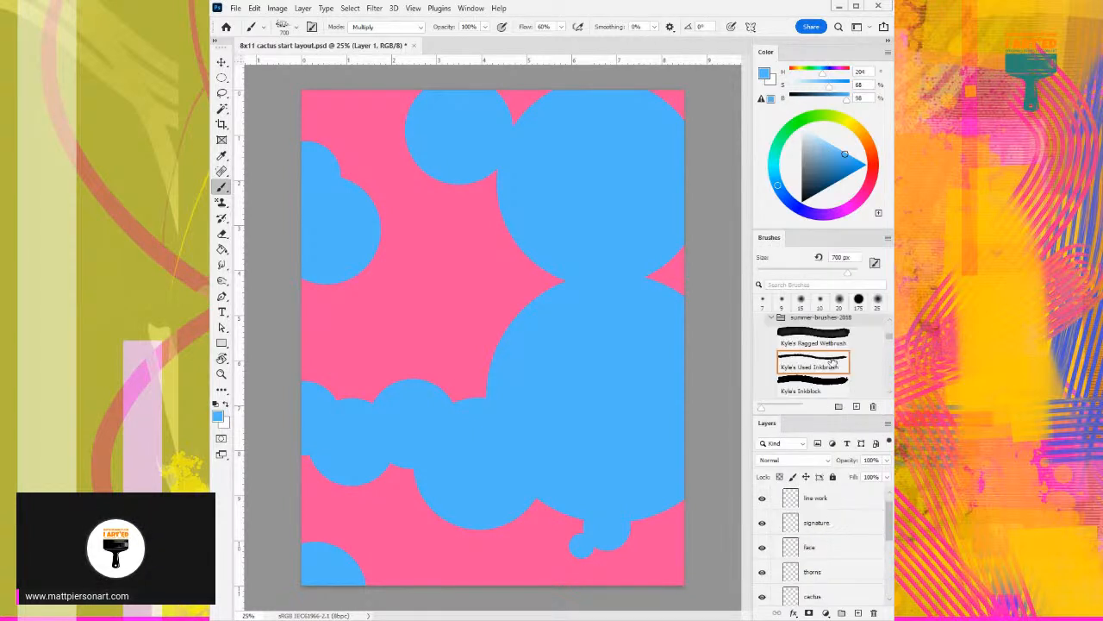
- Choose violet as the paint colour, try strokes across the lower circles with Kyle's Used Inkbrush, and undo them
{"action": "left_click", "coordinate": [804, 210]}
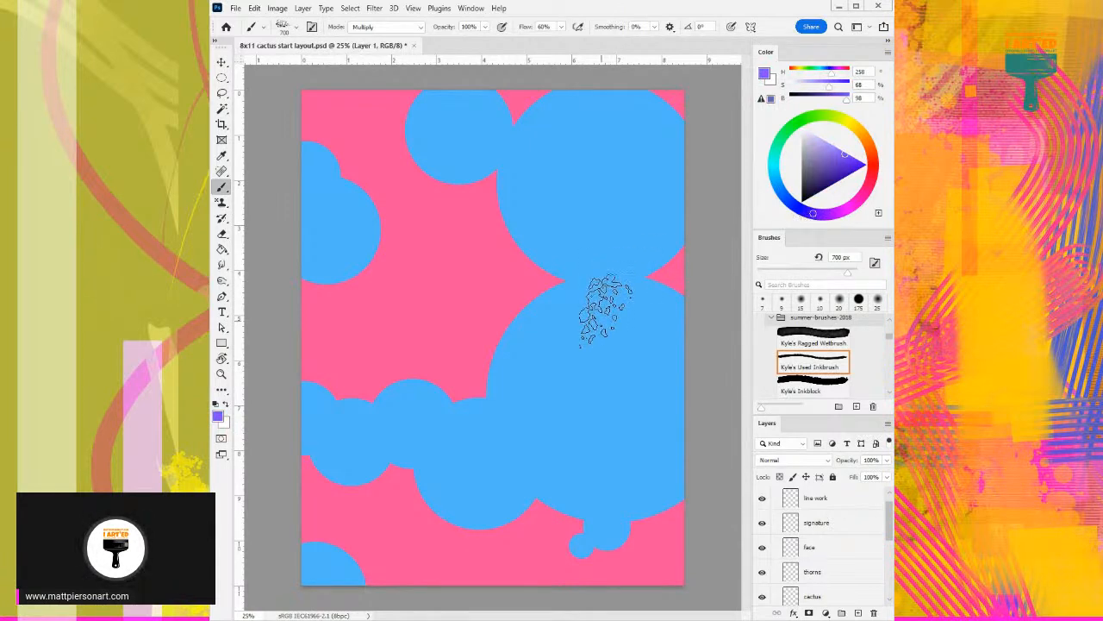
{"action": "left_click_drag", "start_coordinate": [679, 346], "coordinate": [510, 420]}
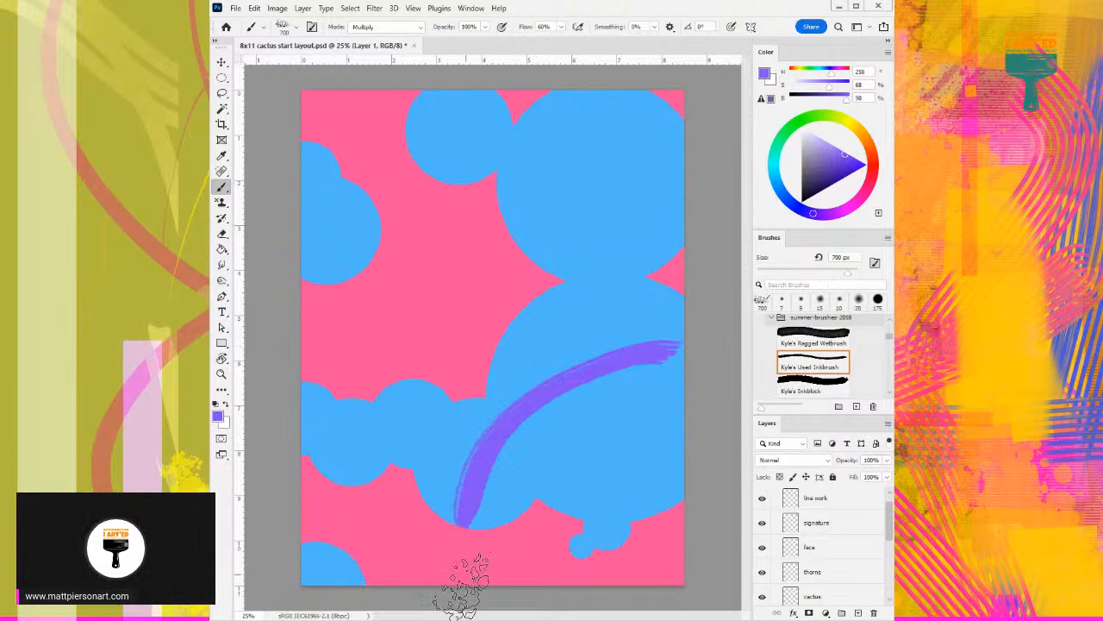
{"action": "key", "text": "ctrl+z"}
{"action": "mouse_move", "coordinate": [677, 493]}
{"action": "left_mouse_down"}
{"action": "mouse_move", "coordinate": [595, 509]}
{"action": "mouse_move", "coordinate": [534, 504]}
{"action": "mouse_move", "coordinate": [482, 435]}
{"action": "mouse_move", "coordinate": [488, 367]}
{"action": "left_mouse_up"}
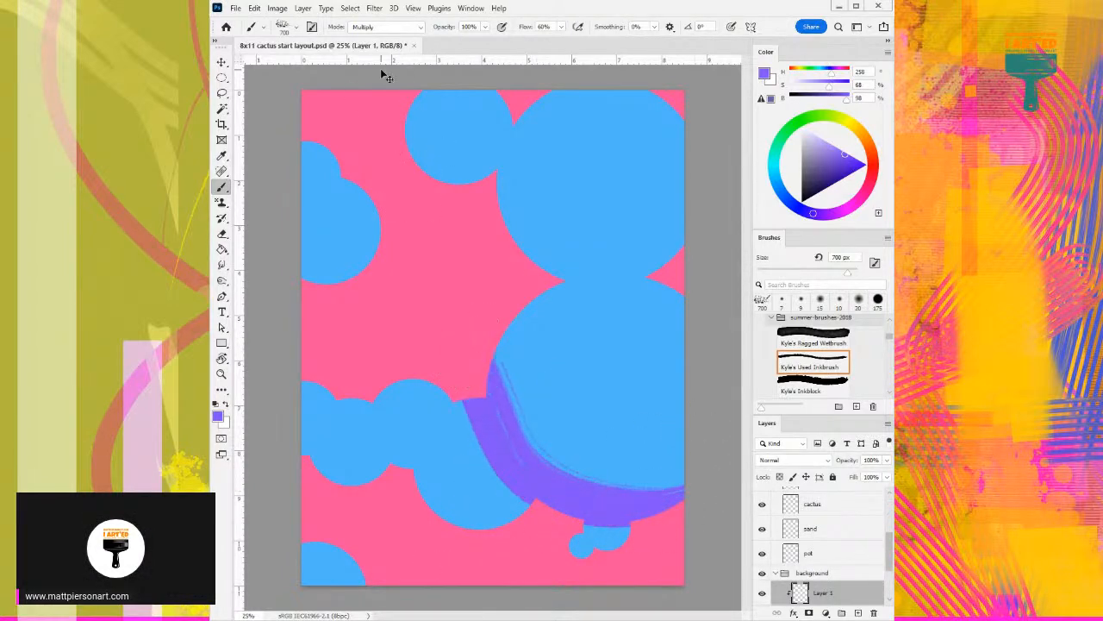
{"action": "key", "text": "ctrl+z"}
- Try Kyle's Inkblock with strokes across the lower-right circle, undo them, and enlarge the brush to 600 px
{"action": "left_click", "coordinate": [824, 386]}
{"action": "mouse_move", "coordinate": [690, 364]}
{"action": "left_mouse_down"}
{"action": "mouse_move", "coordinate": [592, 399]}
{"action": "mouse_move", "coordinate": [415, 564]}
{"action": "mouse_move", "coordinate": [397, 599]}
{"action": "left_mouse_up"}
{"action": "key", "text": "ctrl+z"}
{"action": "left_click_drag", "start_coordinate": [695, 356], "coordinate": [562, 416]}
{"action": "key", "text": "ctrl+z"}
{"action": "key", "text": "bracketright"}
{"action": "key", "text": "bracketright"}
{"action": "key", "text": "bracketright"}
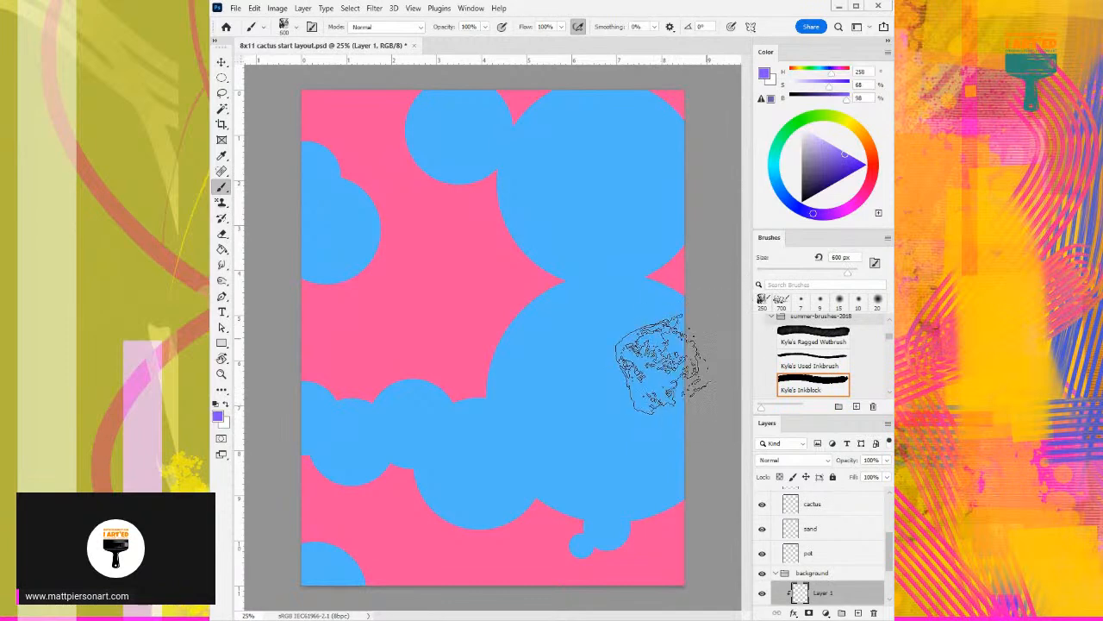
- Try several 600 px Kyle's Inkblock strokes running diagonally across the large lower circle, undoing each one
{"action": "left_click_drag", "start_coordinate": [687, 350], "coordinate": [419, 576]}
{"action": "key", "text": "ctrl+z"}
{"action": "left_click_drag", "start_coordinate": [681, 376], "coordinate": [406, 492]}
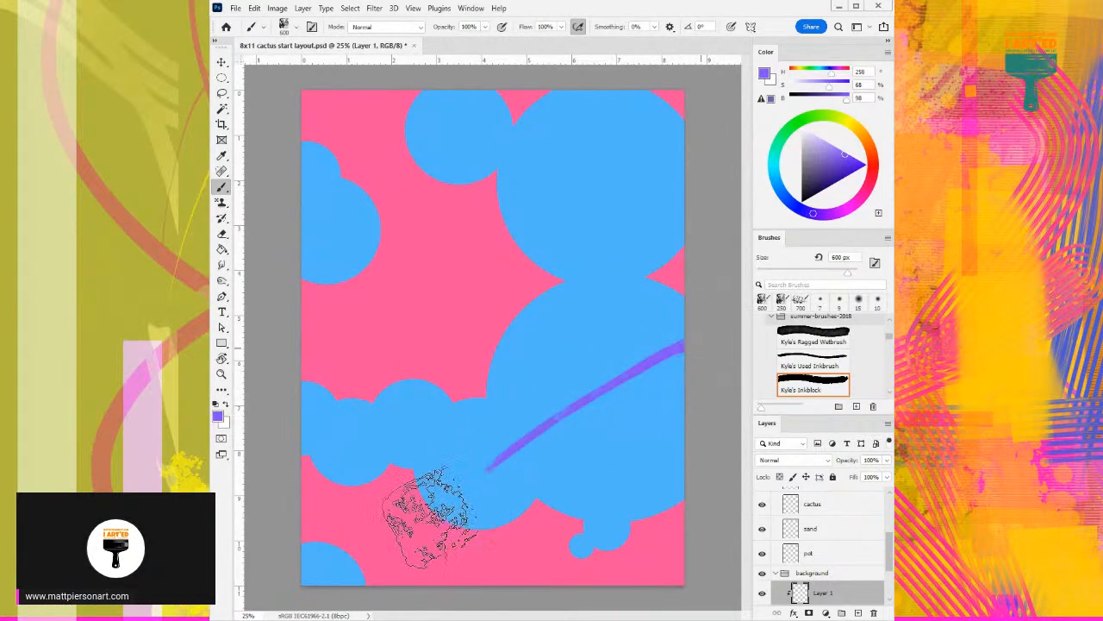
{"action": "key", "text": "ctrl+z"}
{"action": "mouse_move", "coordinate": [685, 366]}
{"action": "left_mouse_down"}
{"action": "mouse_move", "coordinate": [451, 543]}
{"action": "mouse_move", "coordinate": [606, 352]}
{"action": "mouse_move", "coordinate": [616, 296]}
{"action": "left_mouse_up"}
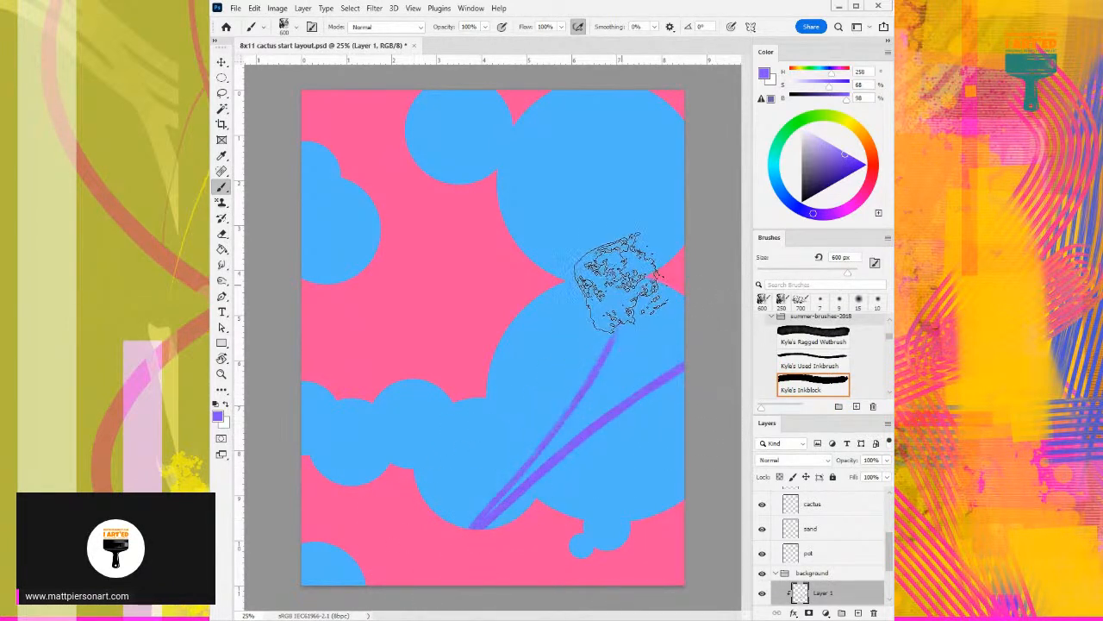
{"action": "key", "text": "ctrl+z"}
{"action": "left_click_drag", "start_coordinate": [681, 335], "coordinate": [426, 500]}
{"action": "key", "text": "ctrl+z"}
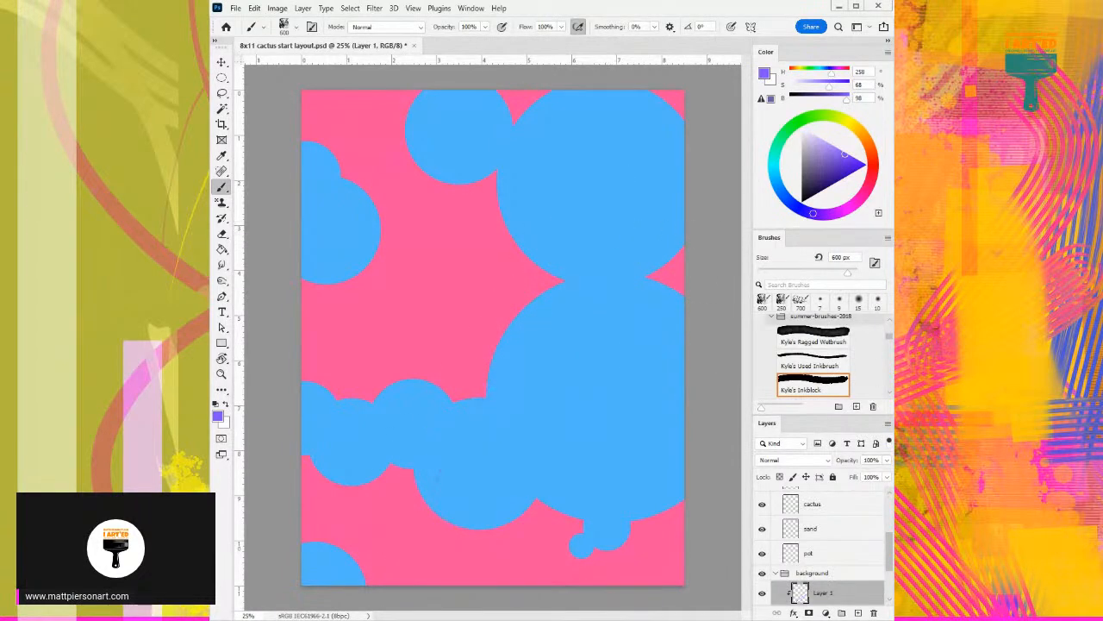
- Choose Kyle's Inkblock Dry and test violet diagonal strokes down the large lower circle
{"action": "left_click_drag", "start_coordinate": [894, 332], "coordinate": [886, 331]}
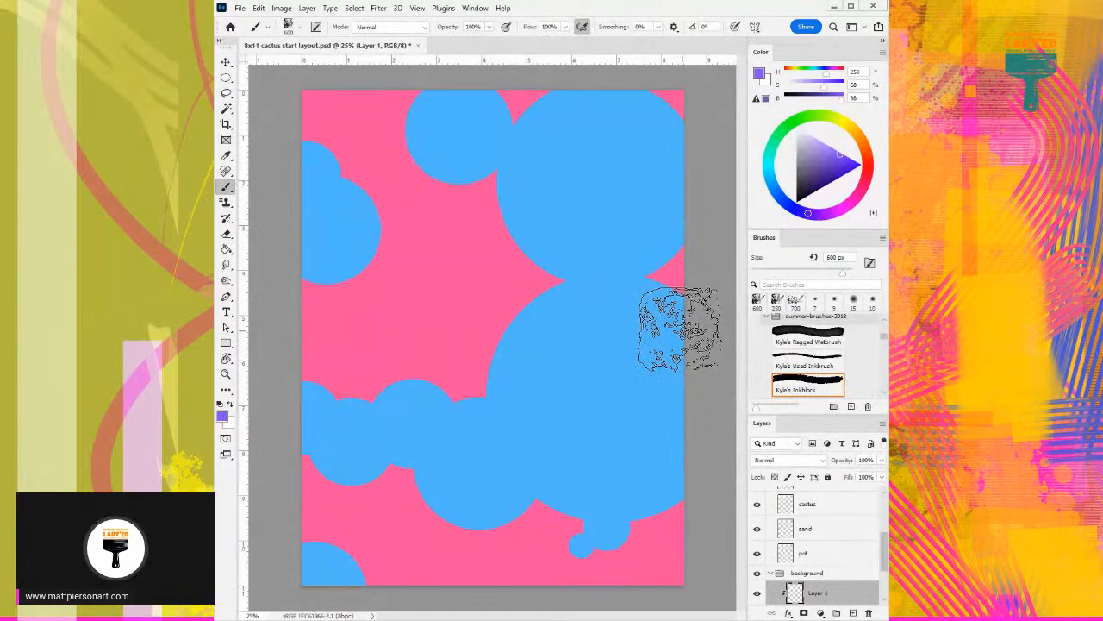
{"action": "scroll", "coordinate": [798, 386], "scroll_direction": "down", "scroll_amount": 1}
{"action": "left_click", "coordinate": [800, 375]}
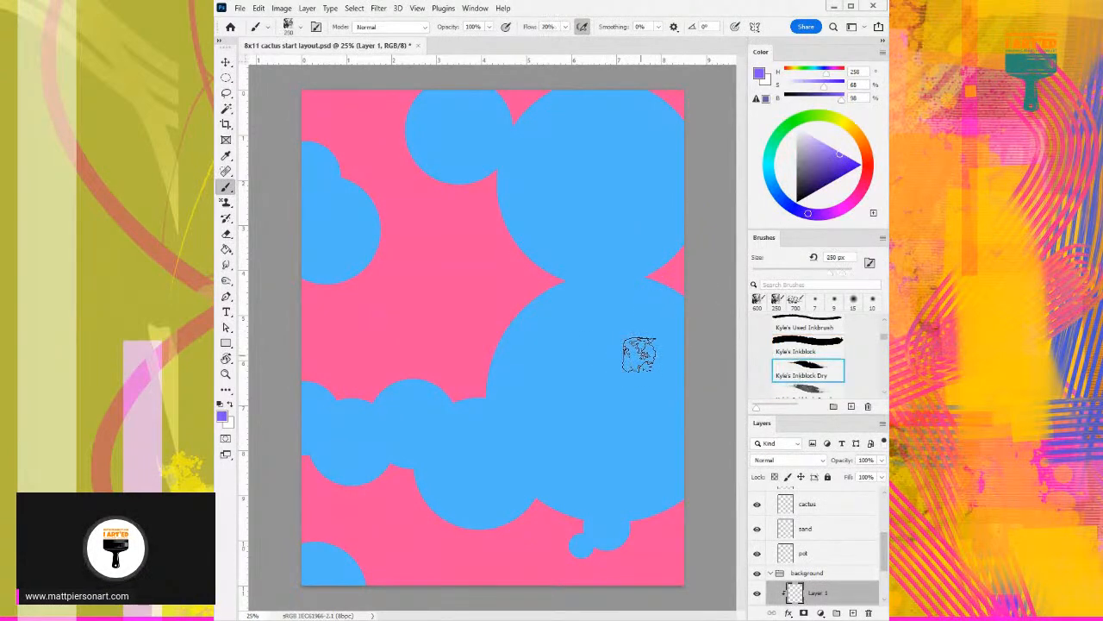
{"action": "left_click_drag", "start_coordinate": [642, 360], "coordinate": [498, 474]}
{"action": "key", "text": "ctrl+z"}
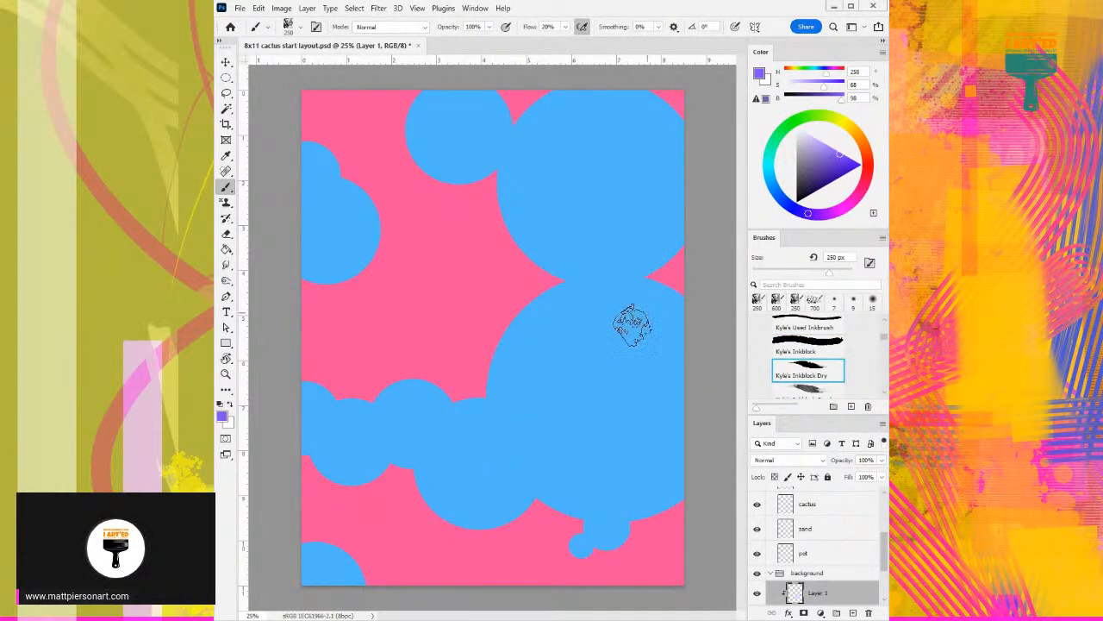
{"action": "left_click_drag", "start_coordinate": [623, 349], "coordinate": [498, 515]}
{"action": "key", "text": "ctrl+z"}
{"action": "mouse_move", "coordinate": [616, 346]}
{"action": "left_mouse_down"}
{"action": "mouse_move", "coordinate": [567, 394]}
{"action": "mouse_move", "coordinate": [478, 529]}
{"action": "left_mouse_up"}
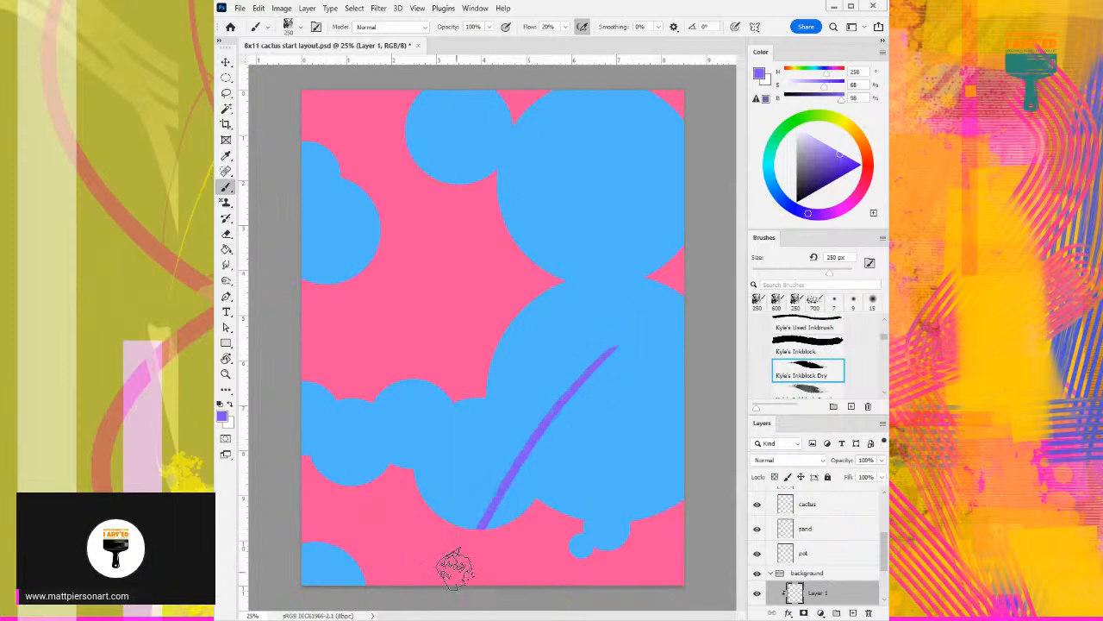
- Enlarge Kyle's Inkblock Dry to 700 px, try another diagonal stroke, and undo all the test strokes
{"action": "key", "text": "bracketright"}
{"action": "key", "text": "bracketright"}
{"action": "key", "text": "bracketright"}
{"action": "key", "text": "bracketright"}
{"action": "key", "text": "bracketright"}
{"action": "mouse_move", "coordinate": [638, 303]}
{"action": "left_mouse_down"}
{"action": "mouse_move", "coordinate": [547, 445]}
{"action": "mouse_move", "coordinate": [470, 551]}
{"action": "left_mouse_up"}
{"action": "key", "text": "ctrl+z"}
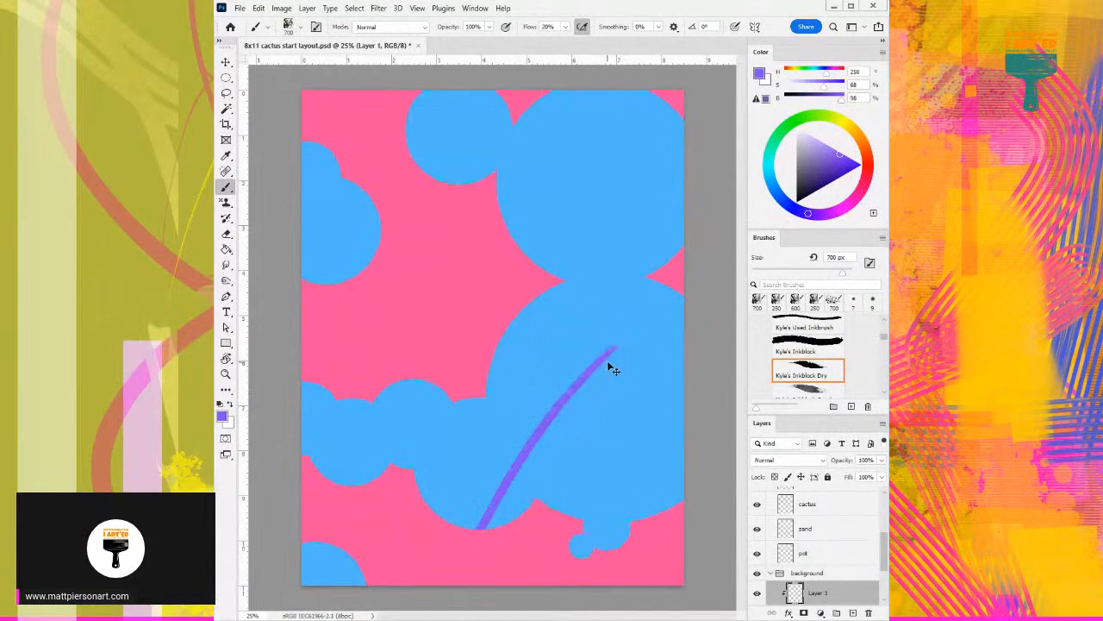
{"action": "key", "text": "ctrl+z"}
- Try a pale lavender stroke at 19% saturation and 100% brightness over the large lower circle, and undo it
{"action": "left_click_drag", "start_coordinate": [850, 151], "coordinate": [809, 134]}
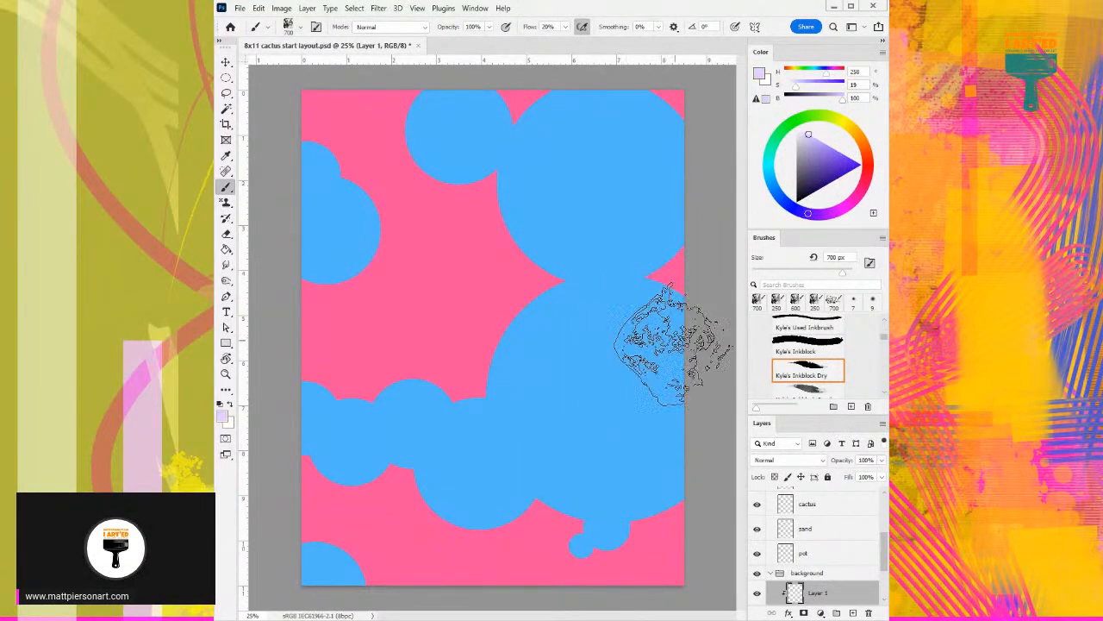
{"action": "left_click_drag", "start_coordinate": [692, 292], "coordinate": [505, 564]}
{"action": "key", "text": "ctrl+z"}
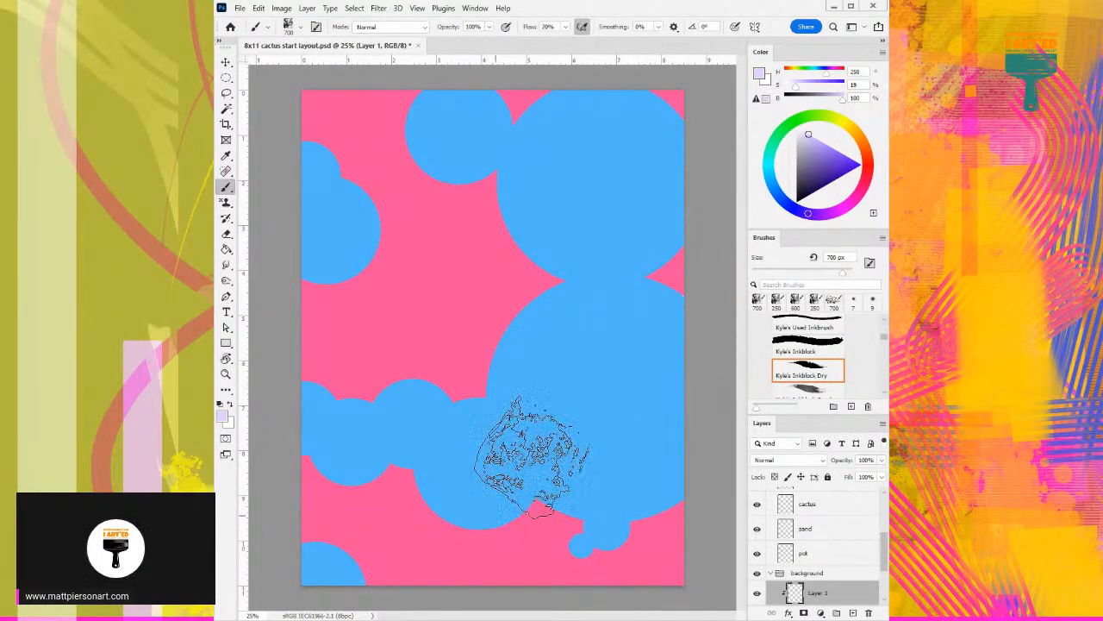
- Paint textured violet bands at 100% brightness across the large lower circle, the left-hand circles and the top circles
{"action": "left_click", "coordinate": [841, 153]}
{"action": "mouse_move", "coordinate": [668, 292]}
{"action": "left_mouse_down"}
{"action": "mouse_move", "coordinate": [386, 575]}
{"action": "mouse_move", "coordinate": [394, 548]}
{"action": "left_mouse_up"}
{"action": "left_click_drag", "start_coordinate": [379, 478], "coordinate": [372, 404]}
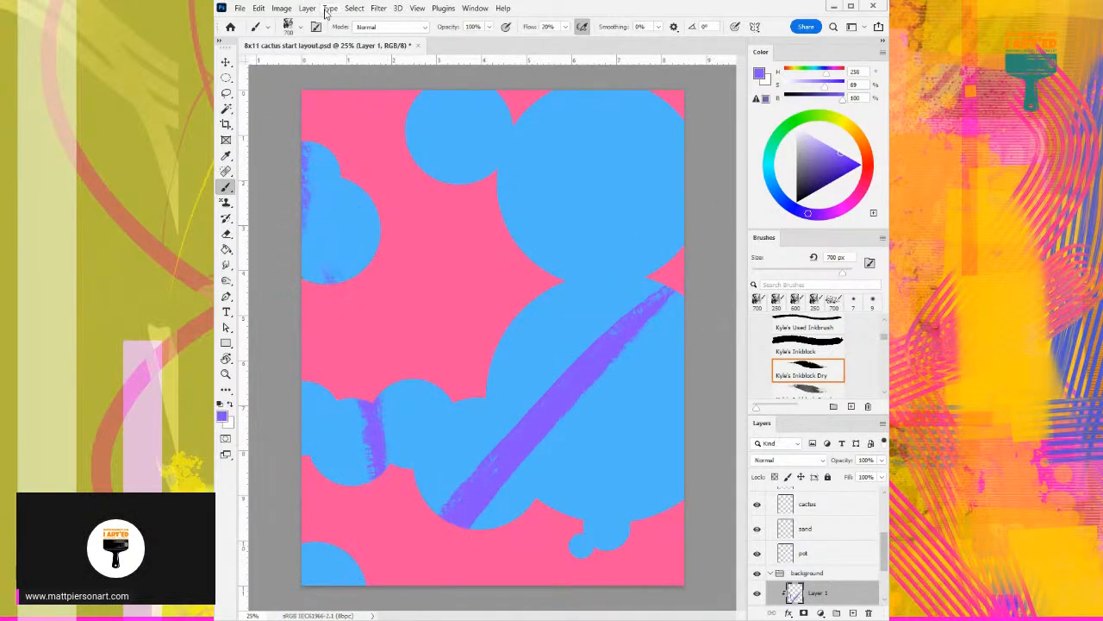
{"action": "left_click_drag", "start_coordinate": [349, 439], "coordinate": [327, 393]}
{"action": "left_click_drag", "start_coordinate": [332, 276], "coordinate": [310, 151]}
{"action": "mouse_move", "coordinate": [414, 147]}
{"action": "left_mouse_down"}
{"action": "mouse_move", "coordinate": [456, 98]}
{"action": "mouse_move", "coordinate": [637, 93]}
{"action": "left_mouse_up"}
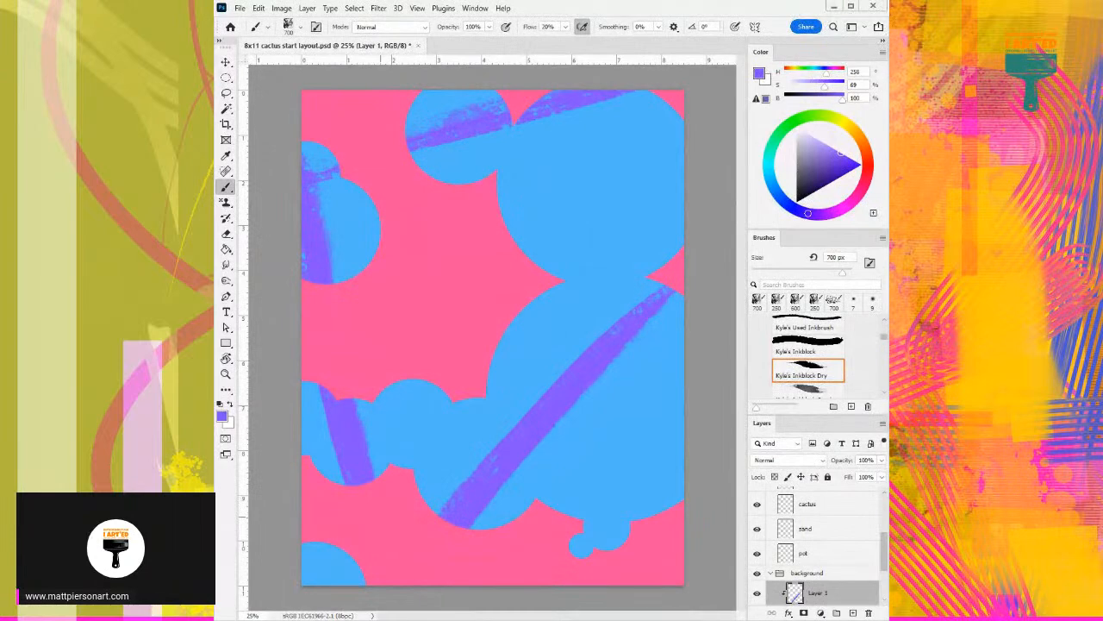
- Paint dark indigo bands at 100% saturation and 68% brightness across both large right-hand circles and the bottom-left circle
{"action": "left_click", "coordinate": [843, 178]}
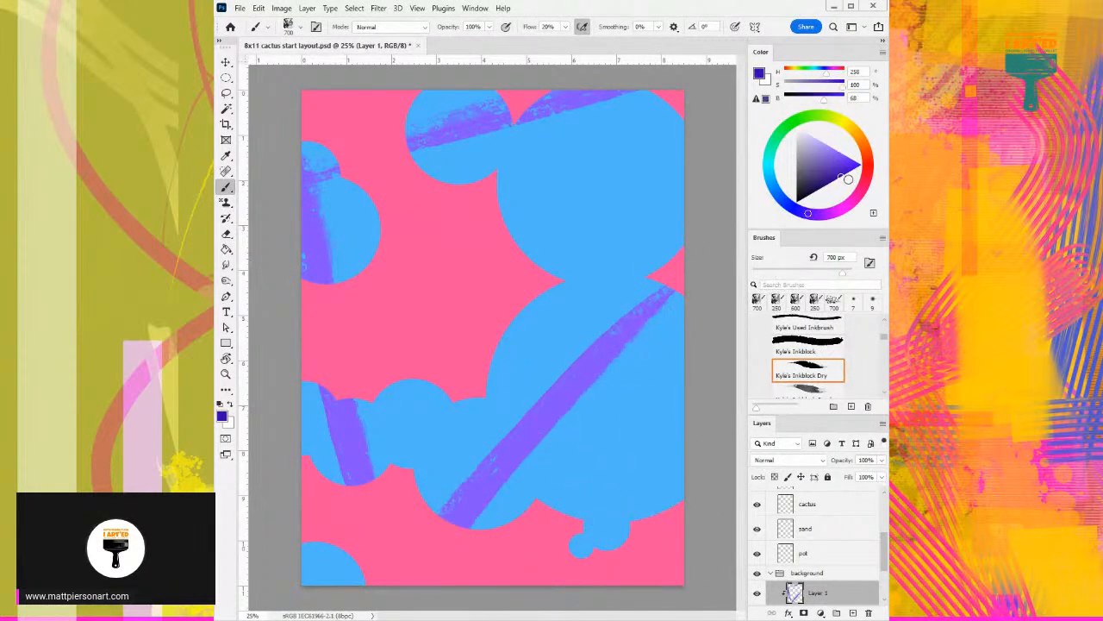
{"action": "left_click_drag", "start_coordinate": [502, 341], "coordinate": [608, 543]}
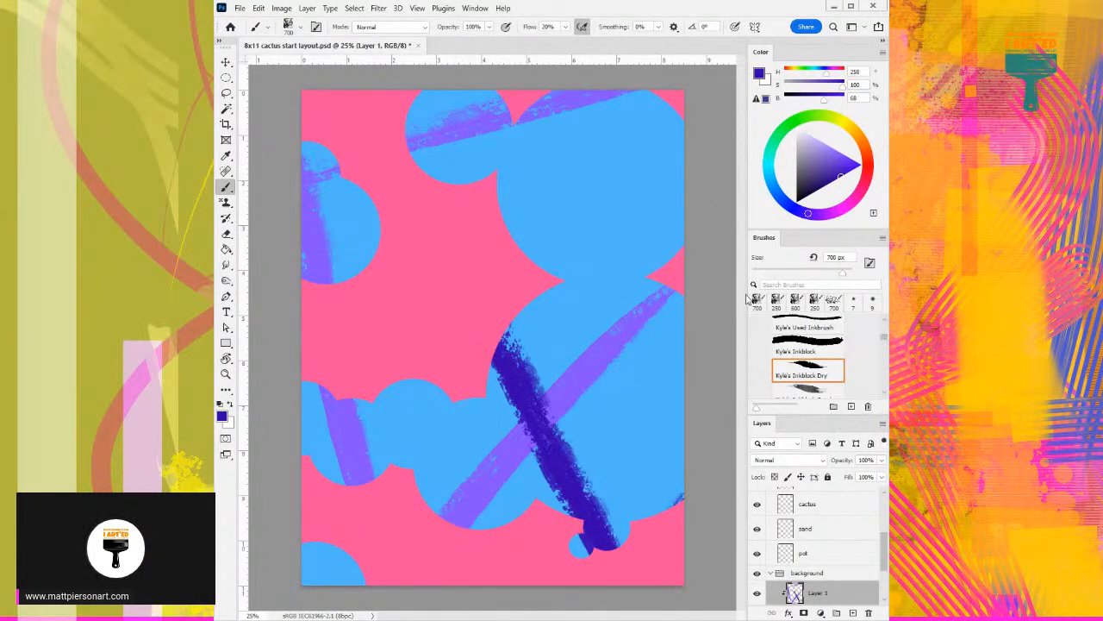
{"action": "left_click_drag", "start_coordinate": [690, 185], "coordinate": [552, 222]}
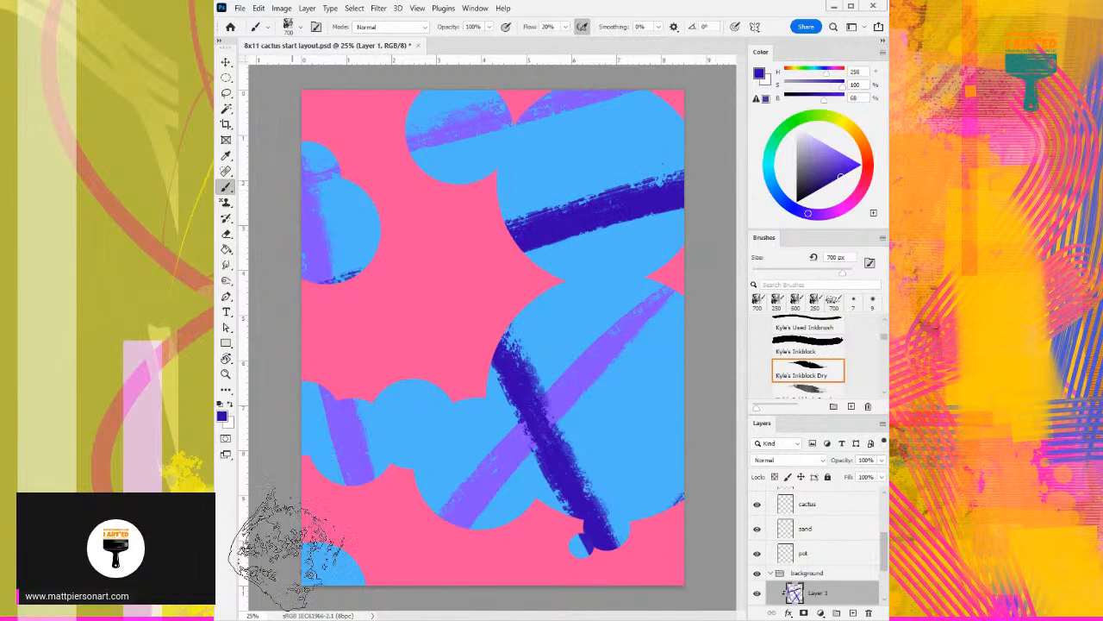
{"action": "left_click_drag", "start_coordinate": [343, 579], "coordinate": [326, 564]}
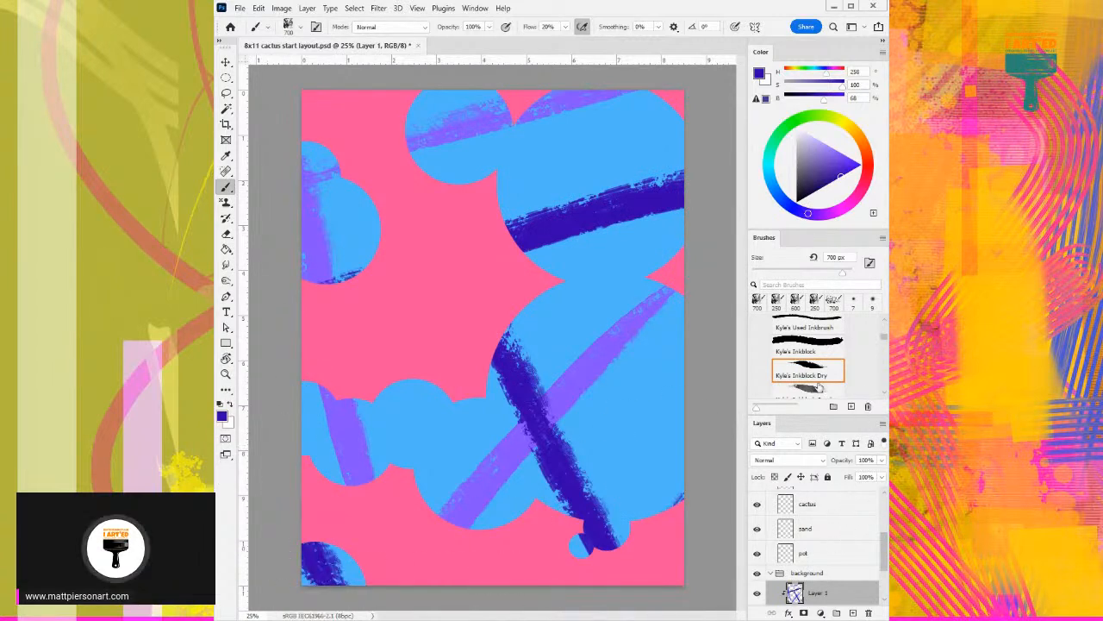
- Choose Kyle's Crunch Brush Tilt and set its size to 600 px
{"action": "scroll", "coordinate": [818, 388], "scroll_direction": "down", "scroll_amount": 1}
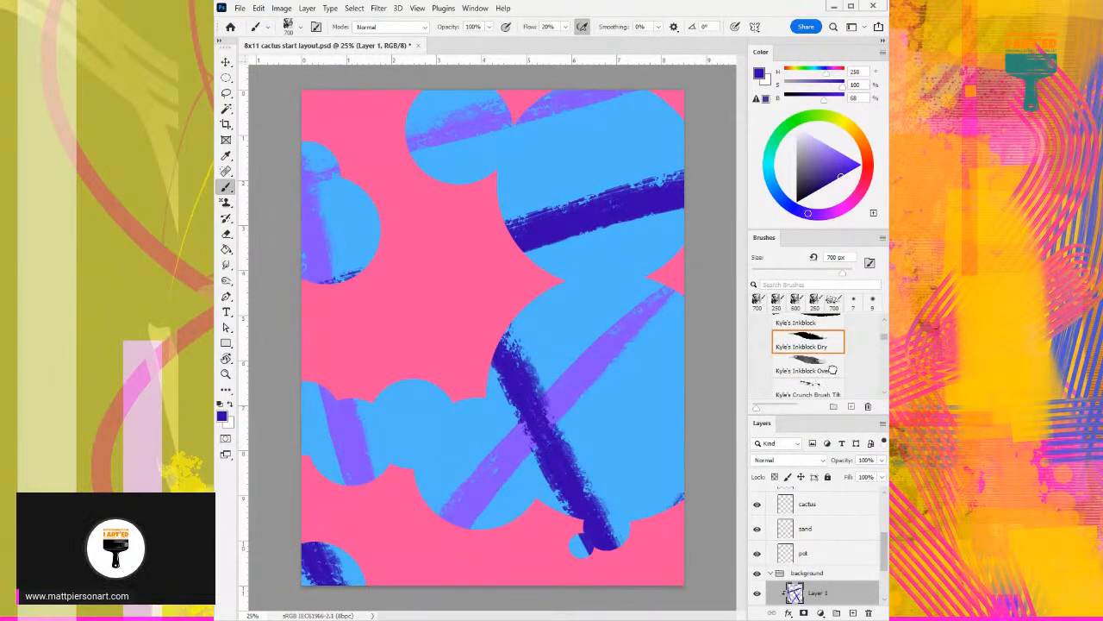
{"action": "scroll", "coordinate": [810, 370], "scroll_direction": "down", "scroll_amount": 1}
{"action": "left_click", "coordinate": [808, 374]}
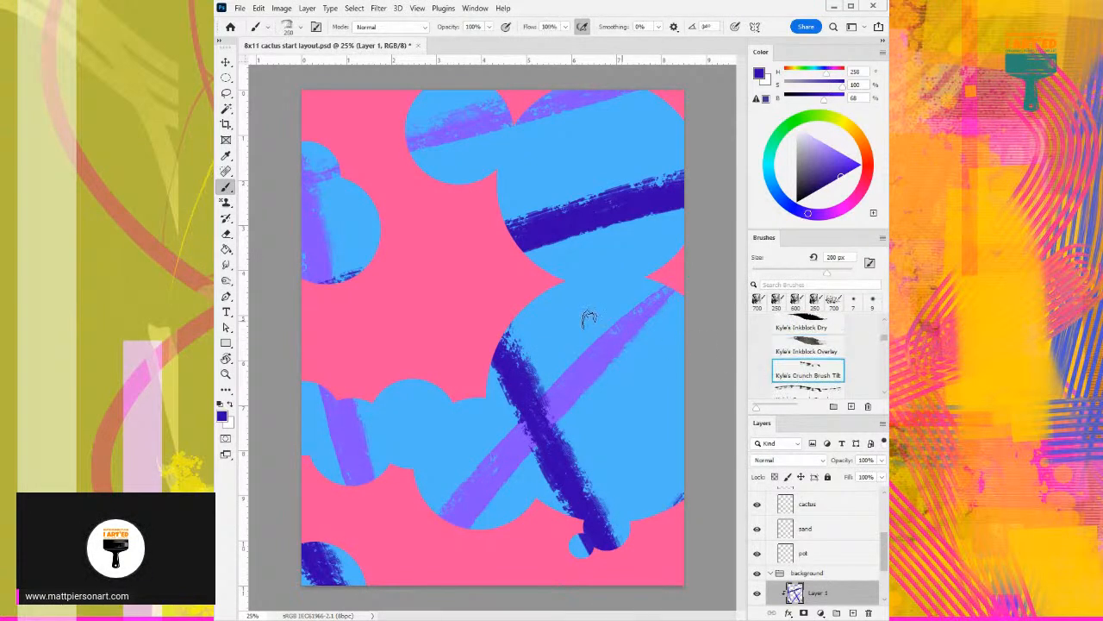
{"action": "key", "text": "bracketright"}
{"action": "key", "text": "bracketright"}
{"action": "key", "text": "bracketright"}
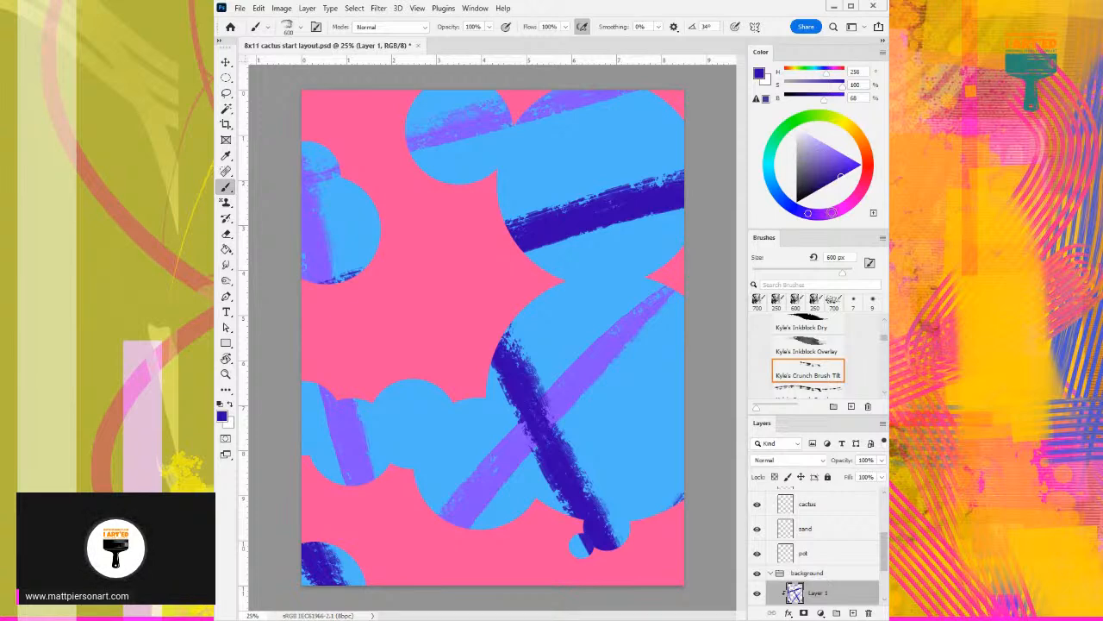
- Paint a light pink streak at hue 306, 43% saturation and 99% brightness down the large lower circle, over its dark indigo band
{"action": "left_click", "coordinate": [832, 211]}
{"action": "left_click_drag", "start_coordinate": [858, 130], "coordinate": [849, 124]}
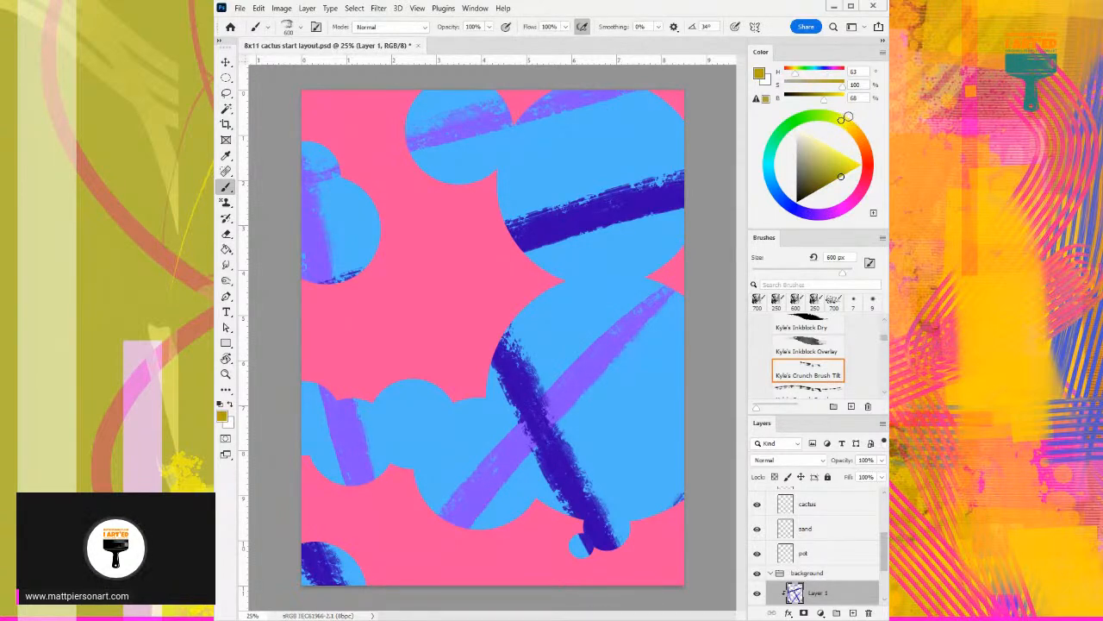
{"action": "left_click", "coordinate": [850, 210]}
{"action": "left_click_drag", "start_coordinate": [539, 293], "coordinate": [582, 422]}
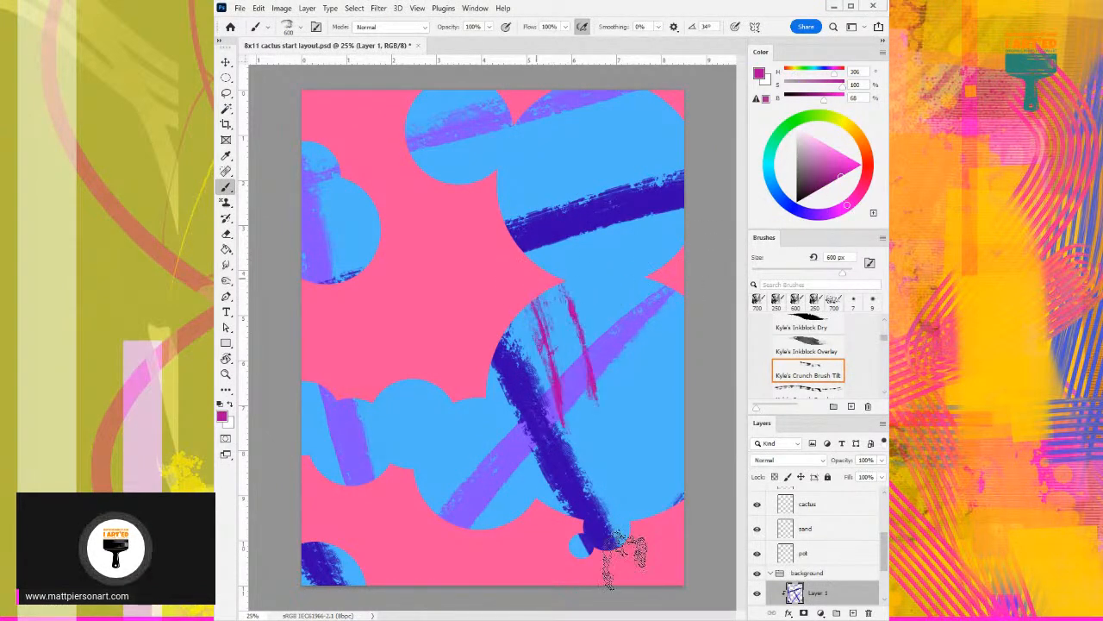
{"action": "key", "text": "ctrl+z"}
{"action": "left_click", "coordinate": [824, 144]}
{"action": "mouse_move", "coordinate": [524, 296]}
{"action": "left_mouse_down"}
{"action": "mouse_move", "coordinate": [558, 396]}
{"action": "mouse_move", "coordinate": [595, 580]}
{"action": "left_mouse_up"}
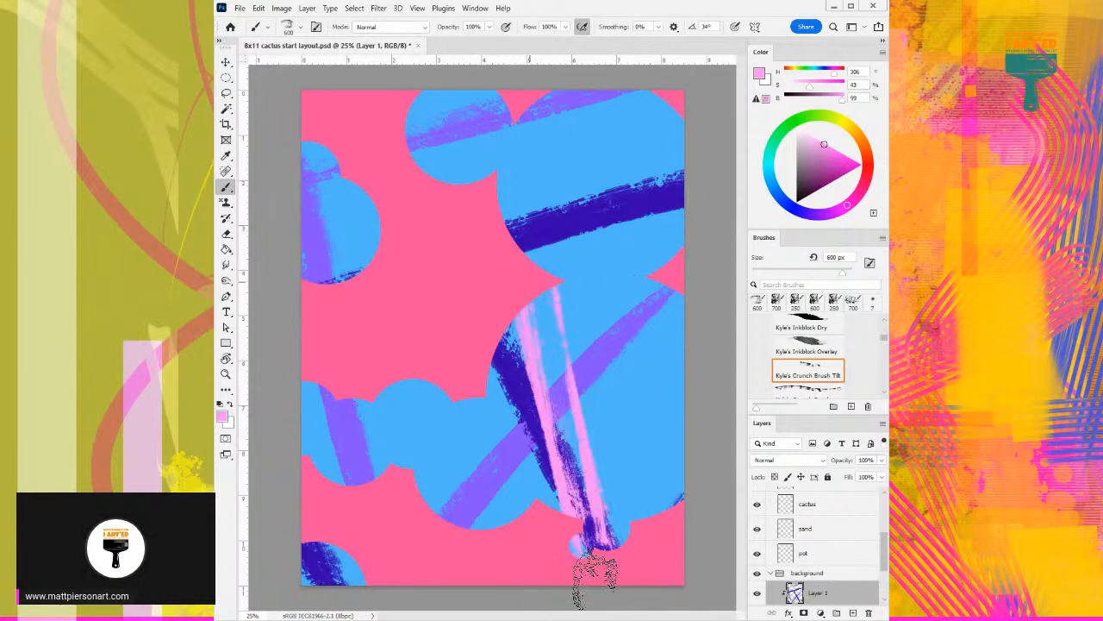
- Replace the light pink streak with a diagonal one following the violet band across the large lower circle, catching the bottom-left circle
{"action": "key", "text": "ctrl+z"}
{"action": "left_click_drag", "start_coordinate": [517, 293], "coordinate": [543, 516]}
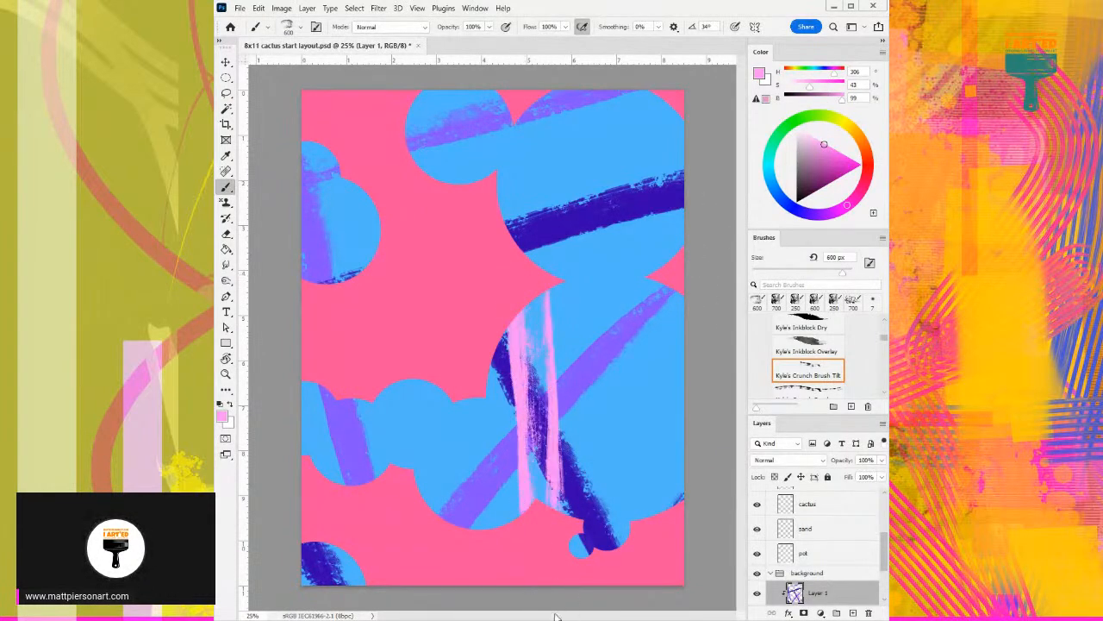
{"action": "key", "text": "ctrl+z"}
{"action": "mouse_move", "coordinate": [673, 293]}
{"action": "left_mouse_down"}
{"action": "mouse_move", "coordinate": [530, 405]}
{"action": "mouse_move", "coordinate": [431, 513]}
{"action": "left_mouse_up"}
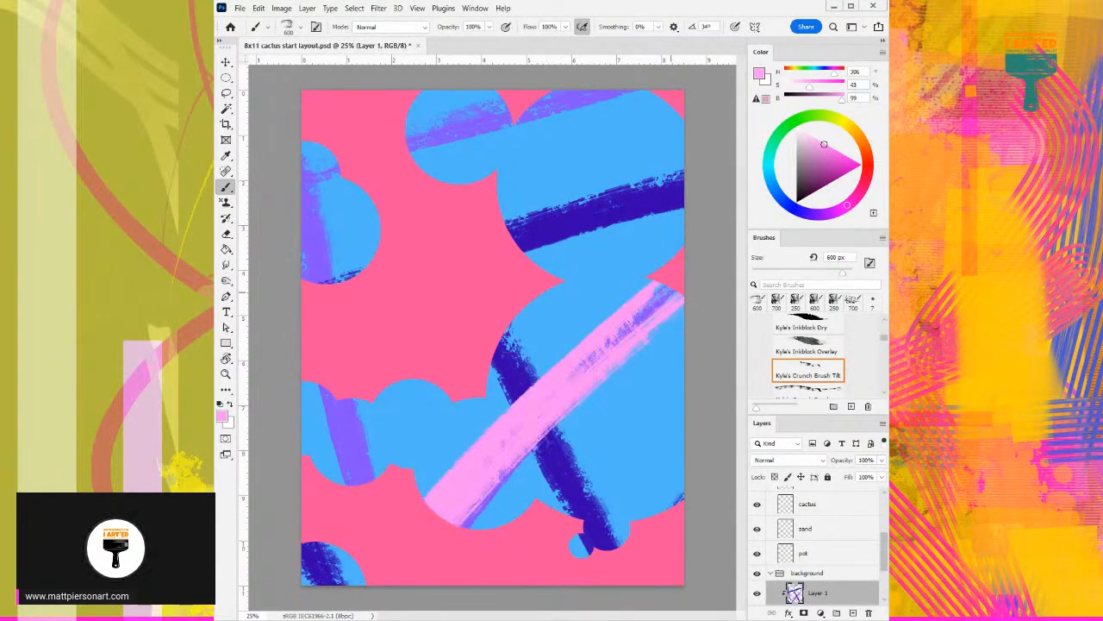
{"action": "key", "text": "ctrl+z"}
{"action": "mouse_move", "coordinate": [648, 289]}
{"action": "left_mouse_down"}
{"action": "mouse_move", "coordinate": [512, 401]}
{"action": "mouse_move", "coordinate": [427, 515]}
{"action": "left_mouse_up"}
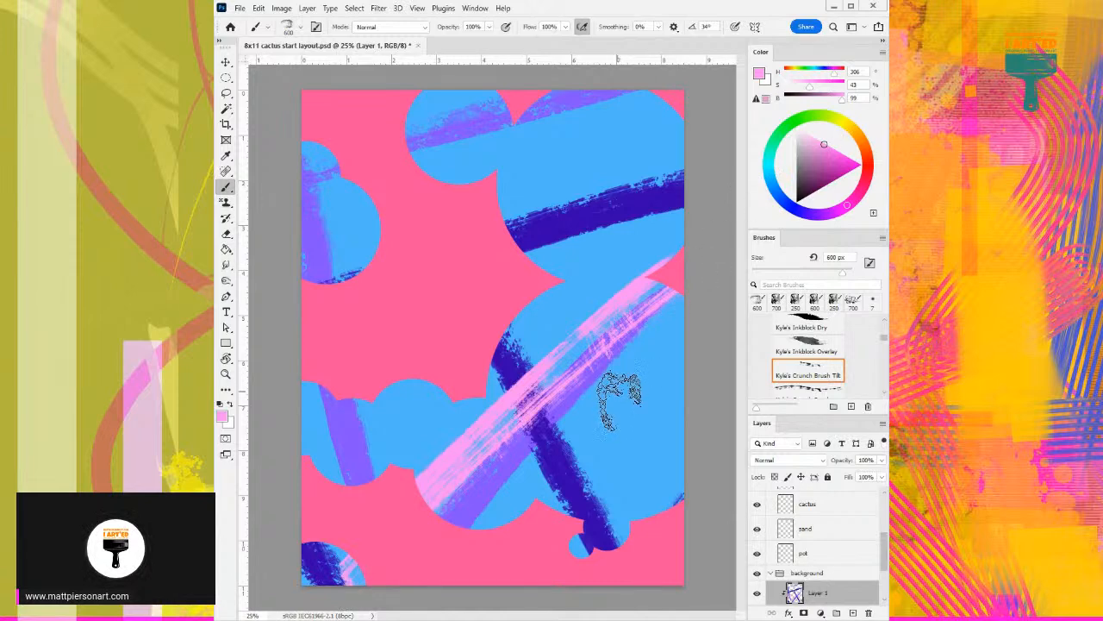
- Paint hot pink streaks at 79% saturation and 100% brightness across both large right-hand circles, the top circle and the left-hand circles
{"action": "left_click", "coordinate": [847, 158]}
{"action": "left_click_drag", "start_coordinate": [638, 371], "coordinate": [562, 510]}
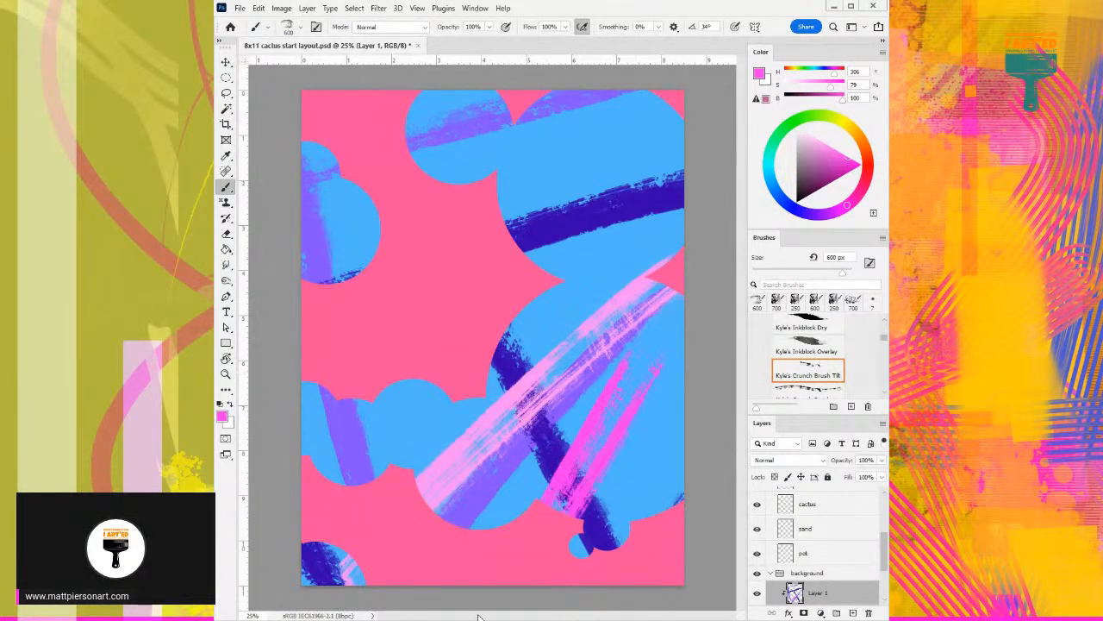
{"action": "left_click_drag", "start_coordinate": [707, 186], "coordinate": [505, 238]}
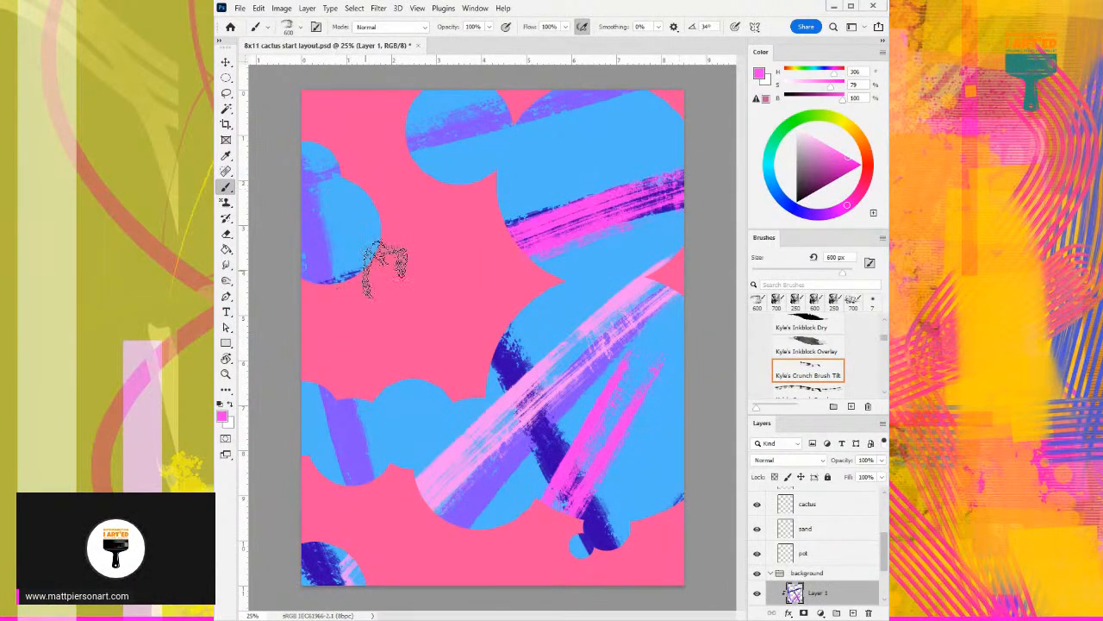
{"action": "left_click_drag", "start_coordinate": [436, 177], "coordinate": [495, 93]}
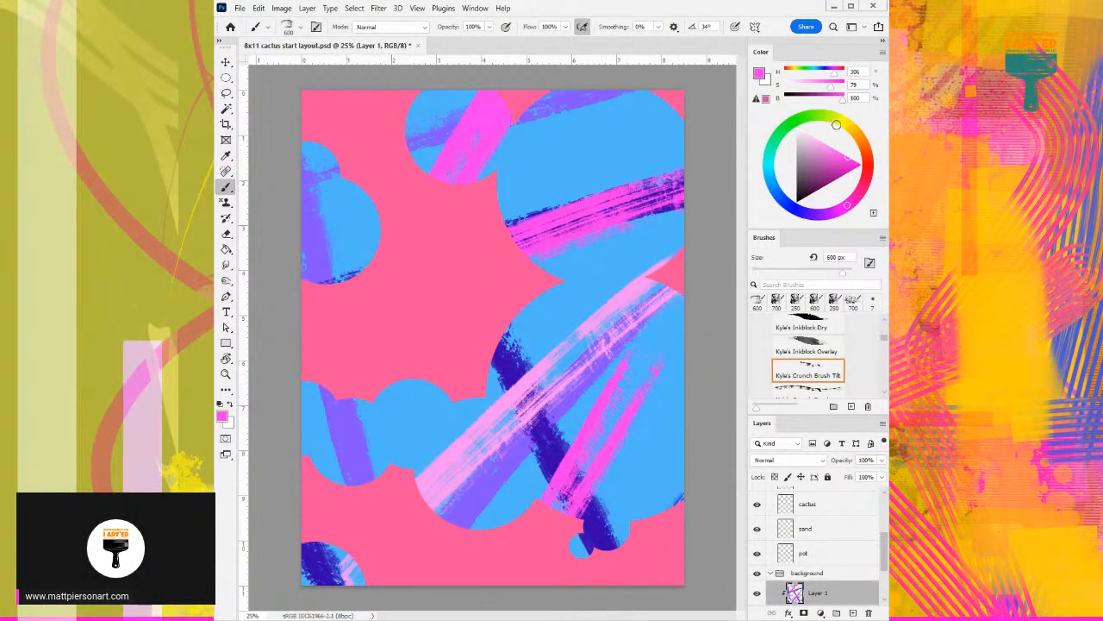
{"action": "mouse_move", "coordinate": [358, 336]}
{"action": "left_mouse_down"}
{"action": "mouse_move", "coordinate": [422, 588]}
{"action": "mouse_move", "coordinate": [291, 564]}
{"action": "mouse_move", "coordinate": [337, 90]}
{"action": "left_mouse_up"}
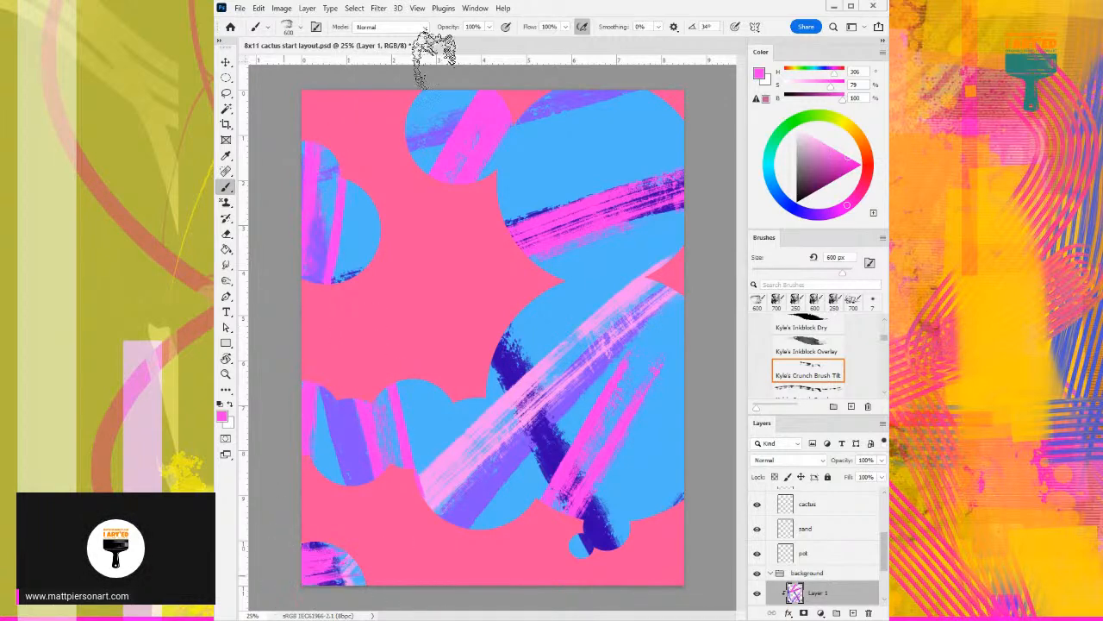
- Paint dark plum bands at 47% saturation and 37% brightness across the circles, then a 95% saturation, 100% brightness magenta band above the lowest one
{"action": "left_click_drag", "start_coordinate": [810, 180], "coordinate": [798, 193]}
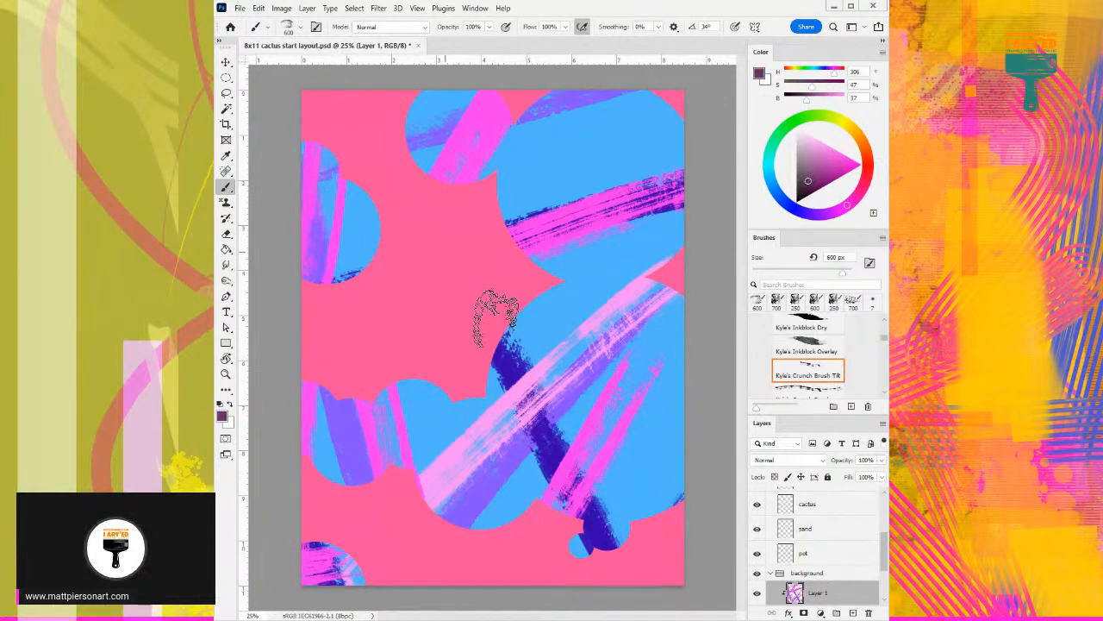
{"action": "left_click_drag", "start_coordinate": [504, 336], "coordinate": [715, 349]}
{"action": "mouse_move", "coordinate": [694, 225]}
{"action": "left_mouse_down"}
{"action": "mouse_move", "coordinate": [638, 177]}
{"action": "mouse_move", "coordinate": [474, 151]}
{"action": "mouse_move", "coordinate": [263, 207]}
{"action": "left_mouse_up"}
{"action": "left_click_drag", "start_coordinate": [274, 380], "coordinate": [643, 483]}
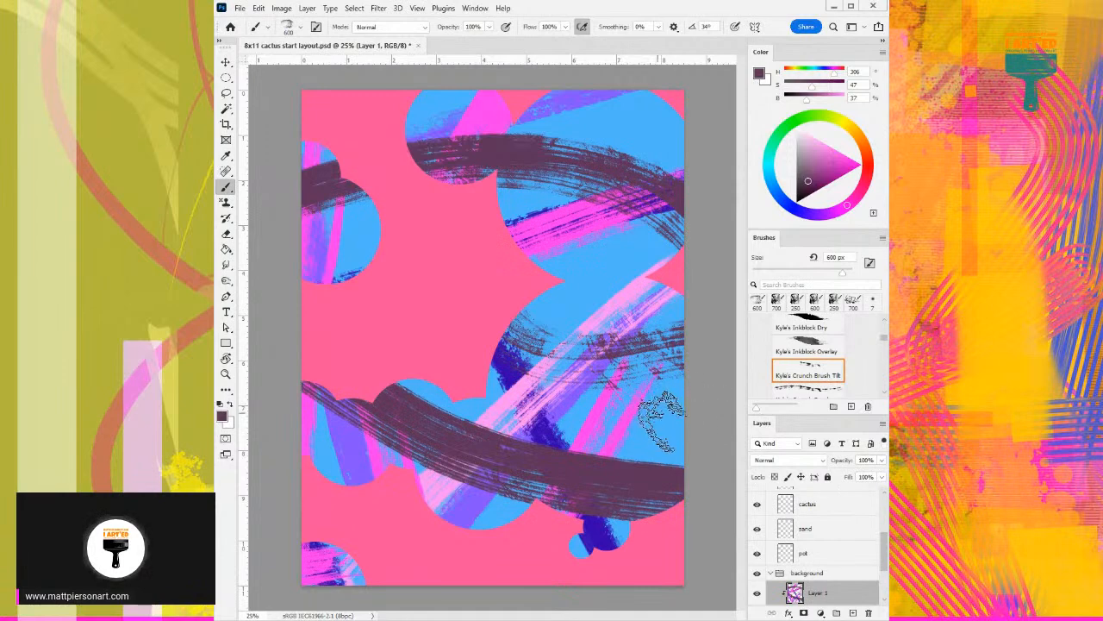
{"action": "left_click", "coordinate": [856, 165]}
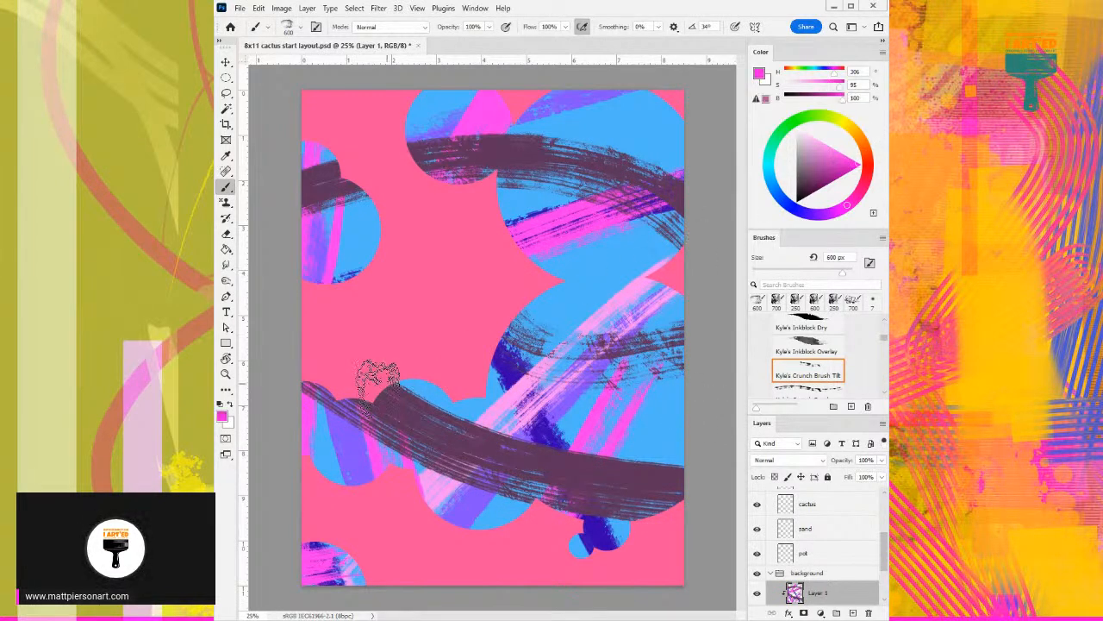
{"action": "left_click_drag", "start_coordinate": [344, 367], "coordinate": [700, 445]}
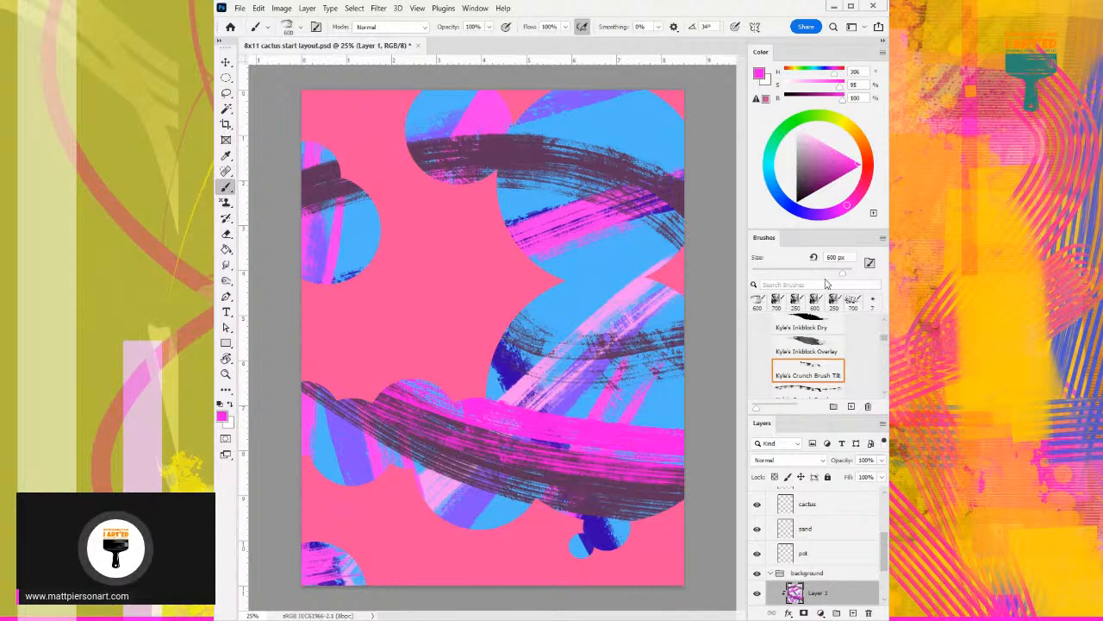
- Set the color to bright blue at hue 221, 95% saturation and 100% brightness, and choose Kyle's Crunch Brush at 200 px
{"action": "left_click", "coordinate": [780, 197]}
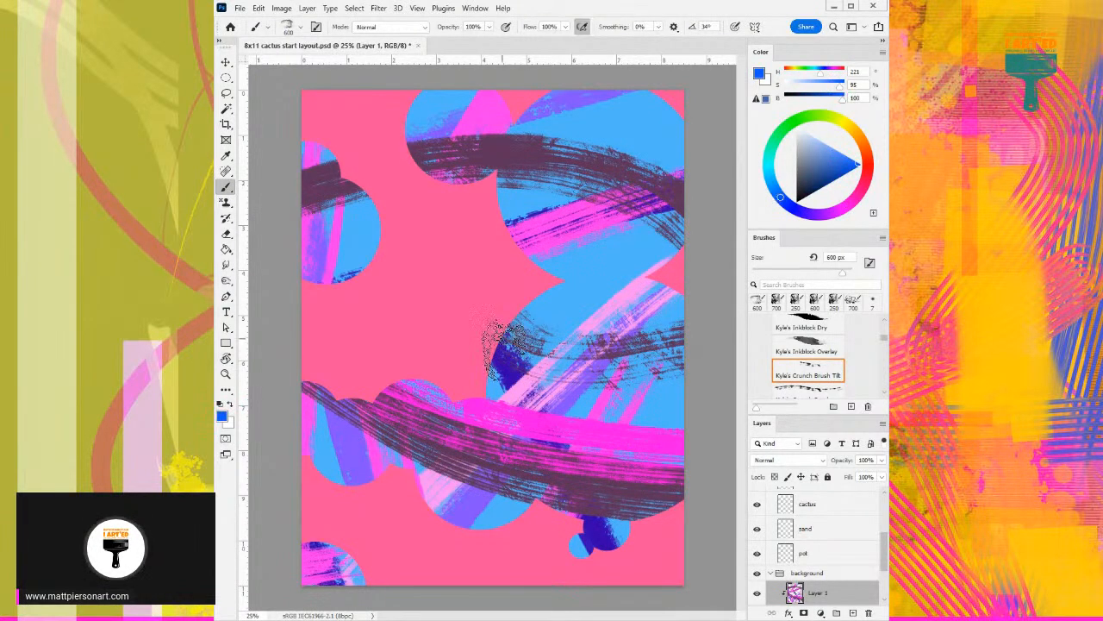
{"action": "left_click_drag", "start_coordinate": [505, 317], "coordinate": [509, 497]}
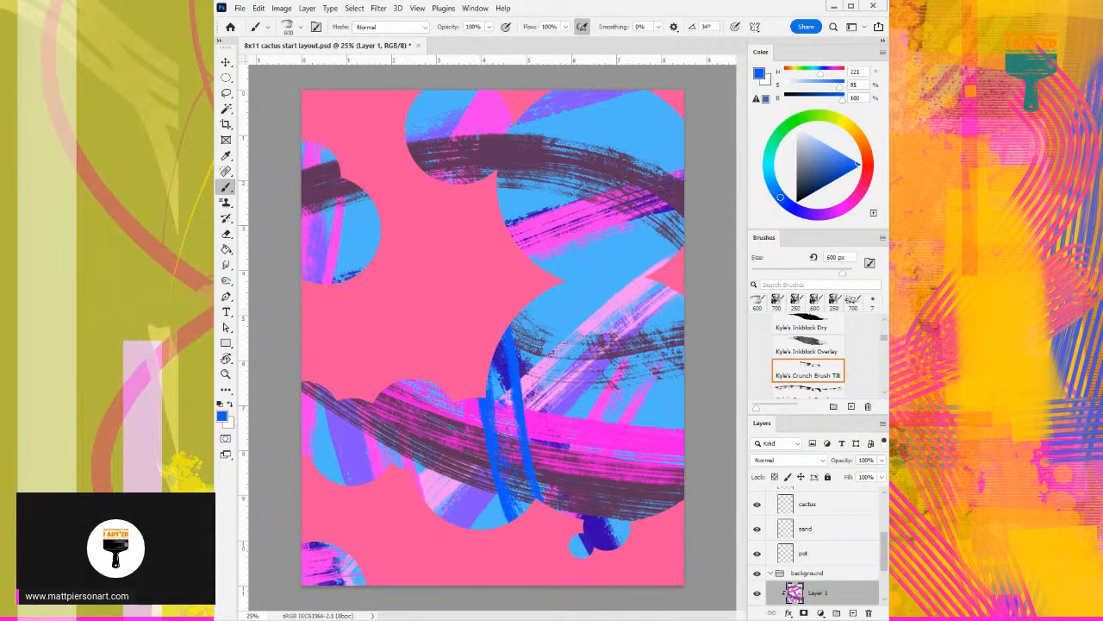
{"action": "key", "text": "ctrl+z"}
{"action": "scroll", "coordinate": [813, 372], "scroll_direction": "down", "scroll_amount": 1}
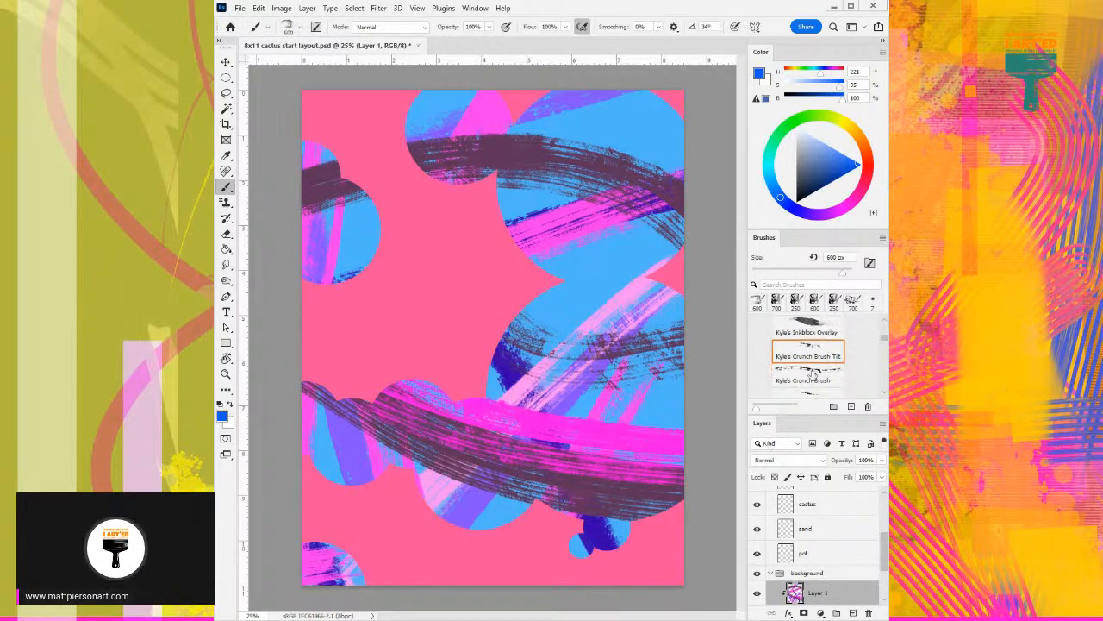
{"action": "left_click", "coordinate": [813, 373]}
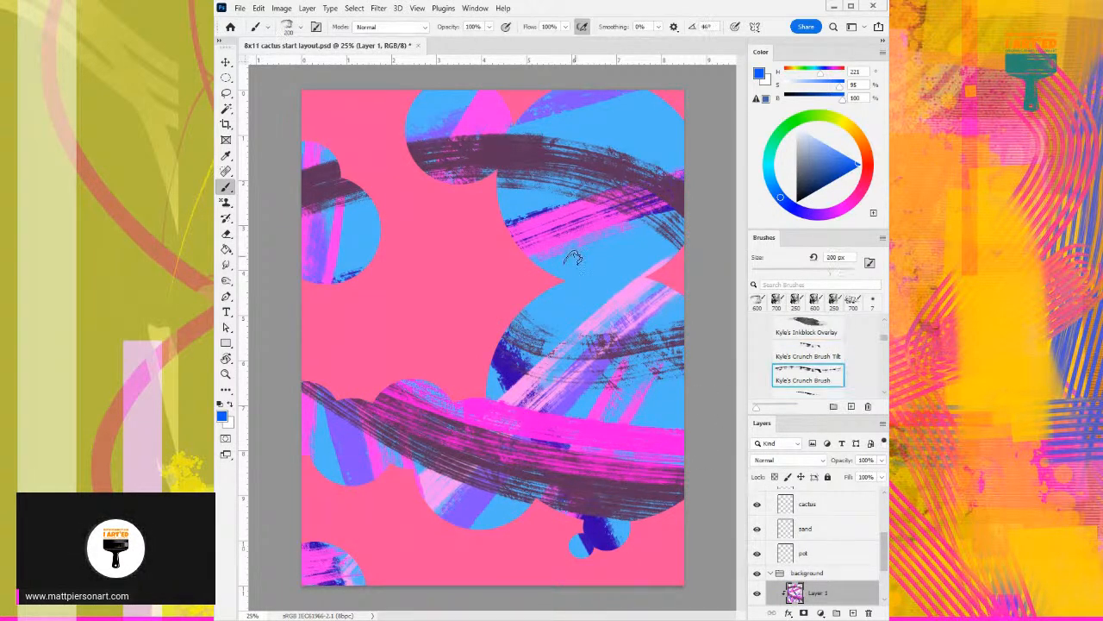
{"action": "left_click_drag", "start_coordinate": [586, 240], "coordinate": [579, 453]}
{"action": "key", "text": "ctrl+z"}
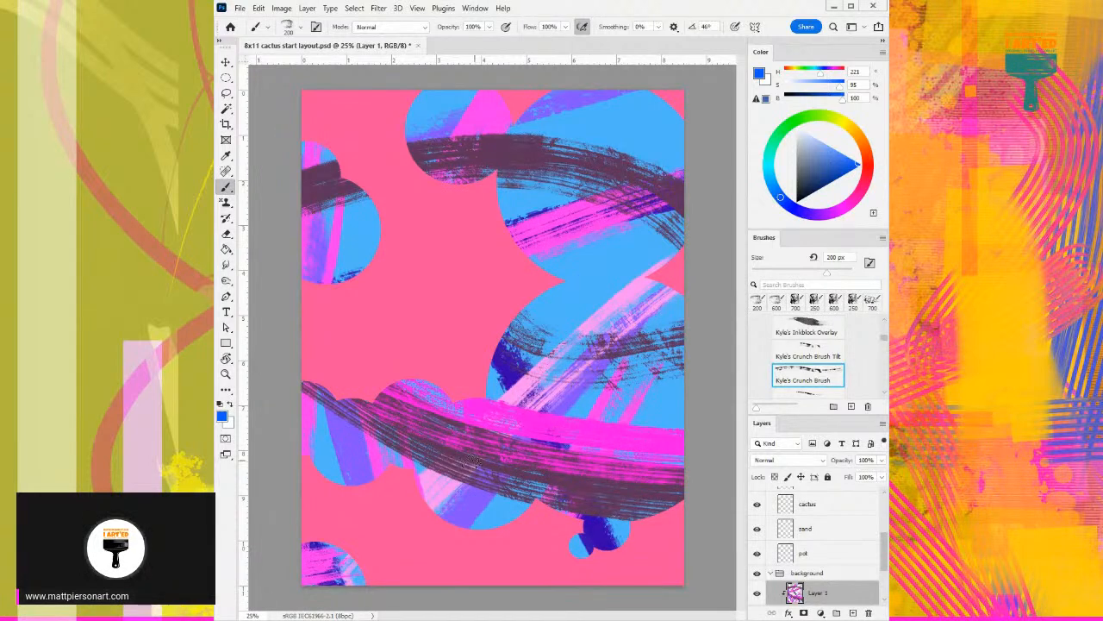
{"action": "left_click_drag", "start_coordinate": [446, 478], "coordinate": [729, 316]}
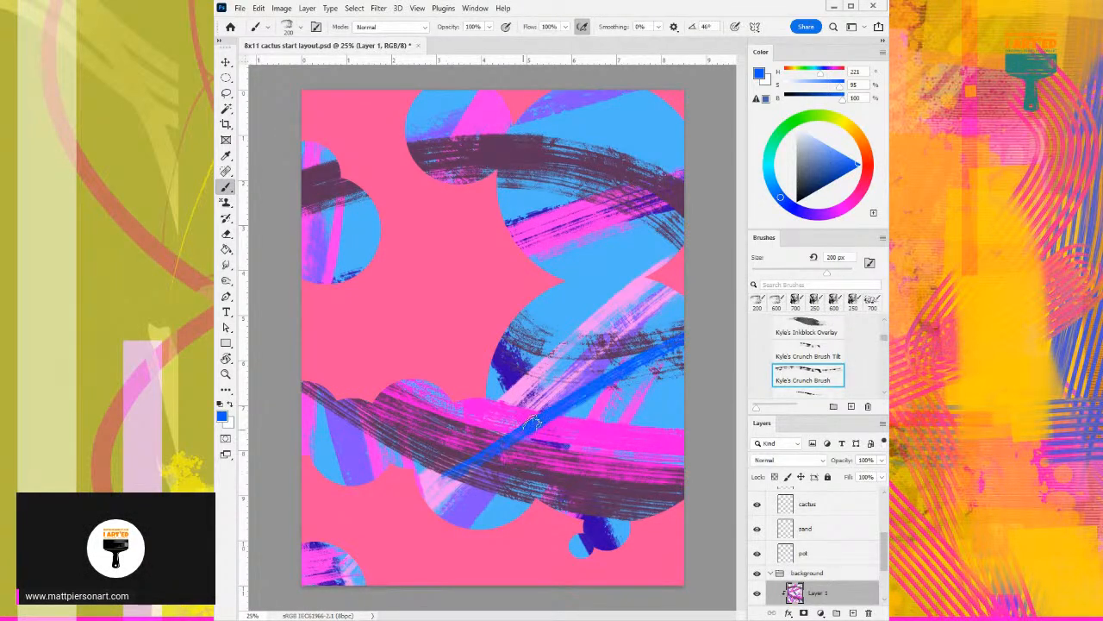
{"action": "key", "text": "ctrl+z"}
{"action": "mouse_move", "coordinate": [543, 384]}
{"action": "left_mouse_down"}
{"action": "mouse_move", "coordinate": [527, 505]}
{"action": "mouse_move", "coordinate": [593, 377]}
{"action": "mouse_move", "coordinate": [627, 559]}
{"action": "left_mouse_up"}
{"action": "key", "text": "ctrl+z"}
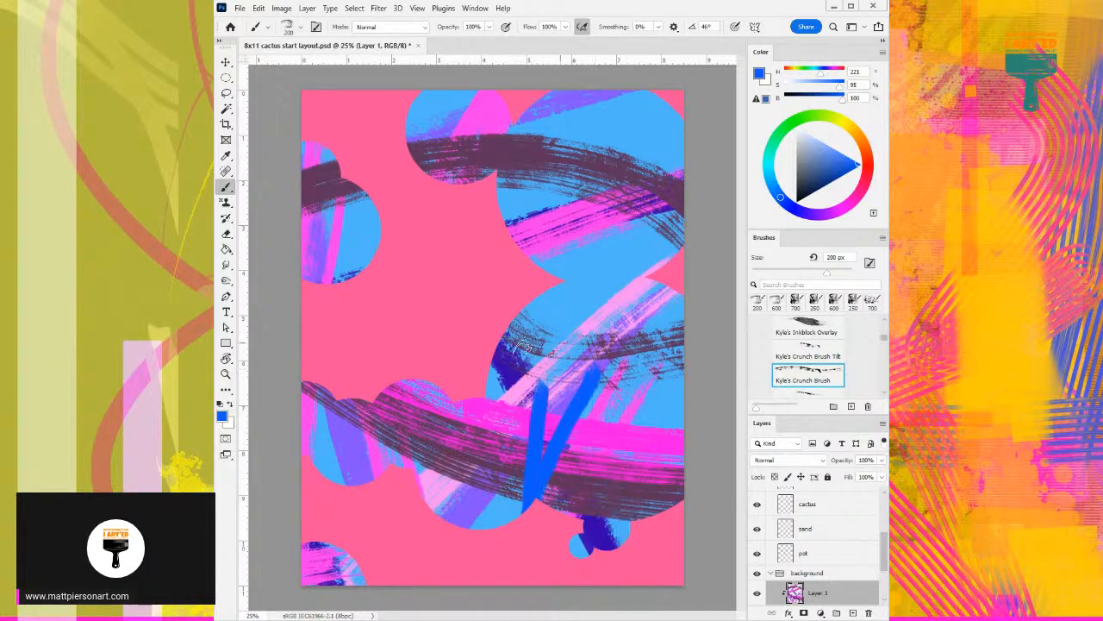
{"action": "key", "text": "ctrl+z"}
{"action": "mouse_move", "coordinate": [486, 390]}
{"action": "left_mouse_down"}
{"action": "mouse_move", "coordinate": [514, 532]}
{"action": "mouse_move", "coordinate": [707, 388]}
{"action": "left_mouse_up"}
{"action": "key", "text": "ctrl+z"}
{"action": "mouse_move", "coordinate": [486, 384]}
{"action": "left_mouse_down"}
{"action": "mouse_move", "coordinate": [501, 489]}
{"action": "mouse_move", "coordinate": [662, 398]}
{"action": "mouse_move", "coordinate": [519, 317]}
{"action": "left_mouse_up"}
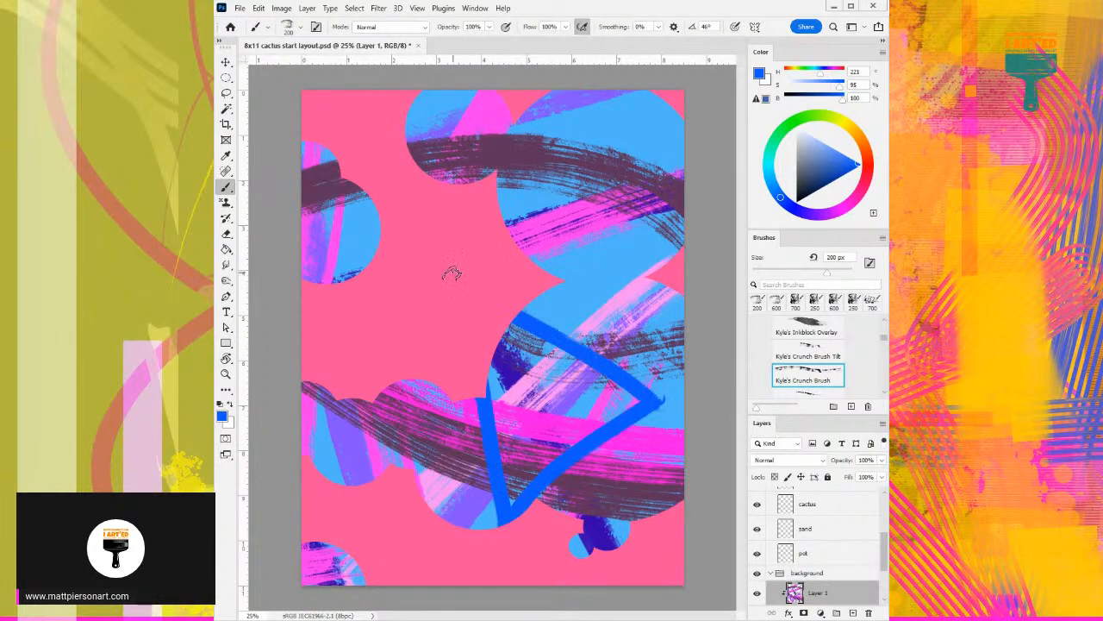
{"action": "key", "text": "ctrl+z"}
- Paint blue bands across both large right-hand circles, the lower middle circle, the upper-left circle and the top circles
{"action": "mouse_move", "coordinate": [466, 397]}
{"action": "left_mouse_down"}
{"action": "mouse_move", "coordinate": [476, 560]}
{"action": "mouse_move", "coordinate": [744, 274]}
{"action": "mouse_move", "coordinate": [440, 226]}
{"action": "left_mouse_up"}
{"action": "left_click_drag", "start_coordinate": [290, 269], "coordinate": [377, 203]}
{"action": "left_click_drag", "start_coordinate": [422, 169], "coordinate": [645, 128]}
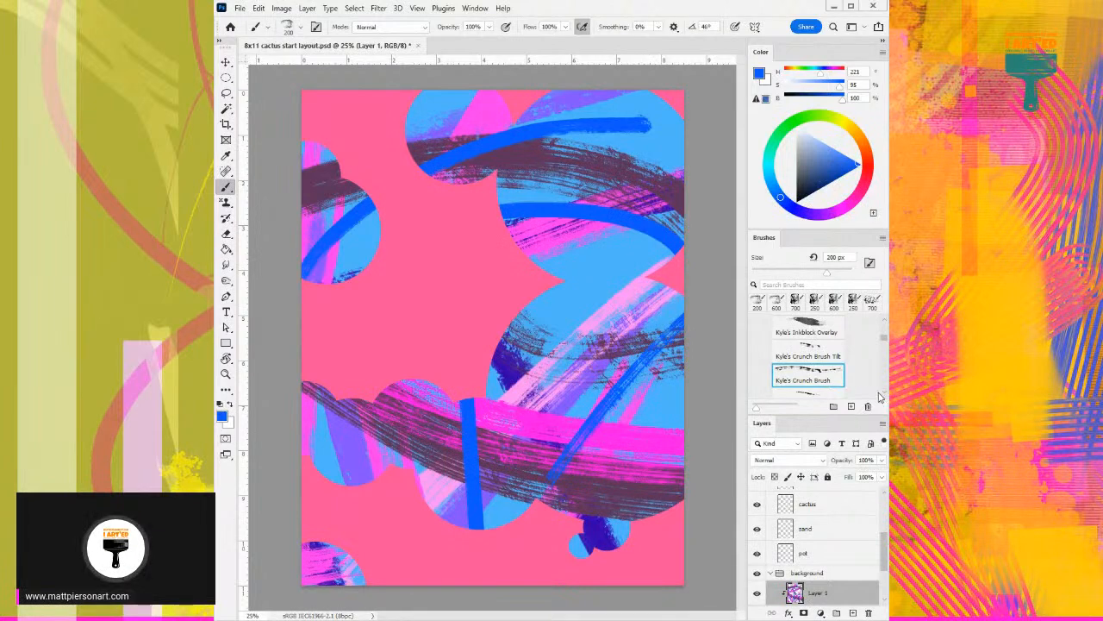
{"action": "scroll", "coordinate": [879, 396], "scroll_direction": "down", "scroll_amount": 1}
{"action": "left_click", "coordinate": [824, 395]}
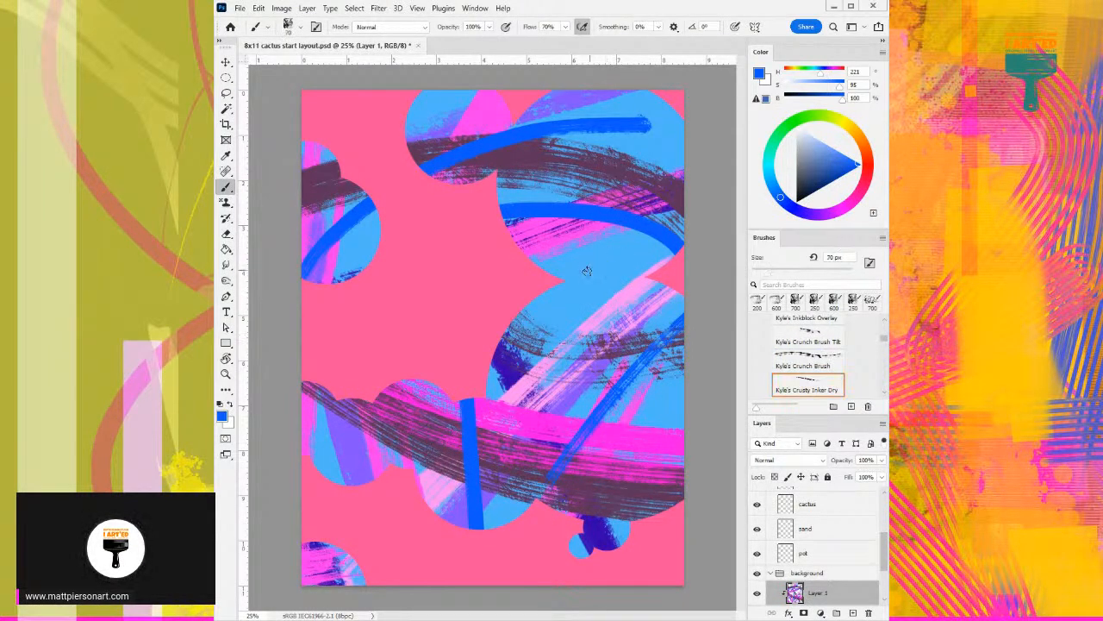
{"action": "left_click_drag", "start_coordinate": [596, 253], "coordinate": [555, 468]}
{"action": "key", "text": "ctrl+z"}
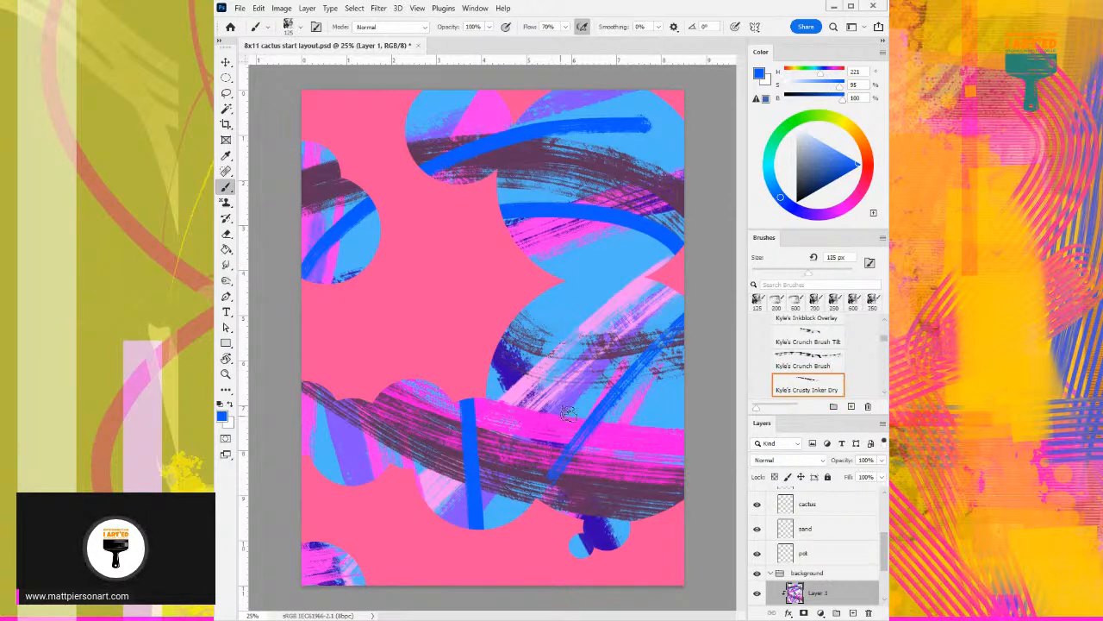
- Lighten the blue to 38% saturation and 100% brightness and try a stroke with Kyle's Crusty Inker down the large lower circle
{"action": "scroll", "coordinate": [847, 393], "scroll_direction": "down", "scroll_amount": 1}
{"action": "left_click", "coordinate": [817, 369]}
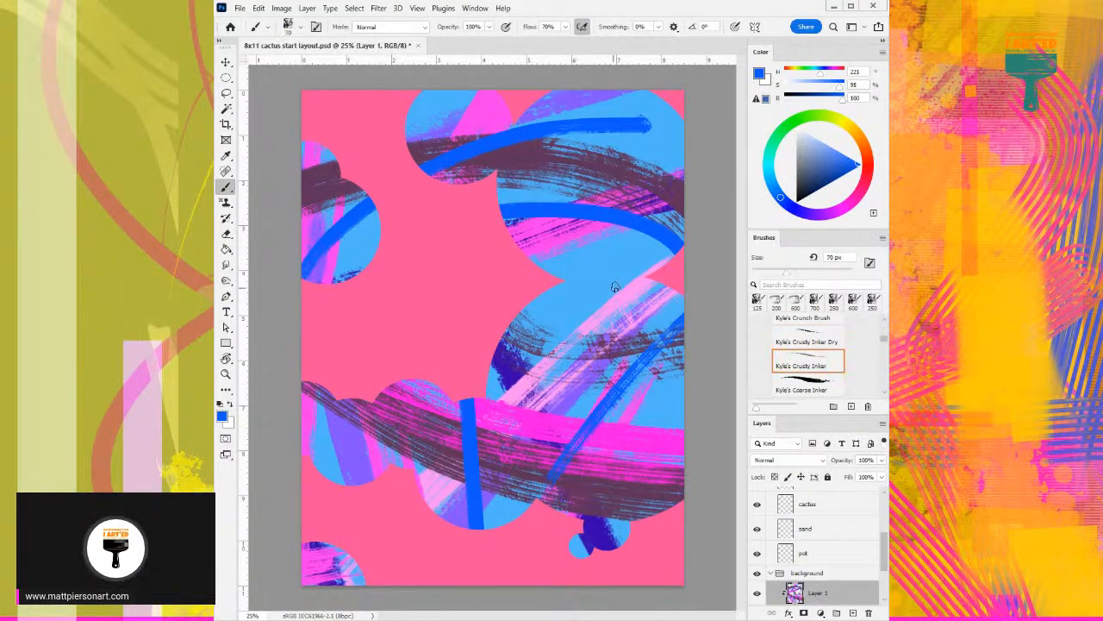
{"action": "left_click", "coordinate": [821, 141]}
{"action": "left_click_drag", "start_coordinate": [605, 256], "coordinate": [540, 491]}
{"action": "key", "text": "ctrl+z"}
- Choose Kyle's Gritty Wedge at 500 px and change the color to light green at hue 89
{"action": "scroll", "coordinate": [803, 380], "scroll_direction": "down", "scroll_amount": 2}
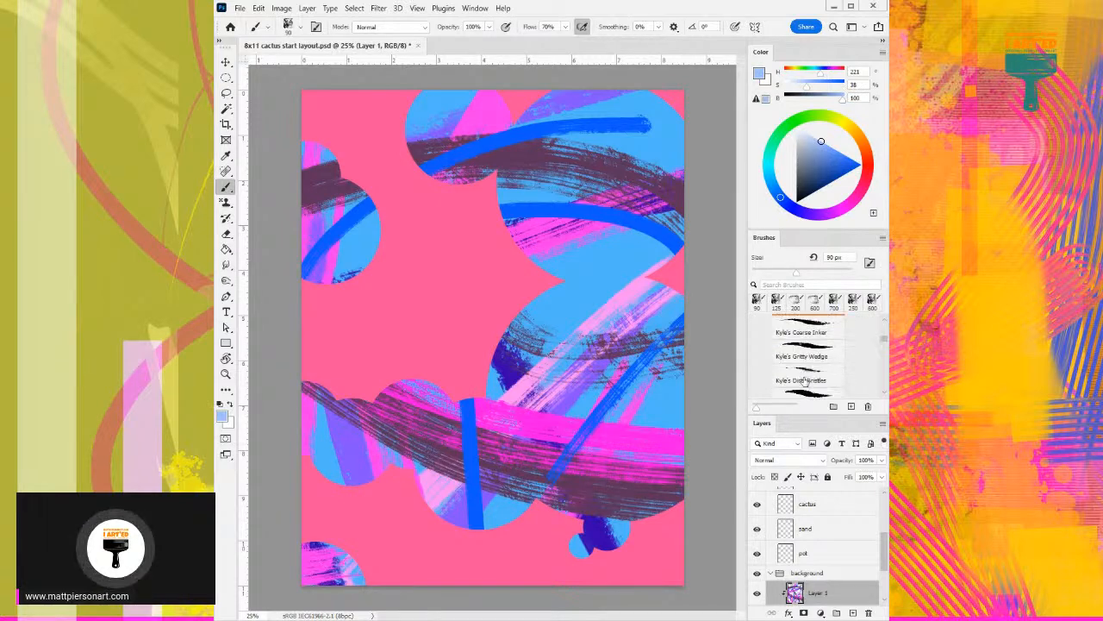
{"action": "left_click", "coordinate": [807, 350]}
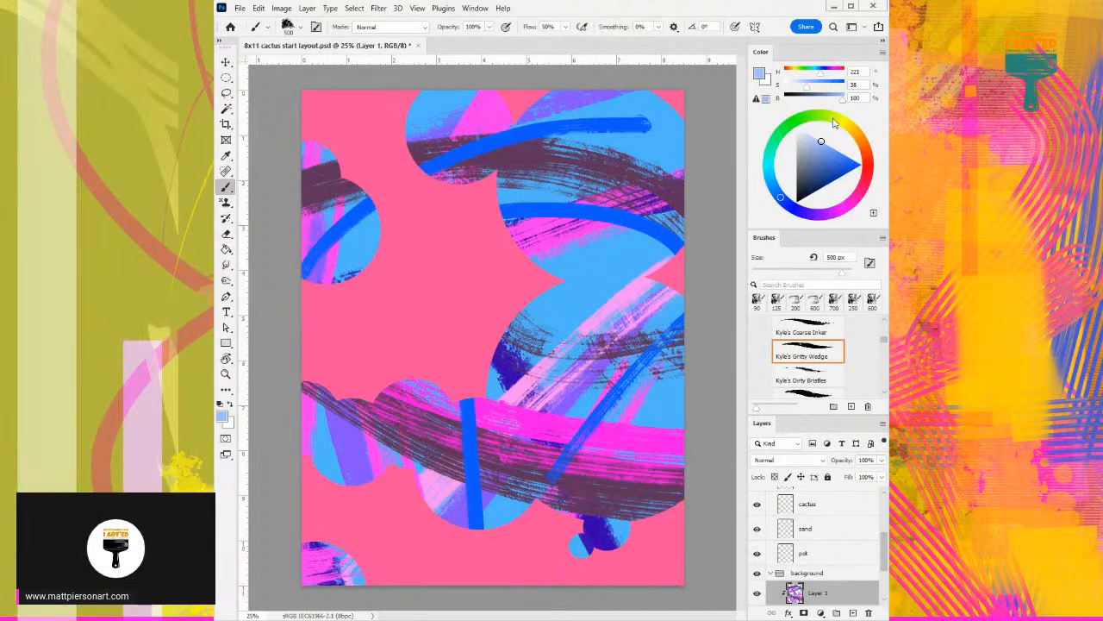
{"action": "key", "text": "F5"}
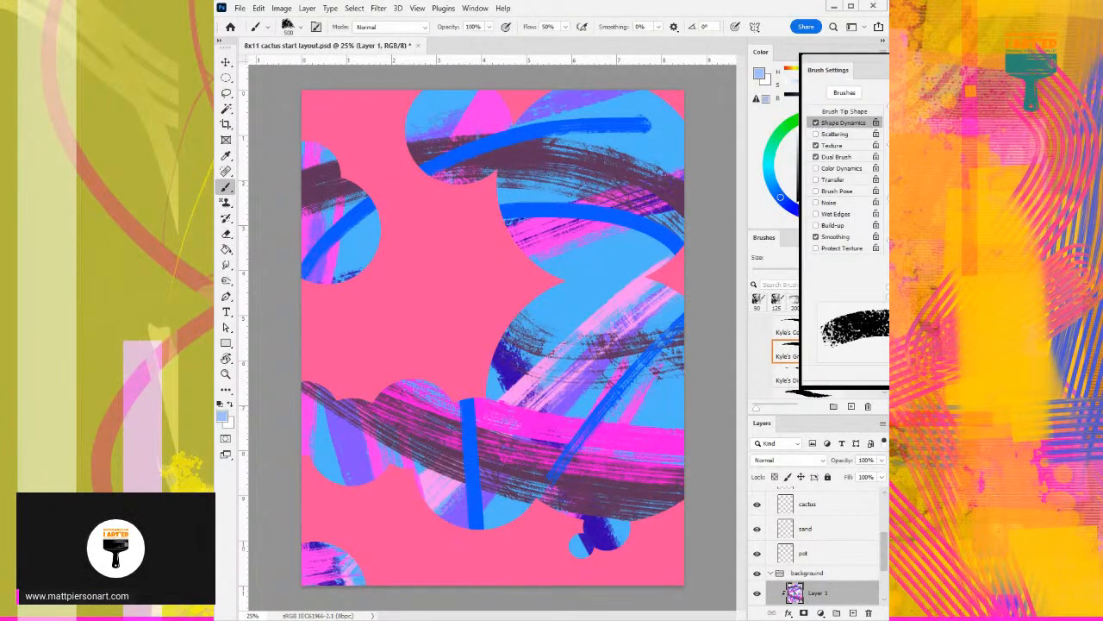
{"action": "key", "text": "F5"}
{"action": "left_click", "coordinate": [819, 119]}
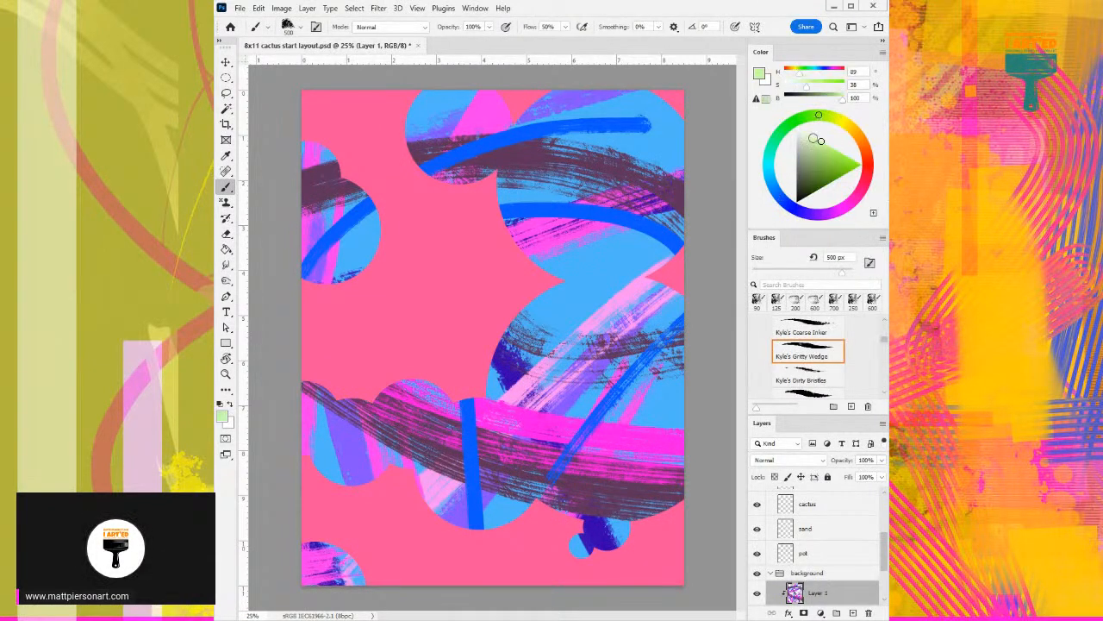
{"action": "left_click_drag", "start_coordinate": [612, 226], "coordinate": [528, 498]}
{"action": "key", "text": "ctrl+z"}
{"action": "left_click_drag", "start_coordinate": [652, 293], "coordinate": [468, 473]}
{"action": "key", "text": "ctrl+z"}
{"action": "left_click_drag", "start_coordinate": [648, 437], "coordinate": [334, 588]}
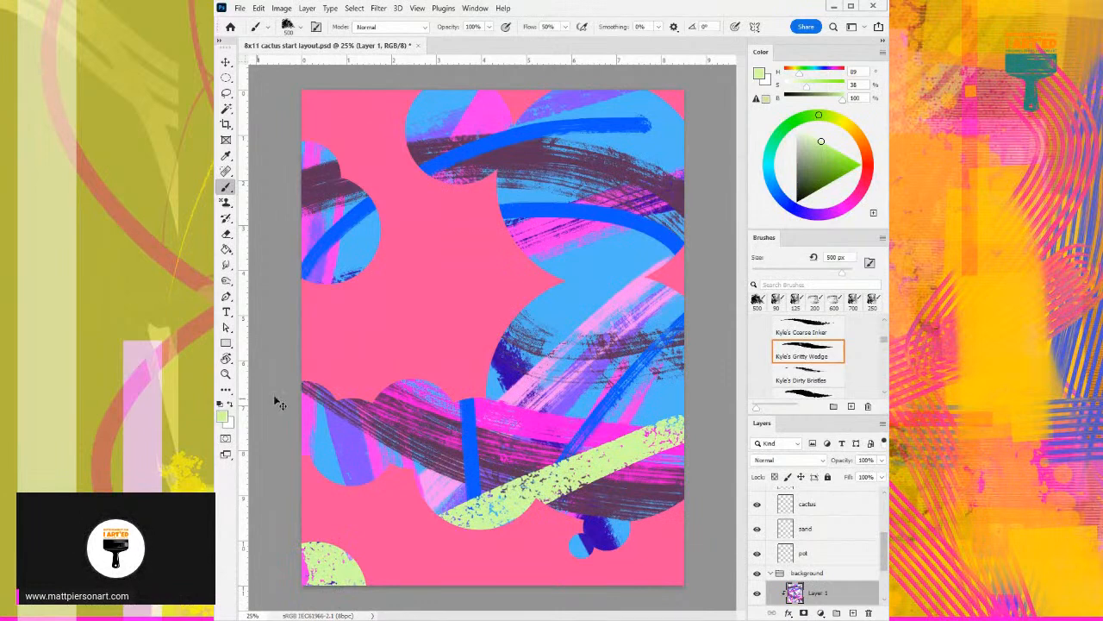
{"action": "key", "text": "ctrl+z"}
- Choose Kyle's Dirty Bristles and enlarge the brush to 500 px
{"action": "left_click", "coordinate": [802, 376]}
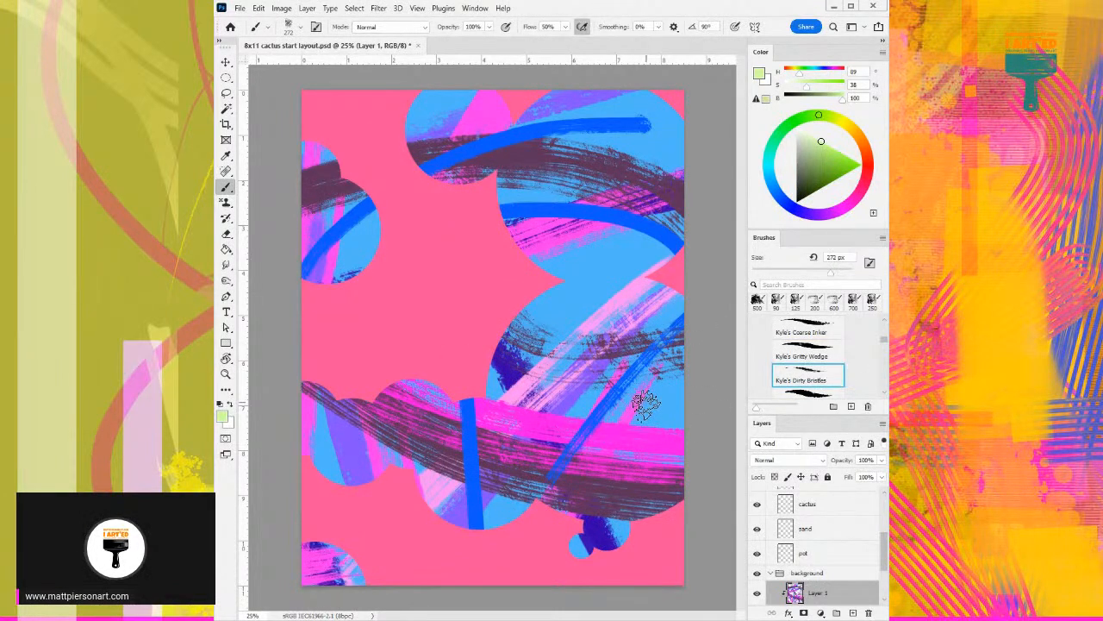
{"action": "key", "text": "bracketright"}
{"action": "key", "text": "bracketright"}
{"action": "key", "text": "bracketright"}
{"action": "left_click_drag", "start_coordinate": [689, 382], "coordinate": [421, 517]}
{"action": "key", "text": "ctrl+z"}
{"action": "mouse_move", "coordinate": [690, 379]}
{"action": "left_mouse_down"}
{"action": "mouse_move", "coordinate": [404, 531]}
{"action": "mouse_move", "coordinate": [561, 404]}
{"action": "mouse_move", "coordinate": [729, 317]}
{"action": "left_mouse_up"}
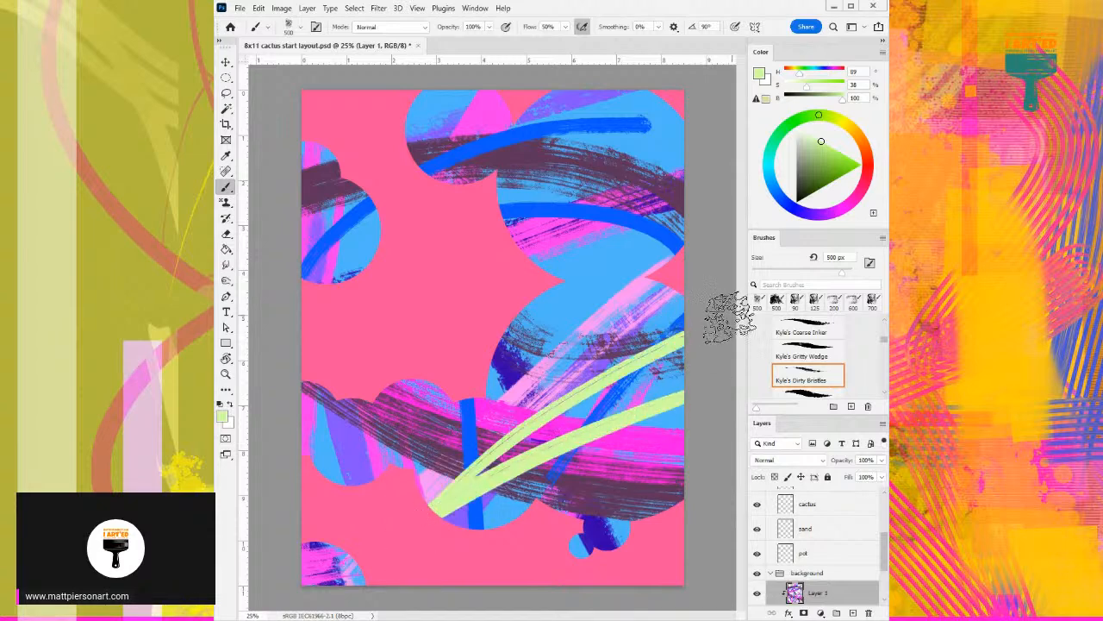
{"action": "key", "text": "ctrl+z"}
{"action": "left_click_drag", "start_coordinate": [664, 388], "coordinate": [488, 478]}
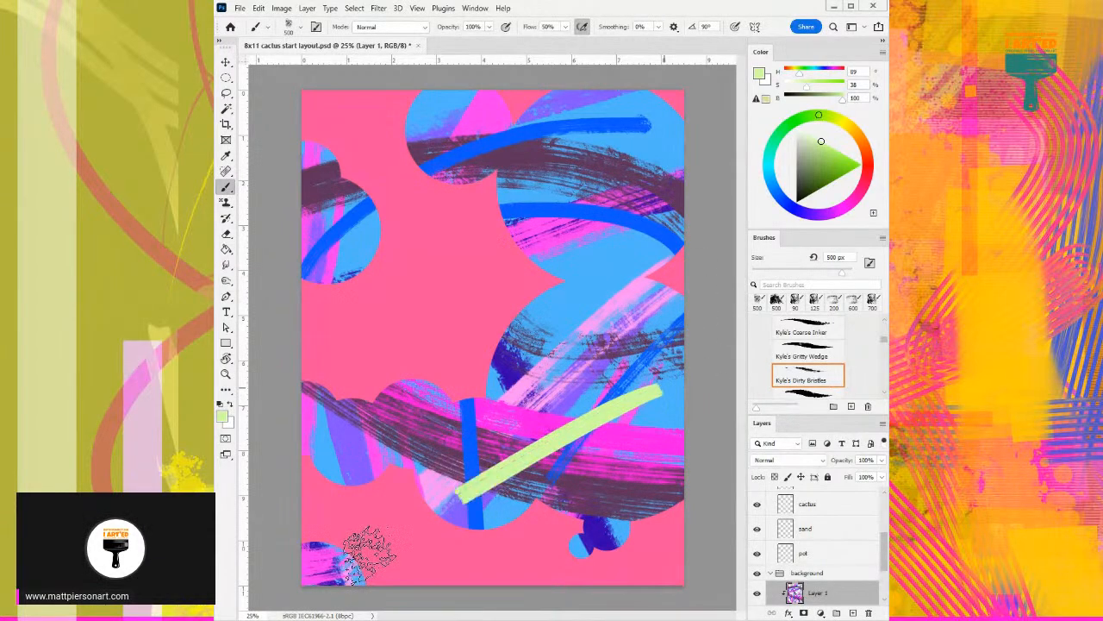
{"action": "key", "text": "ctrl+z"}
{"action": "left_click_drag", "start_coordinate": [690, 384], "coordinate": [466, 500]}
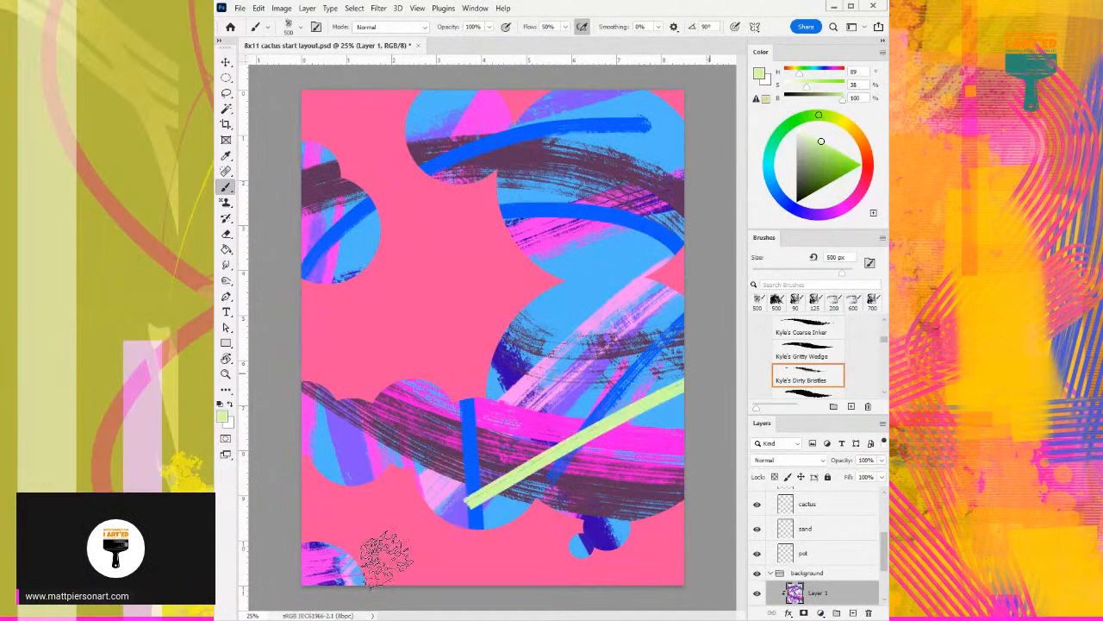
{"action": "key", "text": "ctrl+z"}
{"action": "left_click_drag", "start_coordinate": [688, 377], "coordinate": [463, 398]}
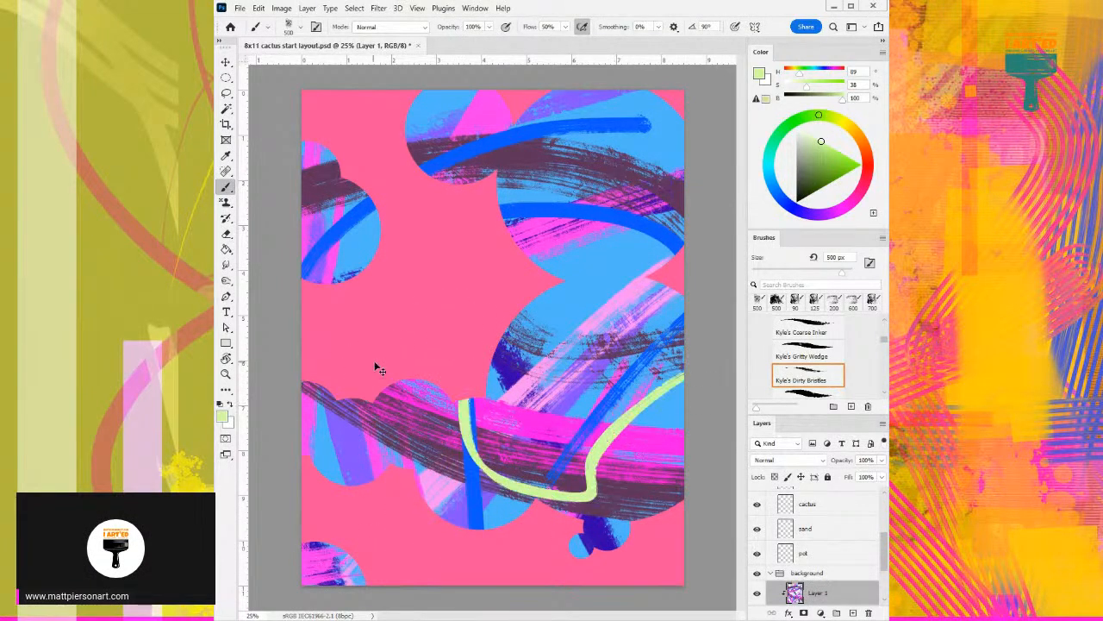
{"action": "key", "text": "ctrl+z"}
- Paint a sweeping light green curve from the large lower circle's right edge through the lower middle circles, grazing the upper-left circle's edge
{"action": "mouse_move", "coordinate": [685, 366]}
{"action": "left_mouse_down"}
{"action": "mouse_move", "coordinate": [482, 513]}
{"action": "mouse_move", "coordinate": [362, 401]}
{"action": "left_mouse_up"}
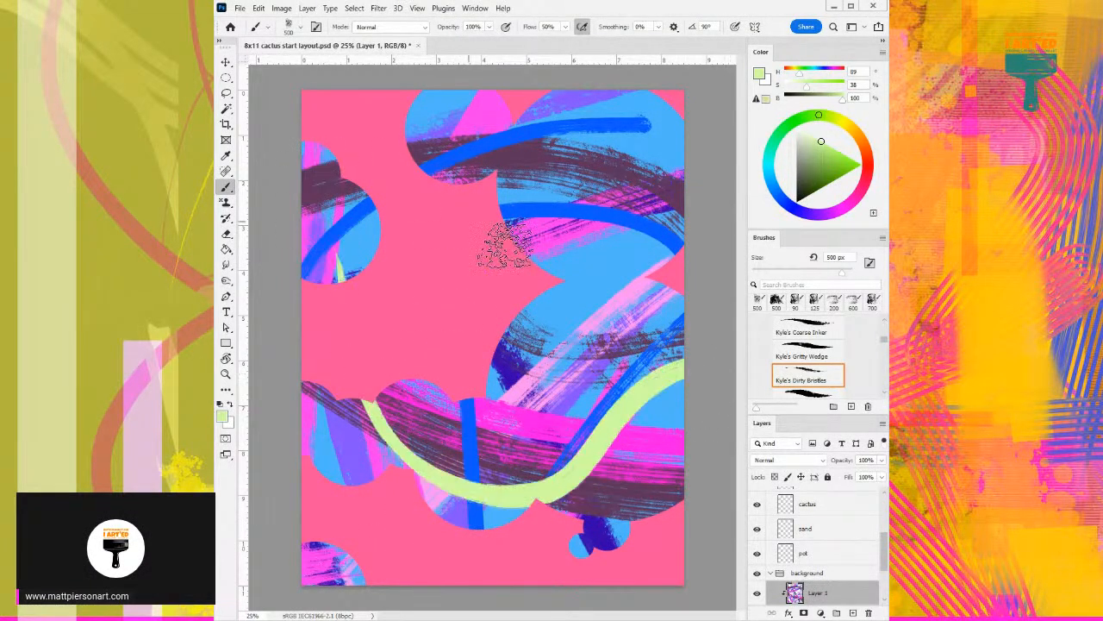
{"action": "key", "text": "ctrl+z"}
{"action": "mouse_move", "coordinate": [715, 379]}
{"action": "left_mouse_down"}
{"action": "mouse_move", "coordinate": [545, 479]}
{"action": "mouse_move", "coordinate": [416, 436]}
{"action": "mouse_move", "coordinate": [282, 225]}
{"action": "left_mouse_up"}
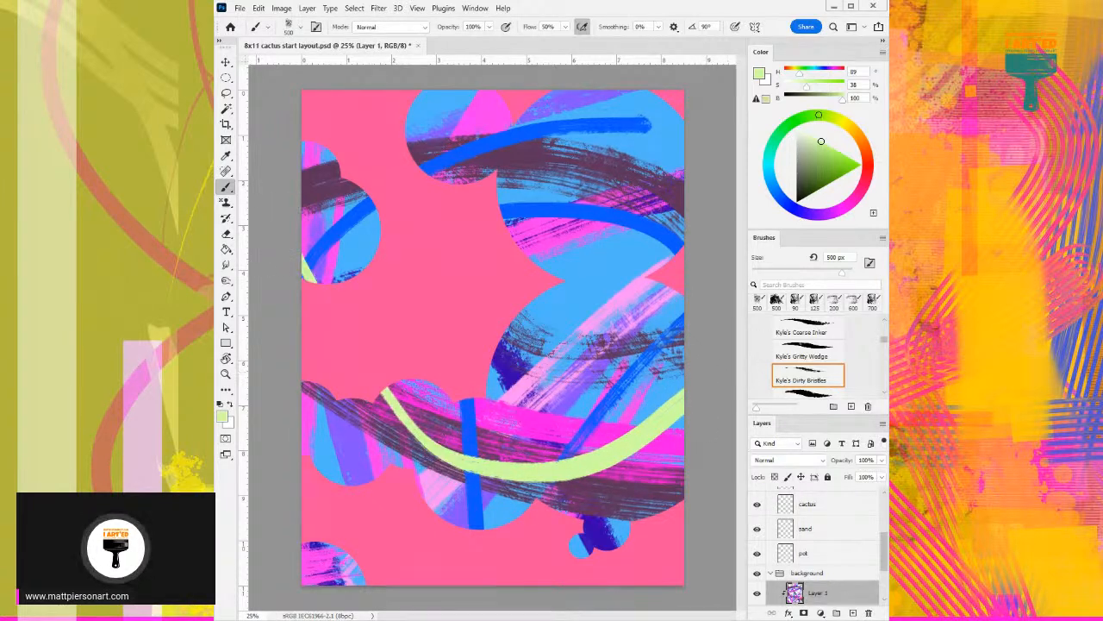
- Try light green strokes on the large lower circle with Kyle's Bold Pencil and the Kyle's China Marker brush
{"action": "left_click", "coordinate": [885, 393]}
{"action": "left_click", "coordinate": [886, 393]}
{"action": "left_click", "coordinate": [806, 382]}
{"action": "mouse_move", "coordinate": [610, 264]}
{"action": "left_mouse_down"}
{"action": "mouse_move", "coordinate": [575, 330]}
{"action": "mouse_move", "coordinate": [614, 326]}
{"action": "left_mouse_up"}
{"action": "key", "text": "ctrl+z"}
{"action": "left_click", "coordinate": [885, 397]}
{"action": "left_click", "coordinate": [886, 394]}
{"action": "left_click", "coordinate": [830, 372]}
{"action": "left_click_drag", "start_coordinate": [569, 291], "coordinate": [617, 295]}
{"action": "key", "text": "ctrl+z"}
- Try Kyle's Ocean Brush at 200 px on the large lower circle, in light green and in magenta sampled from the upper-right circle
{"action": "left_click", "coordinate": [885, 396]}
{"action": "left_click", "coordinate": [820, 385]}
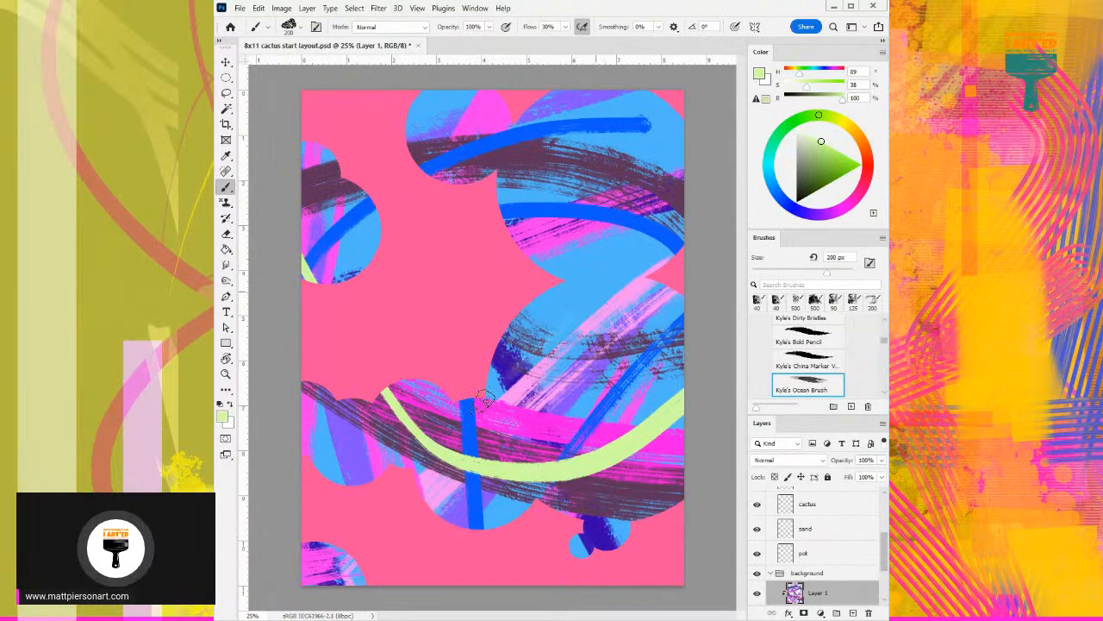
{"action": "mouse_move", "coordinate": [581, 317]}
{"action": "left_mouse_down"}
{"action": "mouse_move", "coordinate": [524, 391]}
{"action": "mouse_move", "coordinate": [613, 289]}
{"action": "left_mouse_up"}
{"action": "key", "text": "ctrl+z"}
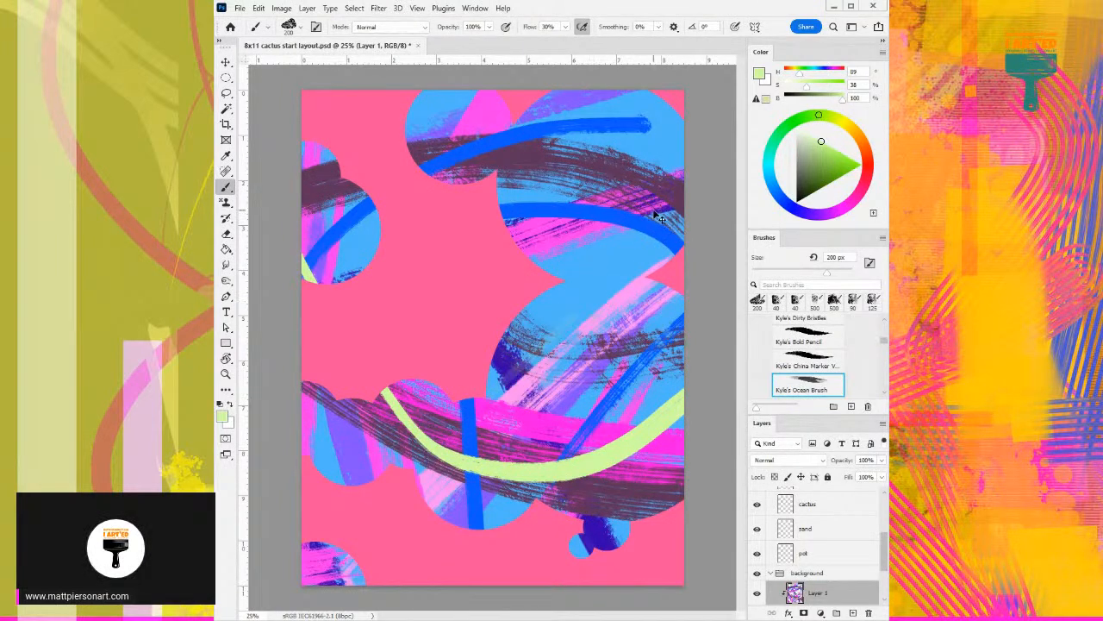
{"action": "left_click", "coordinate": [578, 230], "text": "alt"}
{"action": "mouse_move", "coordinate": [627, 254]}
{"action": "left_mouse_down"}
{"action": "mouse_move", "coordinate": [586, 457]}
{"action": "mouse_move", "coordinate": [606, 468]}
{"action": "left_mouse_up"}
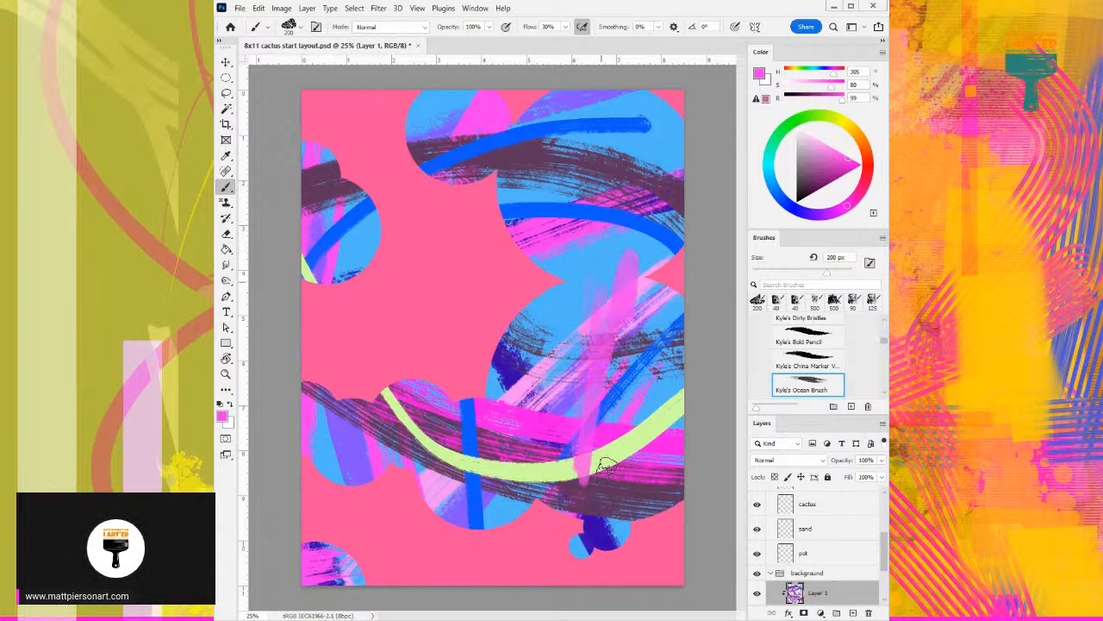
{"action": "key", "text": "ctrl+z"}
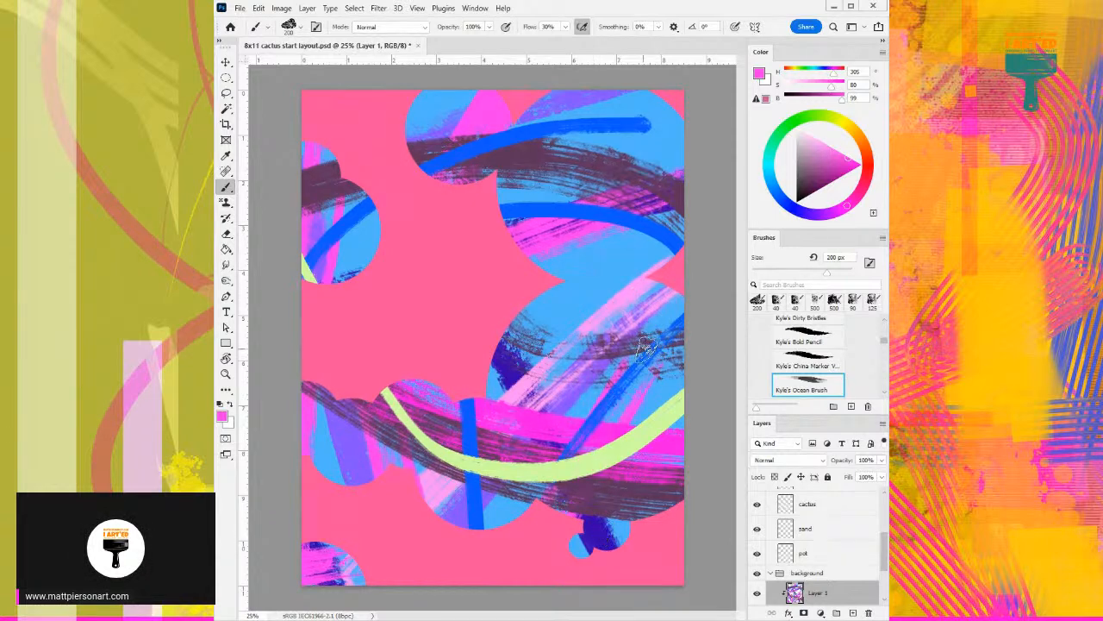
- Browse the brush library for a texture brush and expand the General Brushes group
{"action": "scroll", "coordinate": [787, 354], "scroll_direction": "down", "scroll_amount": 5}
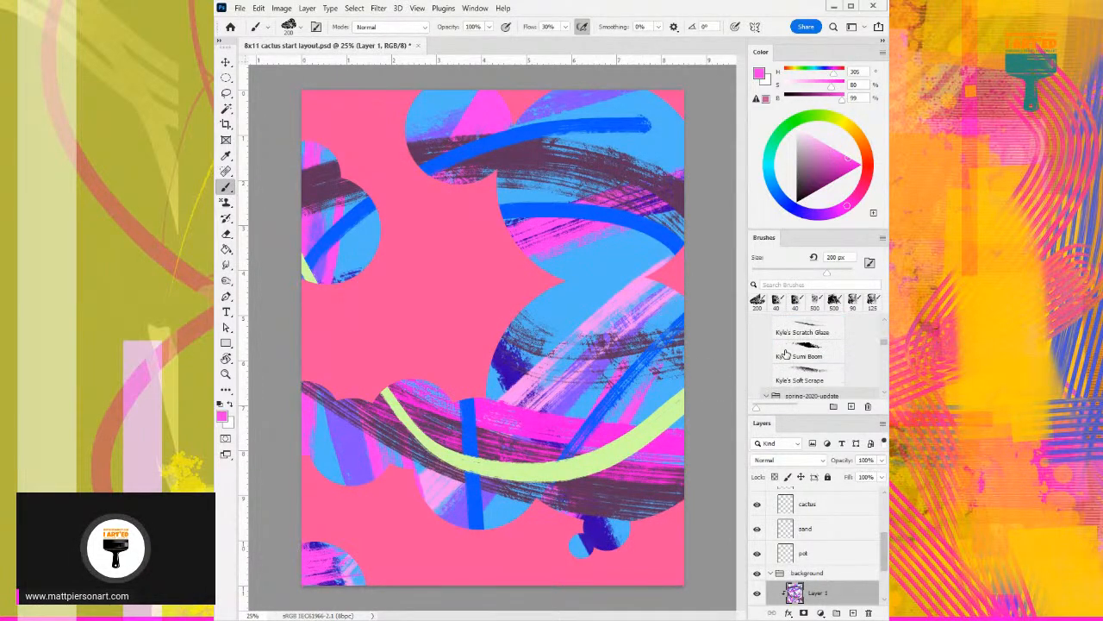
{"action": "scroll", "coordinate": [786, 353], "scroll_direction": "down", "scroll_amount": 6}
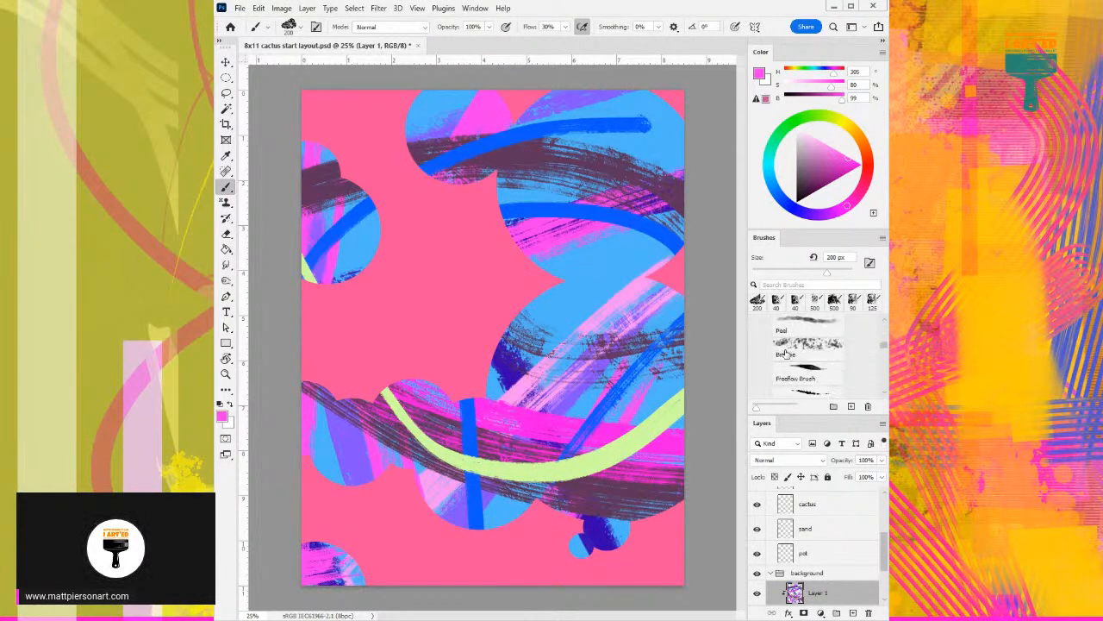
{"action": "scroll", "coordinate": [786, 353], "scroll_direction": "down", "scroll_amount": 8}
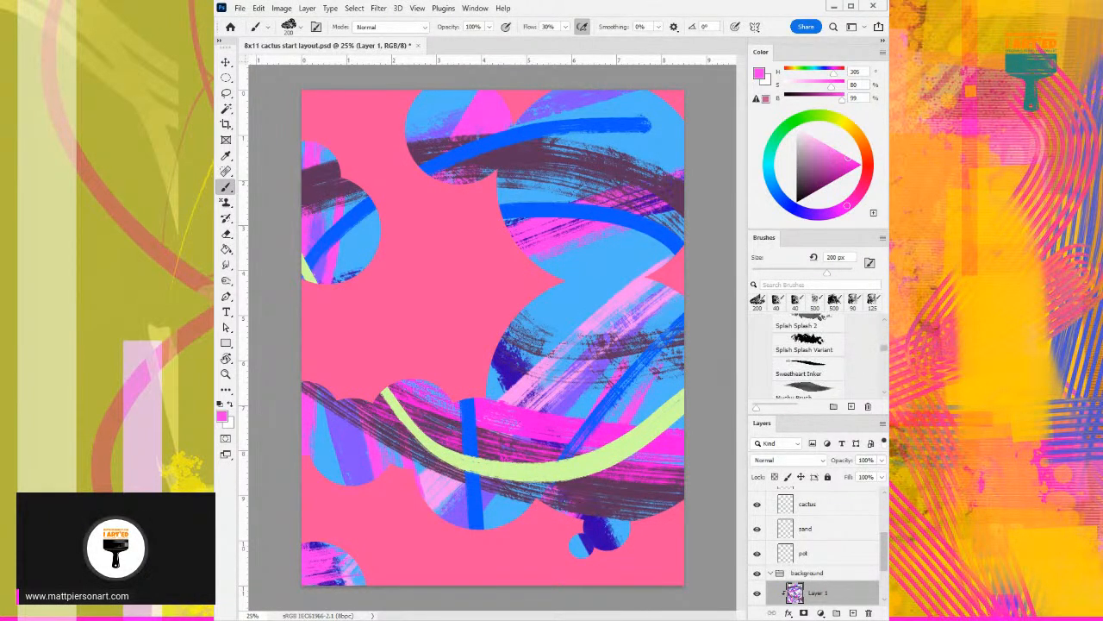
{"action": "left_click_drag", "start_coordinate": [884, 349], "coordinate": [886, 324]}
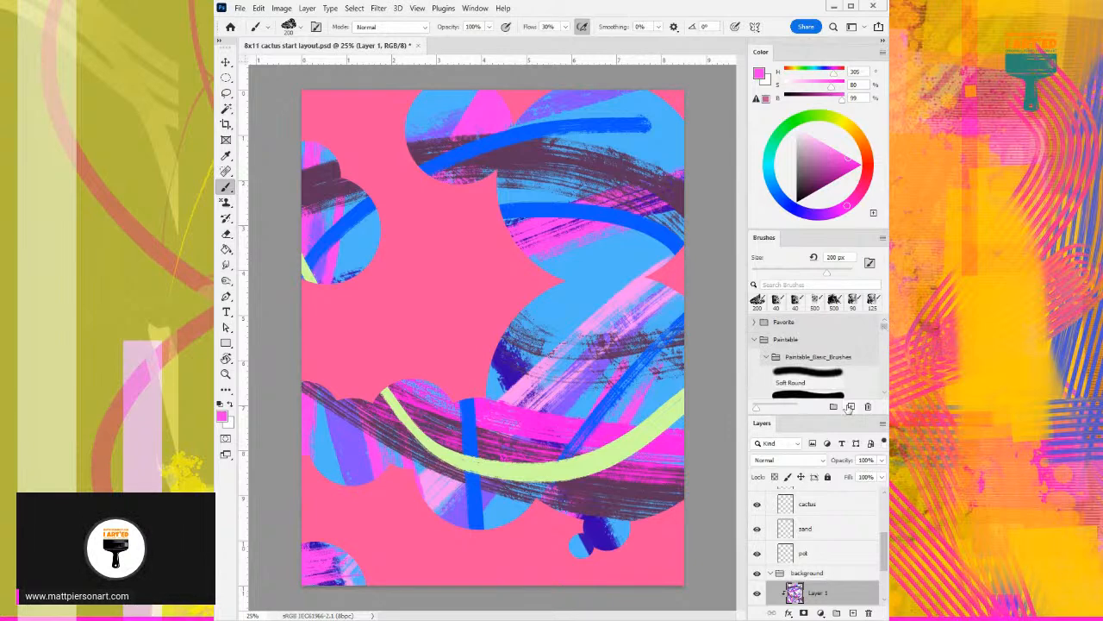
{"action": "scroll", "coordinate": [850, 383], "scroll_direction": "down", "scroll_amount": 10}
{"action": "scroll", "coordinate": [849, 382], "scroll_direction": "down", "scroll_amount": 3}
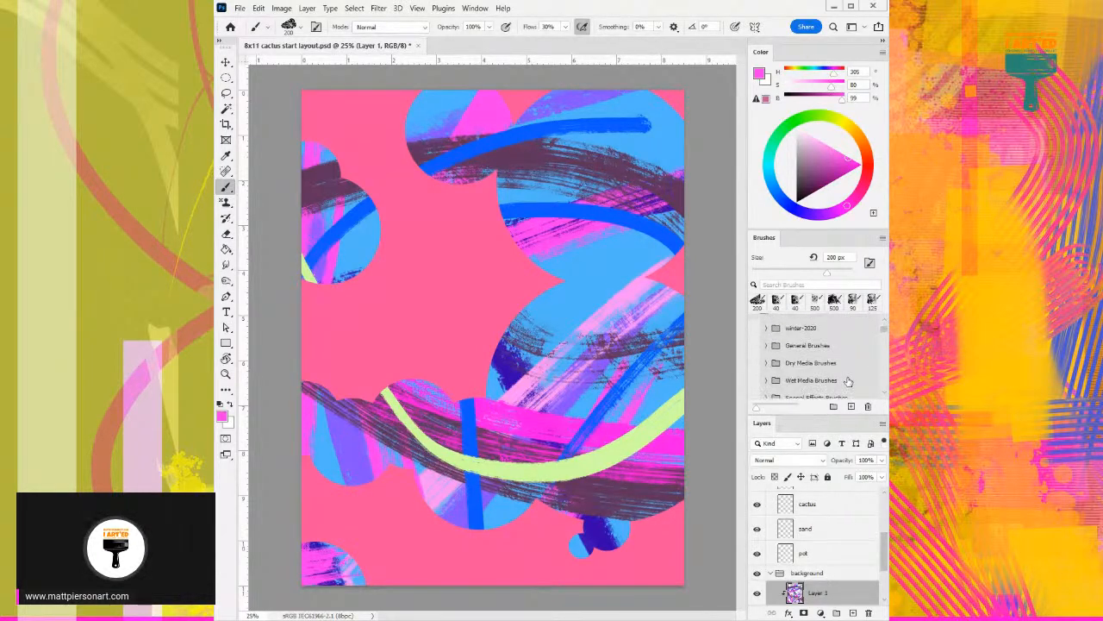
{"action": "left_click", "coordinate": [766, 346]}
{"action": "scroll", "coordinate": [852, 356], "scroll_direction": "down", "scroll_amount": 5}
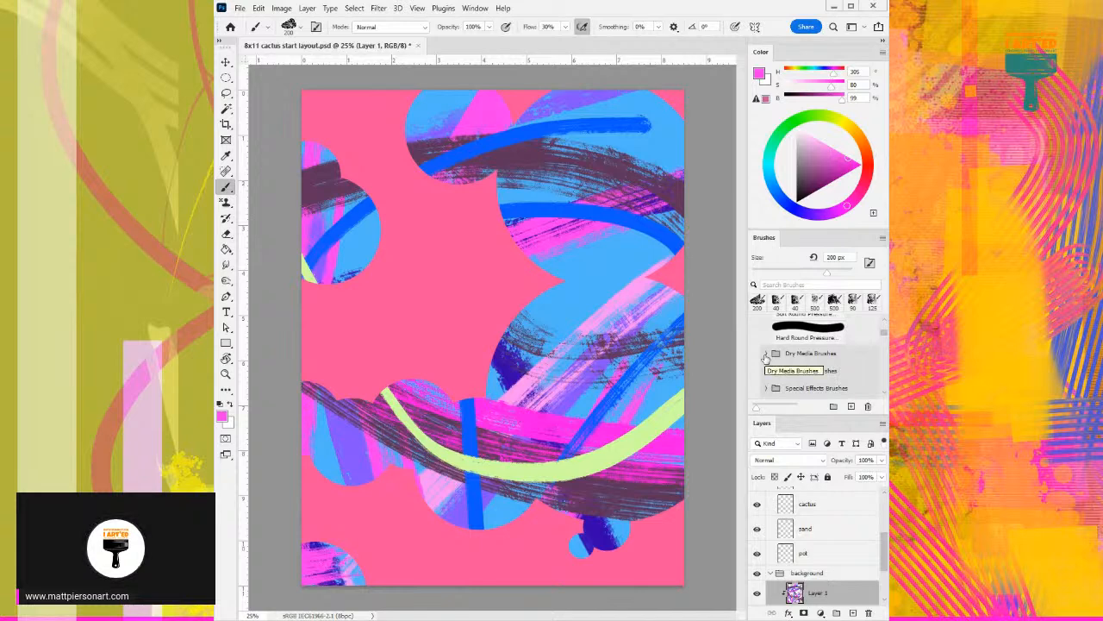
- Expand the Special Effects Brushes and spatter_brushes groups and choose a Kyle's Spatter brush at 400 px
{"action": "scroll", "coordinate": [765, 356], "scroll_direction": "down", "scroll_amount": 1}
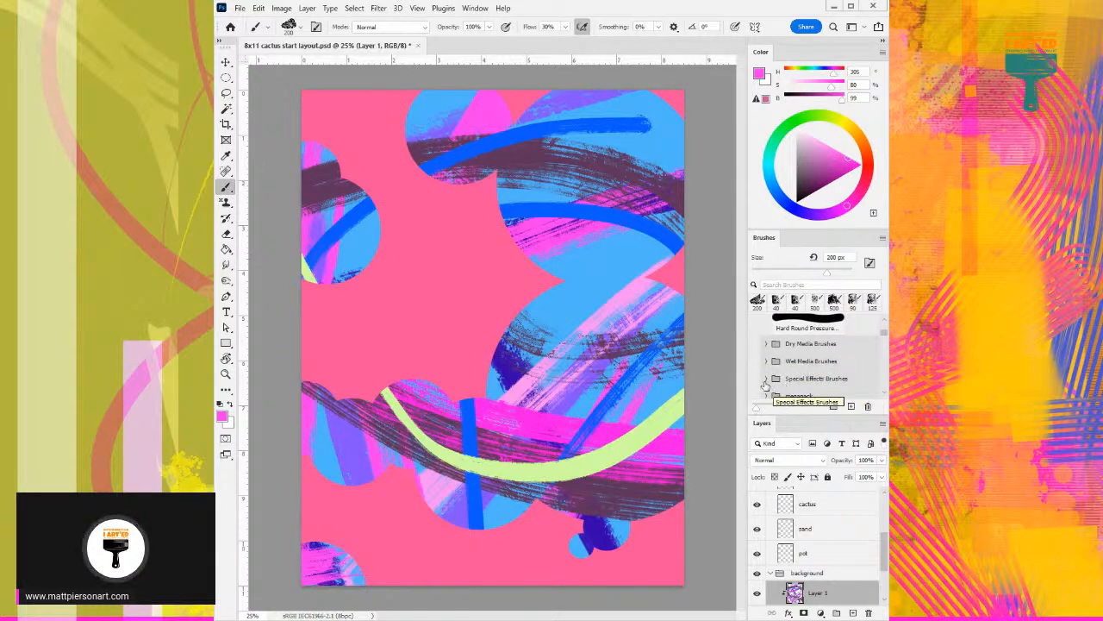
{"action": "left_click", "coordinate": [766, 381]}
{"action": "scroll", "coordinate": [769, 384], "scroll_direction": "down", "scroll_amount": 2}
{"action": "scroll", "coordinate": [769, 385], "scroll_direction": "down", "scroll_amount": 6}
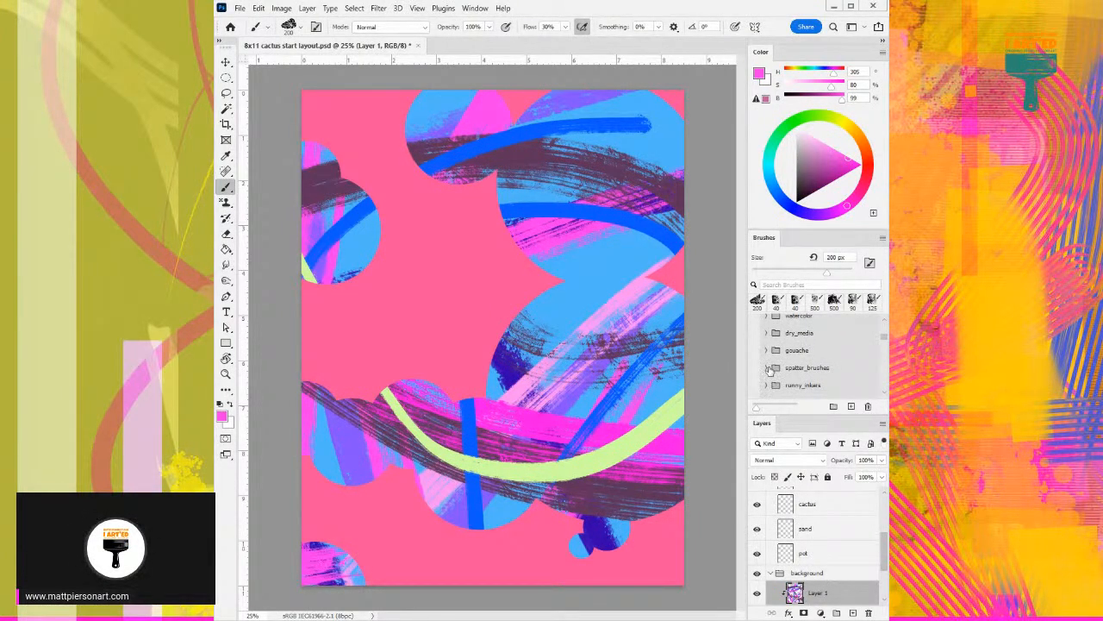
{"action": "left_click", "coordinate": [769, 369]}
{"action": "scroll", "coordinate": [771, 371], "scroll_direction": "down", "scroll_amount": 4}
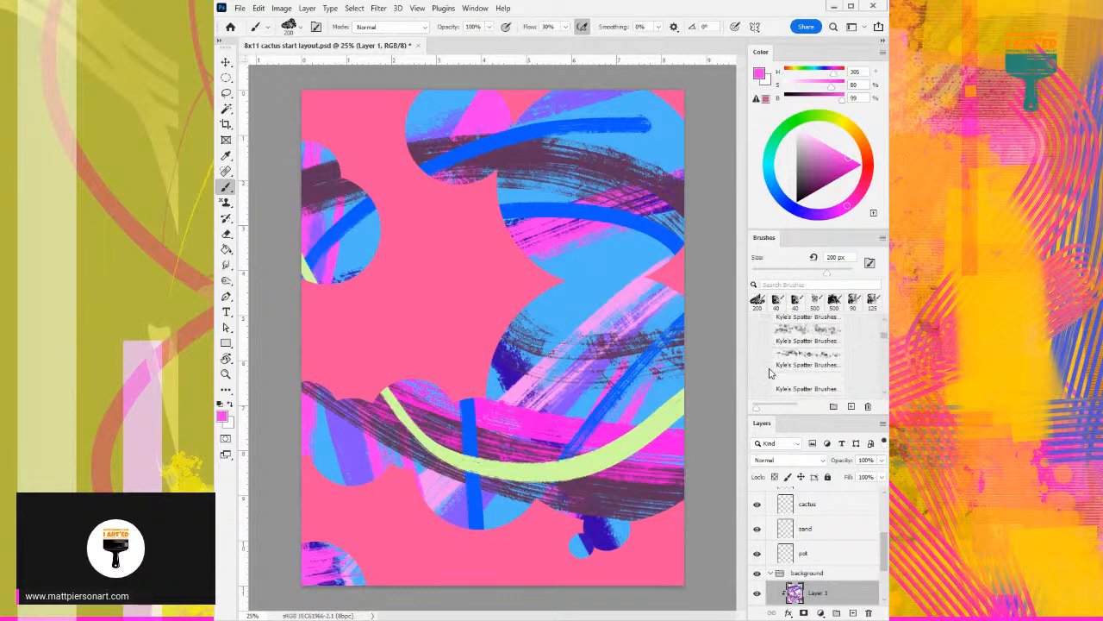
{"action": "scroll", "coordinate": [770, 372], "scroll_direction": "down", "scroll_amount": 1}
{"action": "left_click", "coordinate": [812, 362]}
- Try the 400 px spatter brush over the lower circles in magenta and in pale pink at 10% saturation and 100% brightness
{"action": "left_click_drag", "start_coordinate": [640, 359], "coordinate": [593, 316]}
{"action": "key", "text": "ctrl+z"}
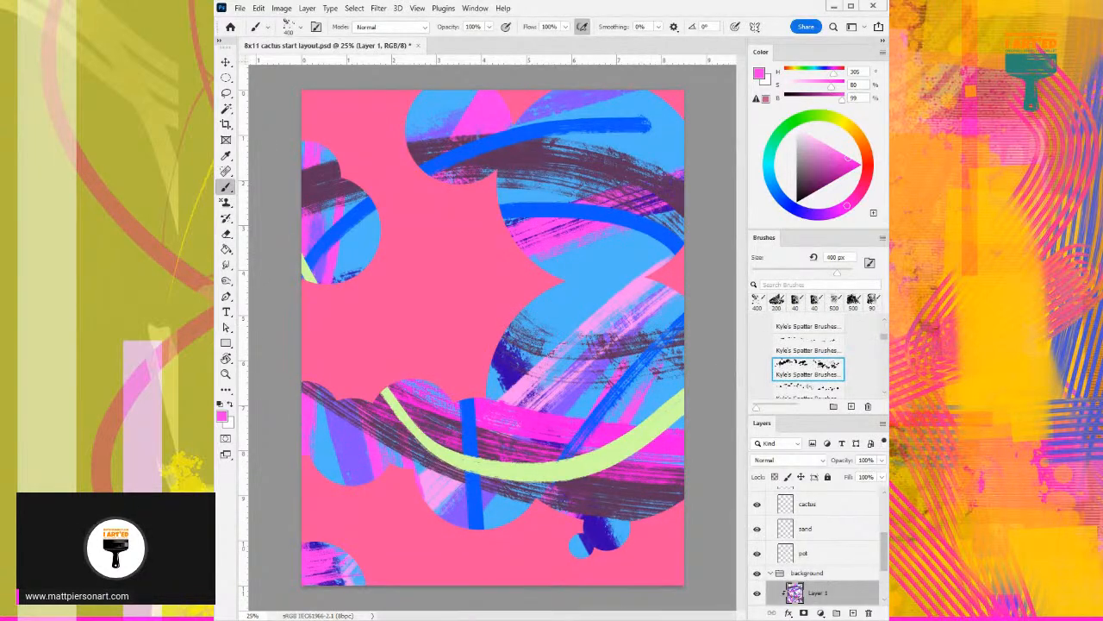
{"action": "left_click", "coordinate": [807, 132]}
{"action": "left_click", "coordinate": [803, 130]}
{"action": "mouse_move", "coordinate": [595, 412]}
{"action": "left_mouse_down"}
{"action": "mouse_move", "coordinate": [461, 517]}
{"action": "mouse_move", "coordinate": [447, 562]}
{"action": "left_mouse_up"}
{"action": "key", "text": "ctrl+z"}
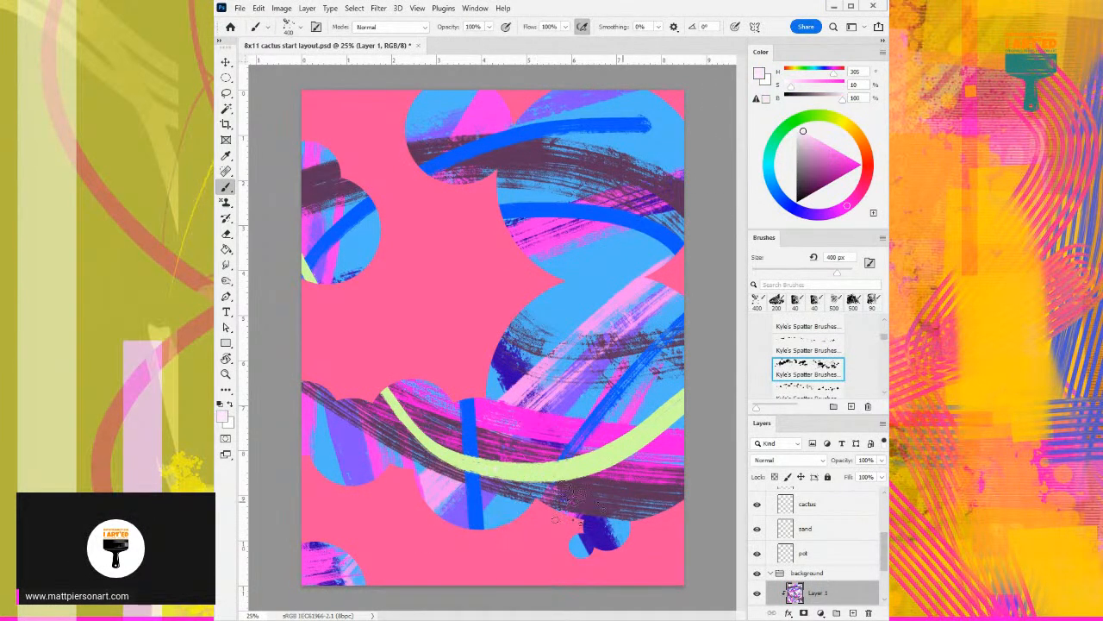
{"action": "left_click_drag", "start_coordinate": [614, 499], "coordinate": [282, 386]}
{"action": "key", "text": "ctrl+z"}
- Change the color to black at hue 211 and 0% brightness and try a spatter mark on the large lower circle
{"action": "left_click_drag", "start_coordinate": [795, 209], "coordinate": [764, 206]}
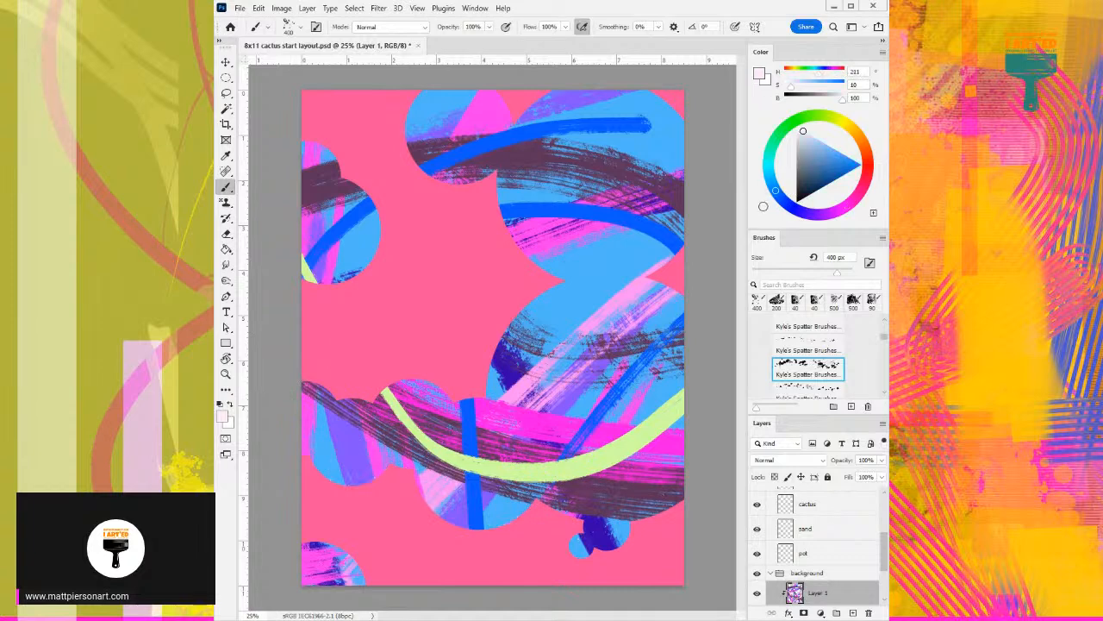
{"action": "left_click_drag", "start_coordinate": [817, 176], "coordinate": [790, 211]}
{"action": "left_click", "coordinate": [608, 379]}
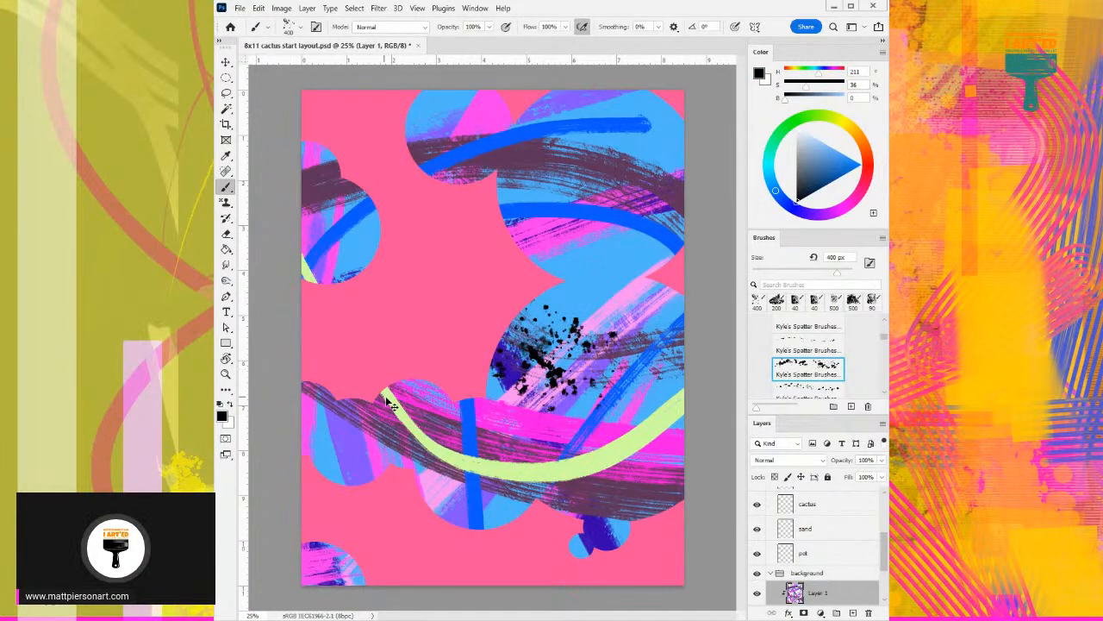
{"action": "key", "text": "ctrl+z"}
- Enlarge the spatter brush to 900 px and try two black spatter strokes over the lower circles
{"action": "key", "text": "bracketright"}
{"action": "key", "text": "bracketright"}
{"action": "key", "text": "bracketright"}
{"action": "key", "text": "bracketright"}
{"action": "key", "text": "bracketright"}
{"action": "mouse_move", "coordinate": [639, 480]}
{"action": "left_mouse_down"}
{"action": "mouse_move", "coordinate": [491, 509]}
{"action": "mouse_move", "coordinate": [409, 547]}
{"action": "left_mouse_up"}
{"action": "key", "text": "ctrl+z"}
{"action": "mouse_move", "coordinate": [638, 289]}
{"action": "left_mouse_down"}
{"action": "mouse_move", "coordinate": [617, 371]}
{"action": "mouse_move", "coordinate": [500, 521]}
{"action": "left_mouse_up"}
{"action": "key", "text": "ctrl+z"}
- Choose the finer 304 px Kyle's Spatter brush and paint thin black spatter across the upper, left and lower circles
{"action": "left_click", "coordinate": [808, 345]}
{"action": "mouse_move", "coordinate": [646, 377]}
{"action": "left_mouse_down"}
{"action": "mouse_move", "coordinate": [541, 371]}
{"action": "mouse_move", "coordinate": [614, 302]}
{"action": "left_mouse_up"}
{"action": "key", "text": "ctrl+z"}
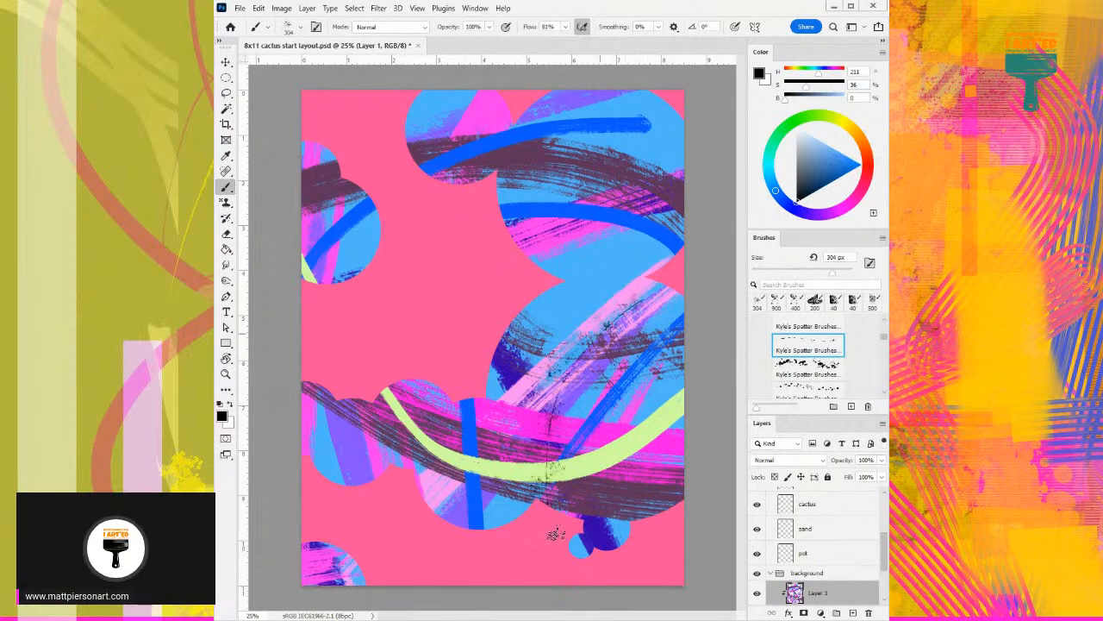
{"action": "mouse_move", "coordinate": [562, 510]}
{"action": "left_mouse_down"}
{"action": "mouse_move", "coordinate": [478, 442]}
{"action": "mouse_move", "coordinate": [615, 351]}
{"action": "mouse_move", "coordinate": [688, 405]}
{"action": "mouse_move", "coordinate": [689, 323]}
{"action": "mouse_move", "coordinate": [646, 281]}
{"action": "mouse_move", "coordinate": [586, 181]}
{"action": "mouse_move", "coordinate": [456, 164]}
{"action": "mouse_move", "coordinate": [534, 155]}
{"action": "mouse_move", "coordinate": [620, 185]}
{"action": "mouse_move", "coordinate": [499, 186]}
{"action": "mouse_move", "coordinate": [325, 246]}
{"action": "mouse_move", "coordinate": [360, 231]}
{"action": "mouse_move", "coordinate": [327, 506]}
{"action": "left_mouse_up"}
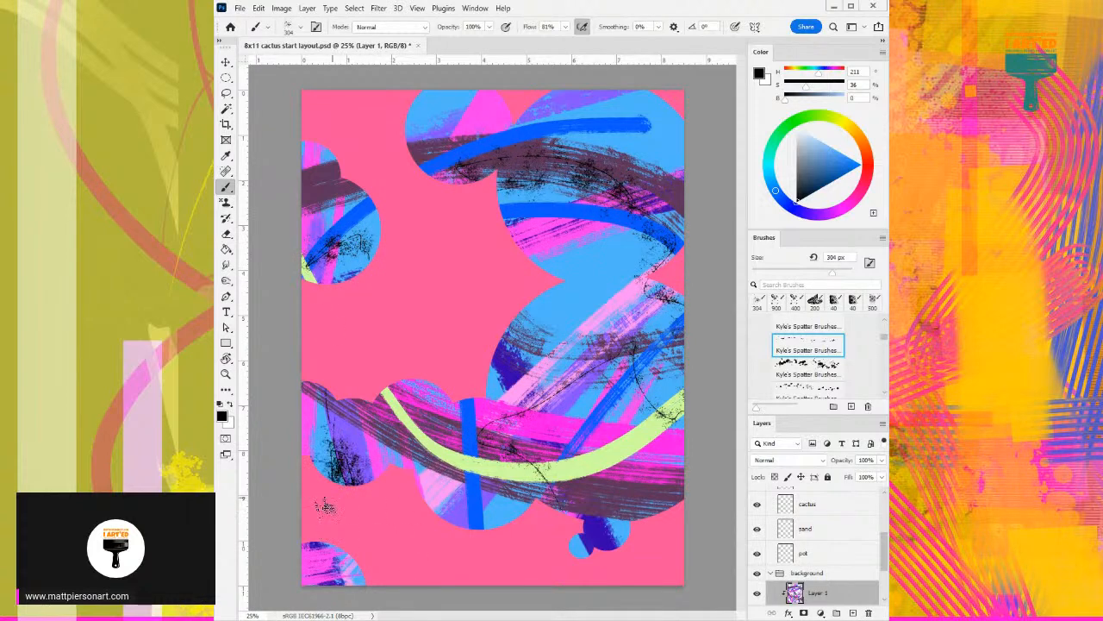
- Try a stroke with the 200 px Kyle's Spatter brush in Multiply mode between the large right-hand circles
{"action": "scroll", "coordinate": [823, 379], "scroll_direction": "down", "scroll_amount": 1}
{"action": "left_click", "coordinate": [832, 377]}
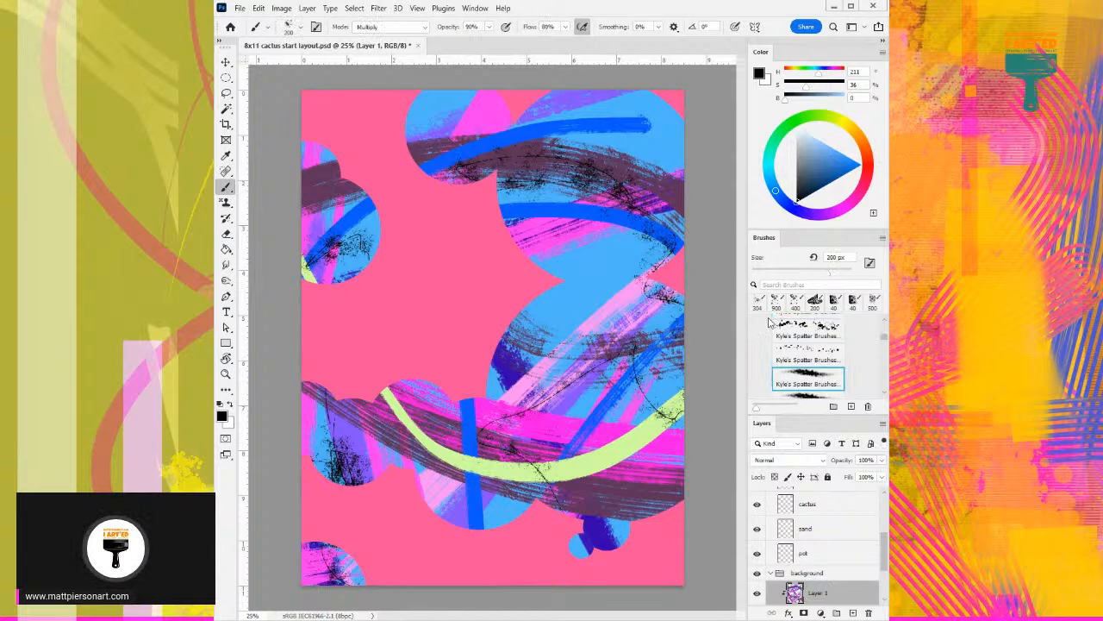
{"action": "mouse_move", "coordinate": [544, 287]}
{"action": "left_mouse_down"}
{"action": "mouse_move", "coordinate": [613, 291]}
{"action": "mouse_move", "coordinate": [636, 255]}
{"action": "left_mouse_up"}
{"action": "key", "text": "ctrl+z"}
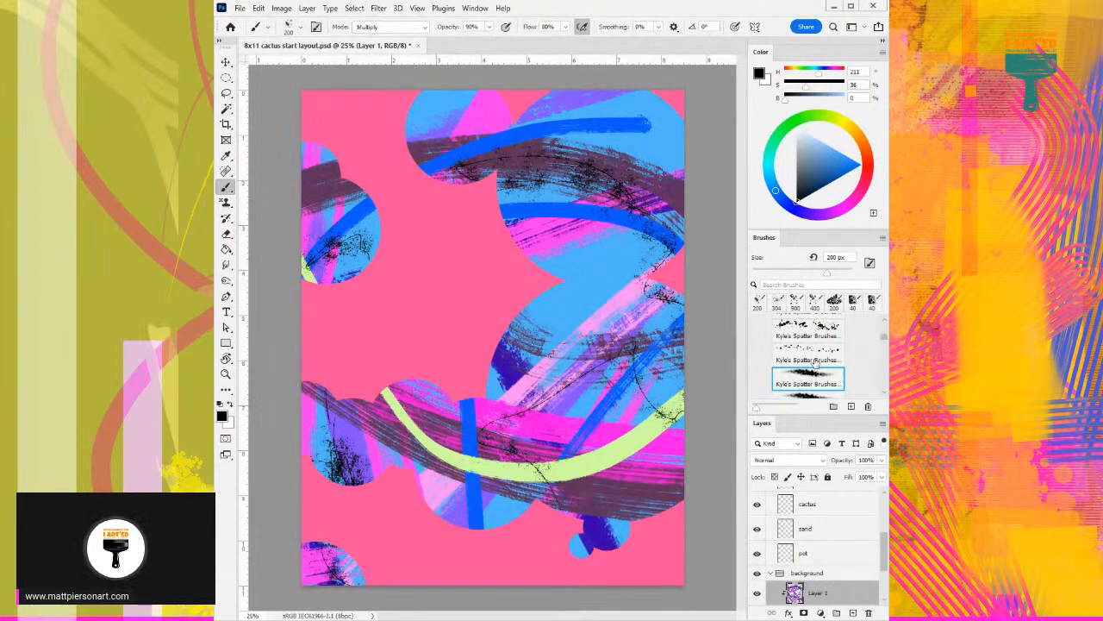
- Look through the spatter, concept and ink brush presets for another texture brush, collapsing the spatter_brushes group
{"action": "scroll", "coordinate": [811, 392], "scroll_direction": "down", "scroll_amount": 2}
{"action": "scroll", "coordinate": [823, 362], "scroll_direction": "up", "scroll_amount": 2}
{"action": "scroll", "coordinate": [823, 354], "scroll_direction": "down", "scroll_amount": 4}
{"action": "scroll", "coordinate": [823, 356], "scroll_direction": "up", "scroll_amount": 1}
{"action": "left_click", "coordinate": [823, 356]}
{"action": "scroll", "coordinate": [823, 356], "scroll_direction": "up", "scroll_amount": 1}
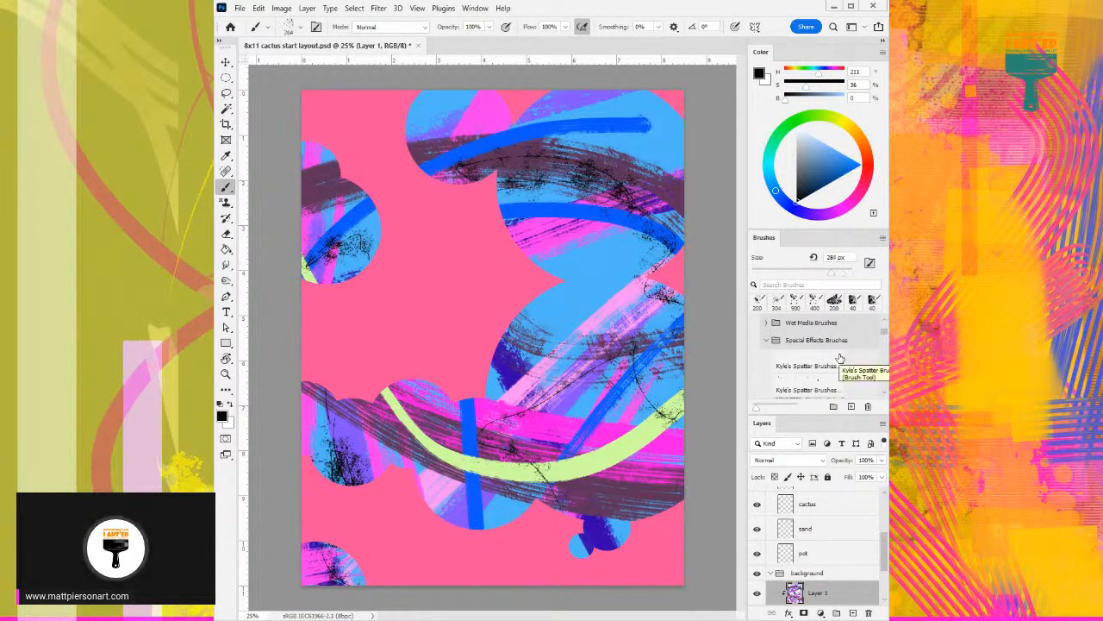
{"action": "scroll", "coordinate": [840, 358], "scroll_direction": "down", "scroll_amount": 8}
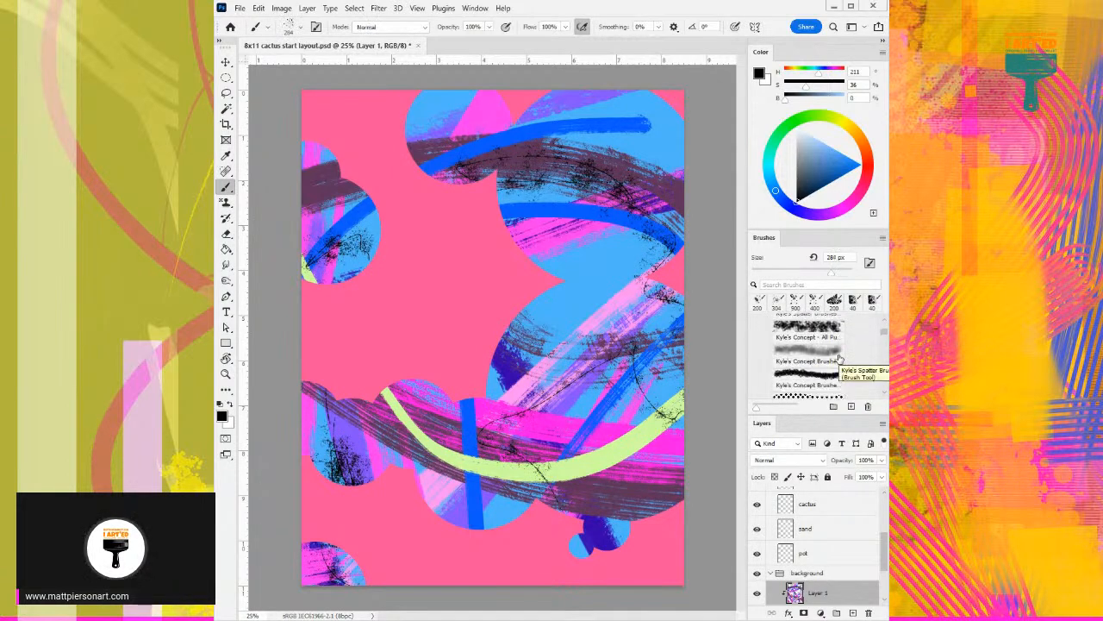
{"action": "scroll", "coordinate": [841, 358], "scroll_direction": "down", "scroll_amount": 2}
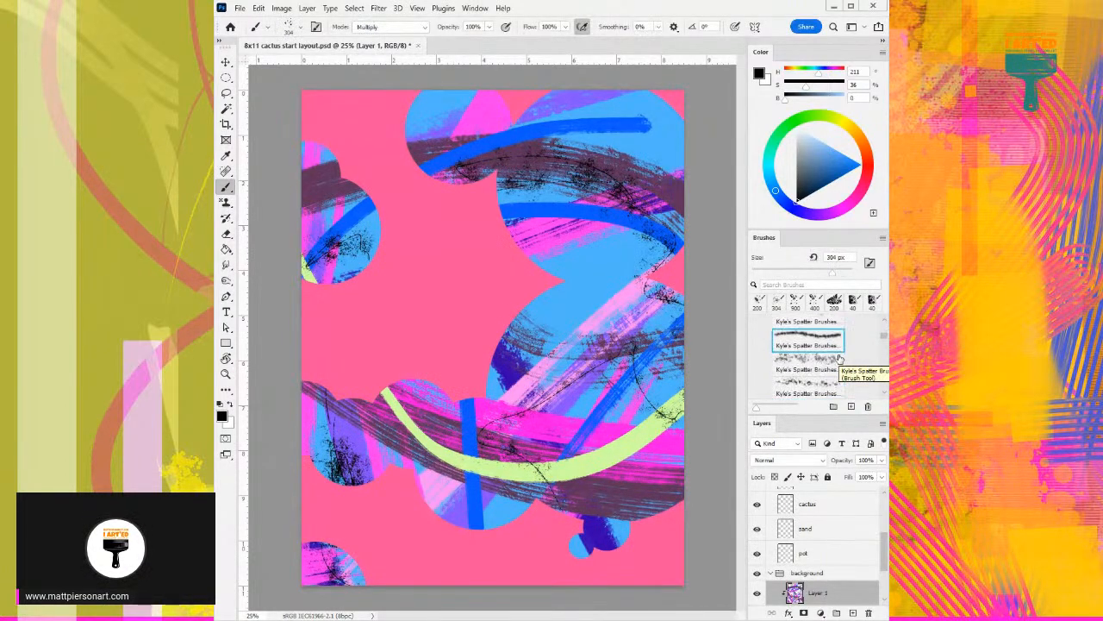
{"action": "left_click", "coordinate": [770, 350]}
{"action": "scroll", "coordinate": [843, 373], "scroll_direction": "down", "scroll_amount": 4}
{"action": "scroll", "coordinate": [844, 373], "scroll_direction": "down", "scroll_amount": 5}
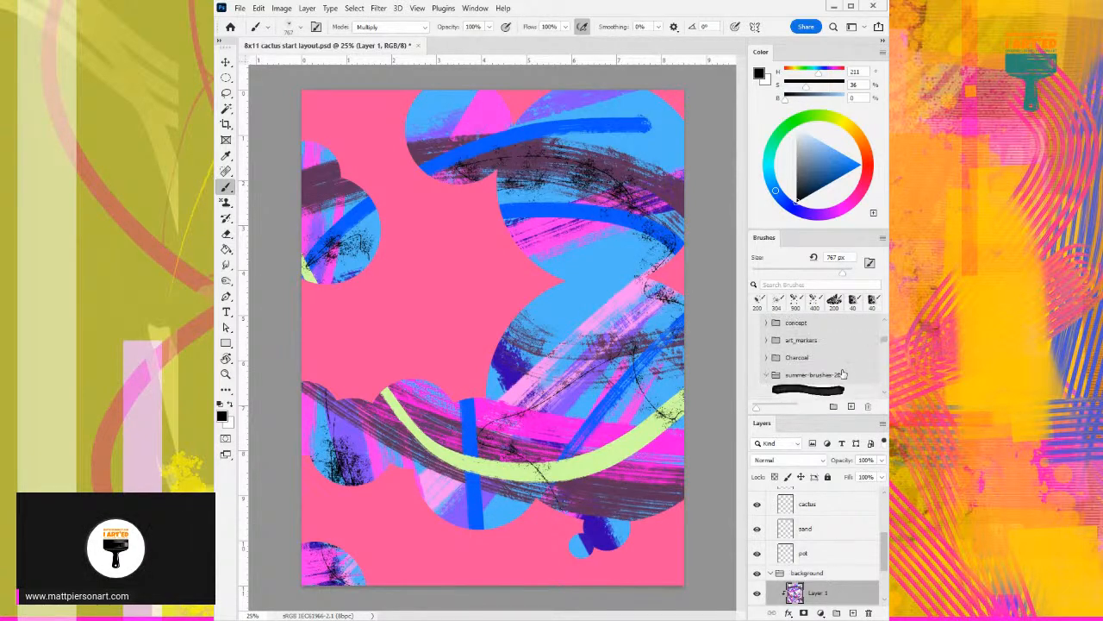
{"action": "scroll", "coordinate": [844, 374], "scroll_direction": "down", "scroll_amount": 2}
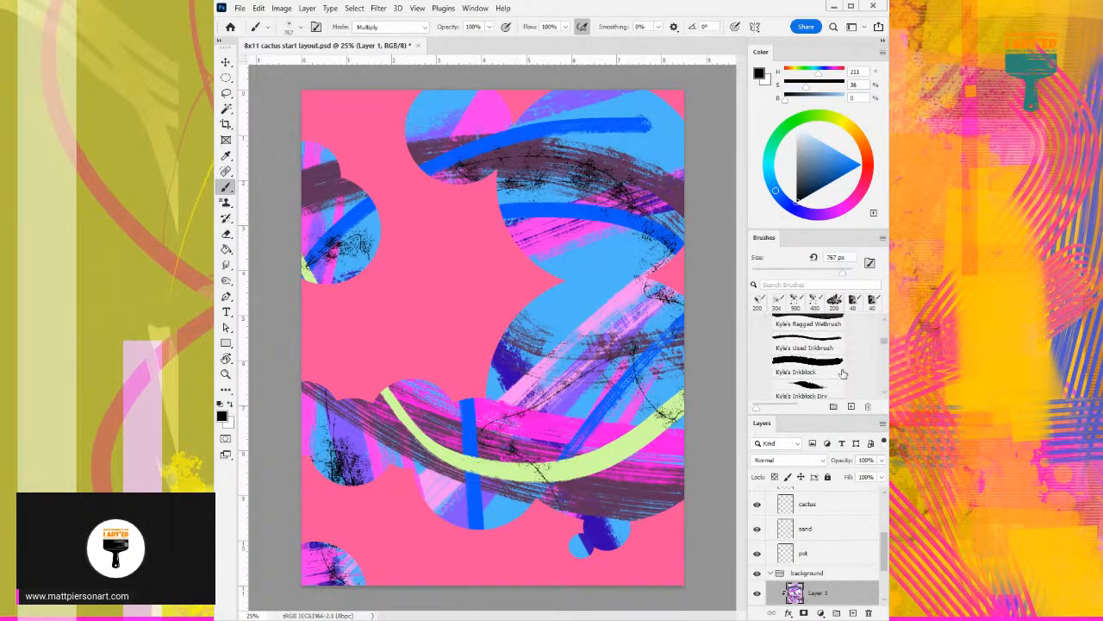
{"action": "scroll", "coordinate": [843, 373], "scroll_direction": "down", "scroll_amount": 6}
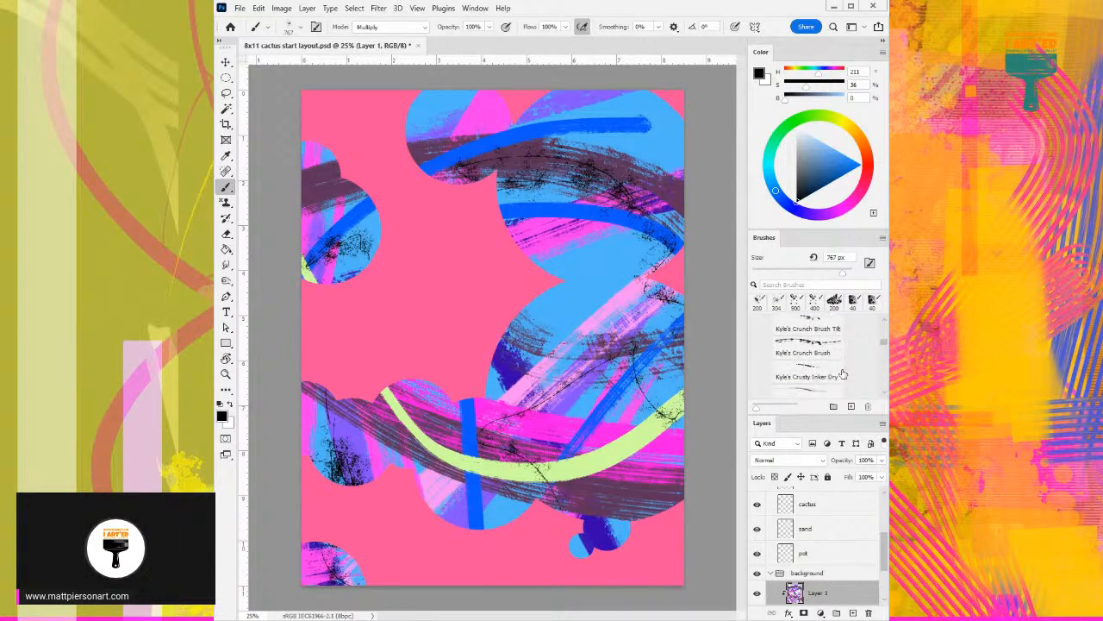
- Choose Kyle's Crunch Brush at 200 px, try black strokes across the lower circles, and undo them
{"action": "left_click", "coordinate": [825, 355]}
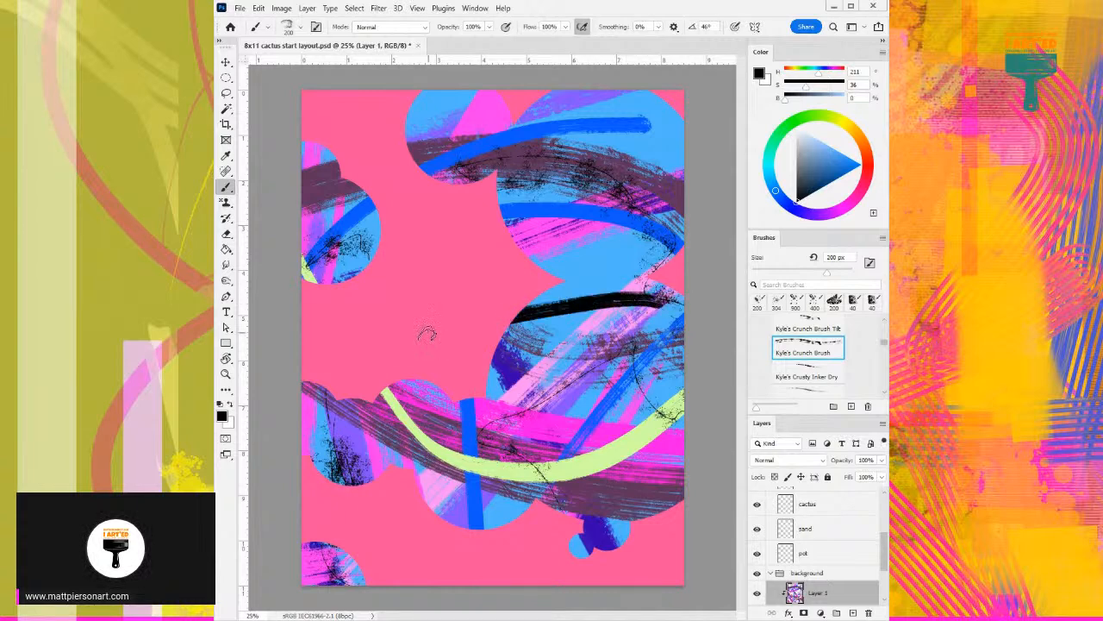
{"action": "mouse_move", "coordinate": [686, 339]}
{"action": "left_mouse_down"}
{"action": "mouse_move", "coordinate": [531, 505]}
{"action": "mouse_move", "coordinate": [429, 381]}
{"action": "left_mouse_up"}
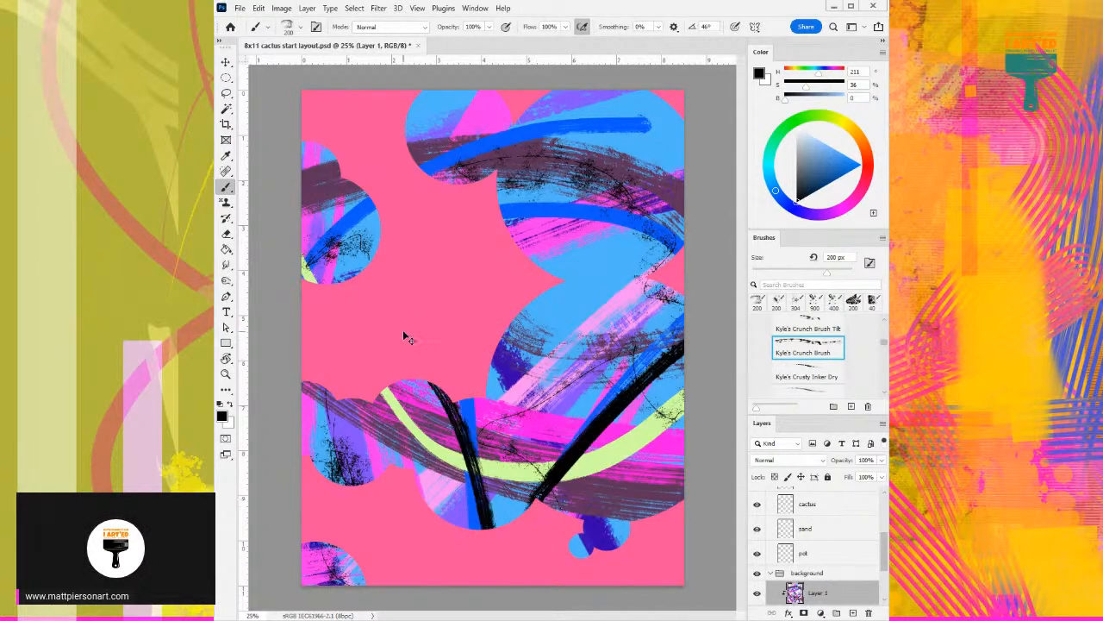
{"action": "key", "text": "ctrl+z"}
{"action": "key", "text": "ctrl+z"}
{"action": "key", "text": "ctrl+z"}
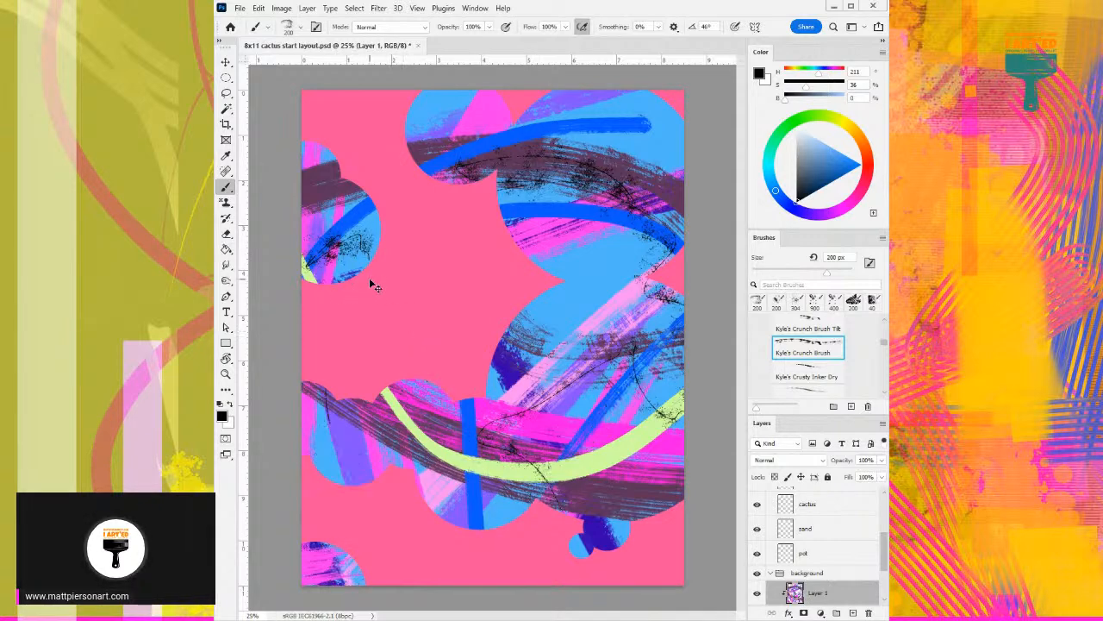
- Restore the undone black spatter and paint black Crunch Brush strokes diagonally over the lower circles, the left circle and across the upper-right circle
{"action": "key", "text": "ctrl+shift+z"}
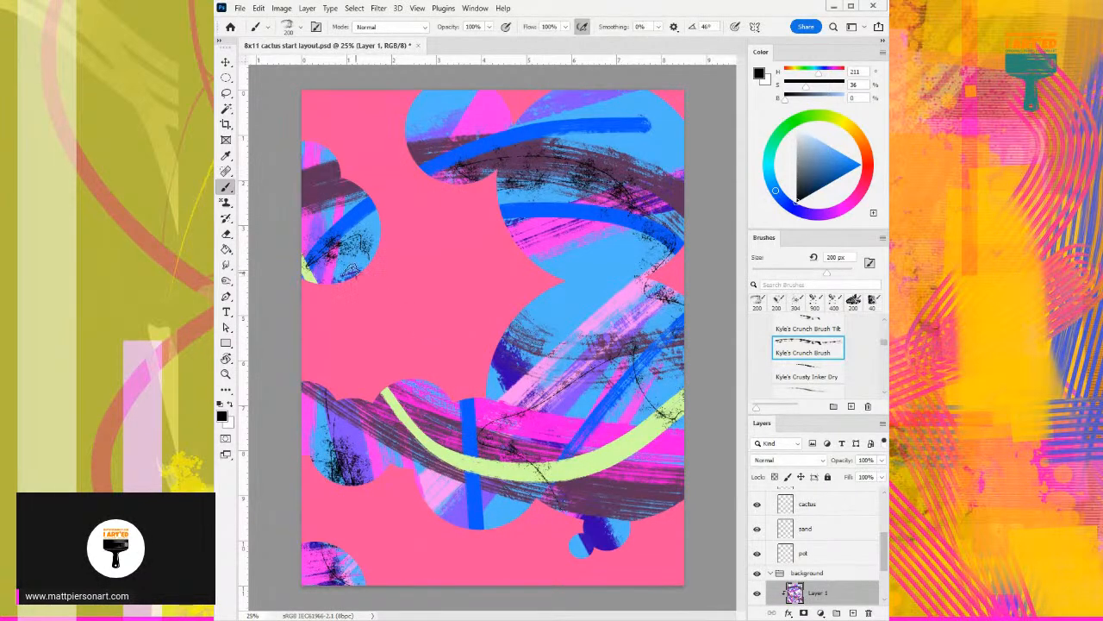
{"action": "key", "text": "ctrl+shift+z"}
{"action": "key", "text": "ctrl+shift+z"}
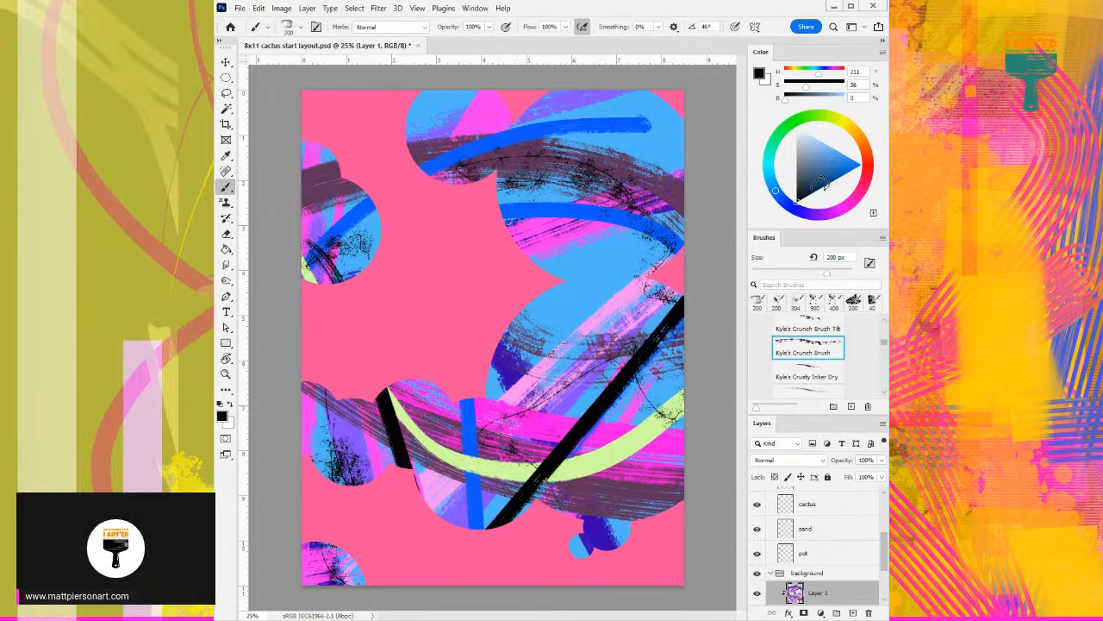
{"action": "left_click_drag", "start_coordinate": [681, 453], "coordinate": [510, 547]}
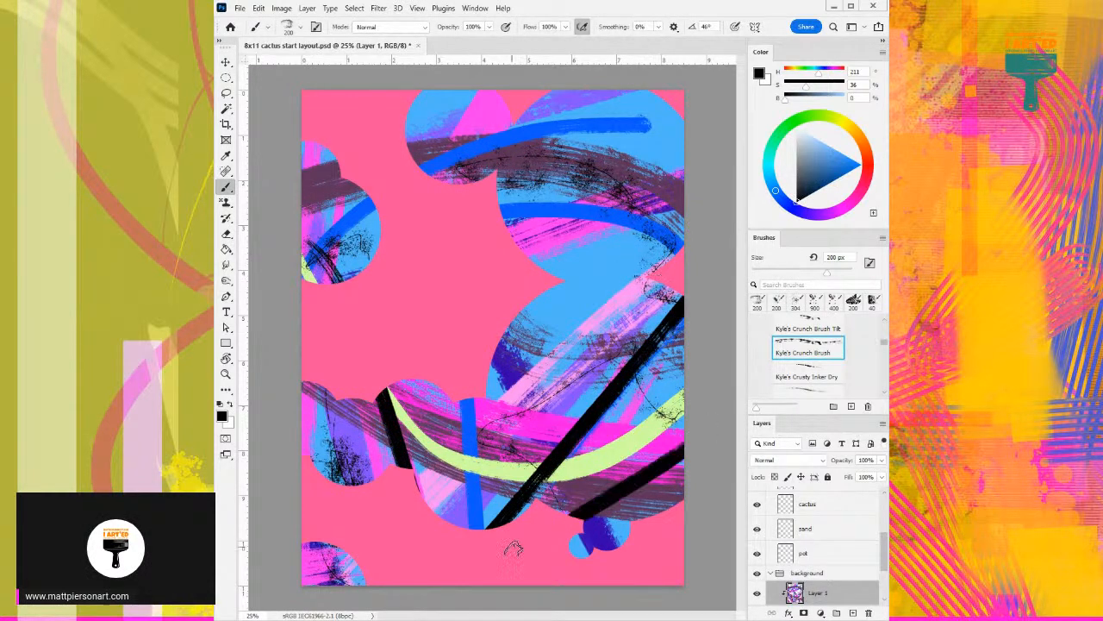
{"action": "left_click_drag", "start_coordinate": [689, 234], "coordinate": [517, 249]}
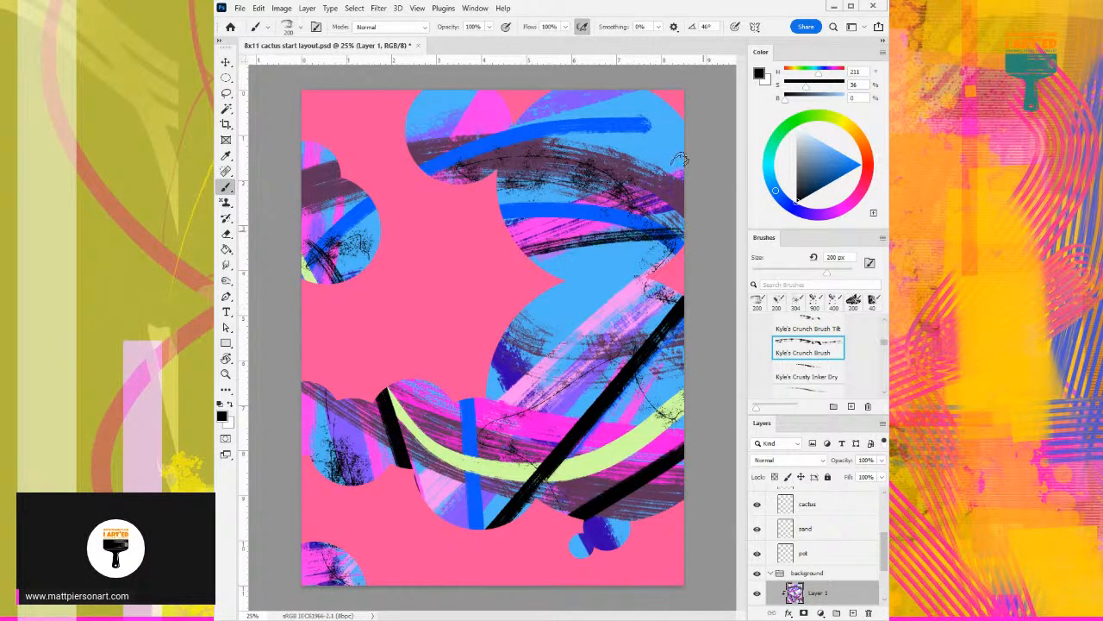
{"action": "mouse_move", "coordinate": [694, 91]}
{"action": "left_mouse_down"}
{"action": "mouse_move", "coordinate": [530, 133]}
{"action": "mouse_move", "coordinate": [496, 125]}
{"action": "left_mouse_up"}
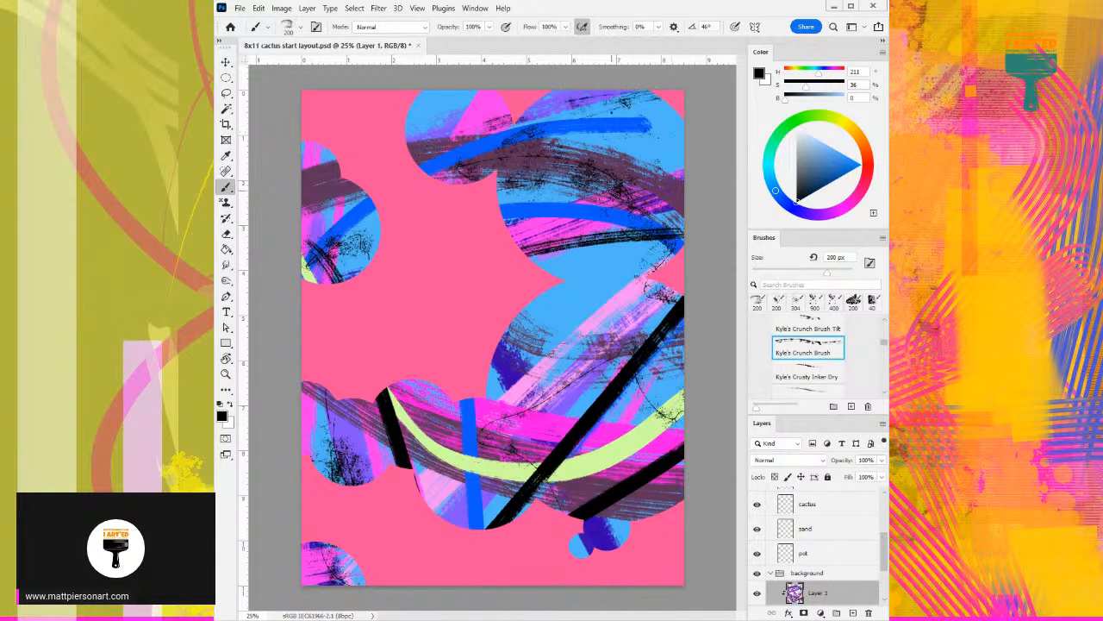
- Paint light blue Crunch Brush strokes across the upper-right circle, and try pale pink strokes between the large circles, undoing those
{"action": "left_click", "coordinate": [653, 150], "text": "alt"}
{"action": "mouse_move", "coordinate": [653, 153]}
{"action": "left_mouse_down"}
{"action": "mouse_move", "coordinate": [600, 179]}
{"action": "mouse_move", "coordinate": [658, 185]}
{"action": "left_mouse_up"}
{"action": "left_click", "coordinate": [619, 289], "text": "alt"}
{"action": "mouse_move", "coordinate": [619, 288]}
{"action": "left_mouse_down"}
{"action": "mouse_move", "coordinate": [613, 332]}
{"action": "mouse_move", "coordinate": [613, 254]}
{"action": "mouse_move", "coordinate": [602, 326]}
{"action": "mouse_move", "coordinate": [623, 290]}
{"action": "left_mouse_up"}
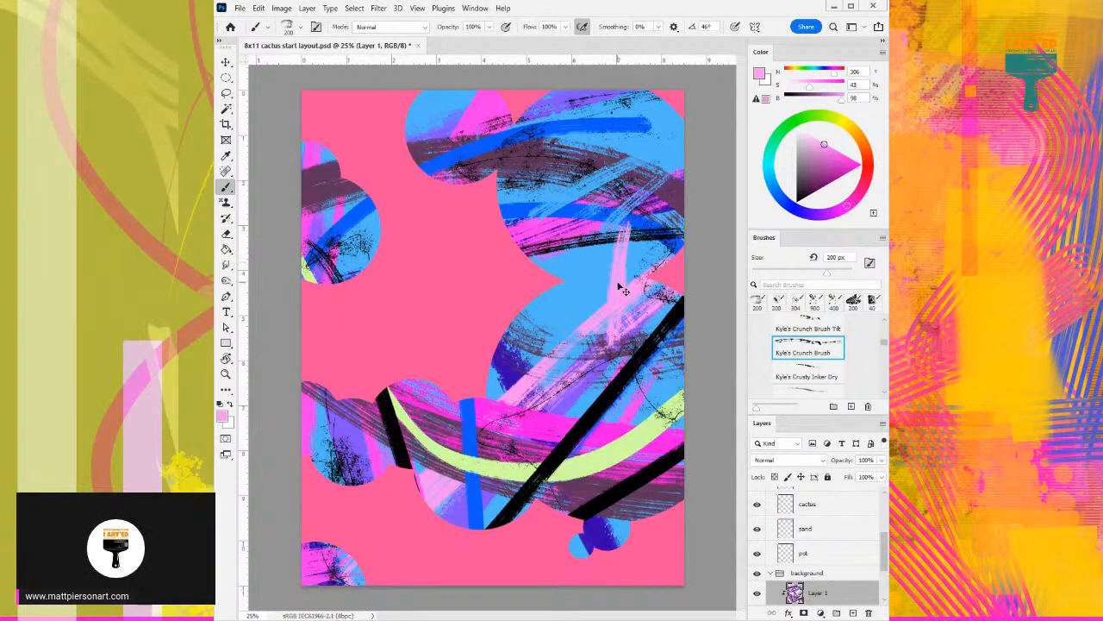
{"action": "key", "text": "ctrl+z"}
{"action": "key", "text": "ctrl+z"}
{"action": "key", "text": "ctrl+z"}
- Paint light blue strokes down through the two large right-hand circles and a plum stroke over the lower black band, undoing stray strokes
{"action": "left_click", "coordinate": [628, 242], "text": "alt"}
{"action": "left_click_drag", "start_coordinate": [590, 274], "coordinate": [572, 257]}
{"action": "left_click_drag", "start_coordinate": [595, 300], "coordinate": [581, 355]}
{"action": "left_click_drag", "start_coordinate": [628, 324], "coordinate": [635, 448]}
{"action": "left_click_drag", "start_coordinate": [634, 347], "coordinate": [633, 455]}
{"action": "mouse_move", "coordinate": [653, 398]}
{"action": "left_mouse_down"}
{"action": "mouse_move", "coordinate": [624, 553]}
{"action": "mouse_move", "coordinate": [660, 395]}
{"action": "mouse_move", "coordinate": [613, 416]}
{"action": "mouse_move", "coordinate": [616, 459]}
{"action": "mouse_move", "coordinate": [720, 450]}
{"action": "mouse_move", "coordinate": [685, 476]}
{"action": "mouse_move", "coordinate": [795, 468]}
{"action": "left_mouse_up"}
{"action": "key", "text": "ctrl+z"}
{"action": "left_click", "coordinate": [610, 485], "text": "alt"}
{"action": "mouse_move", "coordinate": [595, 496]}
{"action": "left_mouse_down"}
{"action": "mouse_move", "coordinate": [699, 484]}
{"action": "mouse_move", "coordinate": [711, 498]}
{"action": "mouse_move", "coordinate": [683, 502]}
{"action": "left_mouse_up"}
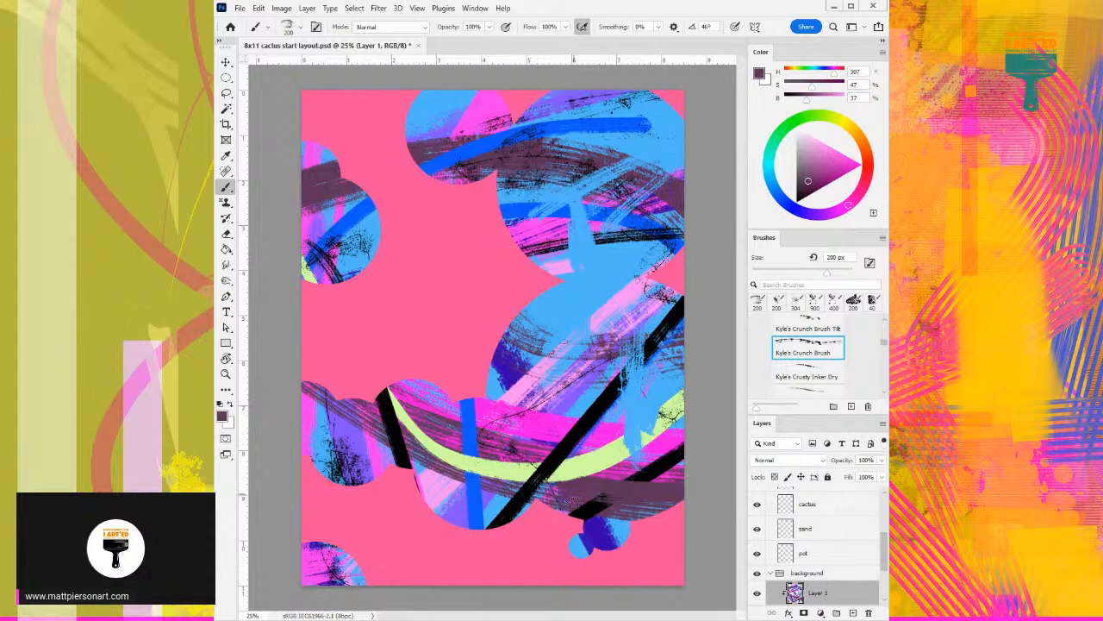
{"action": "left_click_drag", "start_coordinate": [586, 472], "coordinate": [680, 412]}
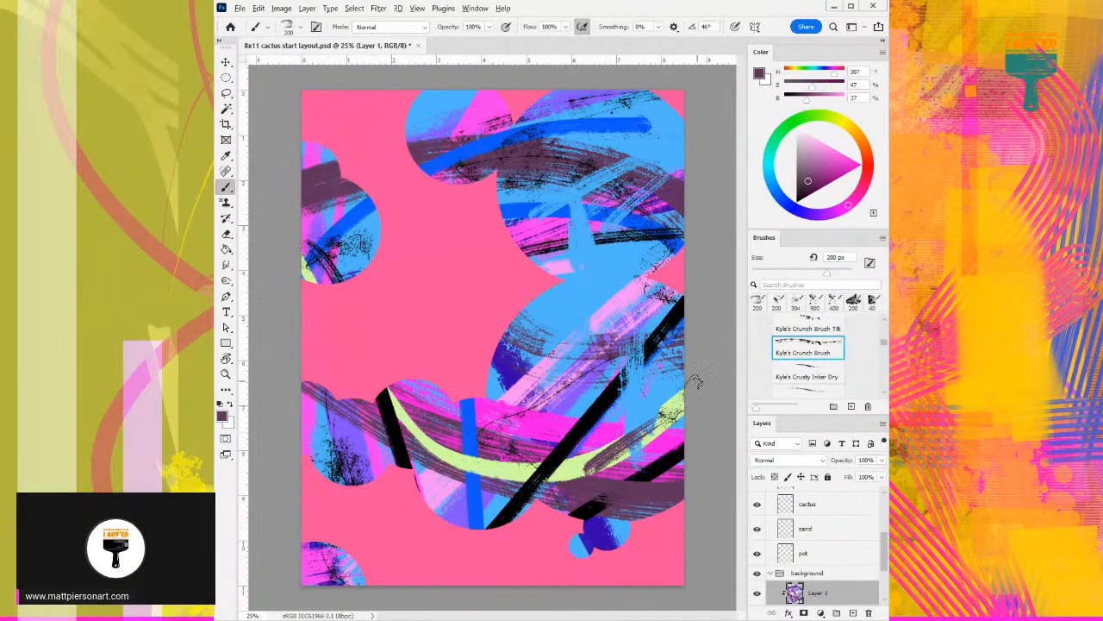
{"action": "key", "text": "ctrl+z"}
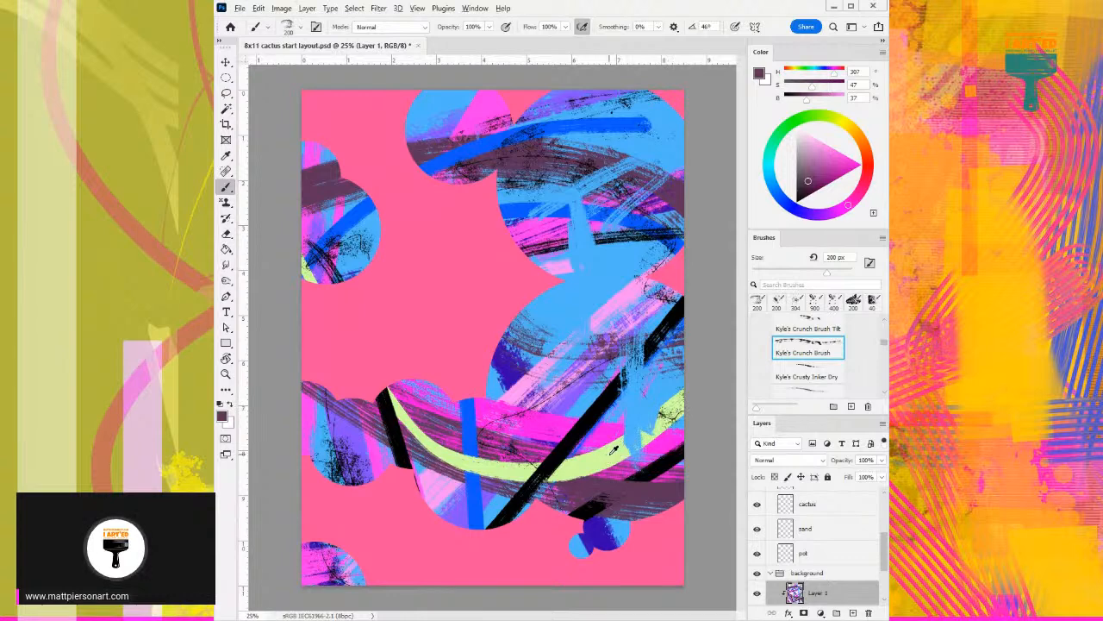
- Touch up the area where the blue strokes cross the green arc, using lime green, magenta and light blue sampled from the artwork
{"action": "left_click", "coordinate": [616, 447], "text": "alt"}
{"action": "mouse_move", "coordinate": [615, 450]}
{"action": "left_mouse_down"}
{"action": "mouse_move", "coordinate": [667, 416]}
{"action": "mouse_move", "coordinate": [594, 457]}
{"action": "left_mouse_up"}
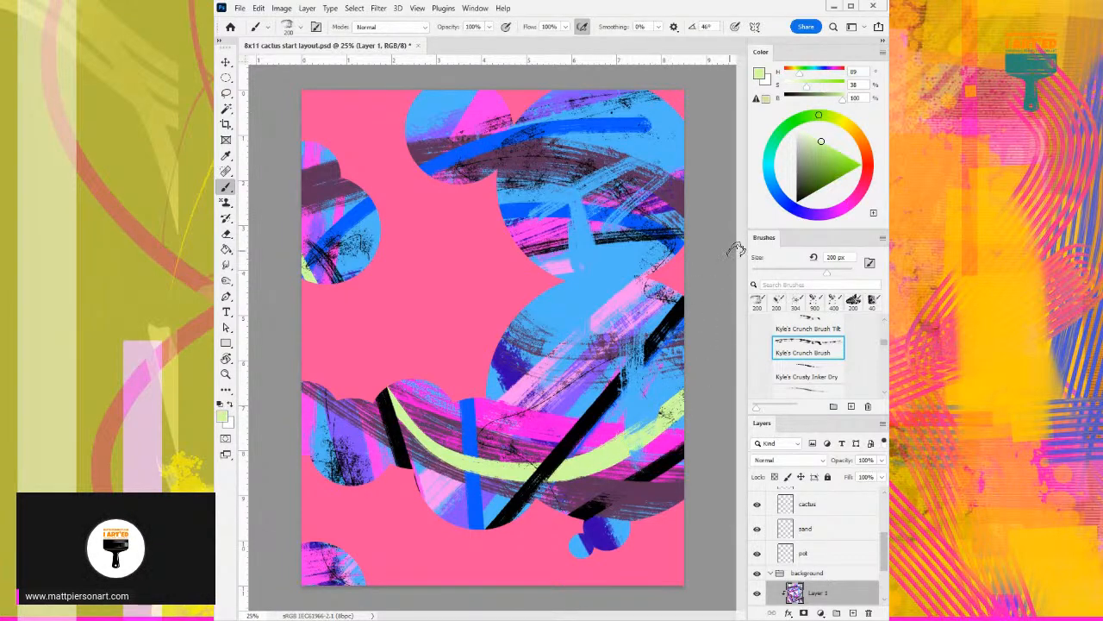
{"action": "left_click", "coordinate": [540, 413], "text": "alt"}
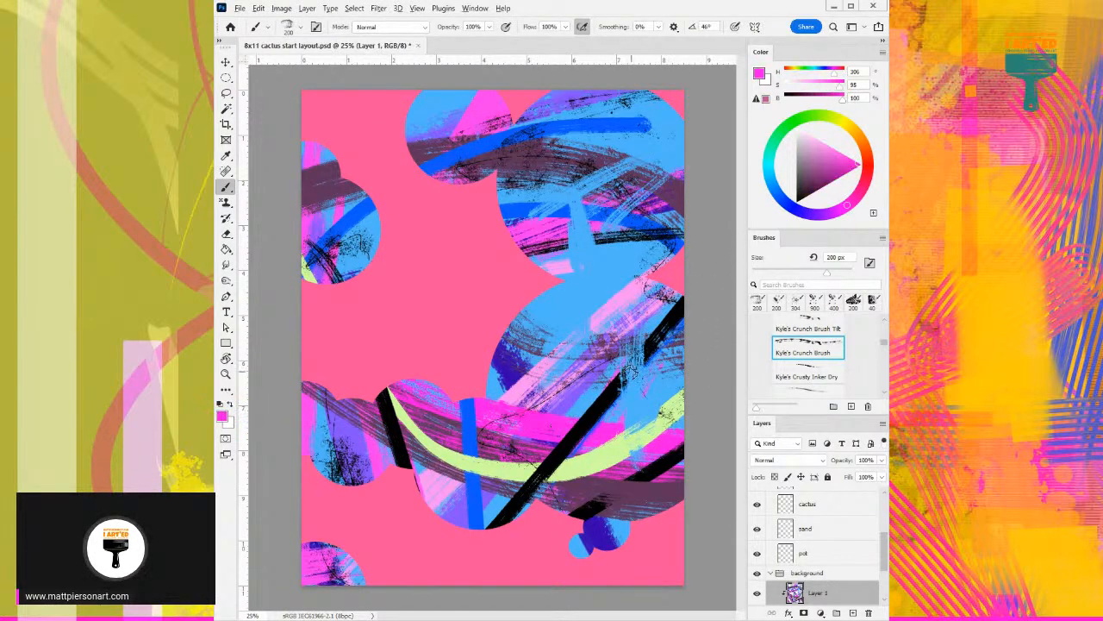
{"action": "left_click", "coordinate": [573, 324], "text": "alt"}
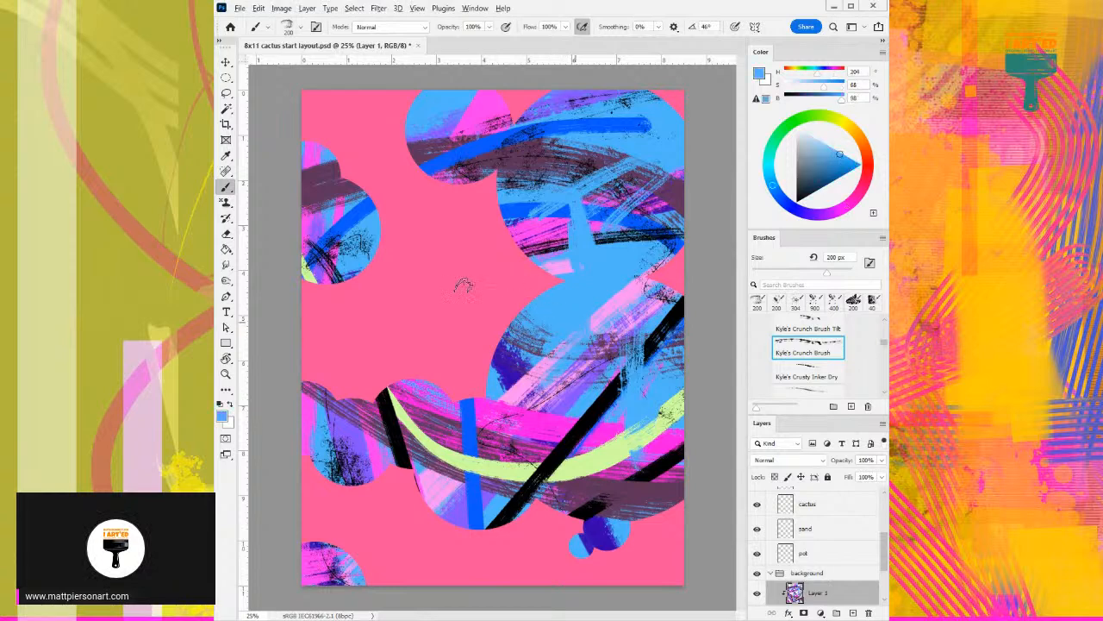
- Sample the pink background color and paint rough strokes between the large right-hand circles and over the black diagonal's lower end, undoing unwanted ones
{"action": "left_click", "coordinate": [400, 218], "text": "alt"}
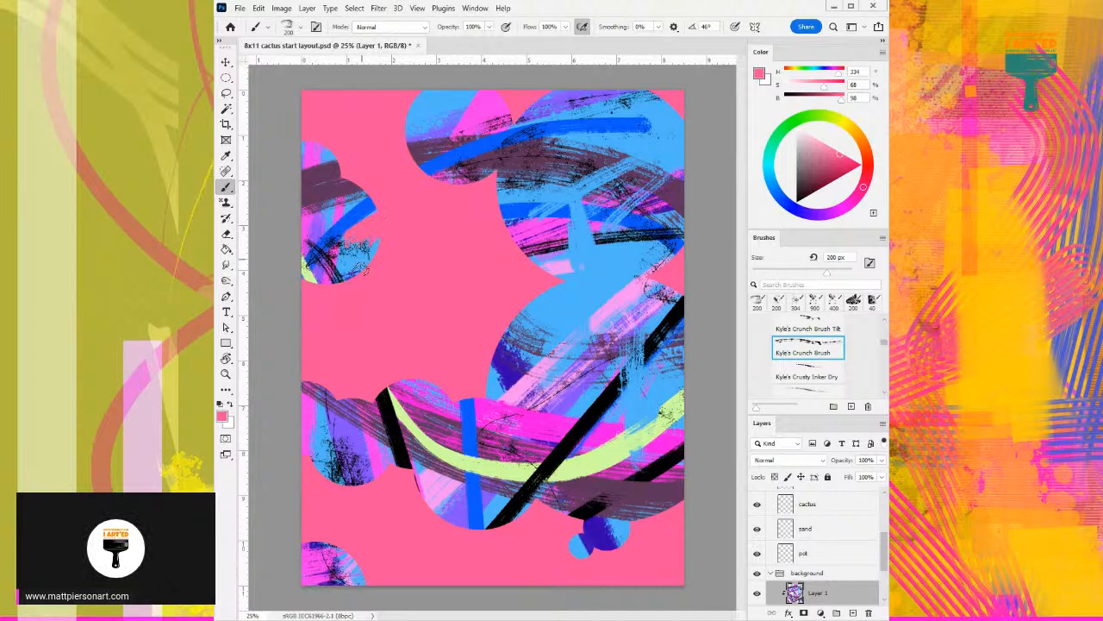
{"action": "mouse_move", "coordinate": [543, 323]}
{"action": "left_mouse_down"}
{"action": "mouse_move", "coordinate": [540, 287]}
{"action": "mouse_move", "coordinate": [566, 338]}
{"action": "mouse_move", "coordinate": [538, 271]}
{"action": "mouse_move", "coordinate": [559, 277]}
{"action": "left_mouse_up"}
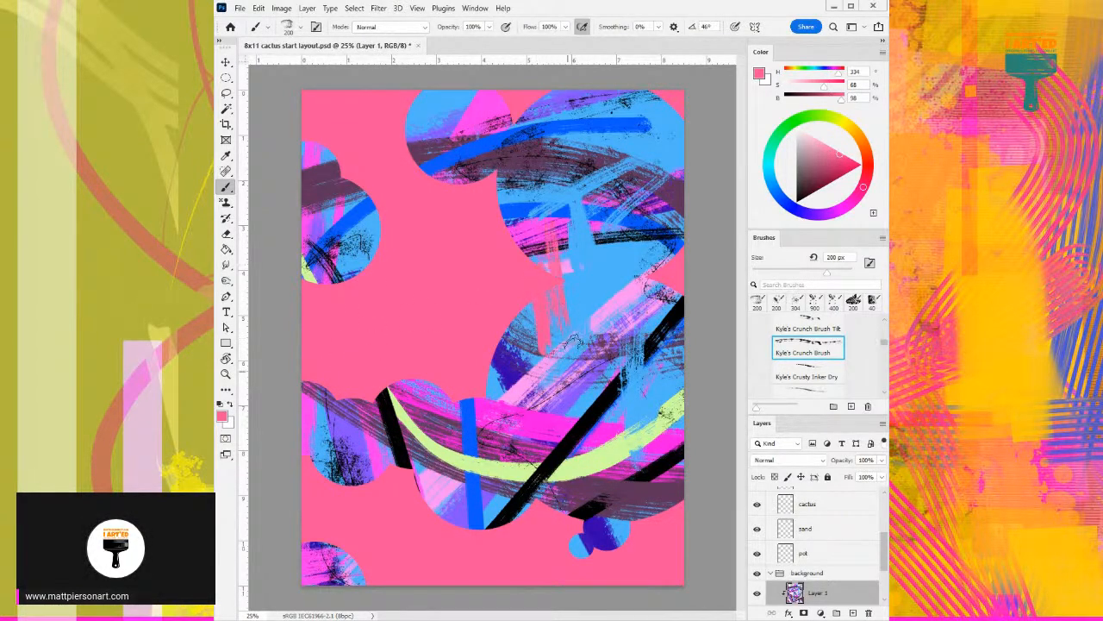
{"action": "left_click_drag", "start_coordinate": [536, 205], "coordinate": [466, 172]}
{"action": "key", "text": "ctrl+z"}
{"action": "mouse_move", "coordinate": [490, 530]}
{"action": "left_mouse_down"}
{"action": "mouse_move", "coordinate": [498, 498]}
{"action": "mouse_move", "coordinate": [515, 548]}
{"action": "mouse_move", "coordinate": [520, 507]}
{"action": "left_mouse_up"}
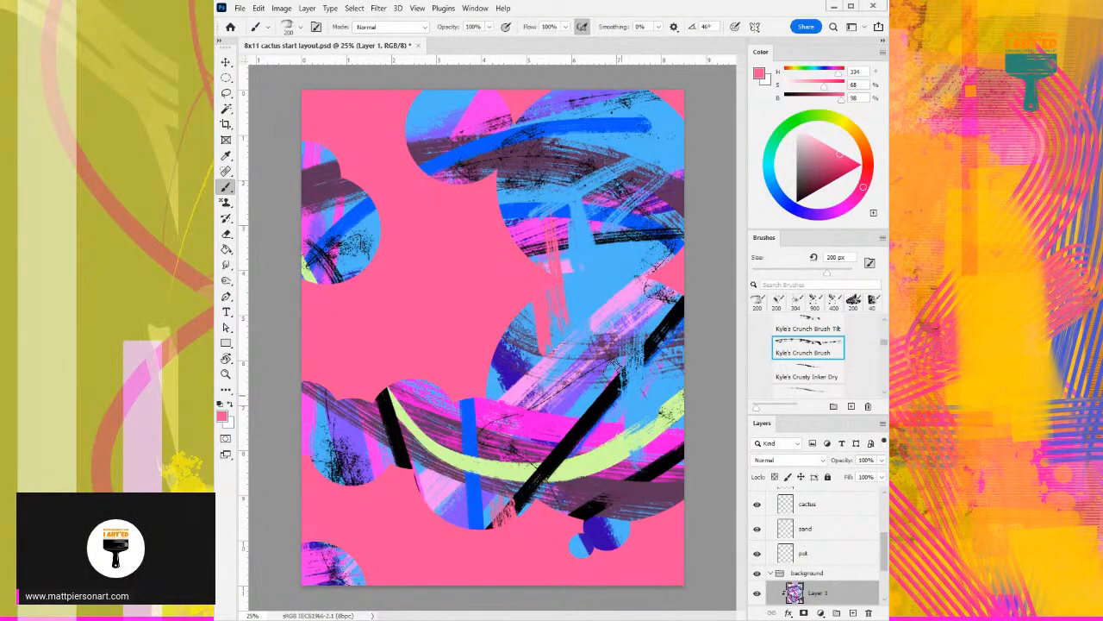
{"action": "left_click_drag", "start_coordinate": [611, 348], "coordinate": [617, 398]}
{"action": "key", "text": "ctrl+z"}
{"action": "key", "text": "ctrl+z"}
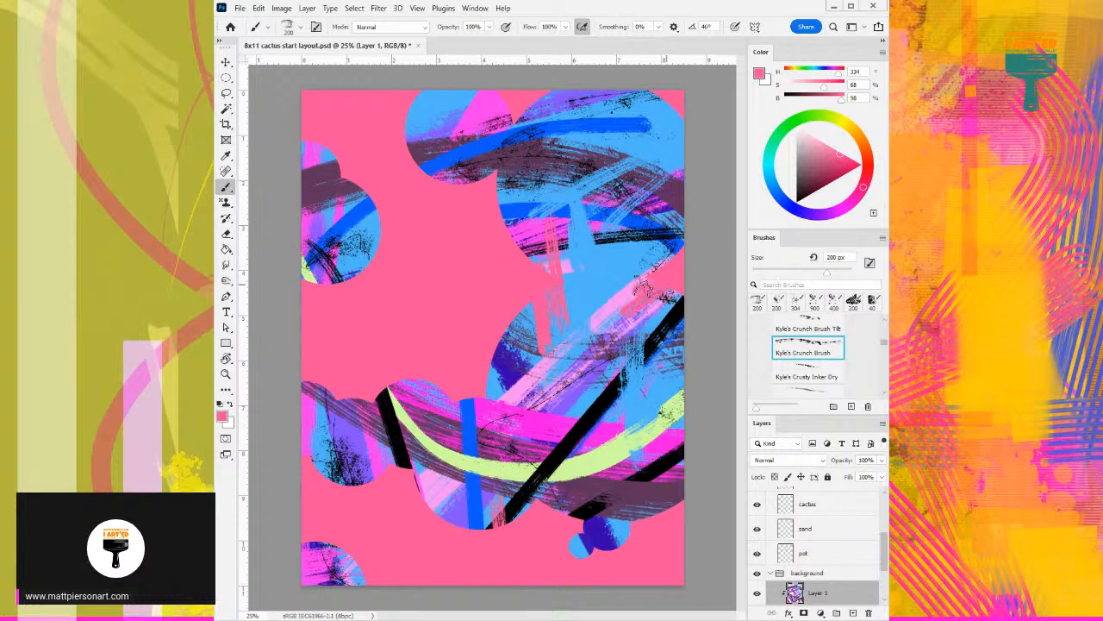
- Roughen the outer edges of the circles with background pink strokes, and paint a sampled magenta stroke across the black diagonal
{"action": "mouse_move", "coordinate": [668, 107]}
{"action": "left_mouse_down"}
{"action": "mouse_move", "coordinate": [653, 109]}
{"action": "mouse_move", "coordinate": [665, 120]}
{"action": "left_mouse_up"}
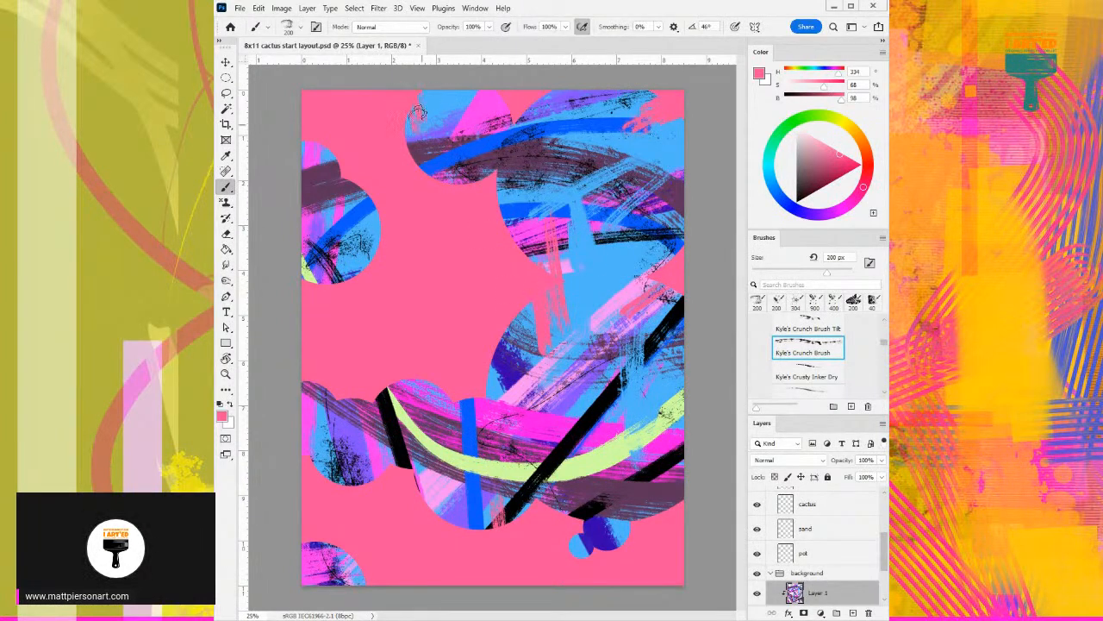
{"action": "mouse_move", "coordinate": [657, 521]}
{"action": "left_mouse_down"}
{"action": "mouse_move", "coordinate": [659, 541]}
{"action": "mouse_move", "coordinate": [669, 504]}
{"action": "mouse_move", "coordinate": [685, 528]}
{"action": "left_mouse_up"}
{"action": "left_click_drag", "start_coordinate": [372, 194], "coordinate": [328, 179]}
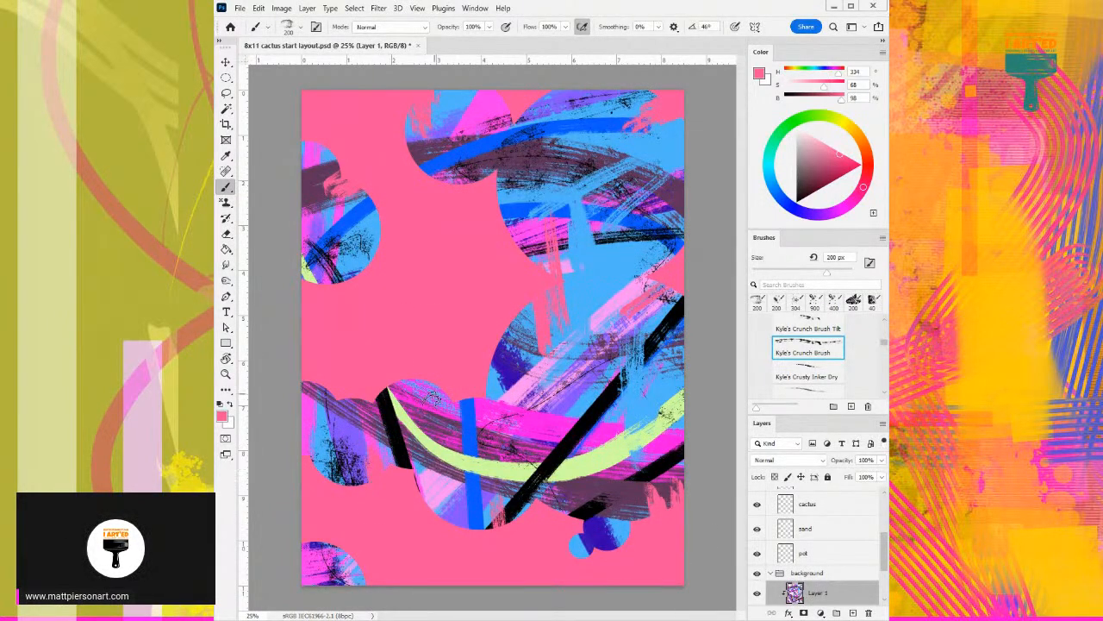
{"action": "left_click", "coordinate": [545, 419], "text": "alt"}
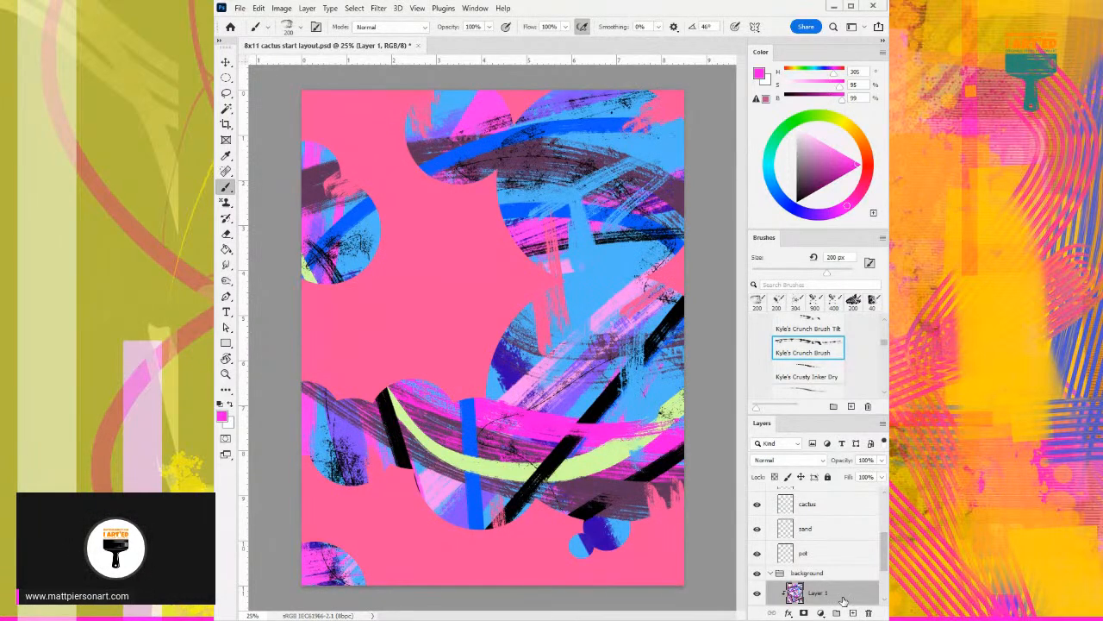
- Lock Layer 1 and the background color layer in the background group
{"action": "scroll", "coordinate": [838, 587], "scroll_direction": "down", "scroll_amount": 1}
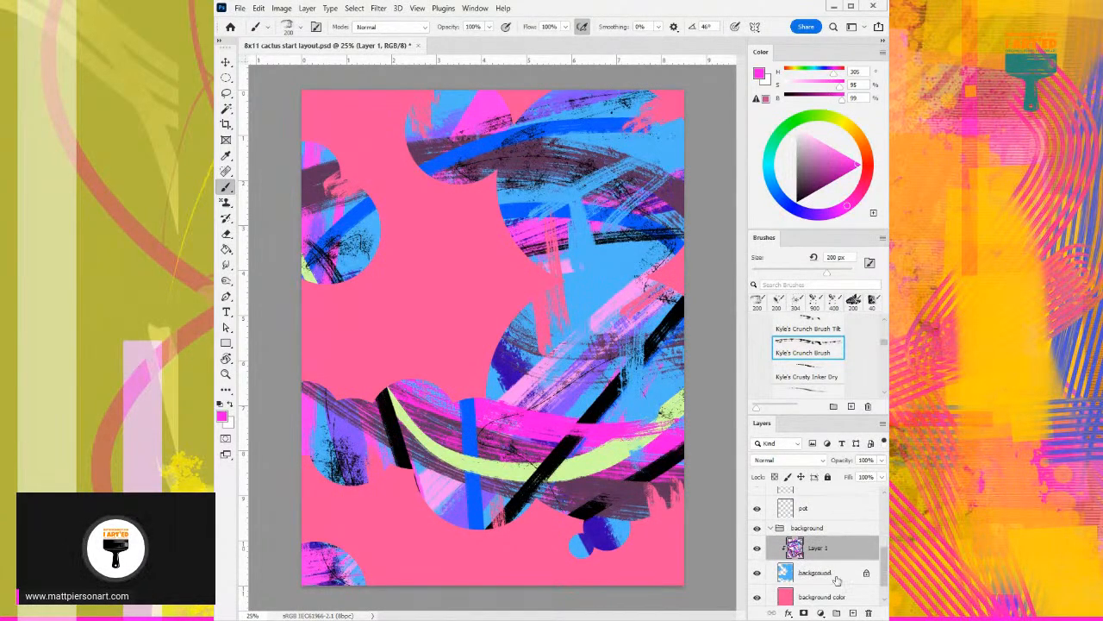
{"action": "left_click", "coordinate": [828, 476]}
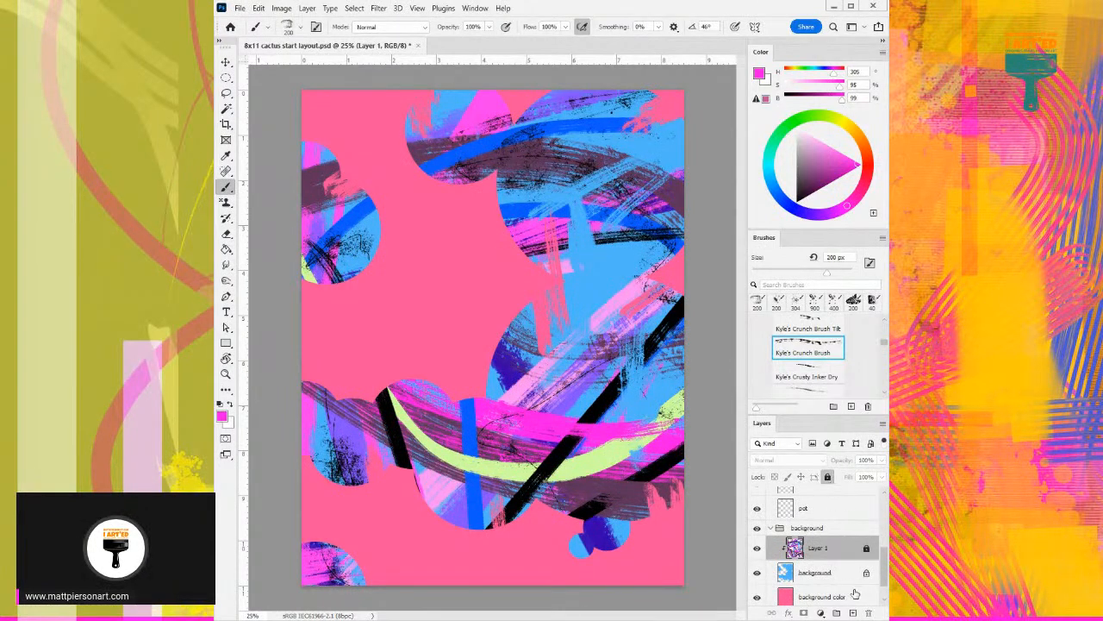
{"action": "left_click", "coordinate": [849, 572]}
{"action": "scroll", "coordinate": [834, 556], "scroll_direction": "down", "scroll_amount": 1}
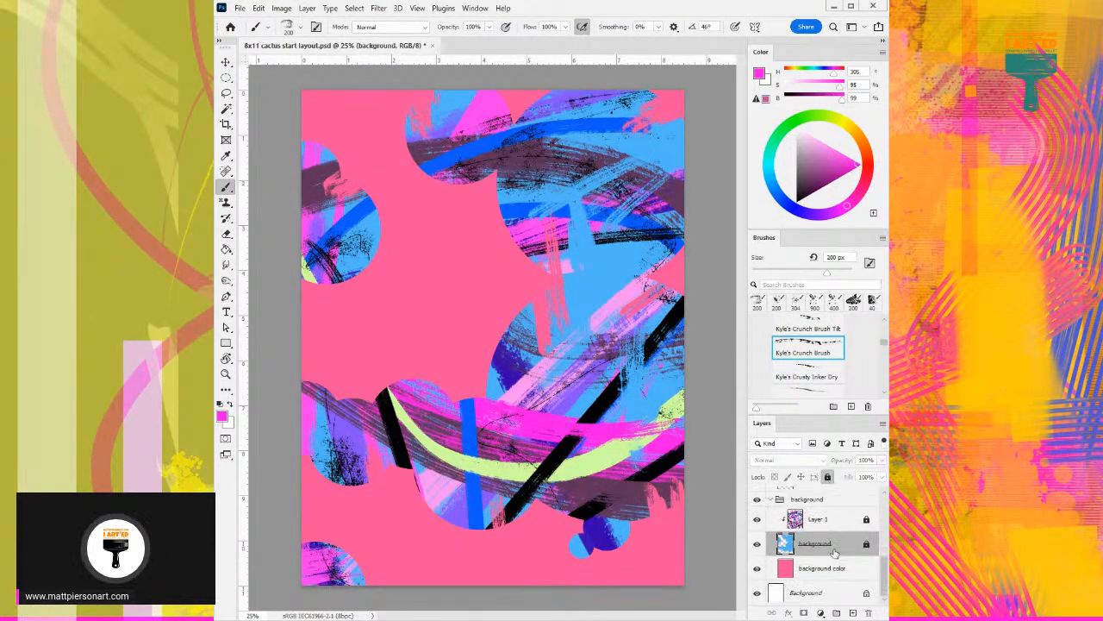
{"action": "left_click", "coordinate": [834, 569]}
{"action": "scroll", "coordinate": [806, 553], "scroll_direction": "up", "scroll_amount": 1}
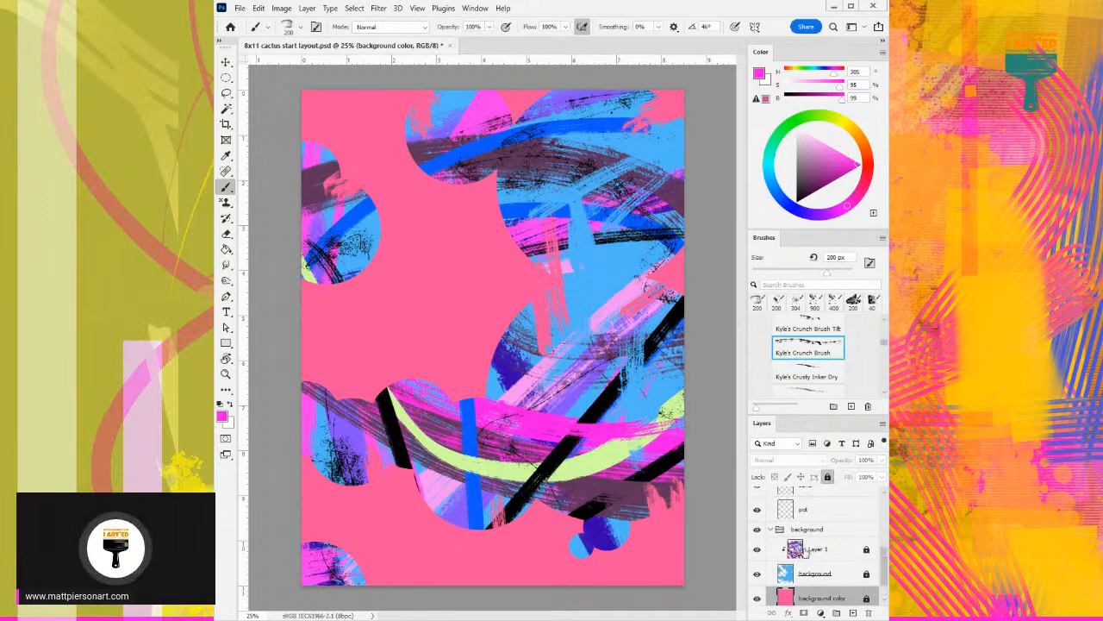
- Collapse the background group, lock it and hide it
{"action": "left_click", "coordinate": [772, 530]}
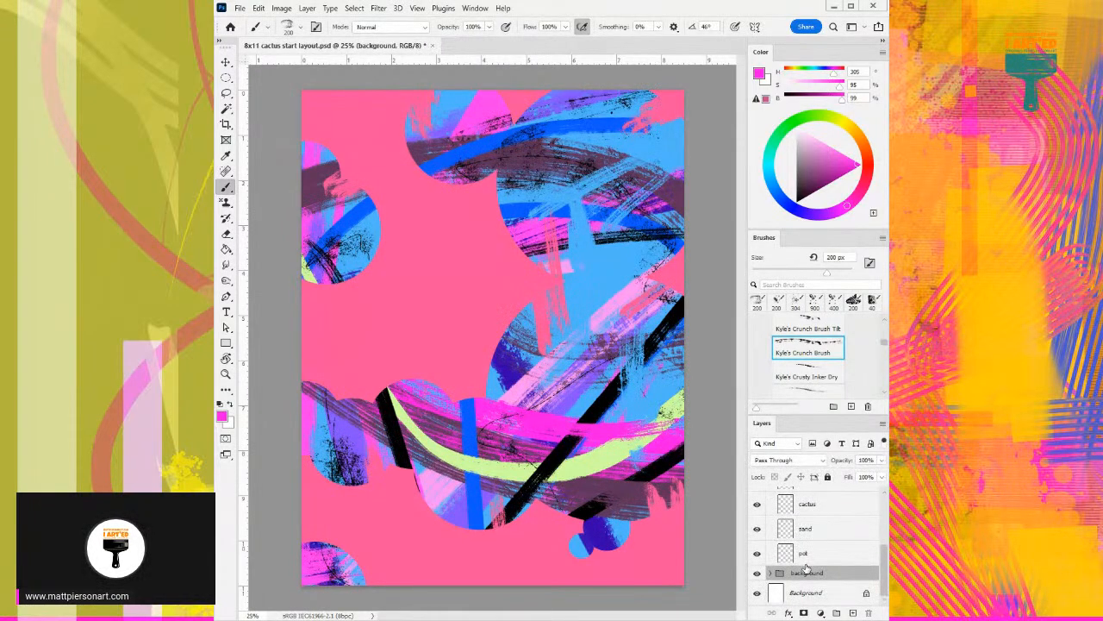
{"action": "left_click", "coordinate": [827, 477]}
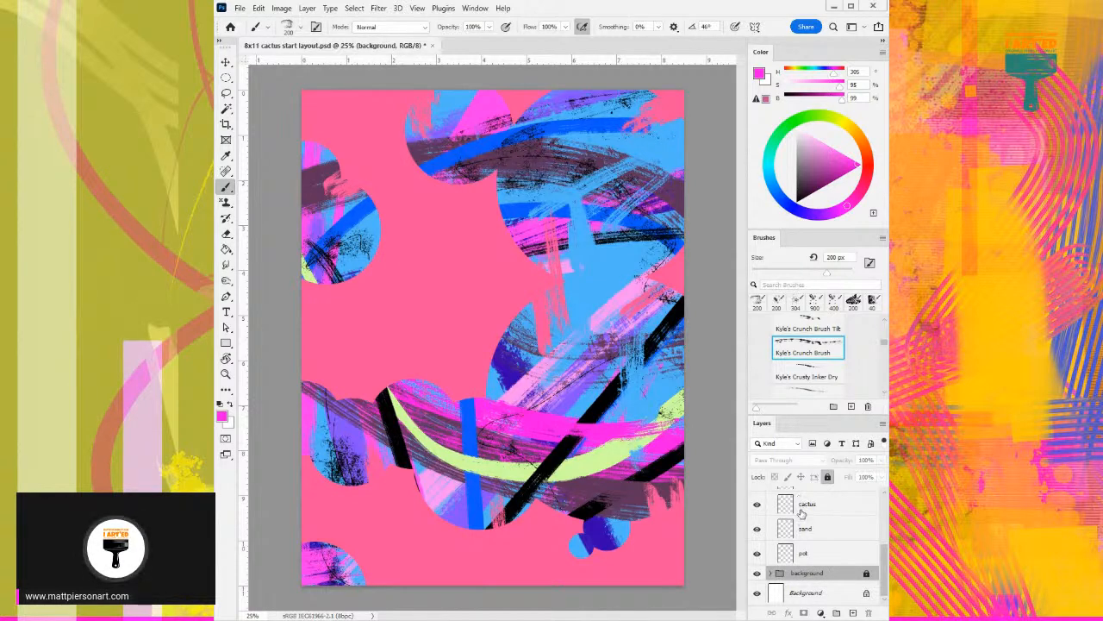
{"action": "left_click", "coordinate": [758, 573]}
- Choose the Hard Edge brush from Paintable_Basic_Brushes and select the line work layer in the cactus group
{"action": "scroll", "coordinate": [795, 564], "scroll_direction": "up", "scroll_amount": 5}
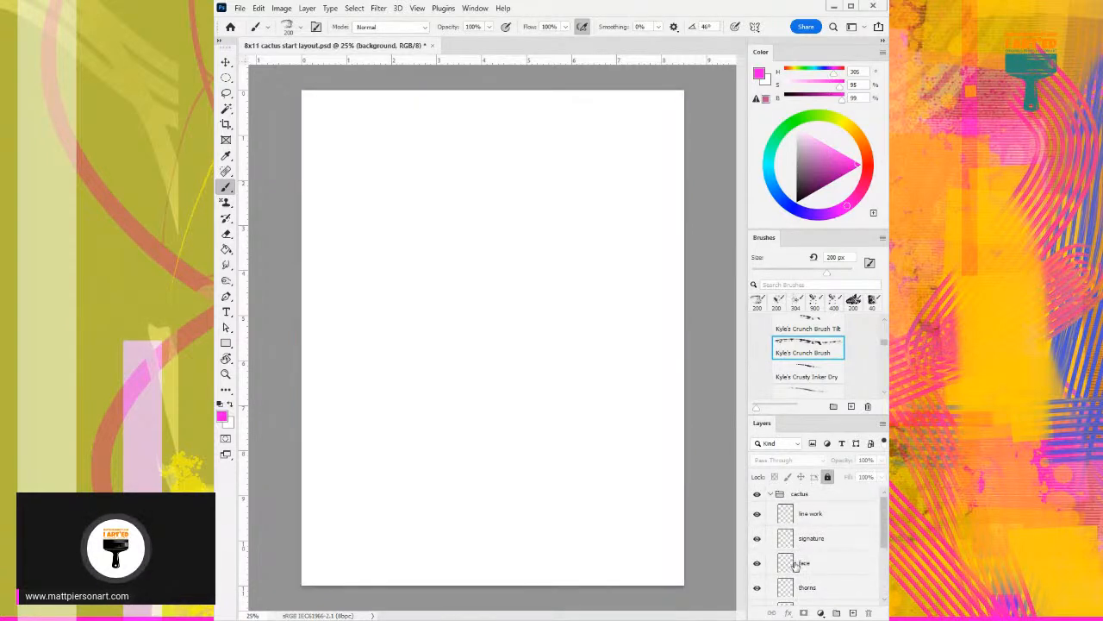
{"action": "left_click_drag", "start_coordinate": [883, 346], "coordinate": [885, 332]}
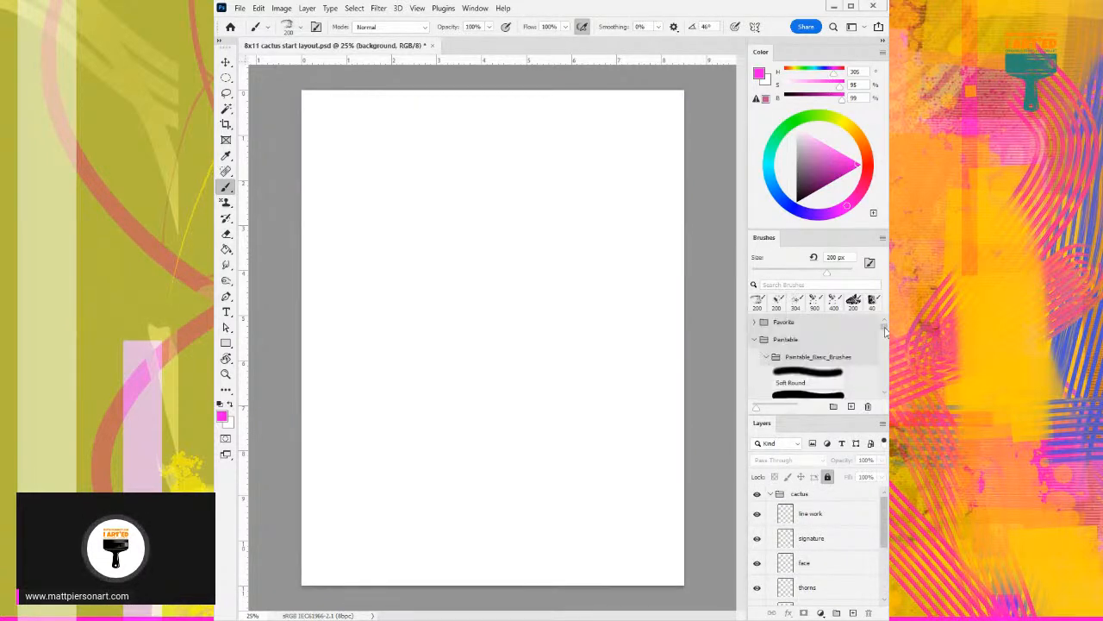
{"action": "scroll", "coordinate": [808, 395], "scroll_direction": "down", "scroll_amount": 3}
{"action": "left_click", "coordinate": [806, 360]}
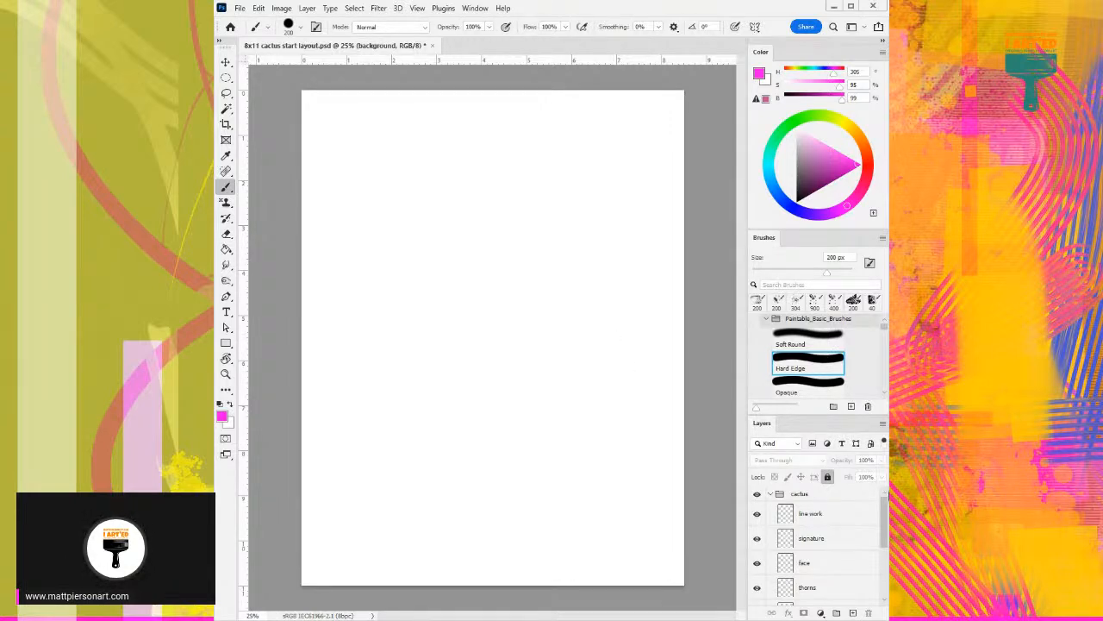
{"action": "scroll", "coordinate": [819, 500], "scroll_direction": "down", "scroll_amount": 1}
{"action": "left_click", "coordinate": [815, 500]}
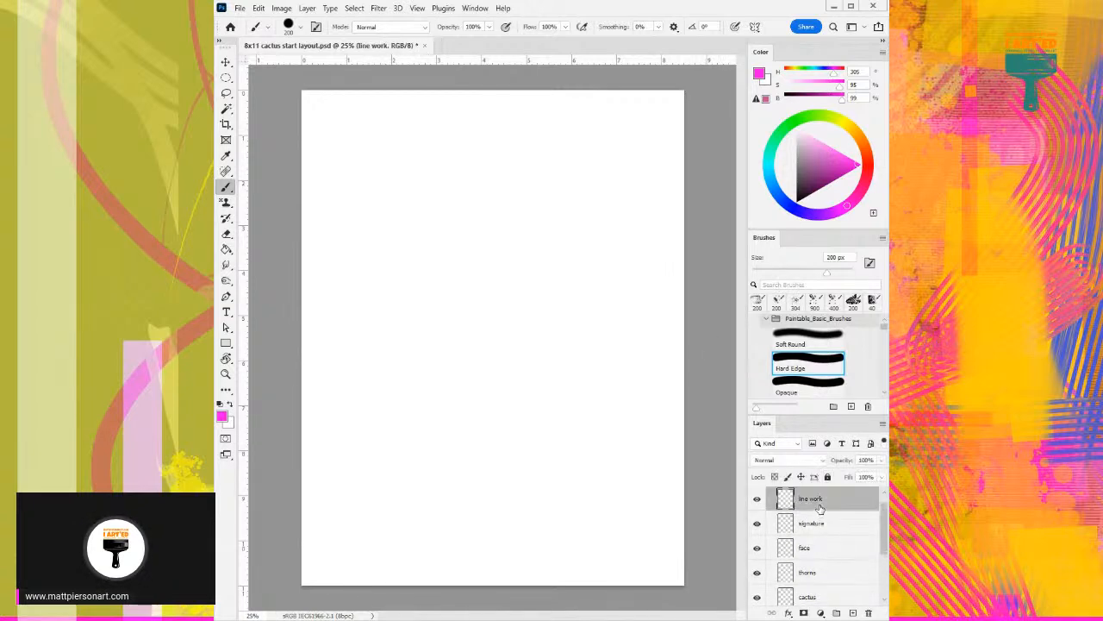
- Reduce the Hard Edge brush to 15 px and reset the foreground color to the default black
{"action": "key", "text": "bracketleft"}
{"action": "key", "text": "bracketleft"}
{"action": "key", "text": "bracketleft"}
{"action": "key", "text": "bracketleft"}
{"action": "key", "text": "bracketleft"}
{"action": "key", "text": "bracketleft"}
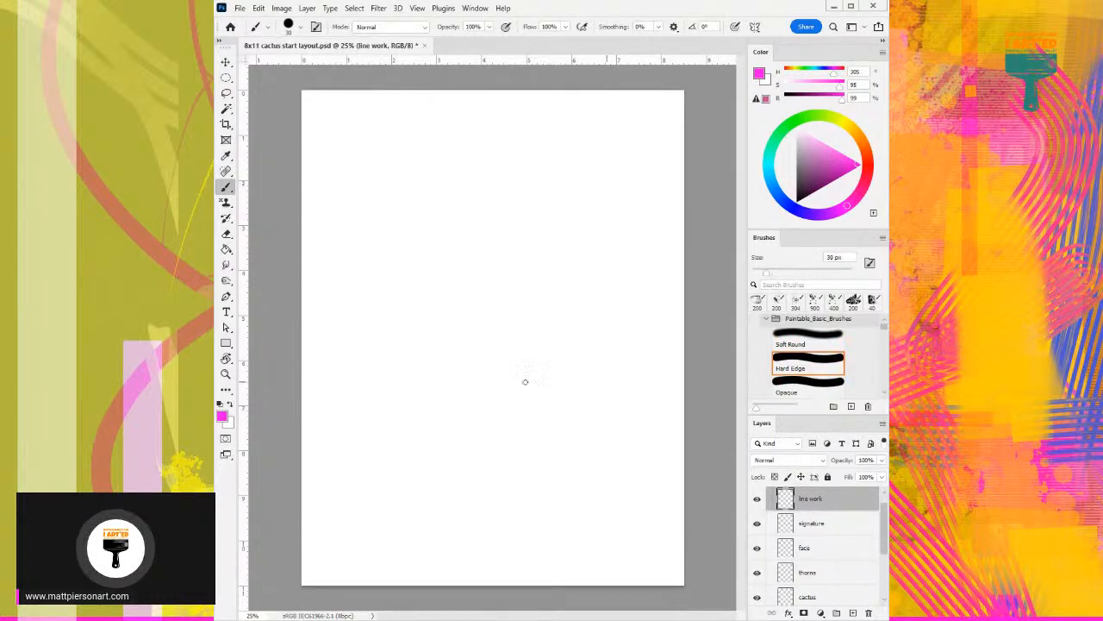
{"action": "left_click", "coordinate": [221, 406]}
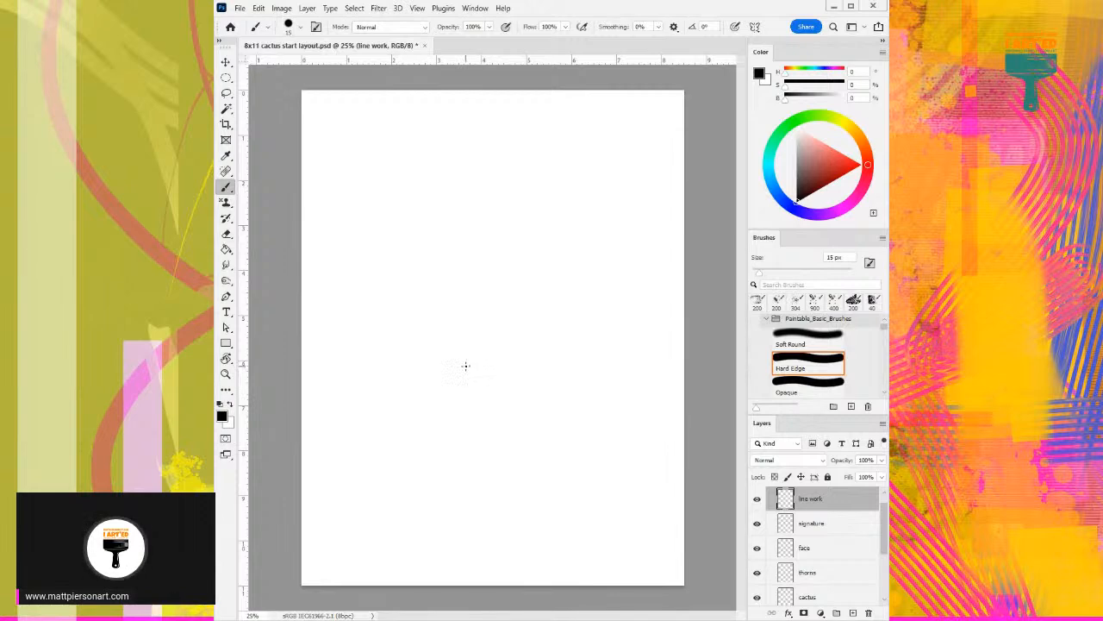
- Try cactus body outlines on the line work layer, reducing the brush to 10 px and undoing the test strokes
{"action": "left_click_drag", "start_coordinate": [477, 257], "coordinate": [469, 381]}
{"action": "key", "text": "ctrl+z"}
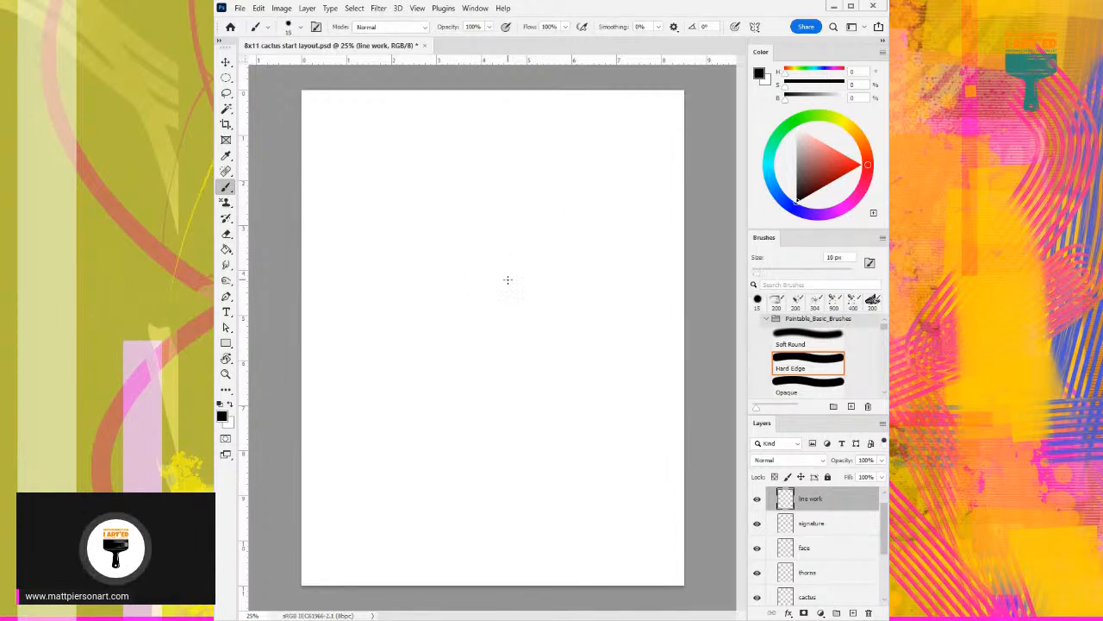
{"action": "left_click_drag", "start_coordinate": [464, 269], "coordinate": [455, 383]}
{"action": "key", "text": "ctrl+z"}
{"action": "key", "text": "ctrl+z"}
{"action": "left_click_drag", "start_coordinate": [451, 322], "coordinate": [480, 310]}
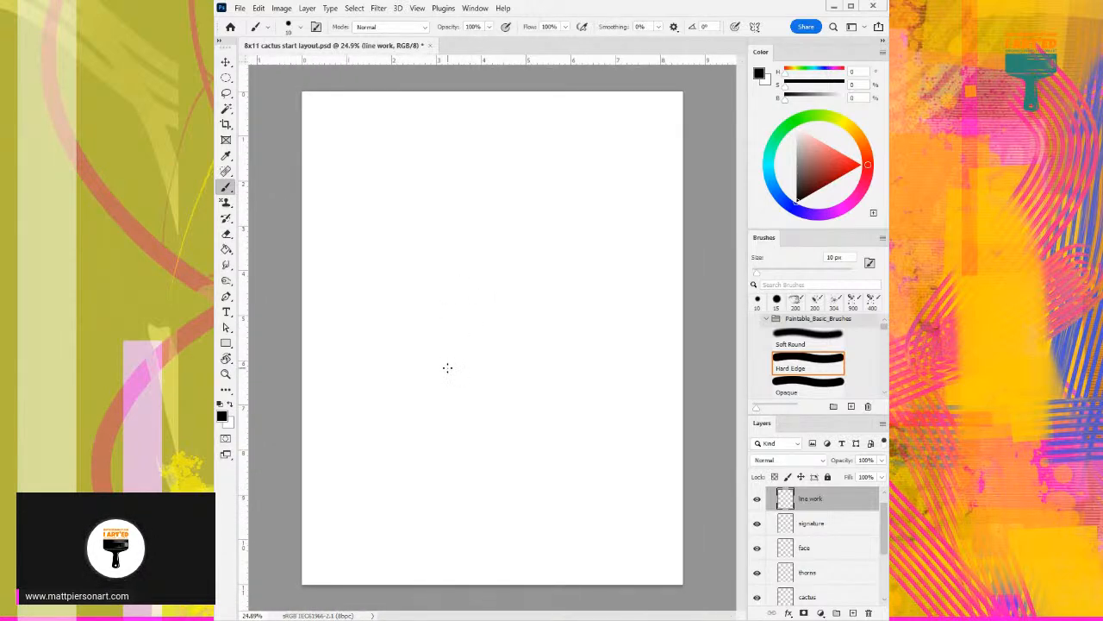
{"action": "mouse_move", "coordinate": [445, 369]}
{"action": "left_mouse_down"}
{"action": "mouse_move", "coordinate": [444, 286]}
{"action": "mouse_move", "coordinate": [460, 243]}
{"action": "mouse_move", "coordinate": [496, 218]}
{"action": "mouse_move", "coordinate": [509, 251]}
{"action": "left_mouse_up"}
{"action": "key", "text": "ctrl+z"}
- Sketch a tall rounded cactus body near the middle of the page with overlapping black 10 px strokes
{"action": "mouse_move", "coordinate": [457, 405]}
{"action": "left_mouse_down"}
{"action": "mouse_move", "coordinate": [446, 318]}
{"action": "mouse_move", "coordinate": [503, 242]}
{"action": "mouse_move", "coordinate": [500, 401]}
{"action": "mouse_move", "coordinate": [442, 290]}
{"action": "left_mouse_up"}
{"action": "mouse_move", "coordinate": [484, 207]}
{"action": "left_mouse_down"}
{"action": "mouse_move", "coordinate": [517, 354]}
{"action": "mouse_move", "coordinate": [438, 313]}
{"action": "mouse_move", "coordinate": [512, 216]}
{"action": "mouse_move", "coordinate": [516, 323]}
{"action": "left_mouse_up"}
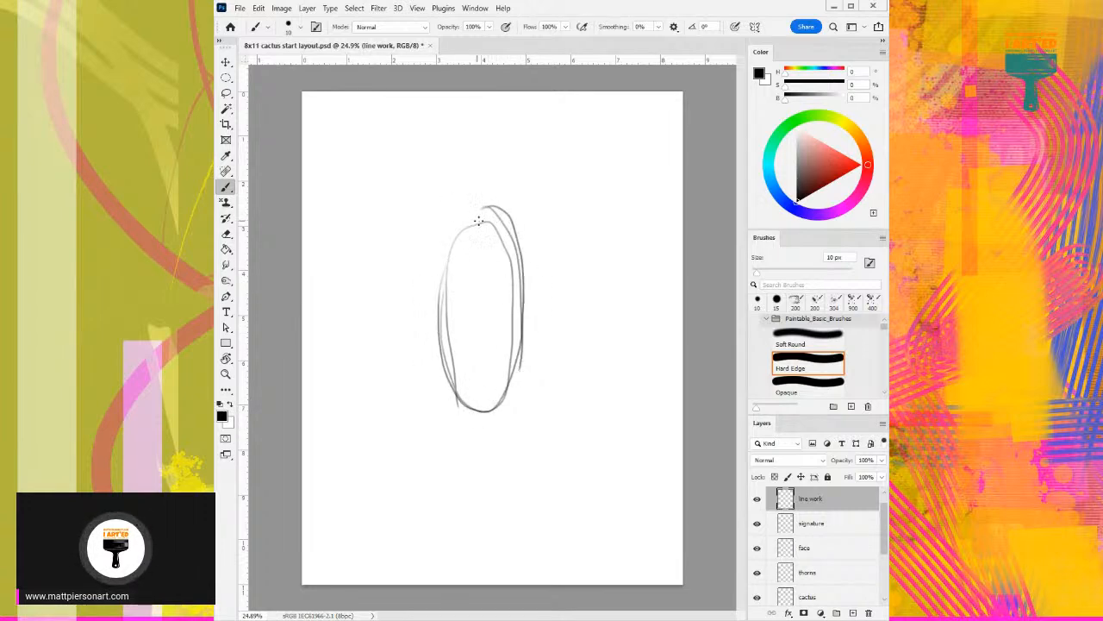
{"action": "mouse_move", "coordinate": [489, 205]}
{"action": "left_mouse_down"}
{"action": "mouse_move", "coordinate": [450, 232]}
{"action": "mouse_move", "coordinate": [462, 207]}
{"action": "mouse_move", "coordinate": [442, 278]}
{"action": "left_mouse_up"}
{"action": "left_click_drag", "start_coordinate": [447, 215], "coordinate": [441, 330]}
{"action": "left_click_drag", "start_coordinate": [440, 239], "coordinate": [446, 376]}
{"action": "left_click_drag", "start_coordinate": [518, 328], "coordinate": [513, 396]}
{"action": "left_click_drag", "start_coordinate": [450, 358], "coordinate": [447, 387]}
{"action": "mouse_move", "coordinate": [438, 330]}
{"action": "left_mouse_down"}
{"action": "mouse_move", "coordinate": [445, 385]}
{"action": "mouse_move", "coordinate": [440, 360]}
{"action": "mouse_move", "coordinate": [456, 398]}
{"action": "mouse_move", "coordinate": [481, 412]}
{"action": "left_mouse_up"}
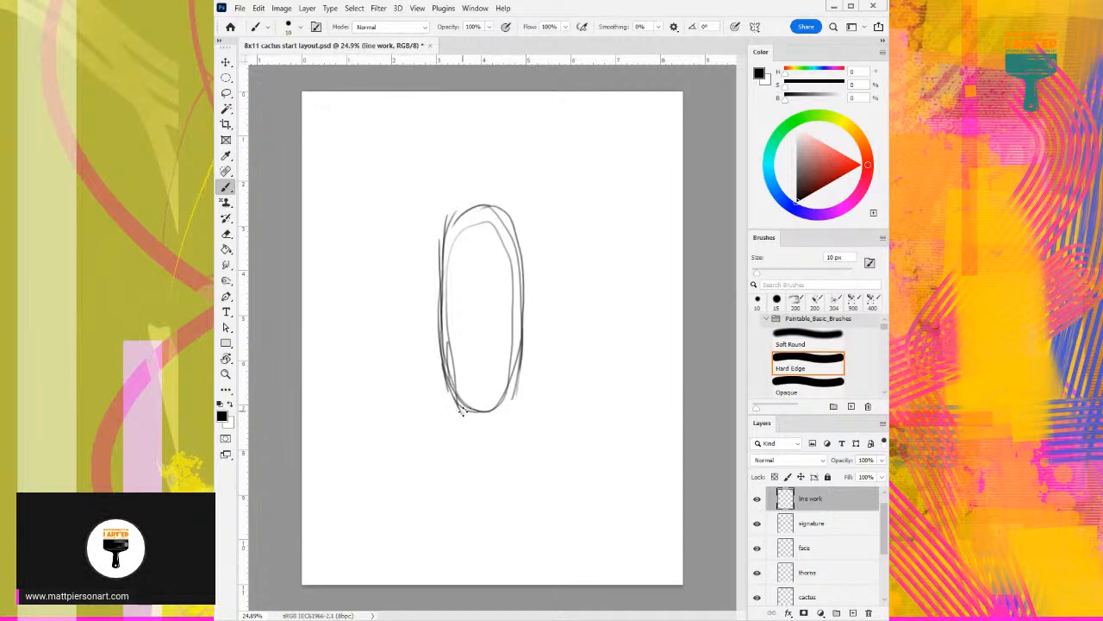
{"action": "left_click_drag", "start_coordinate": [502, 409], "coordinate": [519, 385]}
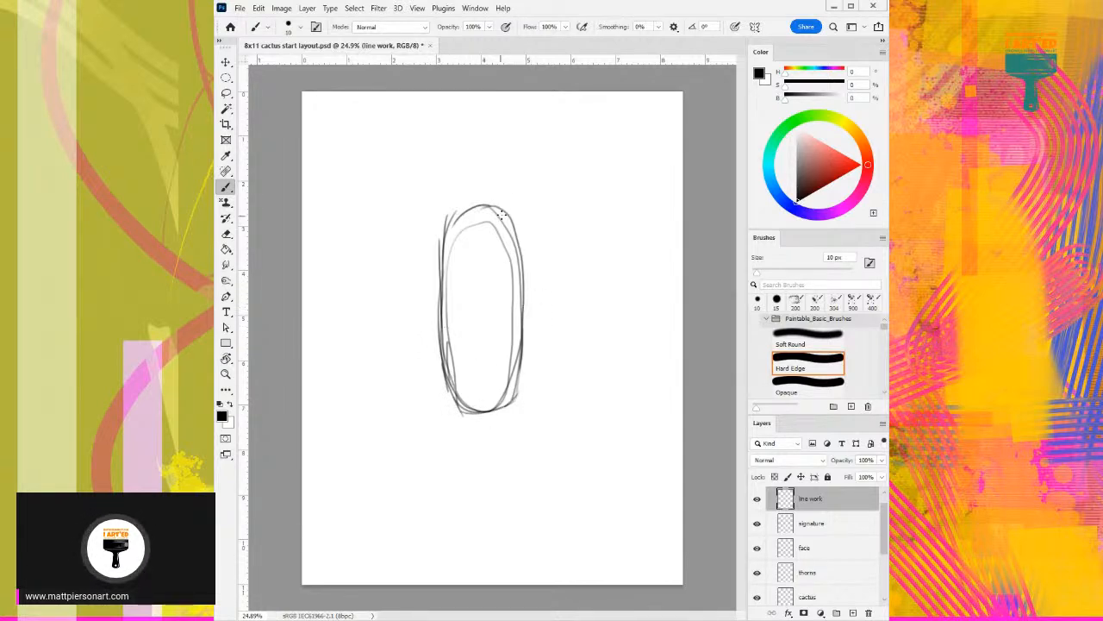
- Widen the cactus body sketch with extra strokes over its top, down its right side and around its base
{"action": "mouse_move", "coordinate": [460, 202]}
{"action": "left_mouse_down"}
{"action": "mouse_move", "coordinate": [501, 201]}
{"action": "mouse_move", "coordinate": [525, 222]}
{"action": "mouse_move", "coordinate": [521, 210]}
{"action": "mouse_move", "coordinate": [524, 274]}
{"action": "left_mouse_up"}
{"action": "left_click_drag", "start_coordinate": [504, 205], "coordinate": [525, 282]}
{"action": "left_click_drag", "start_coordinate": [522, 228], "coordinate": [532, 344]}
{"action": "left_click_drag", "start_coordinate": [527, 267], "coordinate": [533, 364]}
{"action": "mouse_move", "coordinate": [529, 311]}
{"action": "left_mouse_down"}
{"action": "mouse_move", "coordinate": [529, 395]}
{"action": "mouse_move", "coordinate": [530, 360]}
{"action": "mouse_move", "coordinate": [511, 406]}
{"action": "mouse_move", "coordinate": [530, 384]}
{"action": "mouse_move", "coordinate": [483, 409]}
{"action": "left_mouse_up"}
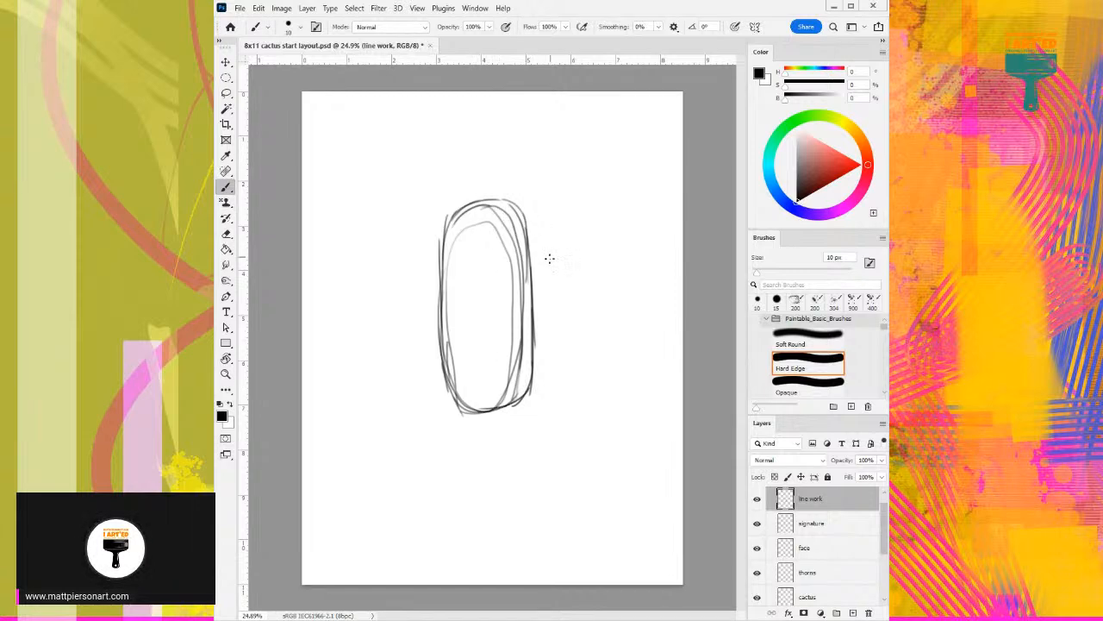
- Draw one upward-bending arm on each side of the cactus body, attaching the left arm higher than the right
{"action": "mouse_move", "coordinate": [546, 284]}
{"action": "left_mouse_down"}
{"action": "mouse_move", "coordinate": [551, 155]}
{"action": "mouse_move", "coordinate": [569, 144]}
{"action": "mouse_move", "coordinate": [588, 176]}
{"action": "mouse_move", "coordinate": [584, 295]}
{"action": "mouse_move", "coordinate": [528, 339]}
{"action": "left_mouse_up"}
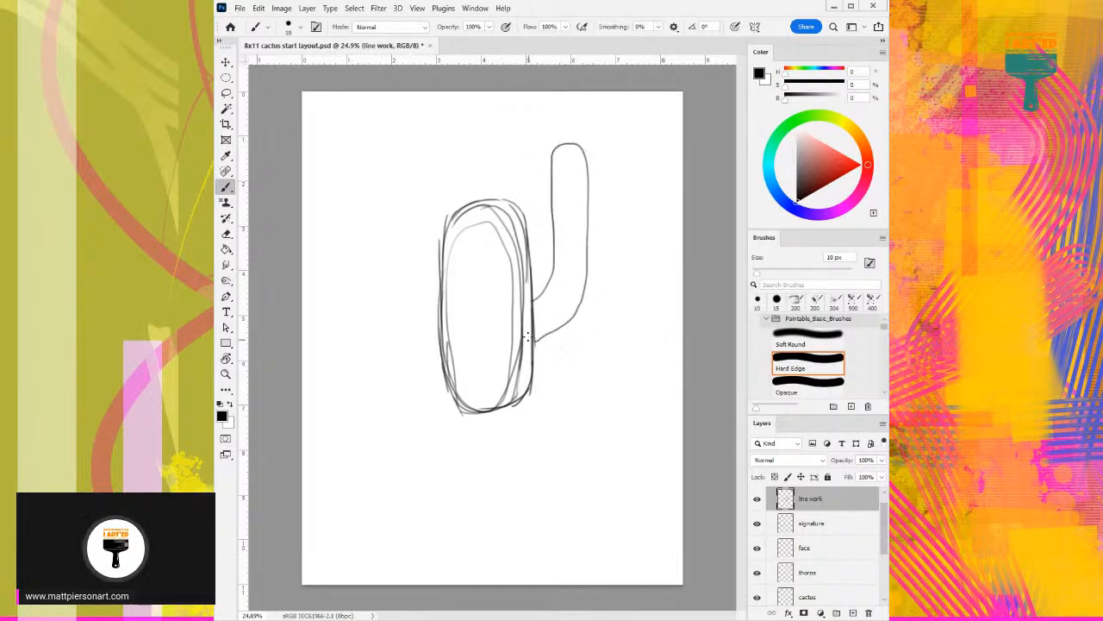
{"action": "left_click_drag", "start_coordinate": [445, 251], "coordinate": [421, 153]}
{"action": "key", "text": "ctrl+z"}
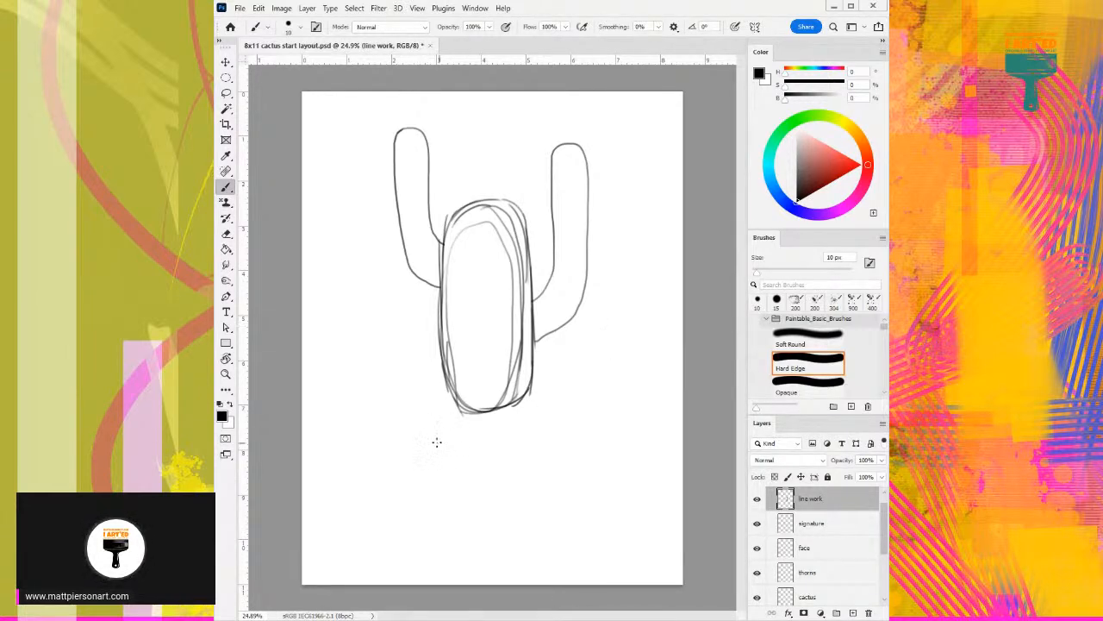
- Sketch the slanted four-sided front face of a box-shaped pot below the cactus body on the line work layer
{"action": "left_click_drag", "start_coordinate": [408, 417], "coordinate": [511, 448]}
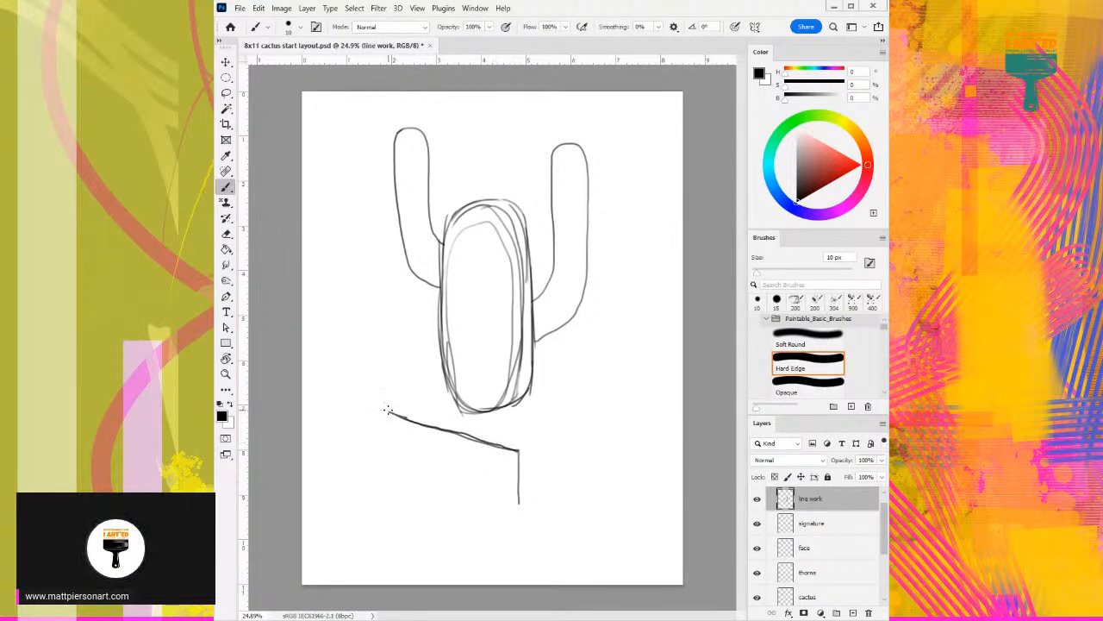
{"action": "mouse_move", "coordinate": [388, 412]}
{"action": "left_mouse_down"}
{"action": "mouse_move", "coordinate": [409, 479]}
{"action": "mouse_move", "coordinate": [516, 504]}
{"action": "left_mouse_up"}
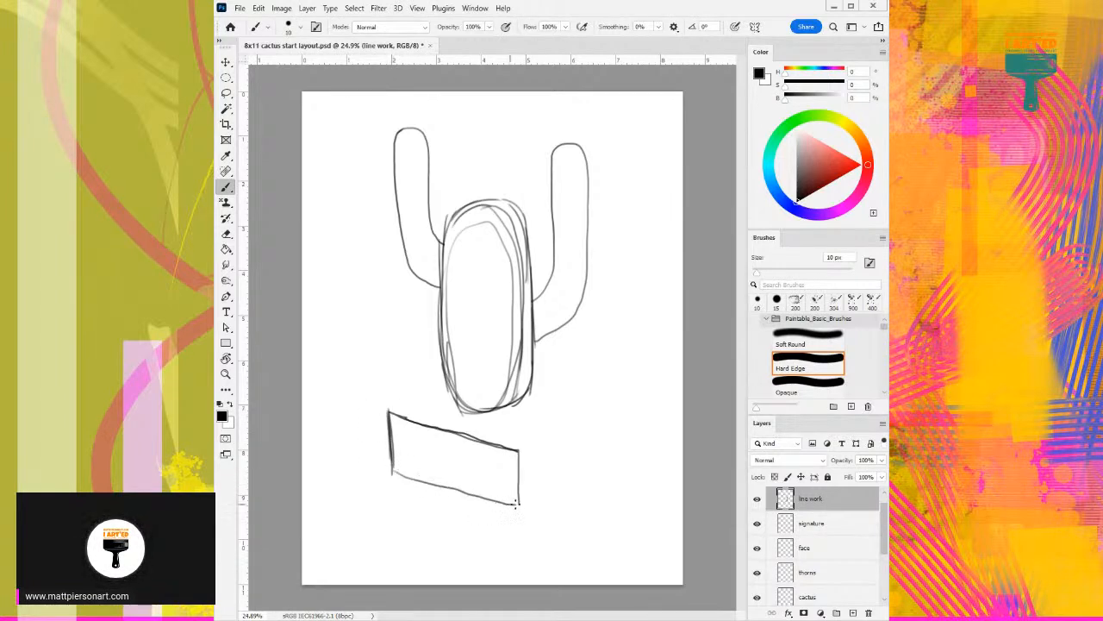
{"action": "left_click_drag", "start_coordinate": [391, 470], "coordinate": [519, 509]}
- Add the pot's receding top edges and right side face, and extend the cactus base down onto the pot's top
{"action": "left_click_drag", "start_coordinate": [519, 450], "coordinate": [580, 398]}
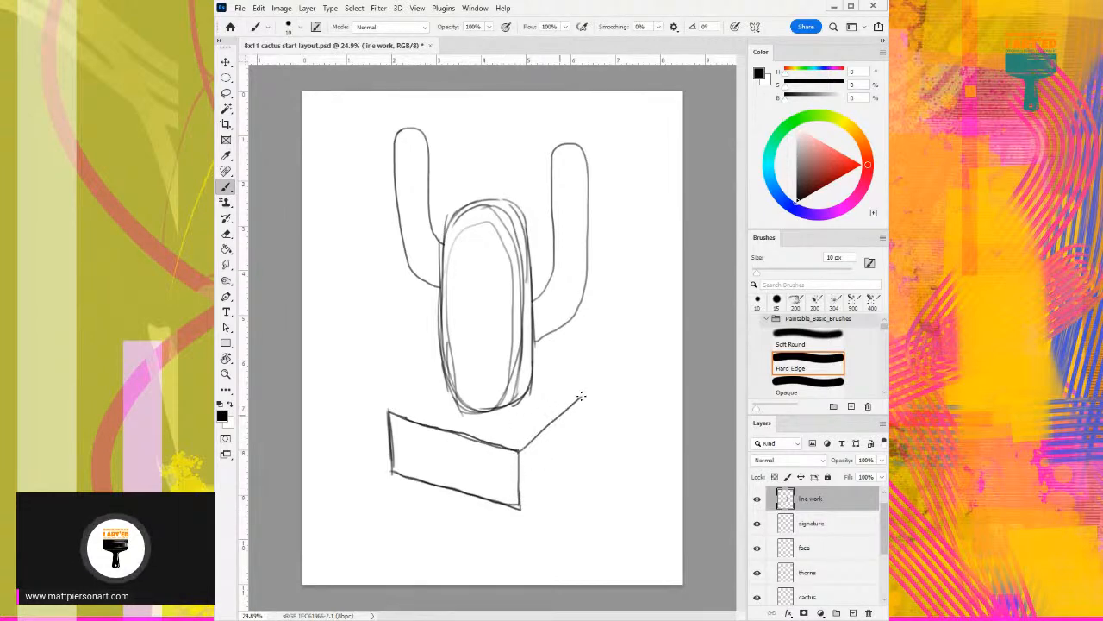
{"action": "left_click_drag", "start_coordinate": [388, 412], "coordinate": [448, 377]}
{"action": "key", "text": "ctrl+z"}
{"action": "left_click_drag", "start_coordinate": [391, 407], "coordinate": [463, 383]}
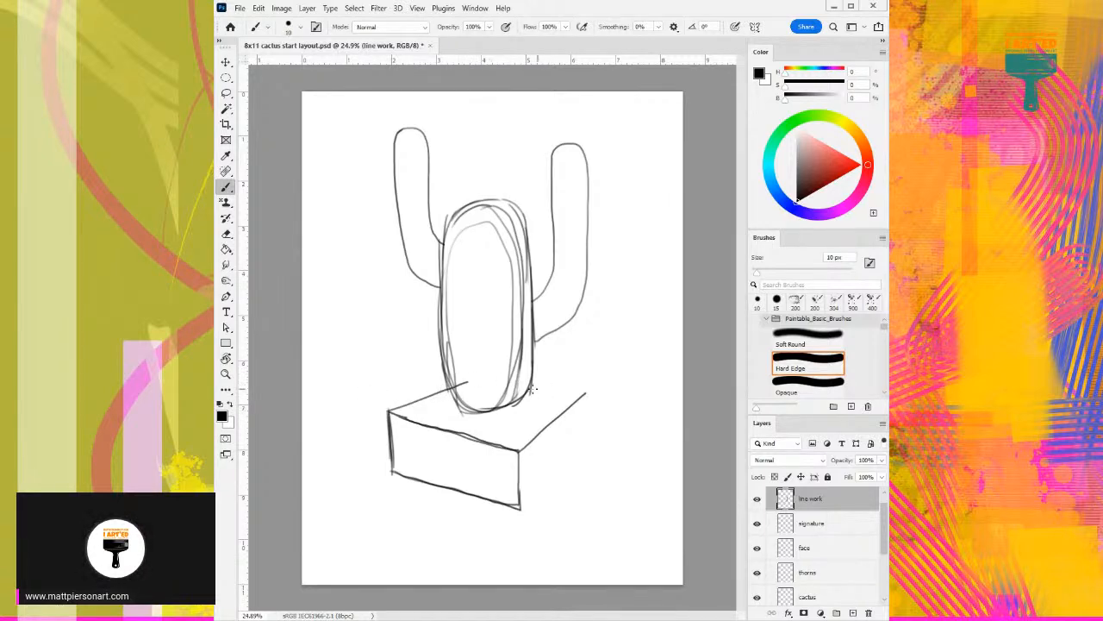
{"action": "mouse_move", "coordinate": [534, 386]}
{"action": "left_mouse_down"}
{"action": "mouse_move", "coordinate": [587, 390]}
{"action": "mouse_move", "coordinate": [589, 438]}
{"action": "left_mouse_up"}
{"action": "mouse_move", "coordinate": [587, 394]}
{"action": "left_mouse_down"}
{"action": "mouse_move", "coordinate": [585, 451]}
{"action": "mouse_move", "coordinate": [522, 511]}
{"action": "left_mouse_up"}
{"action": "left_click_drag", "start_coordinate": [590, 442], "coordinate": [517, 513]}
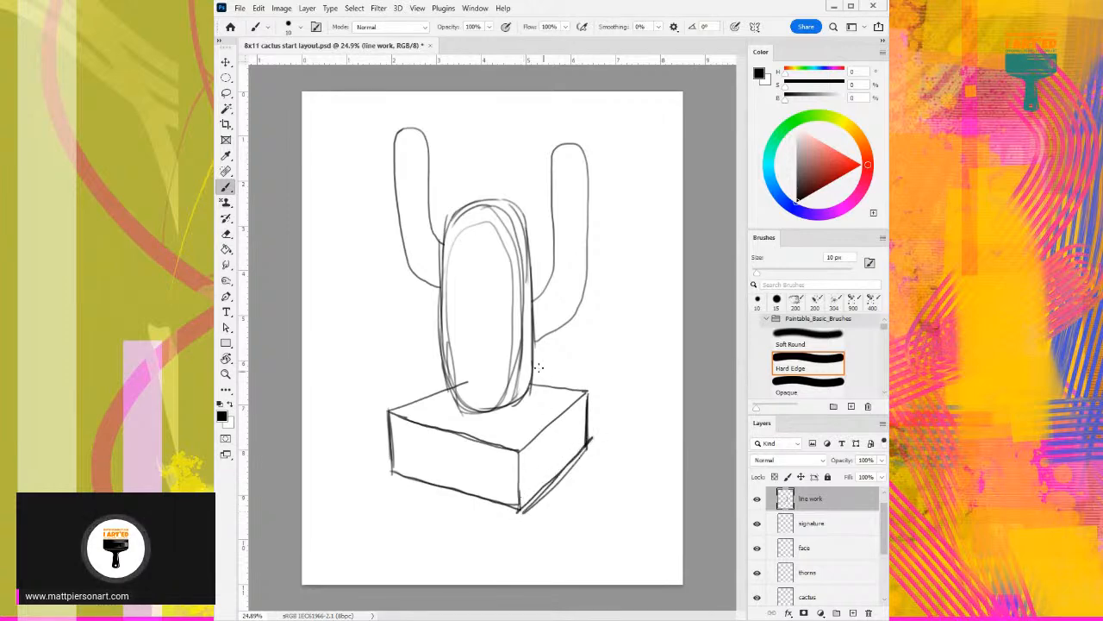
{"action": "mouse_move", "coordinate": [533, 345]}
{"action": "left_mouse_down"}
{"action": "mouse_move", "coordinate": [528, 392]}
{"action": "mouse_move", "coordinate": [532, 377]}
{"action": "mouse_move", "coordinate": [515, 414]}
{"action": "mouse_move", "coordinate": [529, 387]}
{"action": "mouse_move", "coordinate": [495, 419]}
{"action": "mouse_move", "coordinate": [523, 411]}
{"action": "mouse_move", "coordinate": [461, 412]}
{"action": "mouse_move", "coordinate": [507, 412]}
{"action": "mouse_move", "coordinate": [514, 380]}
{"action": "mouse_move", "coordinate": [523, 405]}
{"action": "left_mouse_up"}
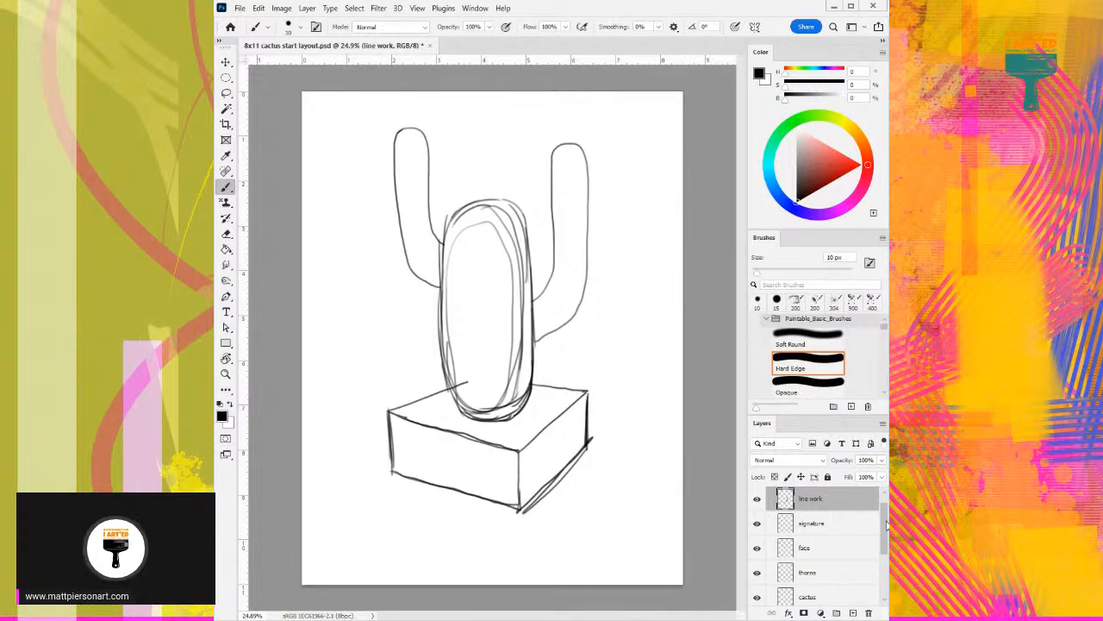
{"action": "mouse_move", "coordinate": [884, 527]}
{"action": "left_mouse_down"}
{"action": "mouse_move", "coordinate": [885, 543]}
{"action": "mouse_move", "coordinate": [884, 506]}
{"action": "mouse_move", "coordinate": [873, 551]}
{"action": "mouse_move", "coordinate": [885, 552]}
{"action": "mouse_move", "coordinate": [885, 580]}
{"action": "left_mouse_up"}
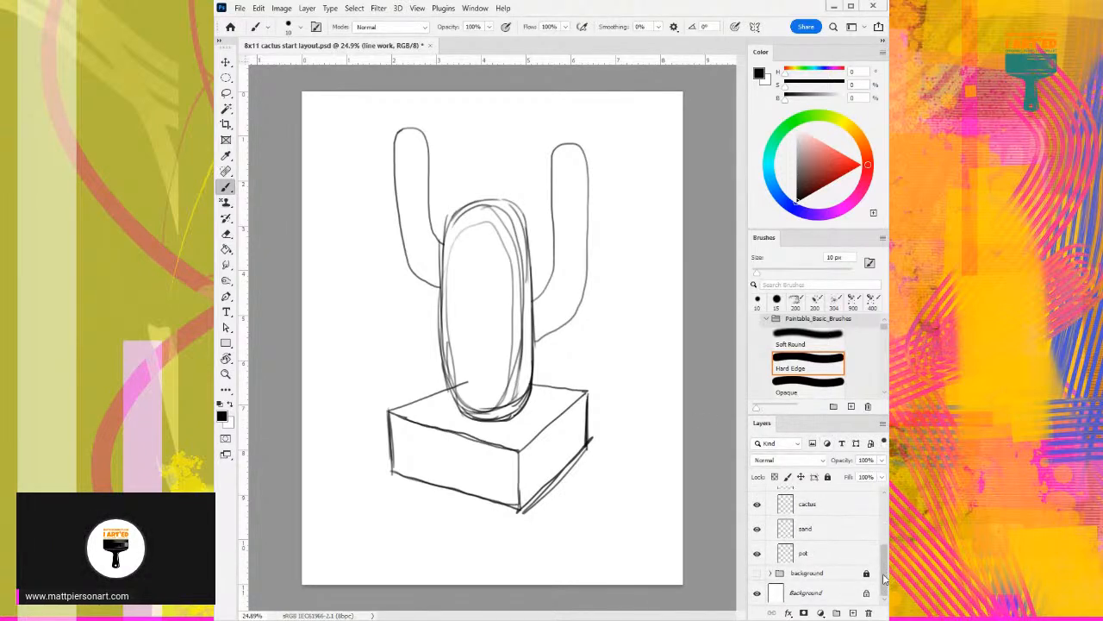
{"action": "left_click", "coordinate": [832, 556]}
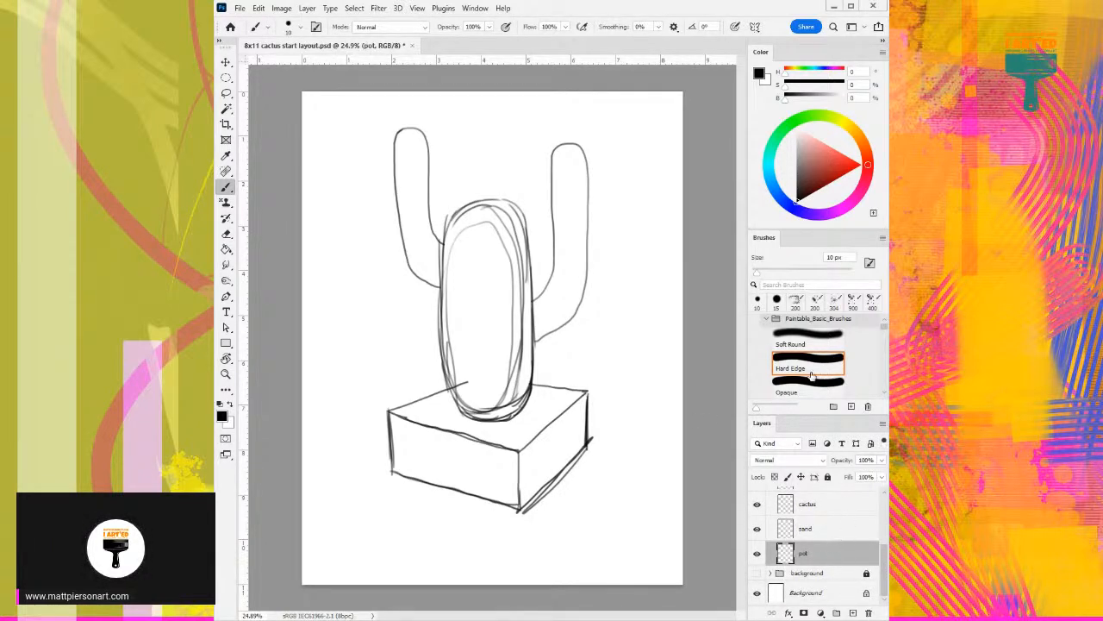
{"action": "scroll", "coordinate": [886, 565], "scroll_direction": "up", "scroll_amount": 5}
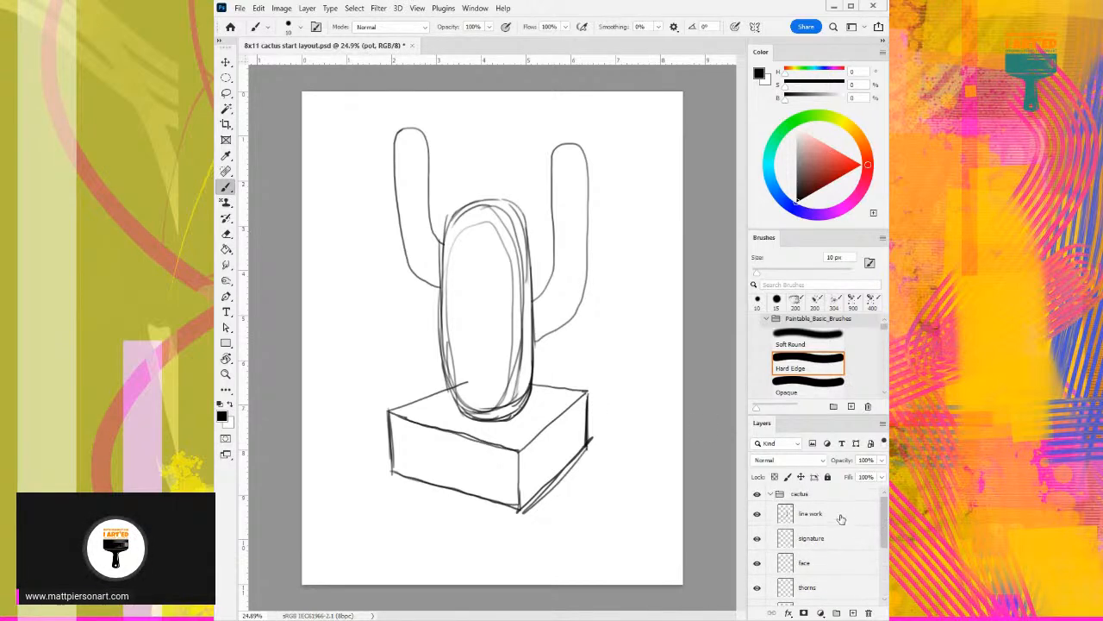
{"action": "left_click", "coordinate": [844, 521]}
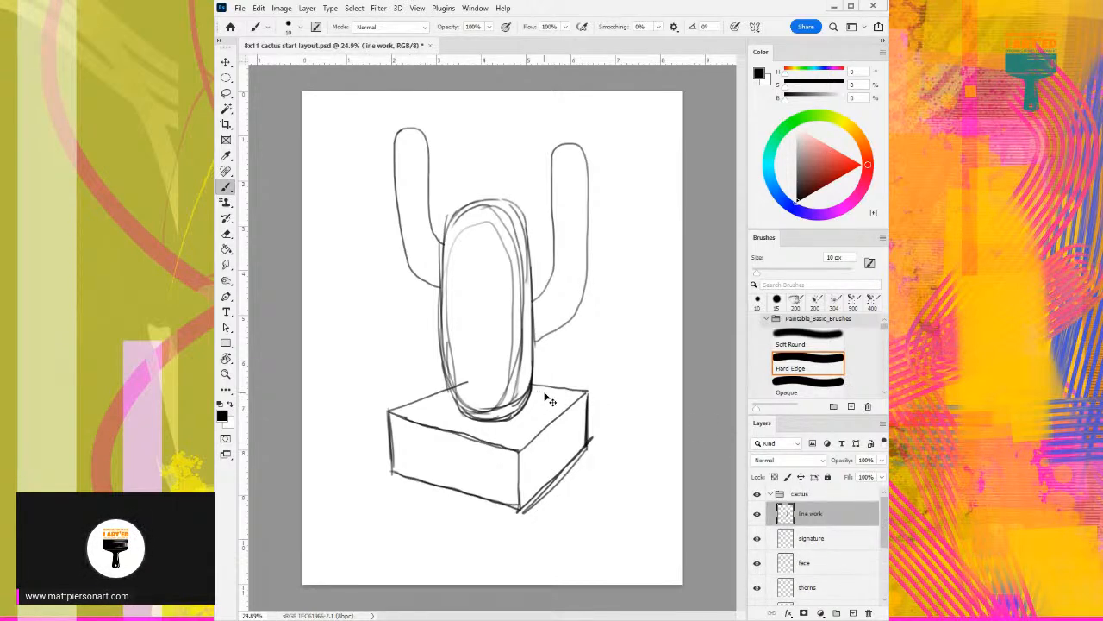
- Scale the whole cactus and pot sketch to 105.57% with Free Transform and reposition it on the page
{"action": "key", "text": "ctrl+t"}
{"action": "mouse_move", "coordinate": [491, 320]}
{"action": "left_mouse_down"}
{"action": "mouse_move", "coordinate": [493, 337]}
{"action": "mouse_move", "coordinate": [478, 326]}
{"action": "left_mouse_up"}
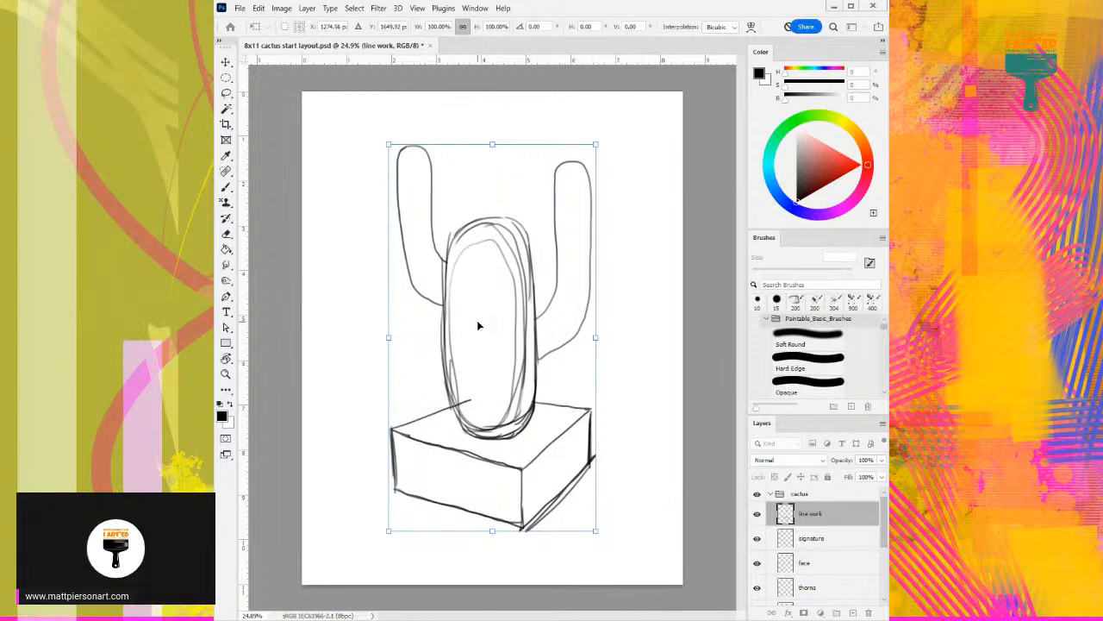
{"action": "left_click_drag", "start_coordinate": [595, 145], "coordinate": [607, 123]}
{"action": "left_click_drag", "start_coordinate": [535, 287], "coordinate": [489, 339]}
{"action": "left_click", "coordinate": [307, 8]}
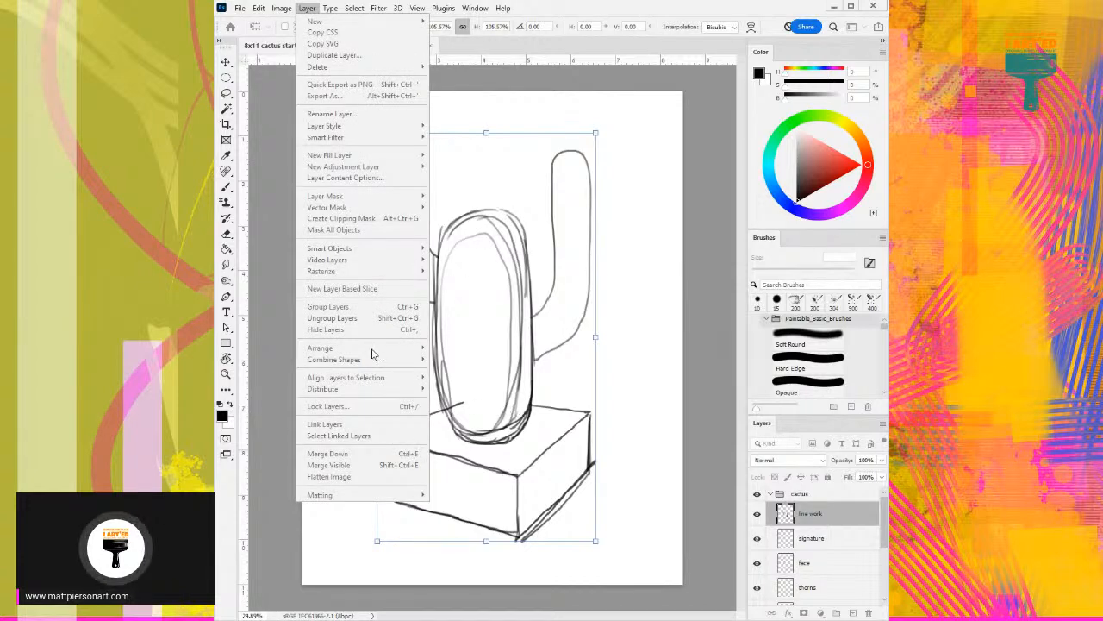
{"action": "left_click", "coordinate": [640, 307]}
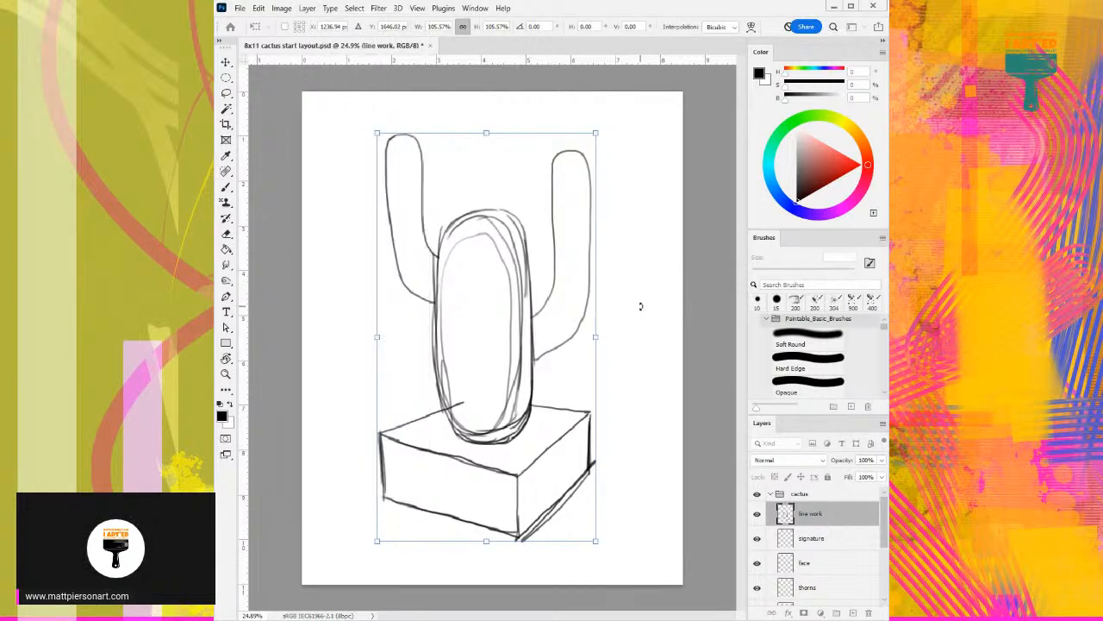
{"action": "key", "text": "Return"}
{"action": "key", "text": "b"}
{"action": "left_click", "coordinate": [307, 8]}
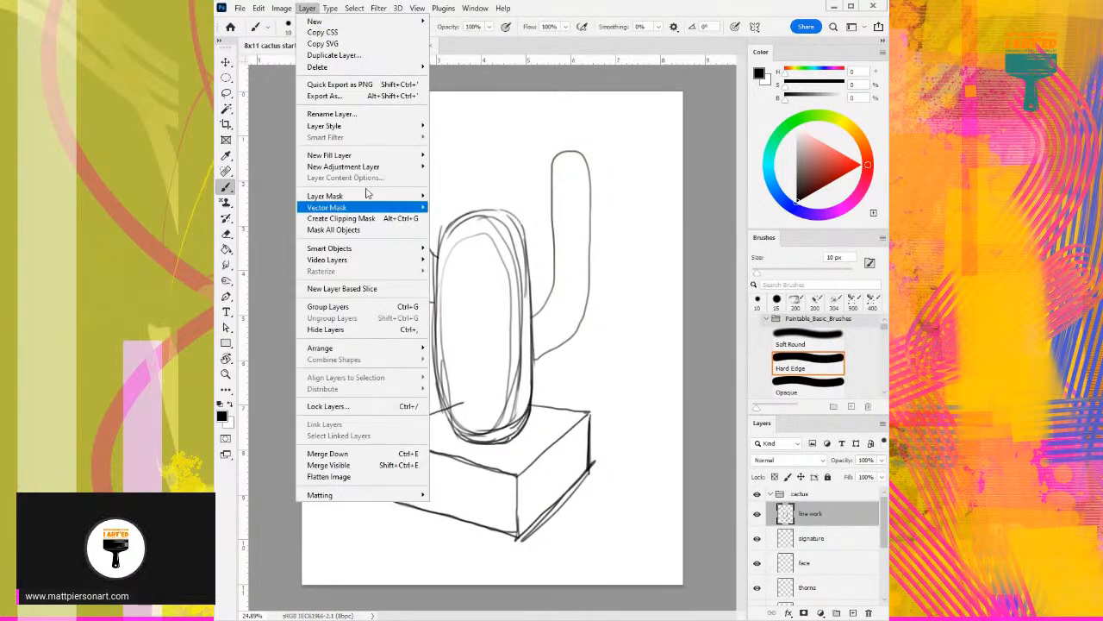
{"action": "mouse_move", "coordinate": [349, 348]}
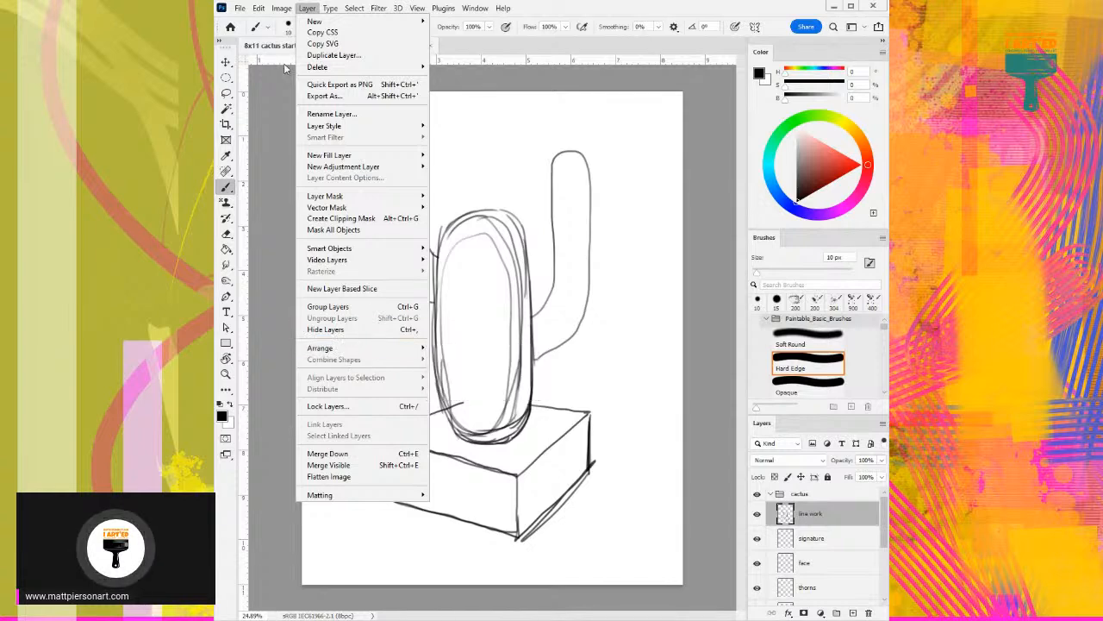
{"action": "mouse_move", "coordinate": [281, 8]}
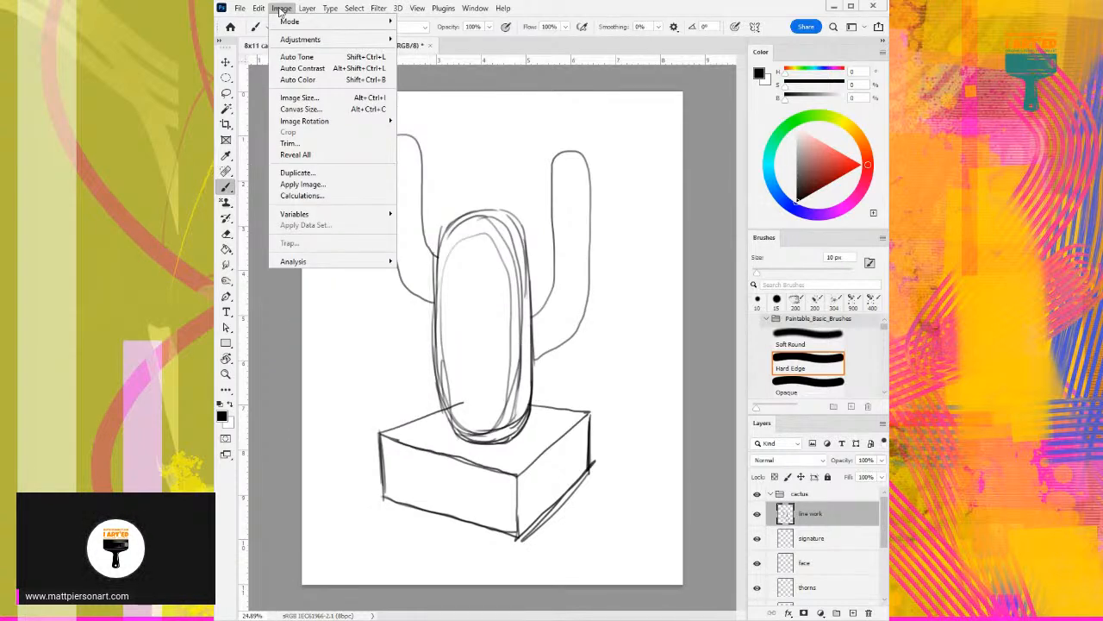
{"action": "mouse_move", "coordinate": [349, 127]}
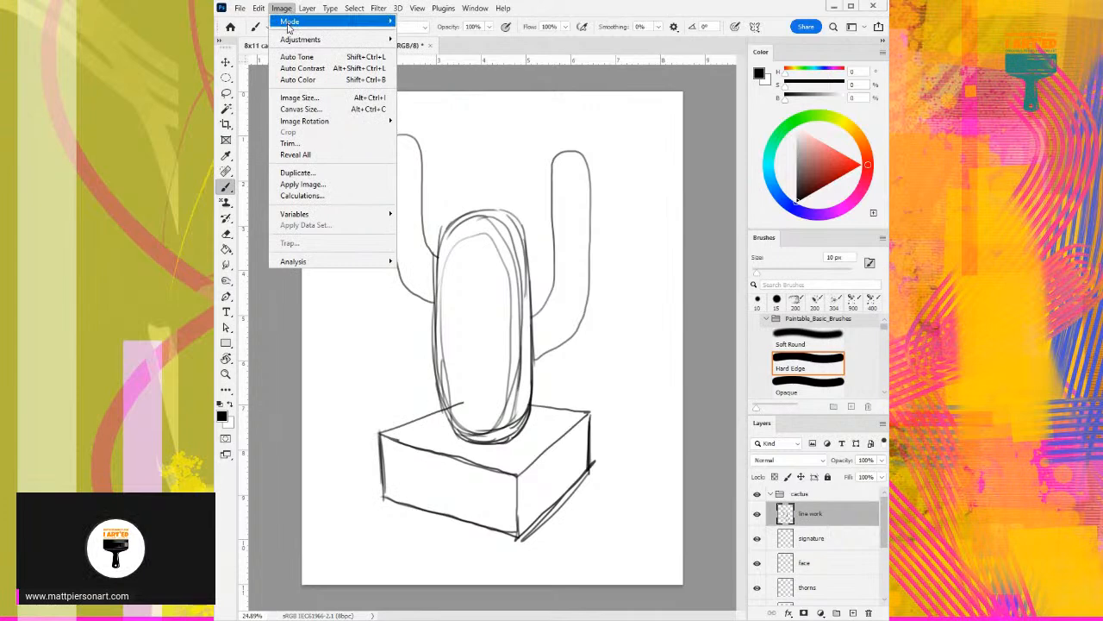
{"action": "mouse_move", "coordinate": [291, 40]}
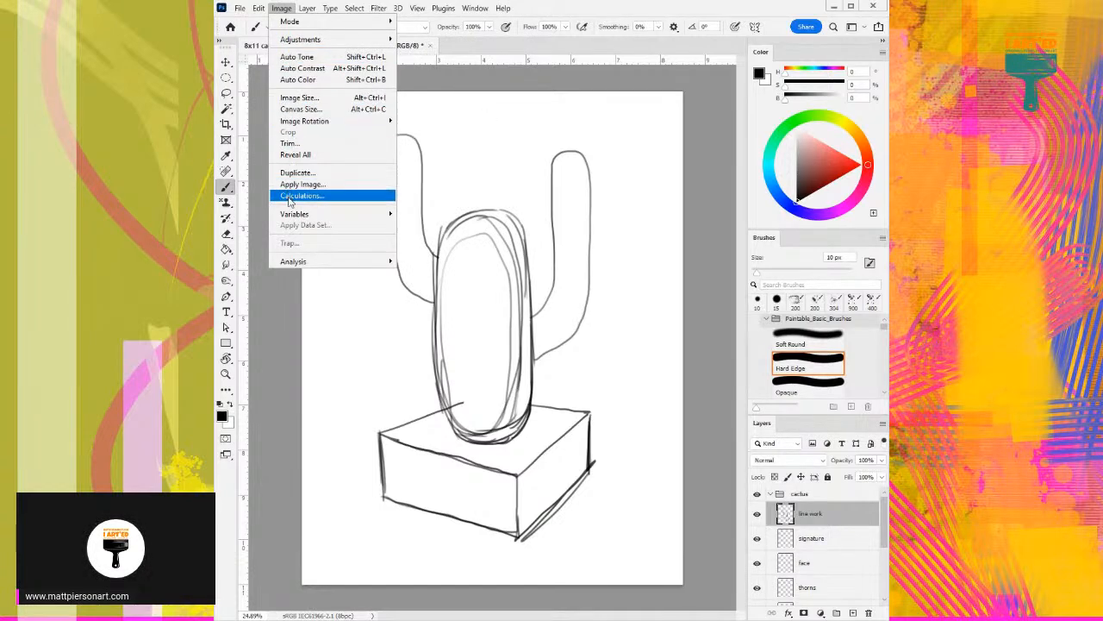
{"action": "mouse_move", "coordinate": [293, 264]}
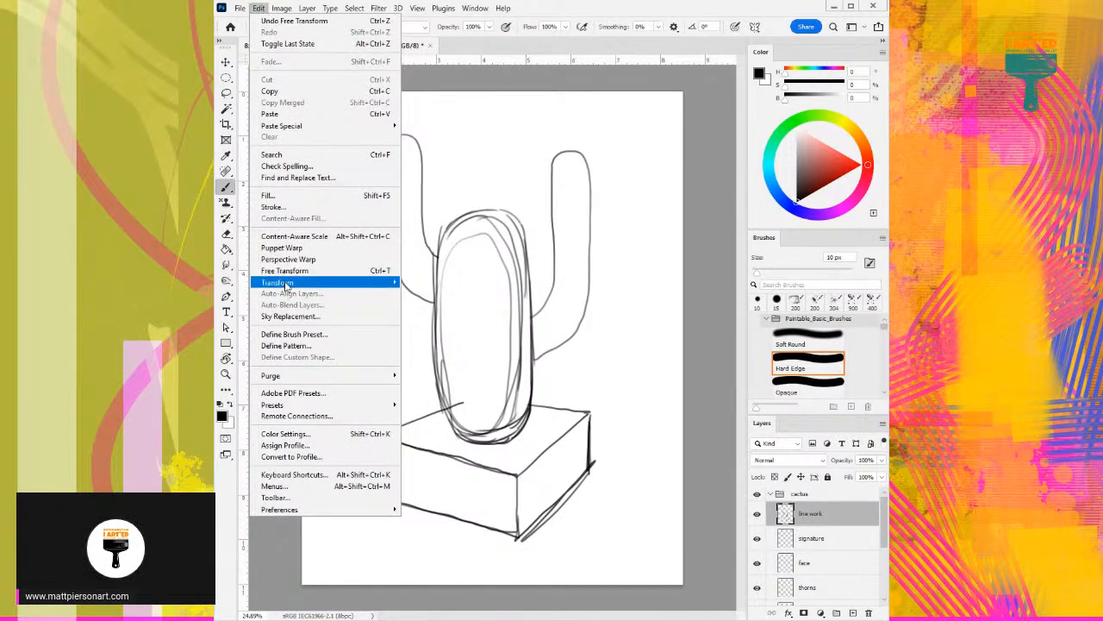
{"action": "mouse_move", "coordinate": [287, 283]}
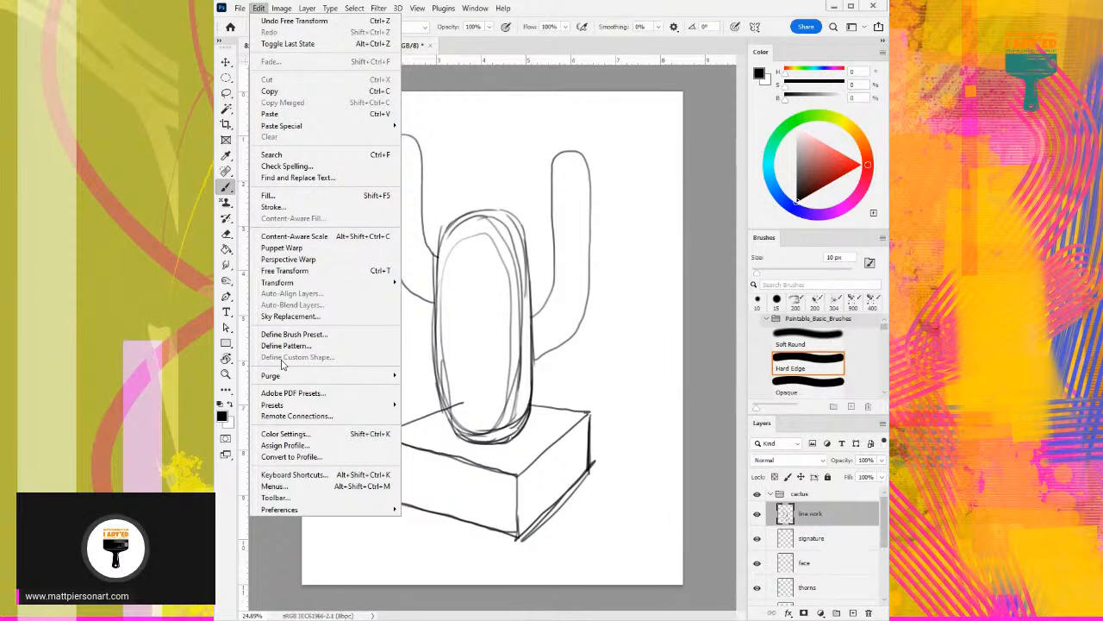
{"action": "left_click", "coordinate": [476, 395]}
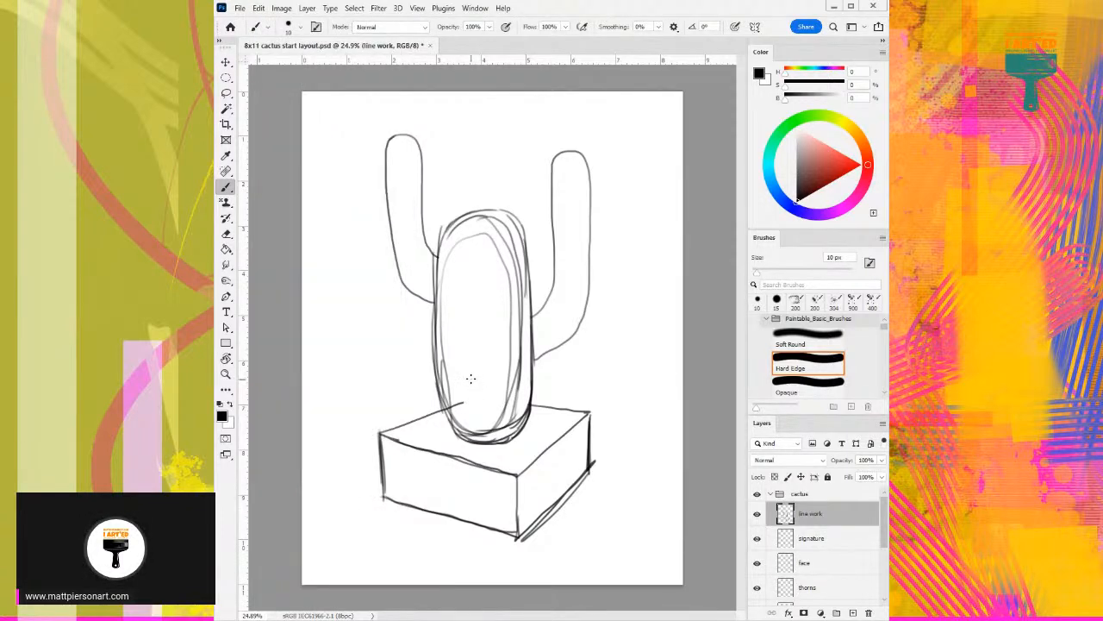
- Shift the entire line work sketch slightly up and to the right with Free Transform
{"action": "key", "text": "v"}
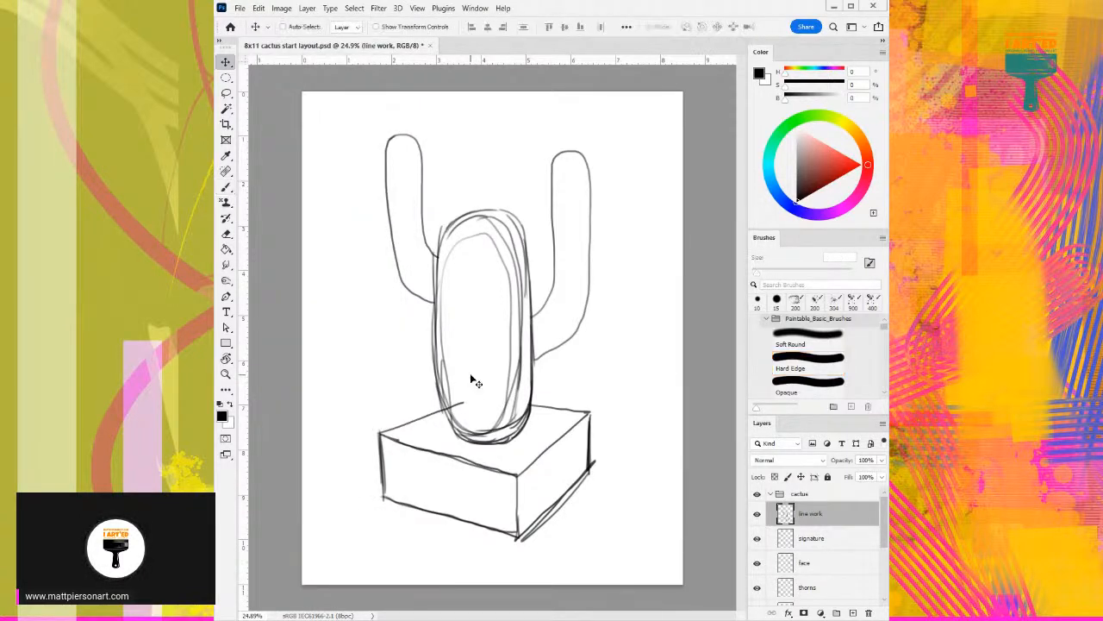
{"action": "mouse_move", "coordinate": [471, 367]}
{"action": "left_mouse_down"}
{"action": "mouse_move", "coordinate": [476, 343]}
{"action": "mouse_move", "coordinate": [477, 356]}
{"action": "mouse_move", "coordinate": [495, 357]}
{"action": "mouse_move", "coordinate": [481, 343]}
{"action": "mouse_move", "coordinate": [483, 388]}
{"action": "mouse_move", "coordinate": [484, 352]}
{"action": "mouse_move", "coordinate": [484, 362]}
{"action": "left_mouse_up"}
{"action": "key", "text": "ctrl+t"}
{"action": "left_click_drag", "start_coordinate": [484, 364], "coordinate": [491, 353]}
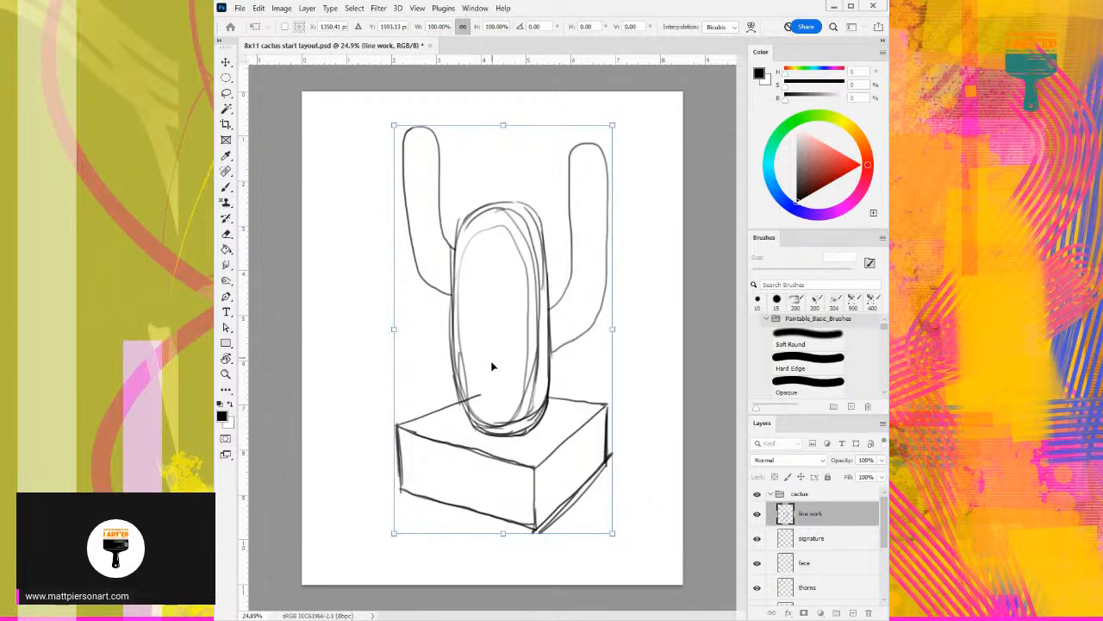
{"action": "left_click", "coordinate": [418, 8]}
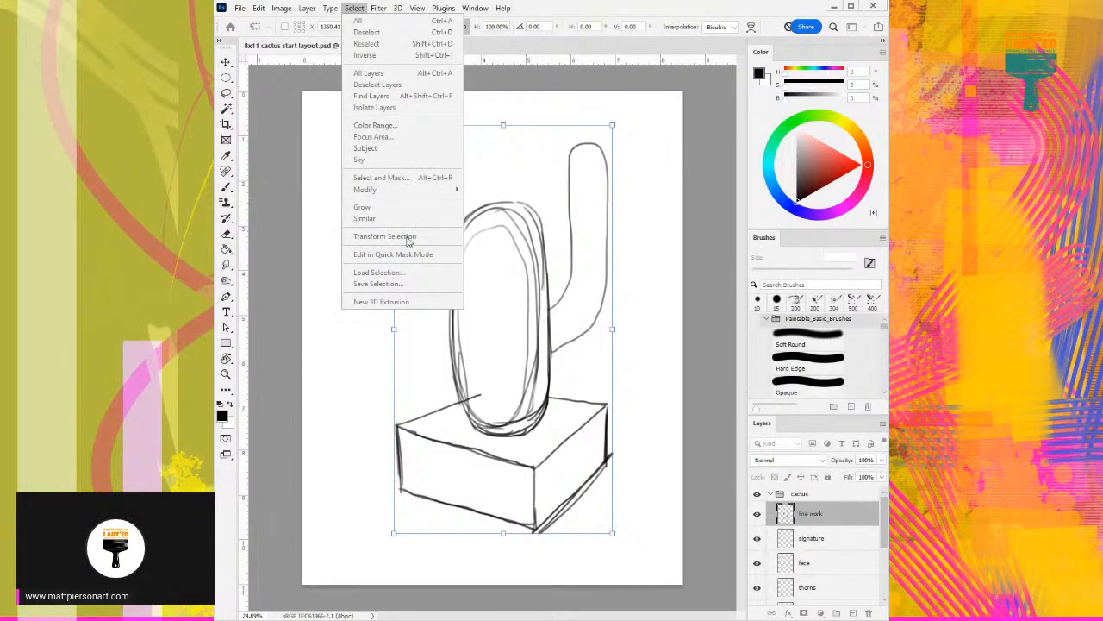
{"action": "left_click", "coordinate": [629, 196]}
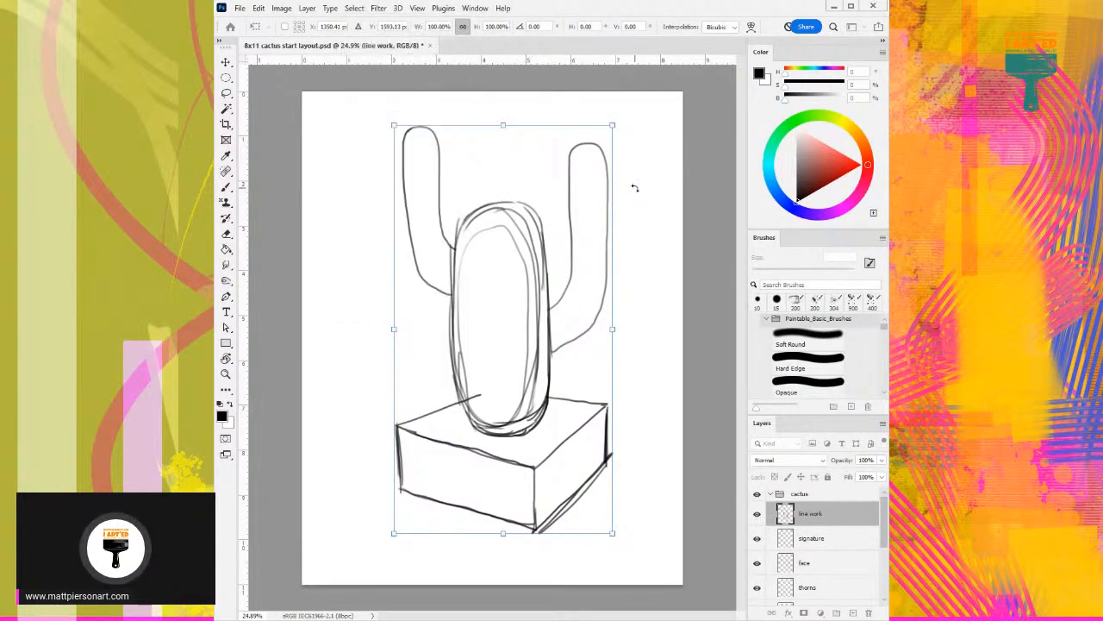
{"action": "key", "text": "Return"}
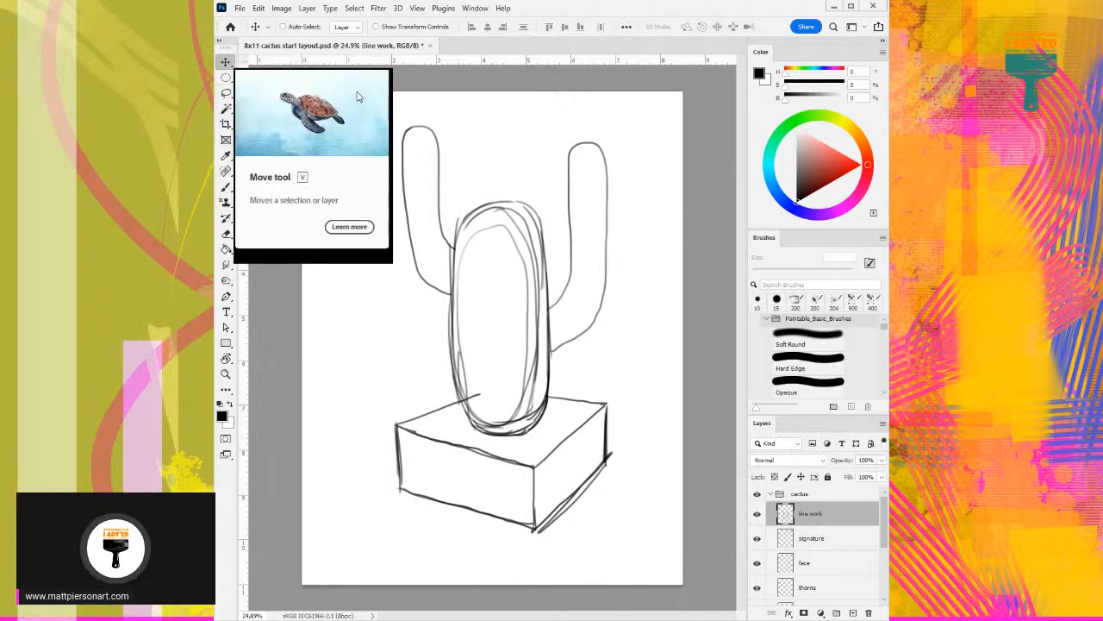
- Select the entire page area with the Rectangular Marquee tool
{"action": "right_click", "coordinate": [226, 78]}
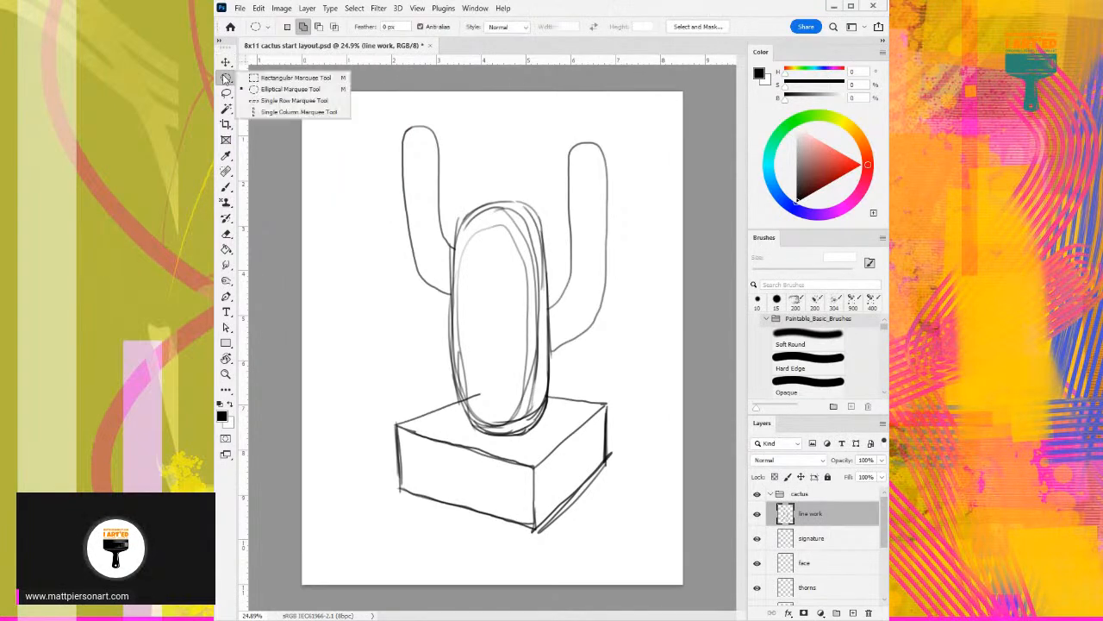
{"action": "left_click", "coordinate": [274, 77]}
{"action": "left_click_drag", "start_coordinate": [285, 72], "coordinate": [715, 598]}
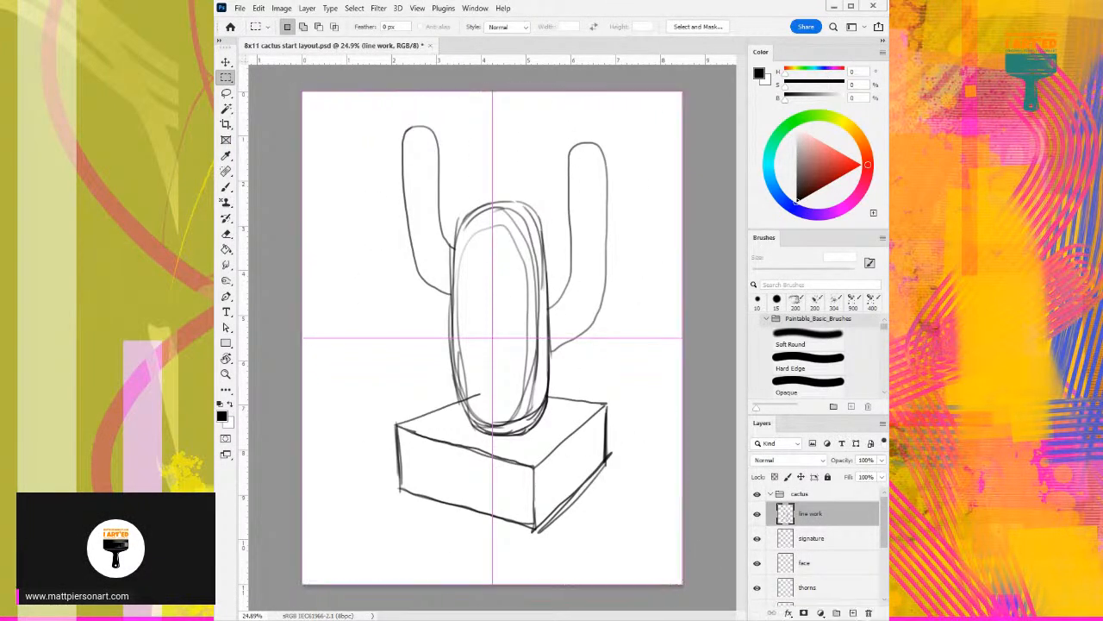
- Align the line work layer to the page selection by Vertical Centers
{"action": "left_click", "coordinate": [282, 8]}
{"action": "mouse_move", "coordinate": [256, 9]}
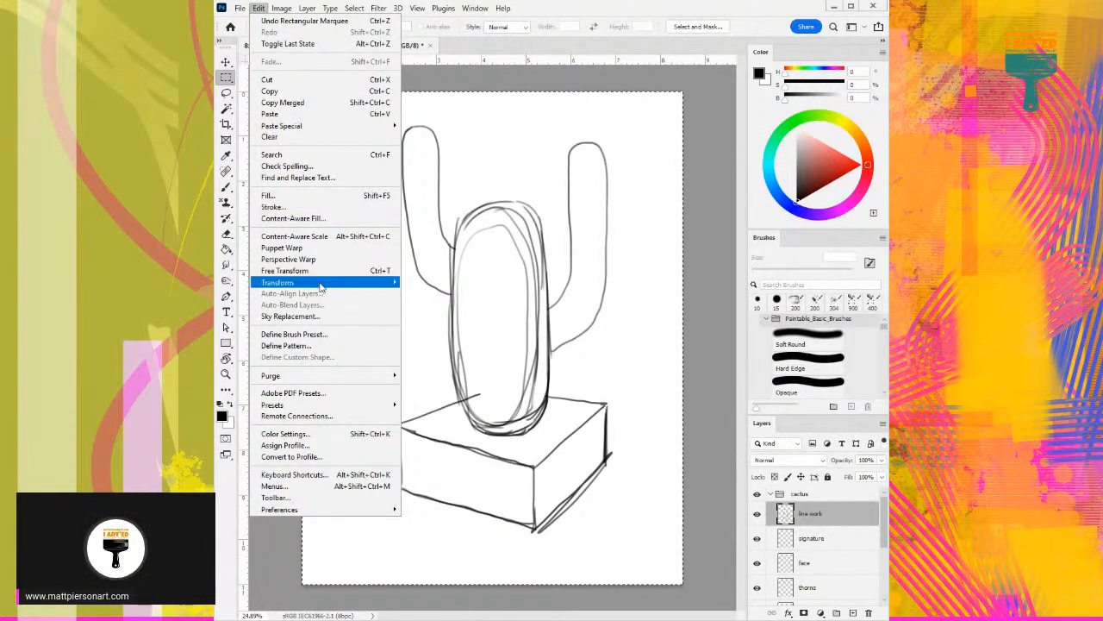
{"action": "mouse_move", "coordinate": [320, 287]}
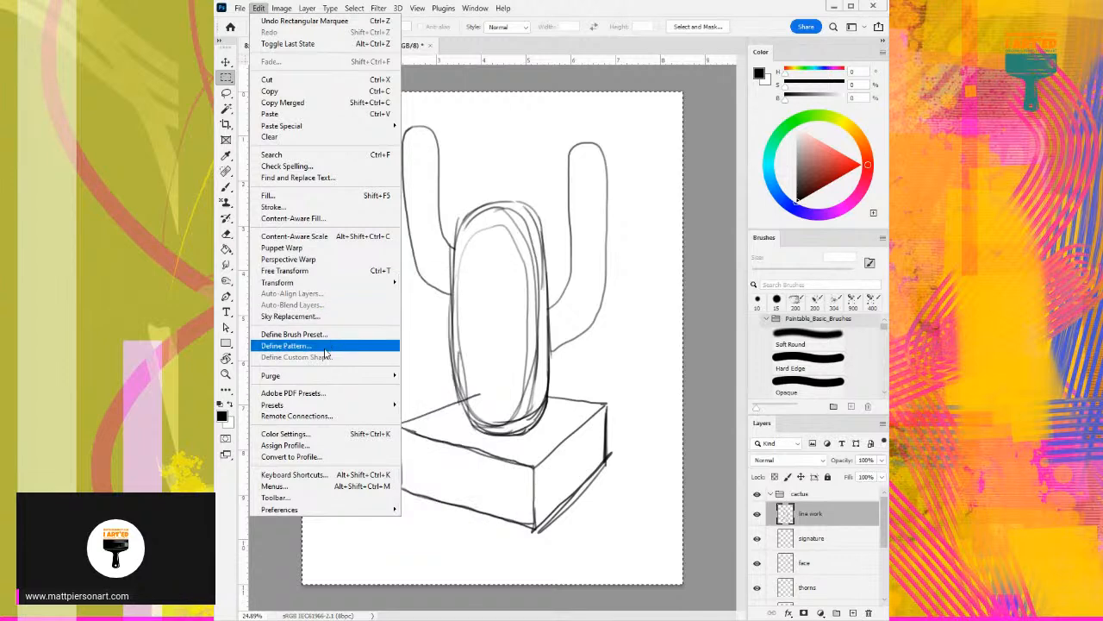
{"action": "mouse_move", "coordinate": [309, 11]}
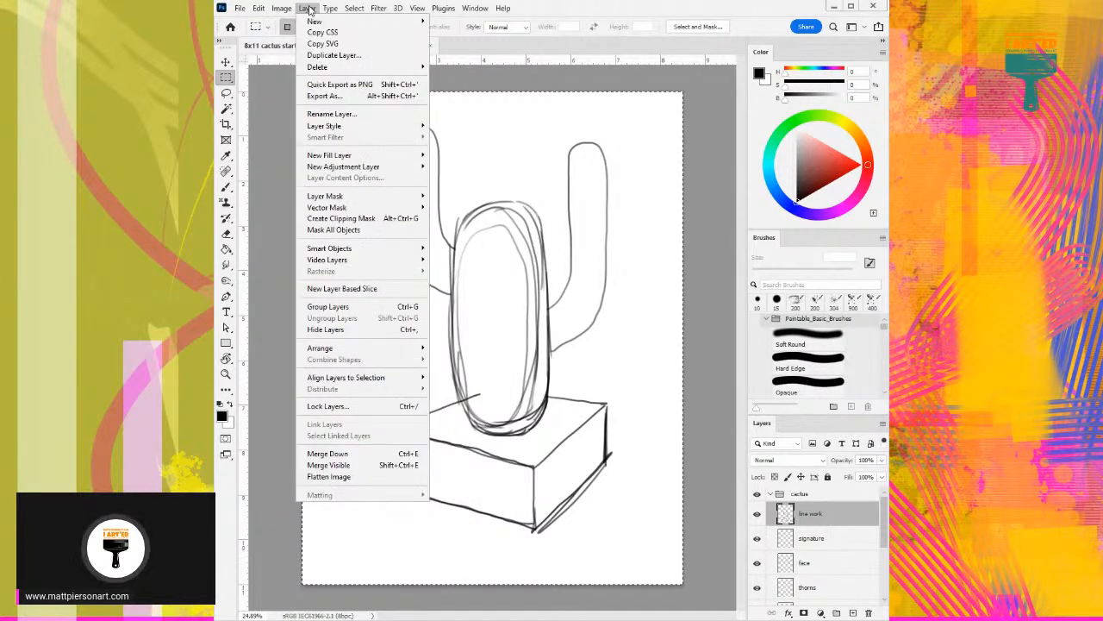
{"action": "mouse_move", "coordinate": [392, 348]}
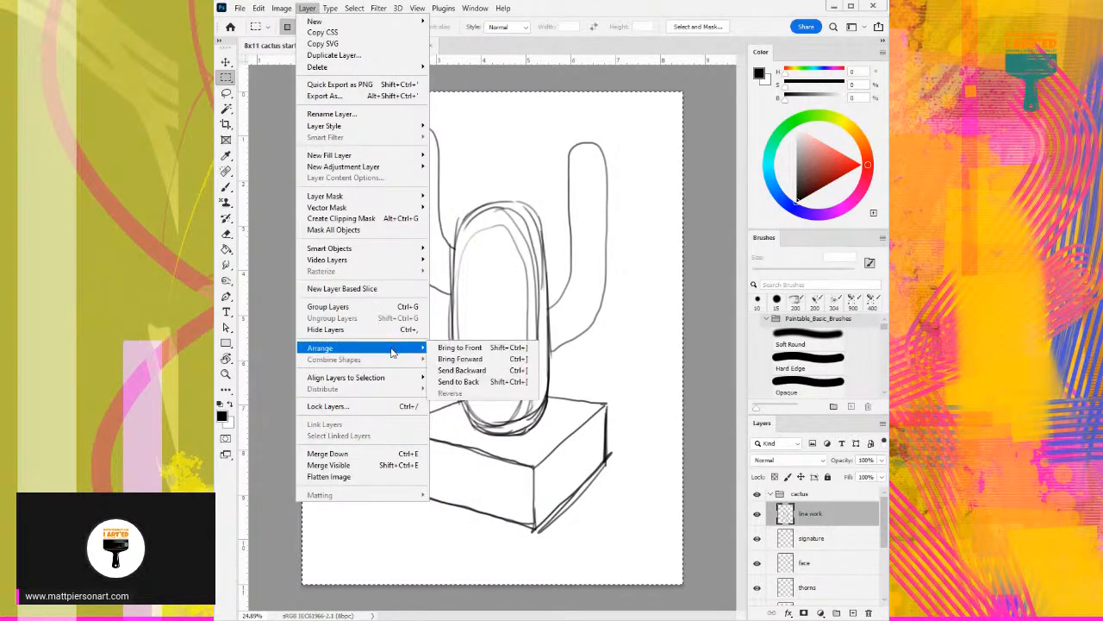
{"action": "mouse_move", "coordinate": [406, 381]}
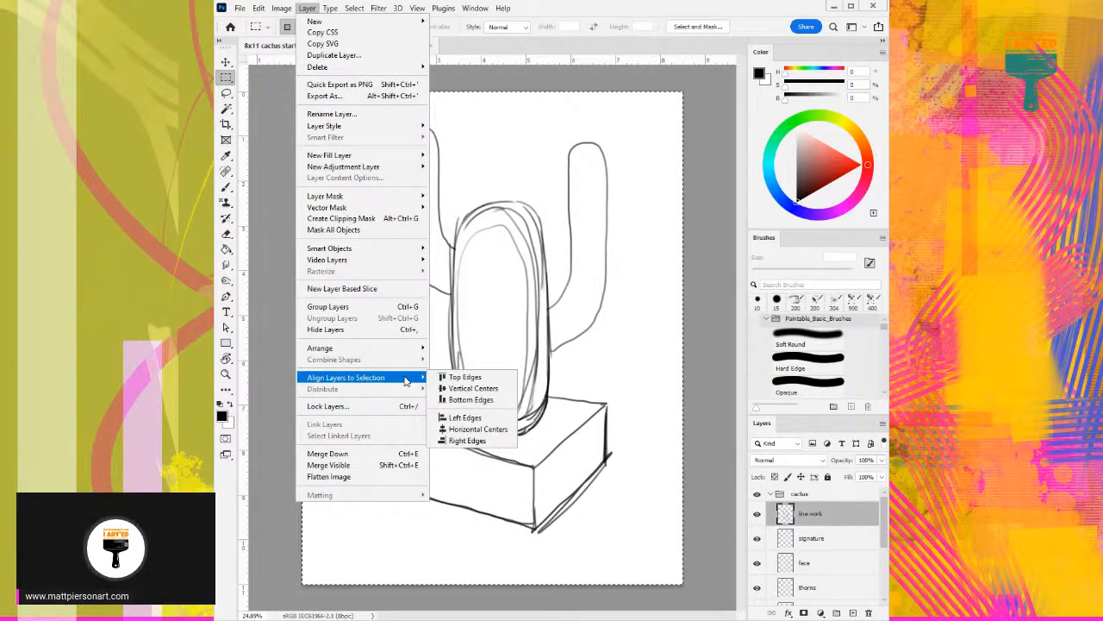
{"action": "left_click", "coordinate": [473, 388]}
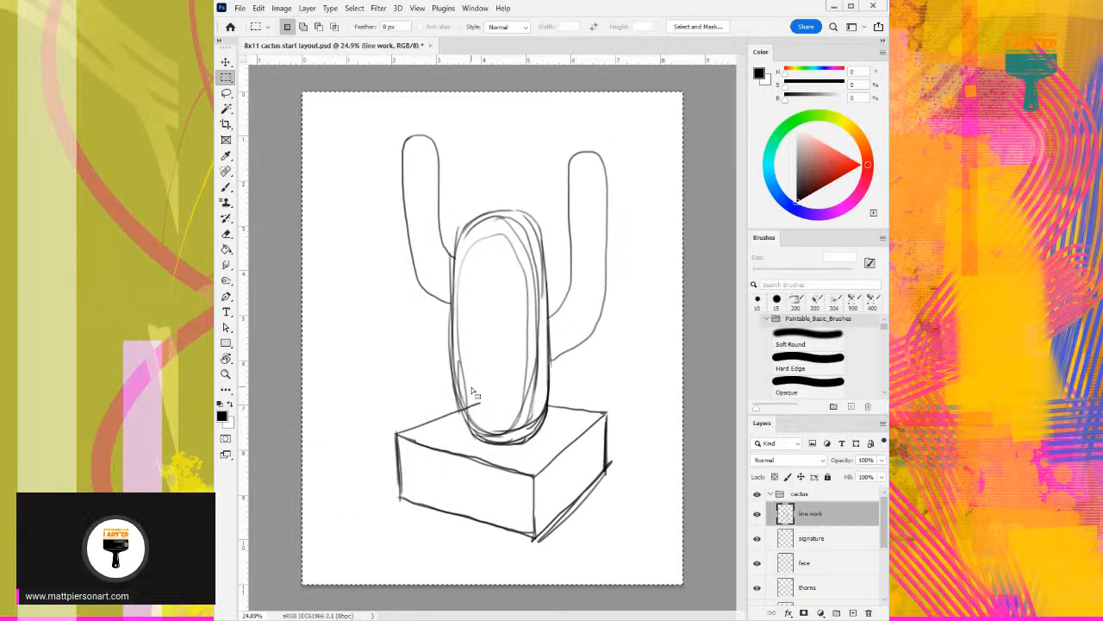
- Align the line work layer to the page selection by Horizontal Centers and clear the selection
{"action": "left_click", "coordinate": [282, 8]}
{"action": "mouse_move", "coordinate": [308, 8]}
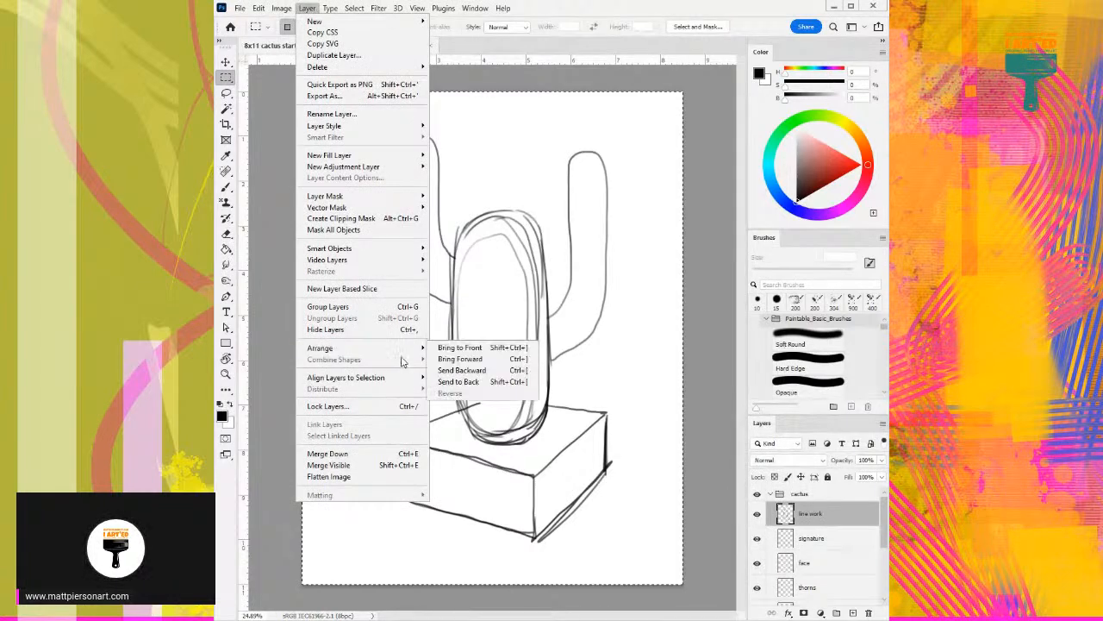
{"action": "mouse_move", "coordinate": [404, 378]}
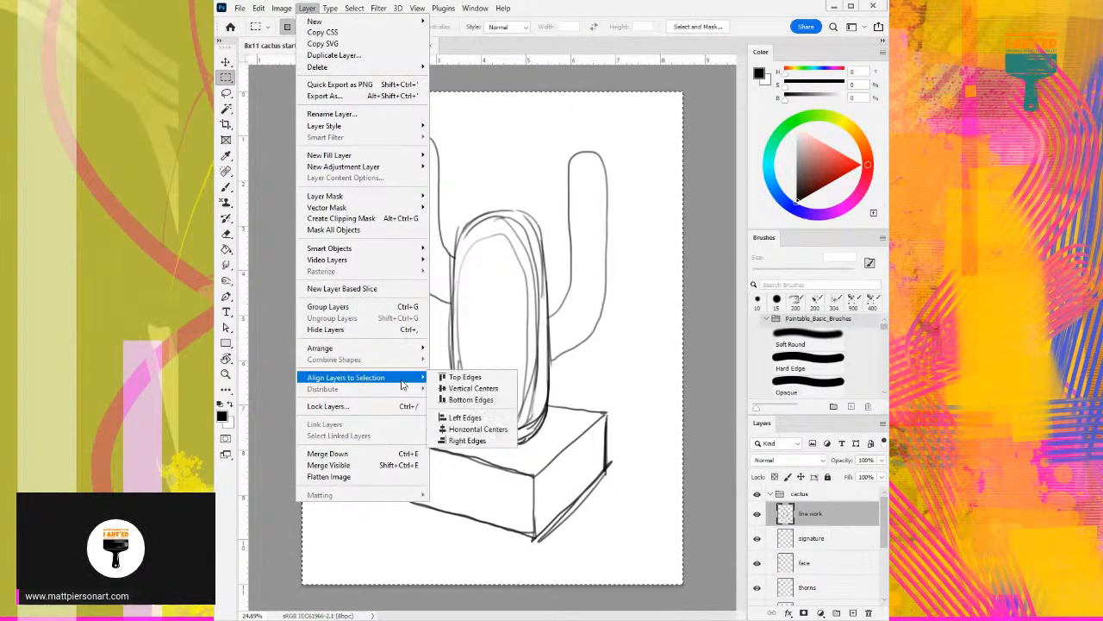
{"action": "left_click", "coordinate": [472, 429]}
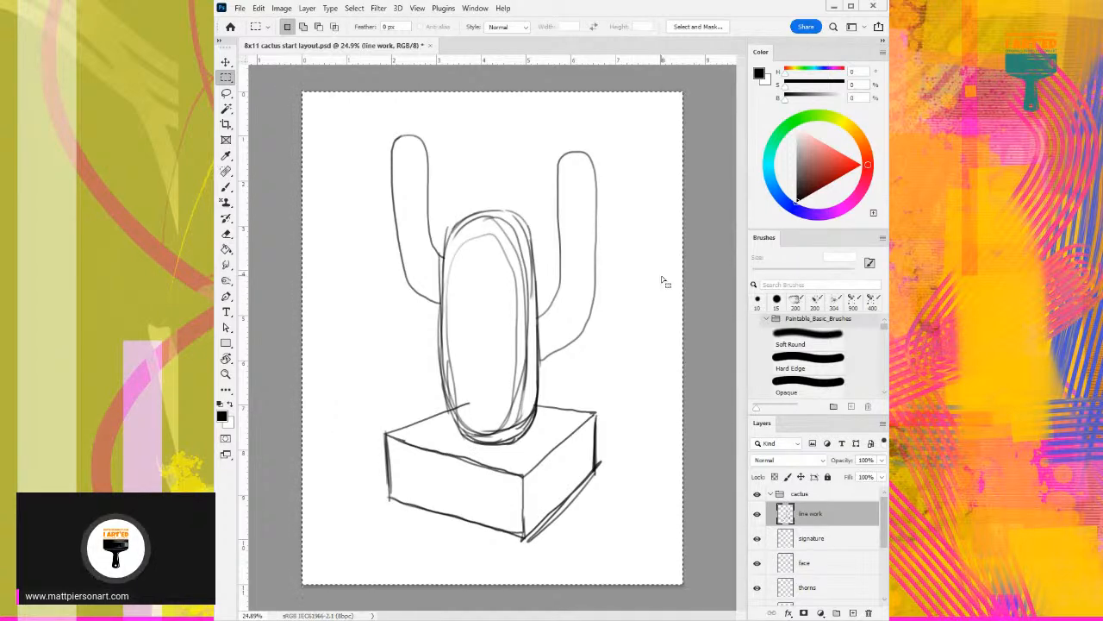
{"action": "key", "text": "ctrl+d"}
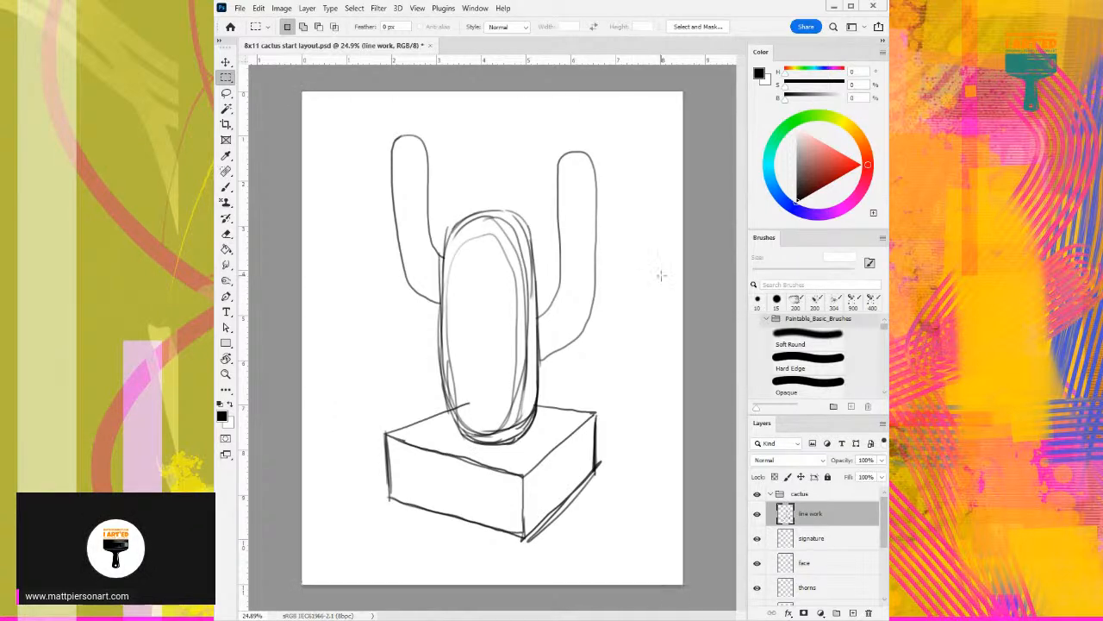
{"action": "left_click", "coordinate": [309, 8]}
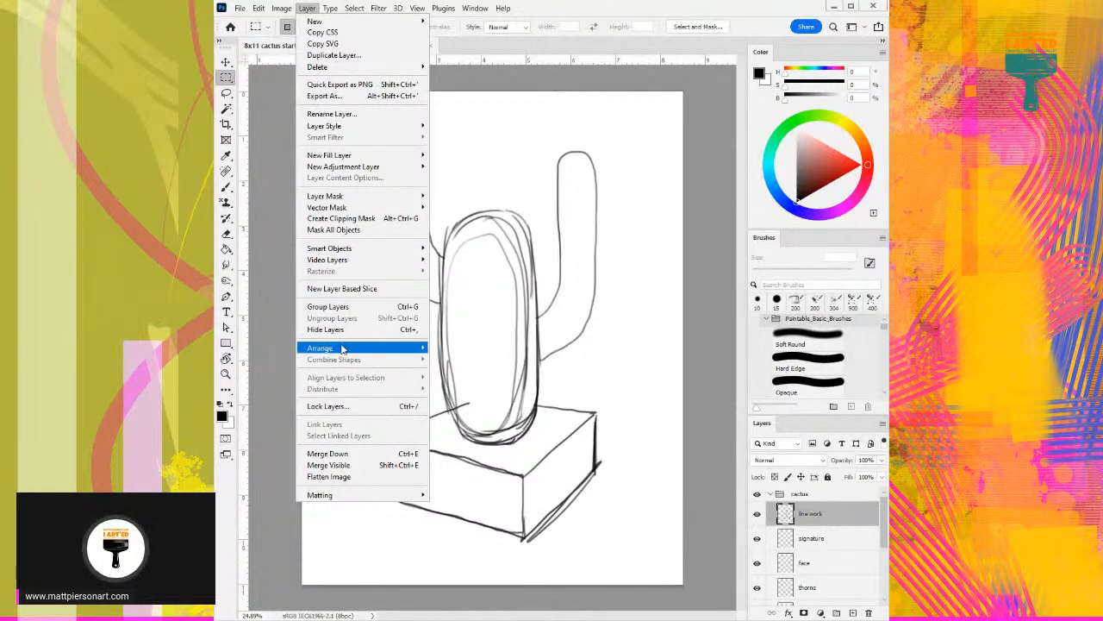
{"action": "mouse_move", "coordinate": [342, 348]}
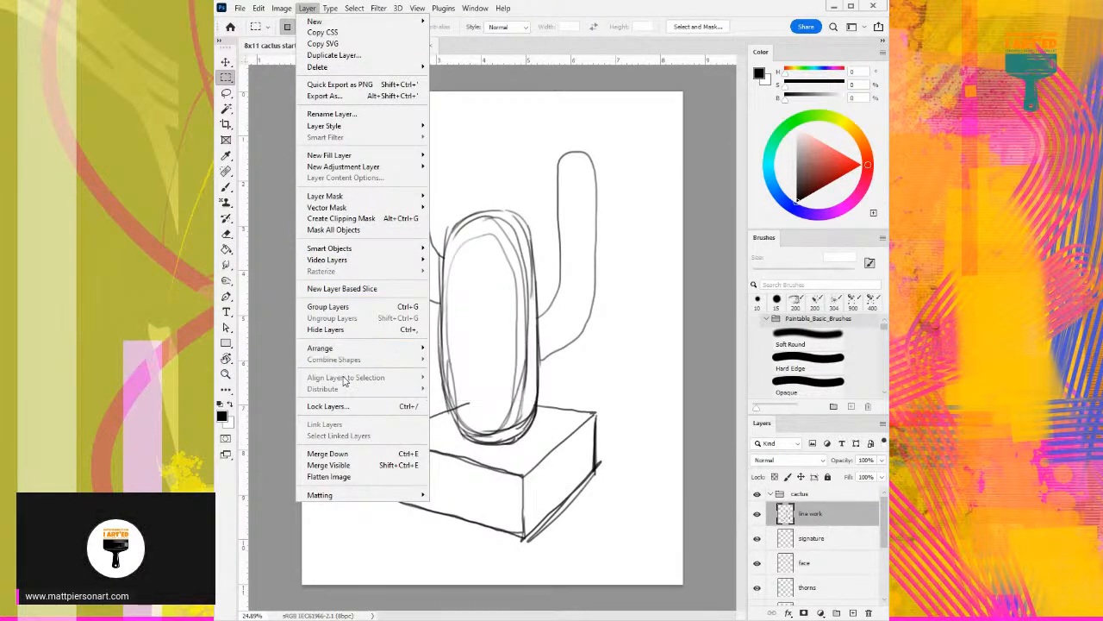
{"action": "left_click", "coordinate": [572, 46]}
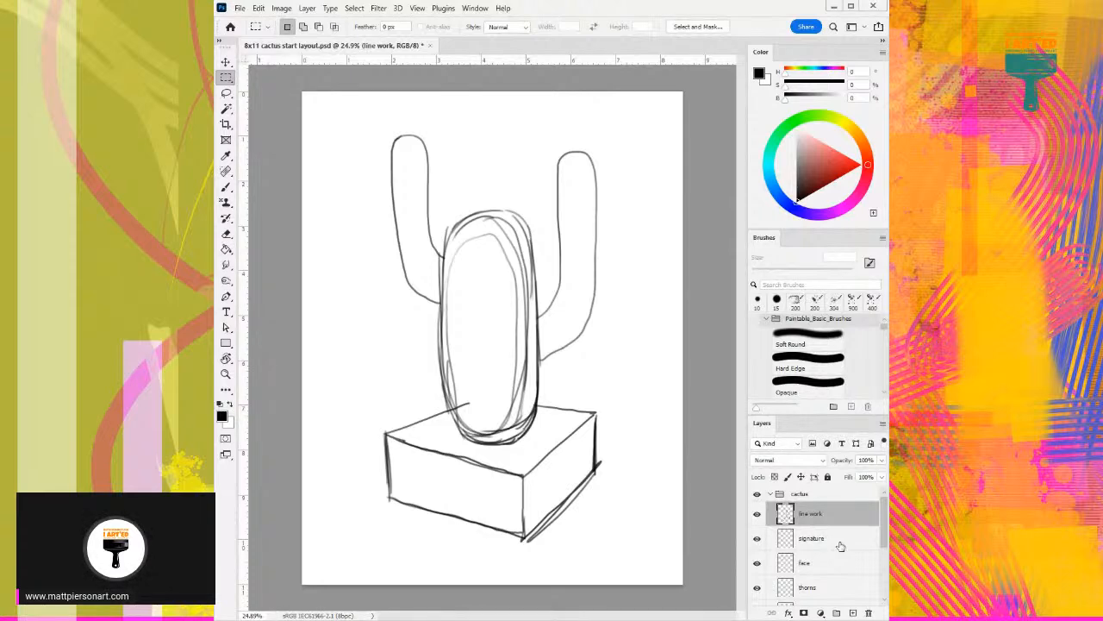
- Make the pot layer active and choose the Opaque brush from the Paintable_Basic_Brushes set
{"action": "scroll", "coordinate": [840, 546], "scroll_direction": "down", "scroll_amount": 5}
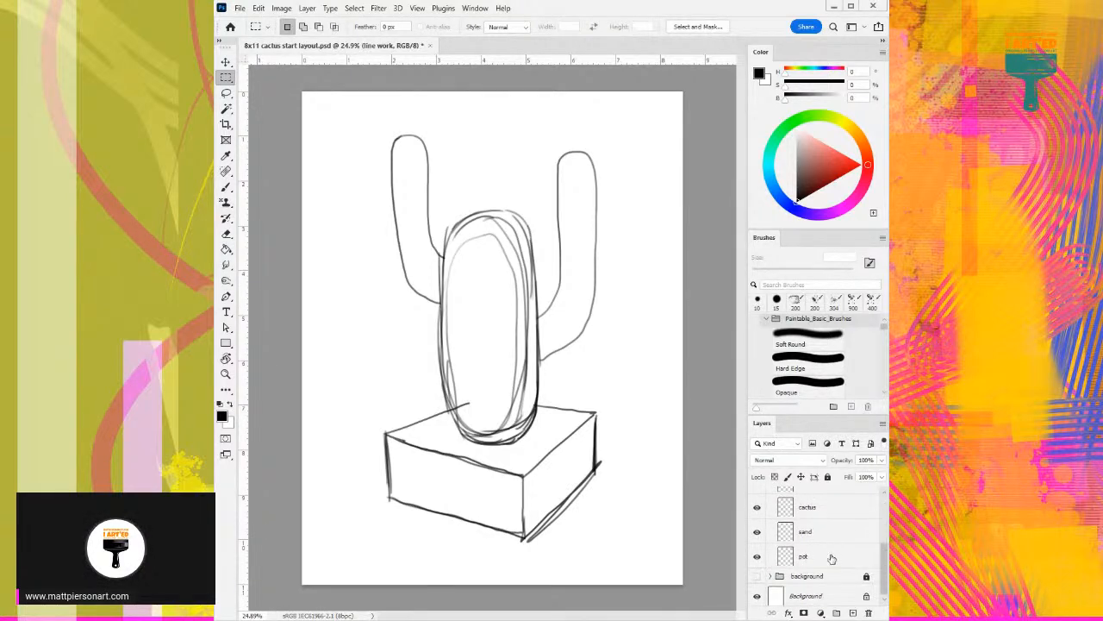
{"action": "left_click", "coordinate": [822, 559]}
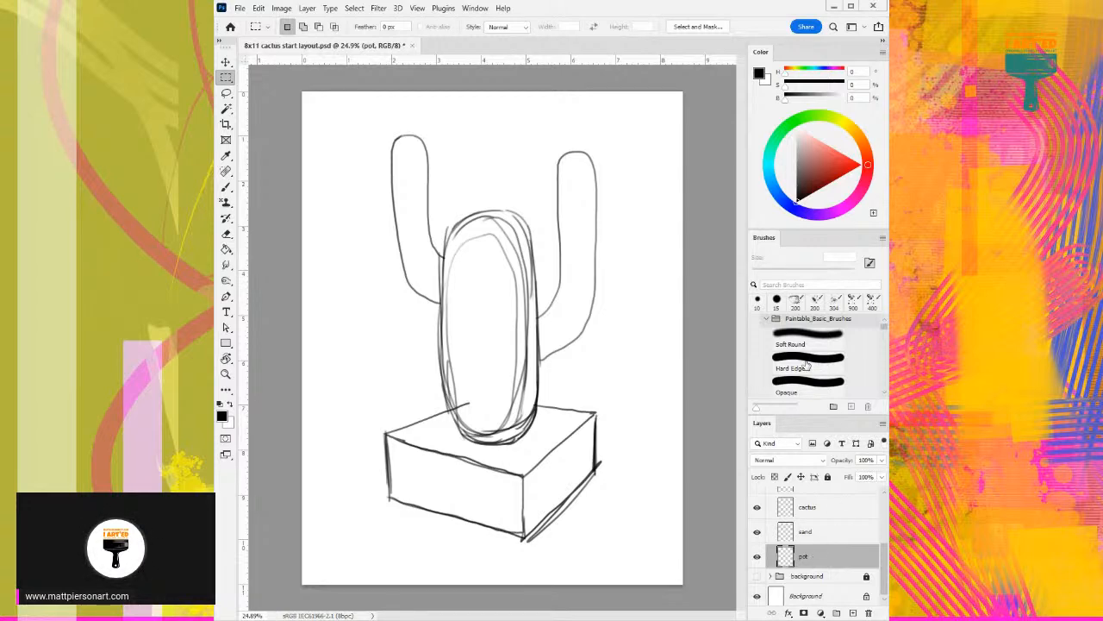
{"action": "scroll", "coordinate": [807, 382], "scroll_direction": "down", "scroll_amount": 3}
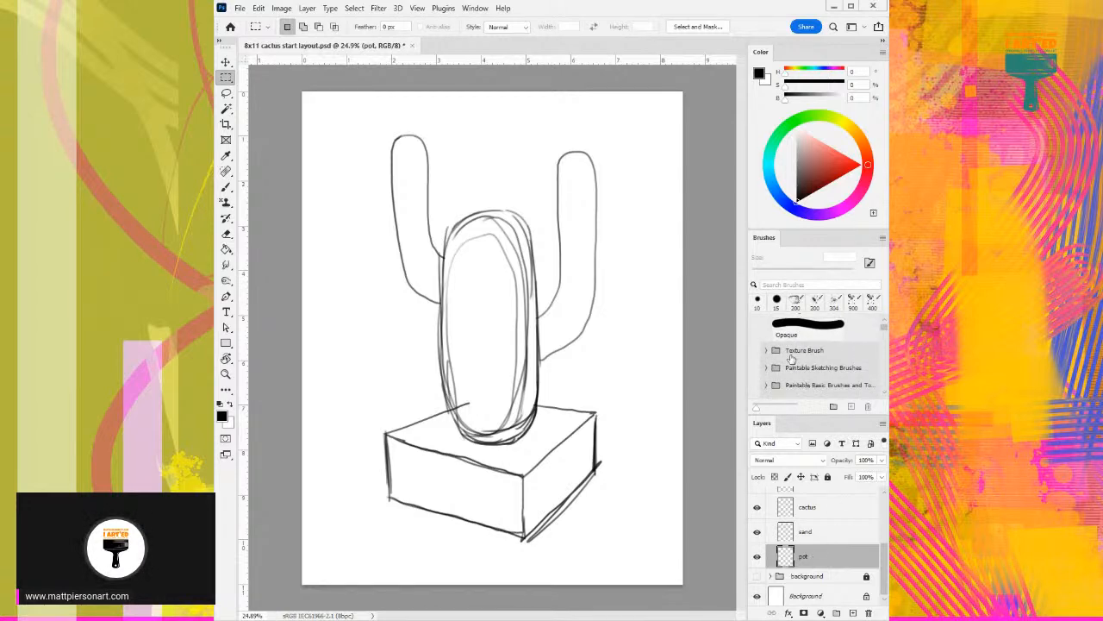
{"action": "scroll", "coordinate": [791, 360], "scroll_direction": "up", "scroll_amount": 2}
{"action": "left_click", "coordinate": [812, 352]}
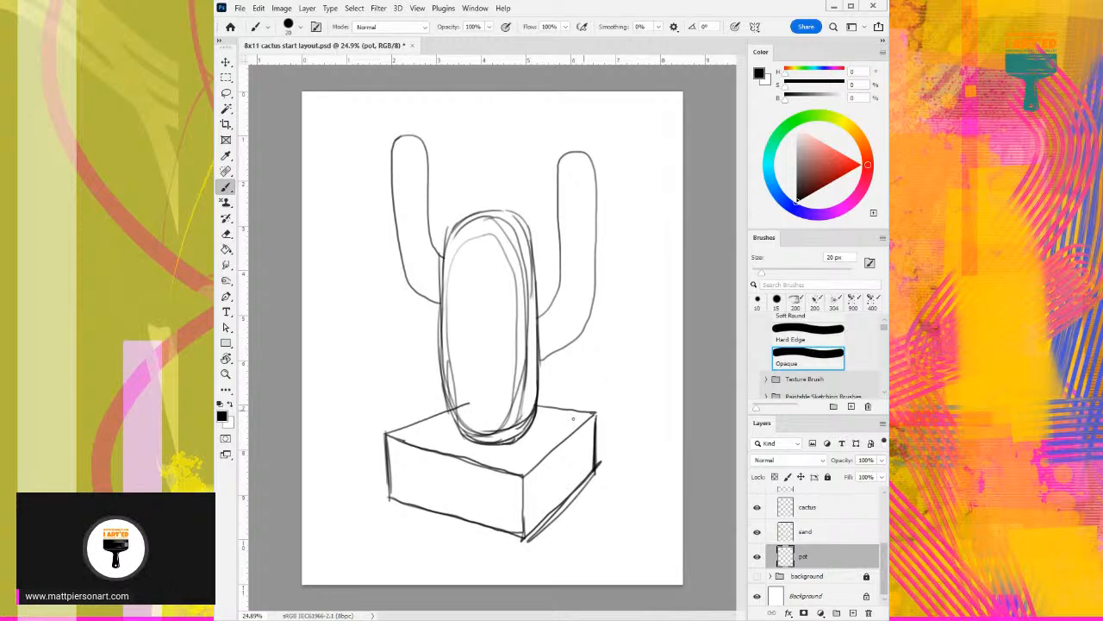
- Cover the whole pot sketch and slightly beyond its outline with brown (H 29, S 100, B 57) using a large Opaque brush
{"action": "left_click_drag", "start_coordinate": [858, 141], "coordinate": [862, 134]}
{"action": "left_click", "coordinate": [831, 153]}
{"action": "left_click", "coordinate": [828, 156]}
{"action": "left_click", "coordinate": [861, 141]}
{"action": "left_click", "coordinate": [833, 171]}
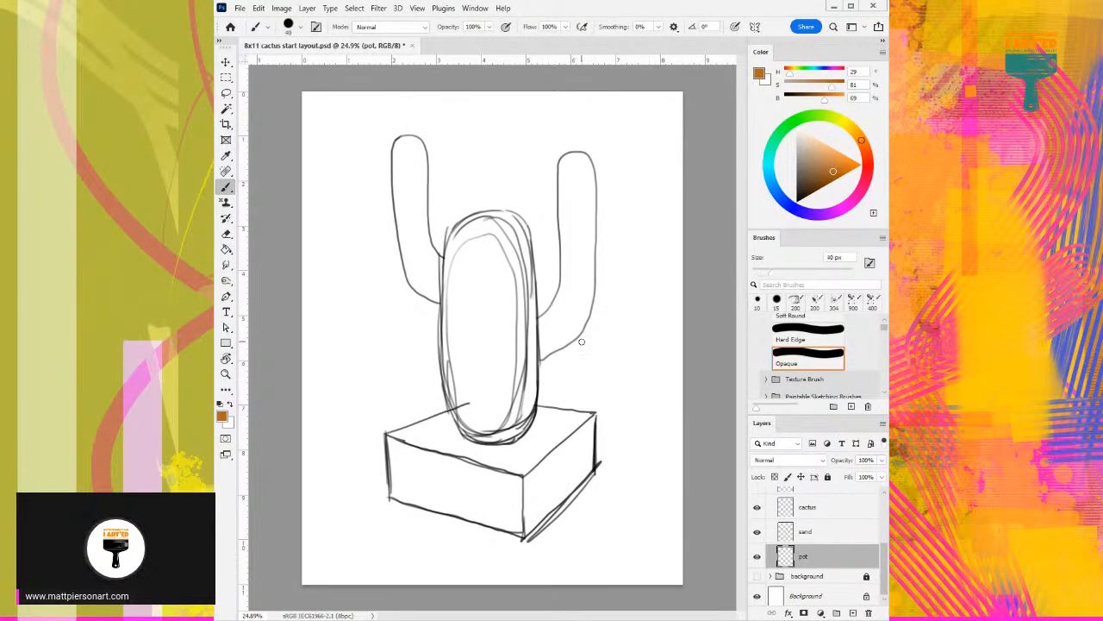
{"action": "key", "text": "bracketright"}
{"action": "key", "text": "bracketright"}
{"action": "key", "text": "bracketright"}
{"action": "key", "text": "bracketright"}
{"action": "key", "text": "bracketright"}
{"action": "key", "text": "bracketright"}
{"action": "key", "text": "bracketright"}
{"action": "key", "text": "bracketright"}
{"action": "left_click", "coordinate": [834, 180]}
{"action": "mouse_move", "coordinate": [406, 431]}
{"action": "left_mouse_down"}
{"action": "mouse_move", "coordinate": [410, 478]}
{"action": "mouse_move", "coordinate": [528, 510]}
{"action": "mouse_move", "coordinate": [578, 469]}
{"action": "mouse_move", "coordinate": [604, 429]}
{"action": "mouse_move", "coordinate": [498, 473]}
{"action": "mouse_move", "coordinate": [450, 463]}
{"action": "mouse_move", "coordinate": [450, 439]}
{"action": "mouse_move", "coordinate": [485, 415]}
{"action": "mouse_move", "coordinate": [553, 427]}
{"action": "mouse_move", "coordinate": [560, 383]}
{"action": "left_mouse_up"}
{"action": "key", "text": "bracketleft"}
{"action": "key", "text": "bracketleft"}
{"action": "key", "text": "bracketleft"}
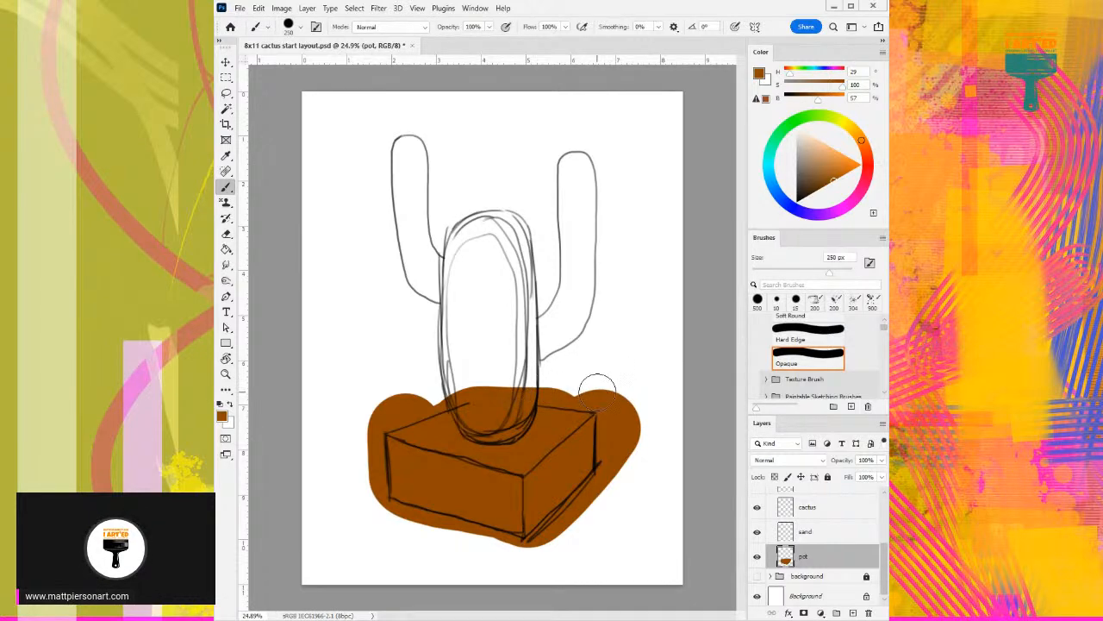
{"action": "left_click", "coordinate": [599, 395]}
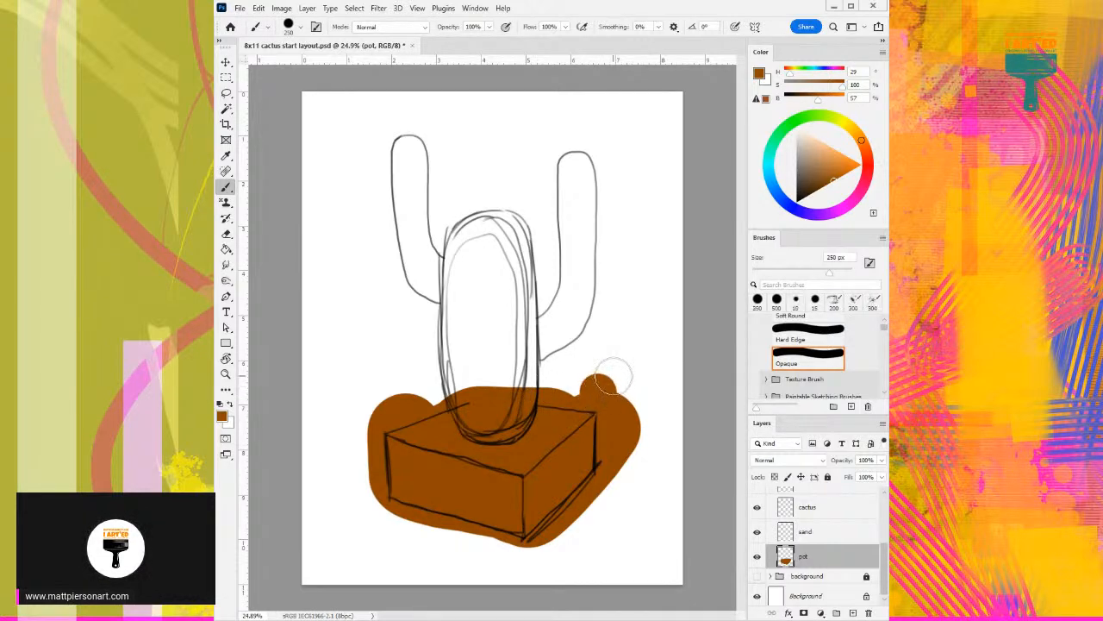
- Erase the brown paint outside the pot's back-right edge and right side with a 300 px eraser
{"action": "key", "text": "e"}
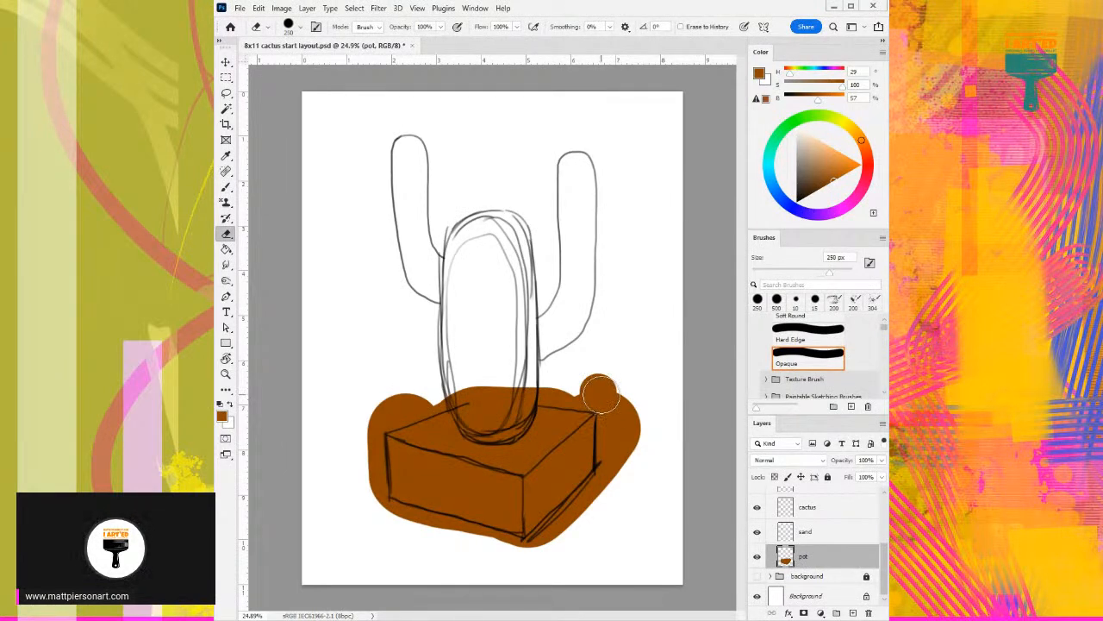
{"action": "key", "text": "bracketright"}
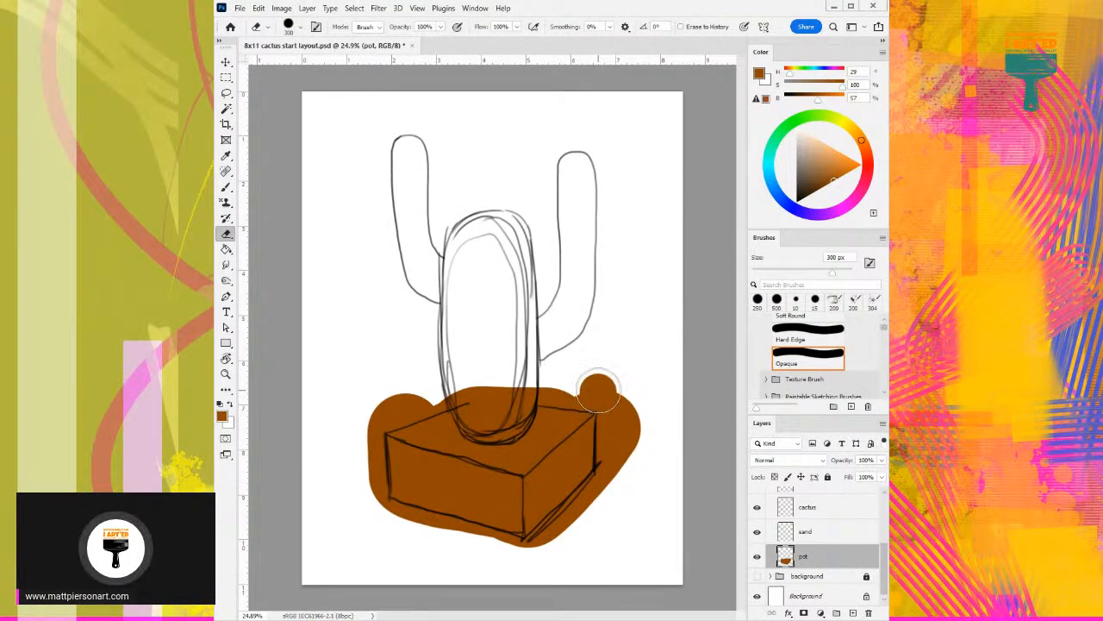
{"action": "left_click_drag", "start_coordinate": [600, 395], "coordinate": [603, 370]}
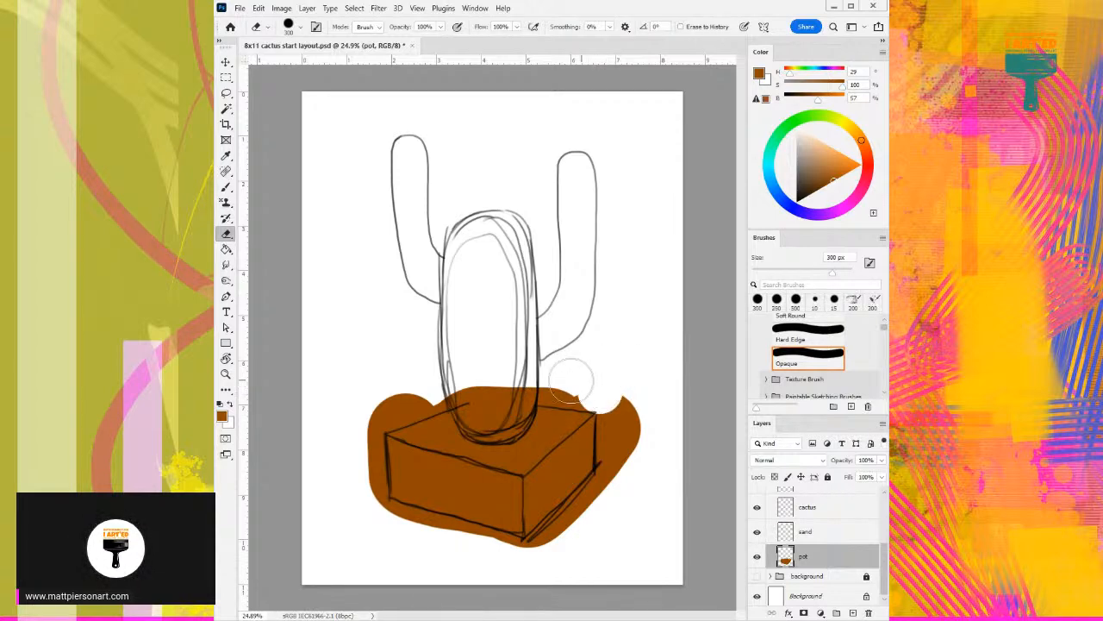
{"action": "left_click", "coordinate": [542, 382], "text": "shift"}
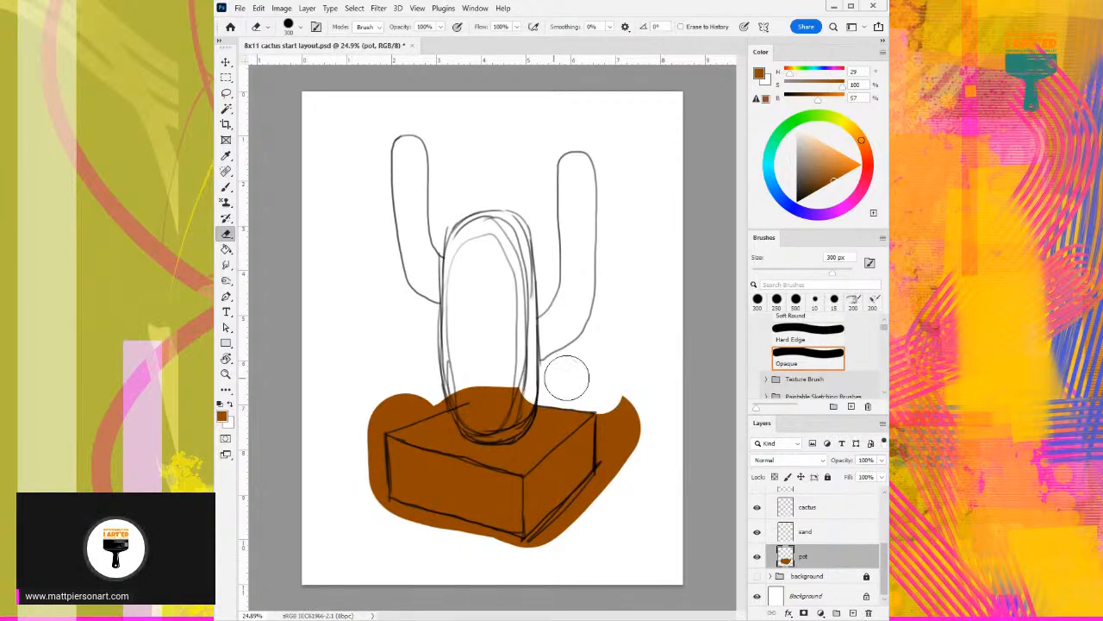
{"action": "left_click", "coordinate": [619, 416]}
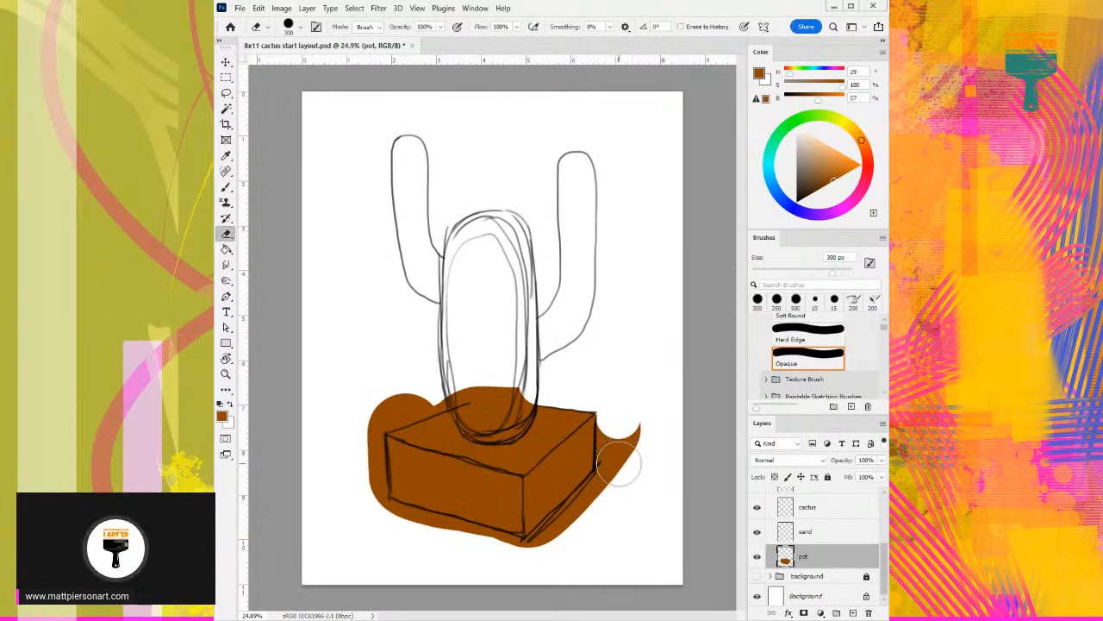
{"action": "left_click", "coordinate": [616, 467], "text": "shift"}
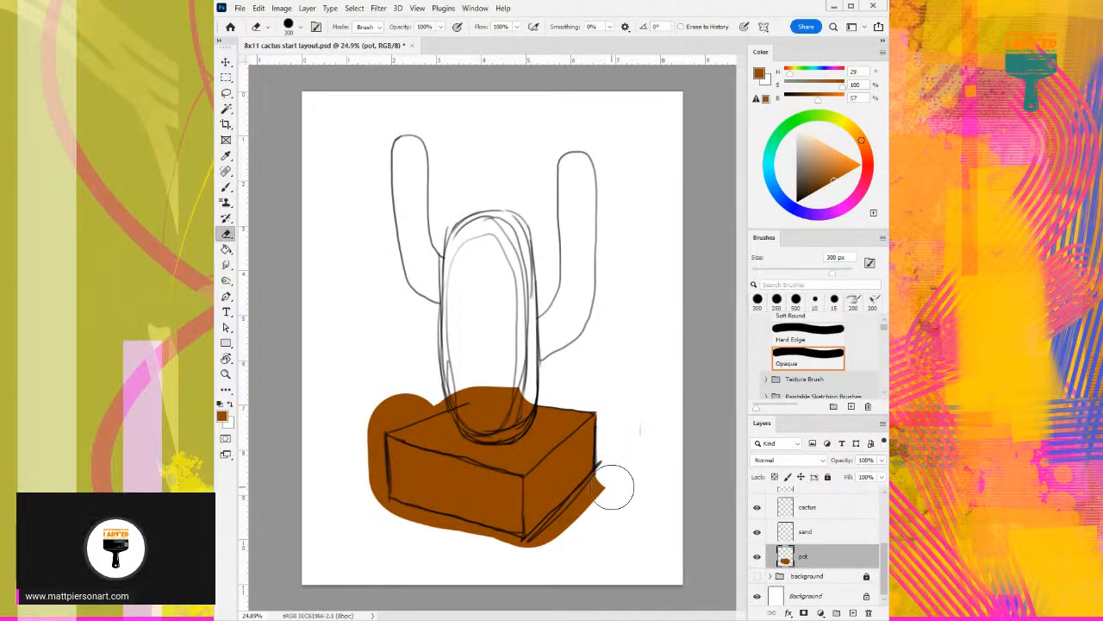
- Erase the excess brown along the pot's bottom edges, left side and back-left edge
{"action": "left_click", "coordinate": [536, 560], "text": "shift"}
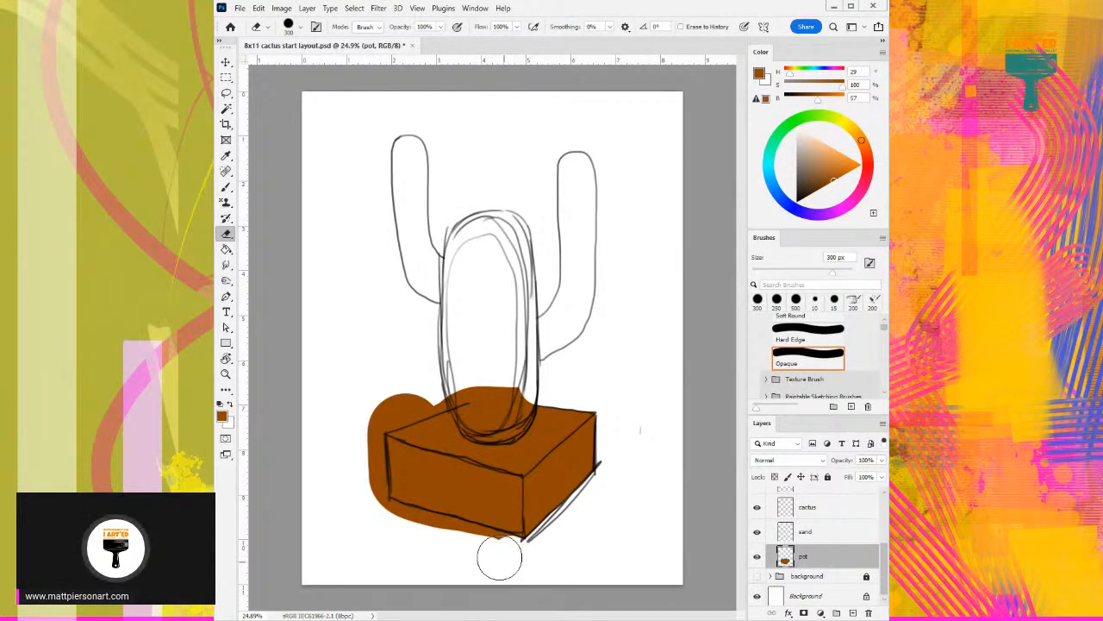
{"action": "left_click", "coordinate": [378, 517], "text": "shift"}
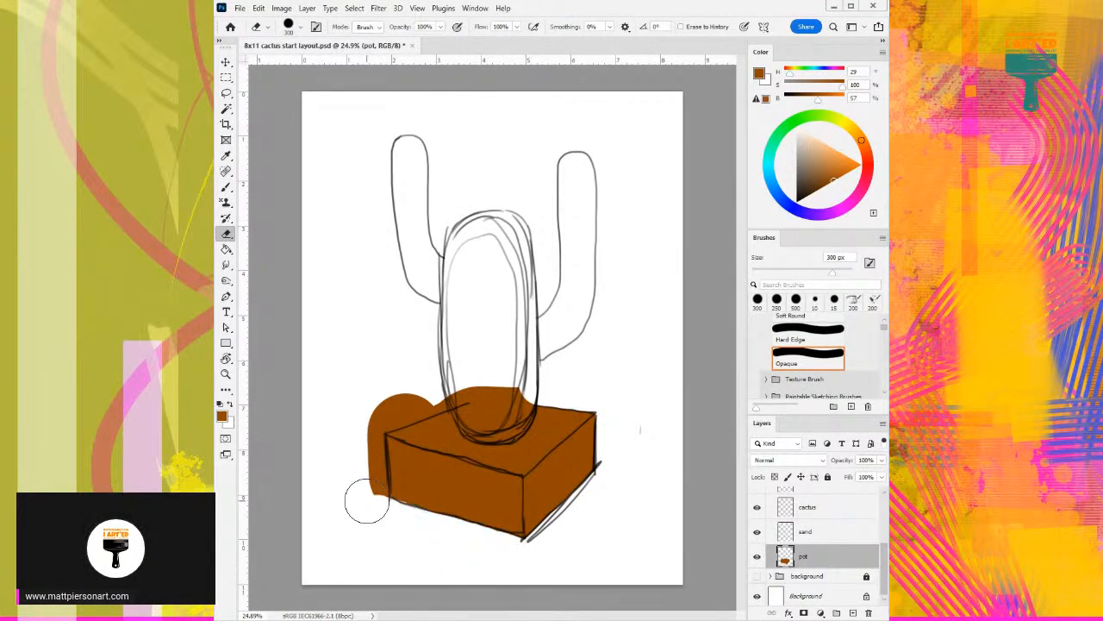
{"action": "left_click", "coordinate": [361, 431], "text": "shift"}
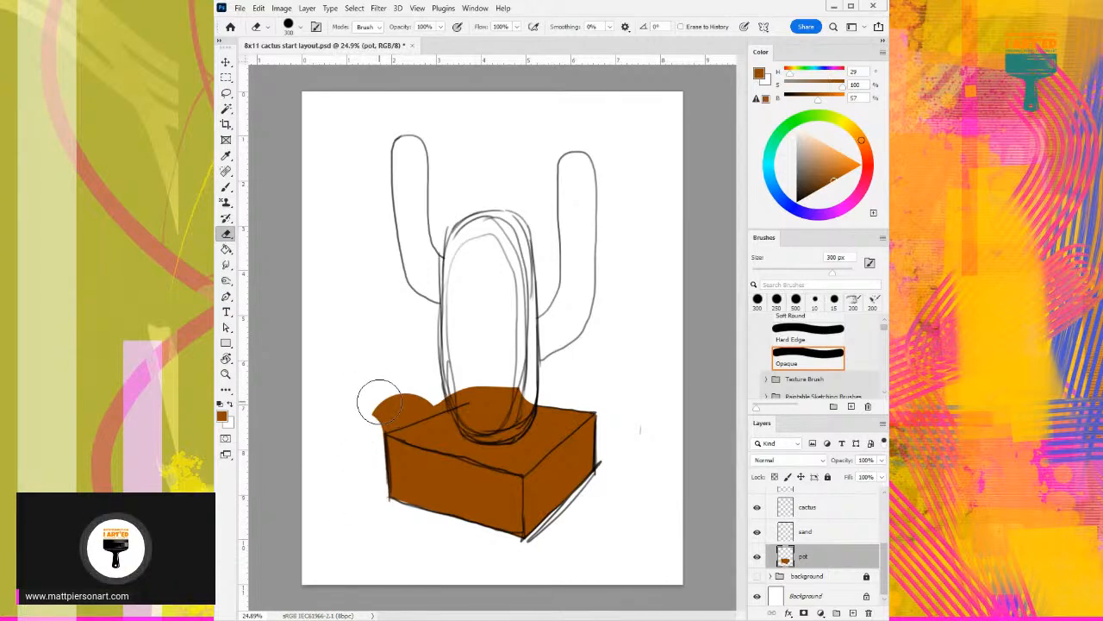
{"action": "mouse_move", "coordinate": [379, 412]}
{"action": "left_mouse_down"}
{"action": "mouse_move", "coordinate": [416, 381]}
{"action": "mouse_move", "coordinate": [414, 405]}
{"action": "left_mouse_up"}
- Enlarge the eraser to 900 px and clean stray brown specks off the page around the sketch
{"action": "key", "text": "bracketright"}
{"action": "key", "text": "bracketright"}
{"action": "key", "text": "bracketright"}
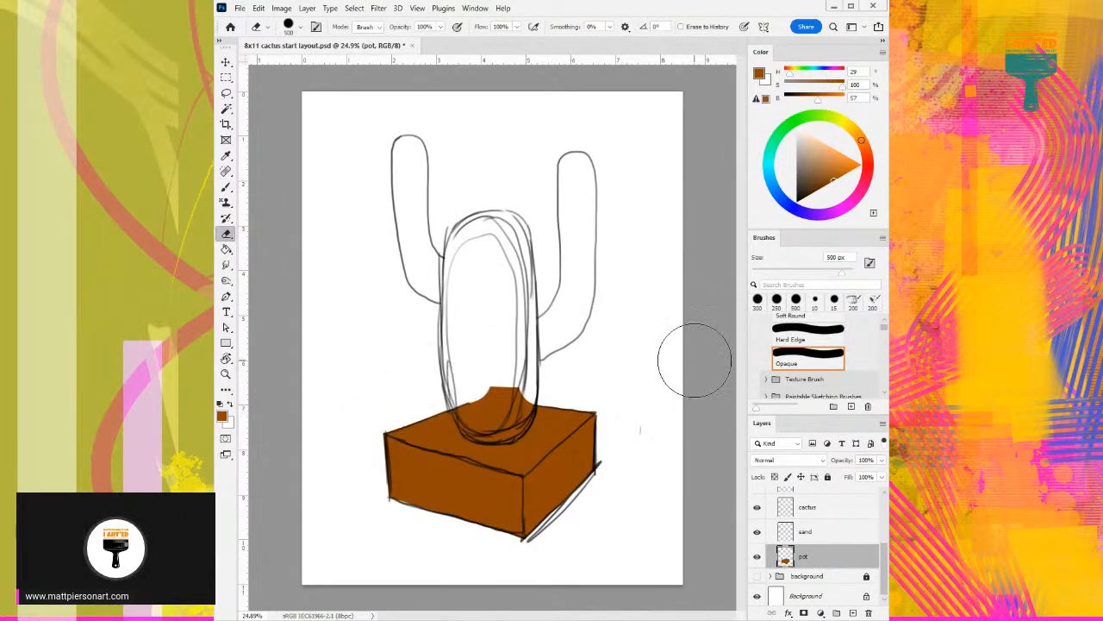
{"action": "key", "text": "bracketright"}
{"action": "key", "text": "bracketright"}
{"action": "key", "text": "bracketright"}
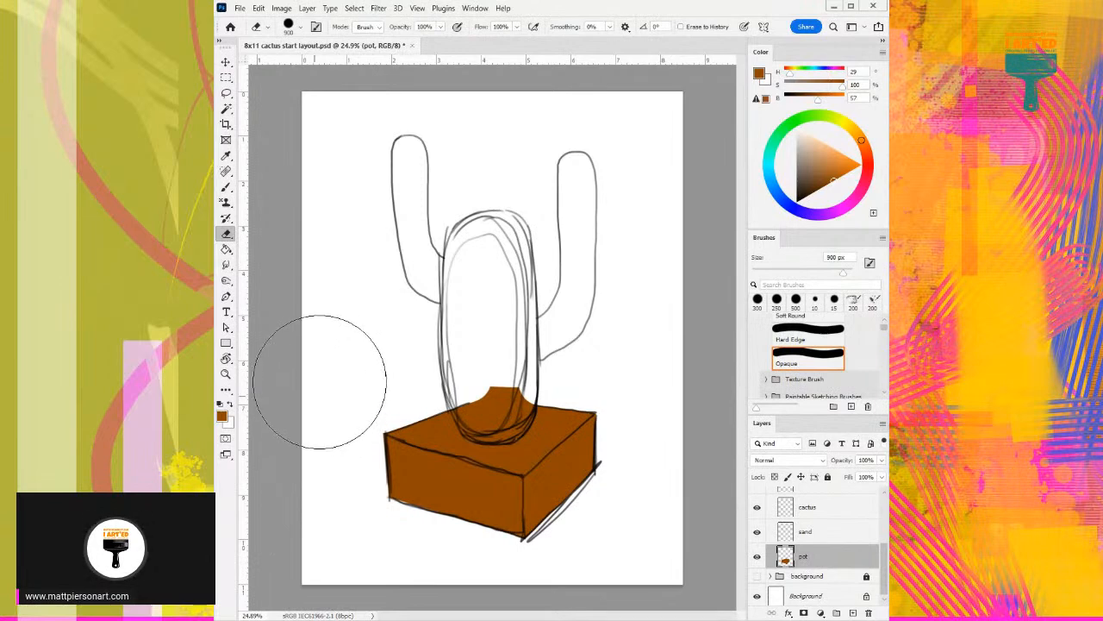
{"action": "left_click_drag", "start_coordinate": [403, 332], "coordinate": [549, 276]}
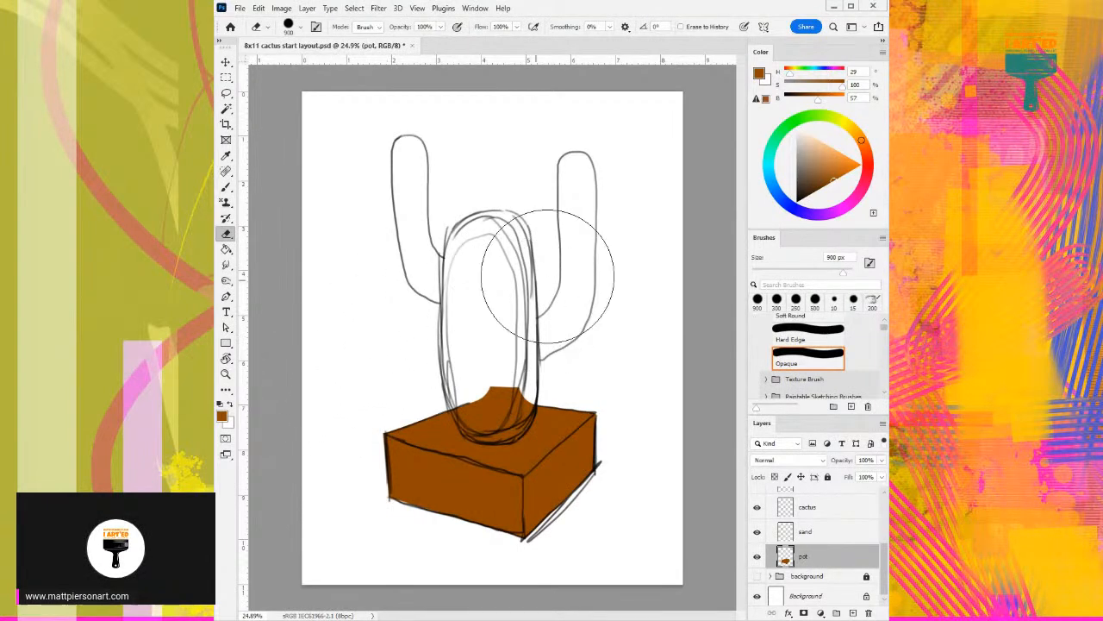
- Paint the pot's top surface on the sand layer in sandy yellow (H 57, S 75, B 84) with a 500 px brush
{"action": "left_click", "coordinate": [819, 535]}
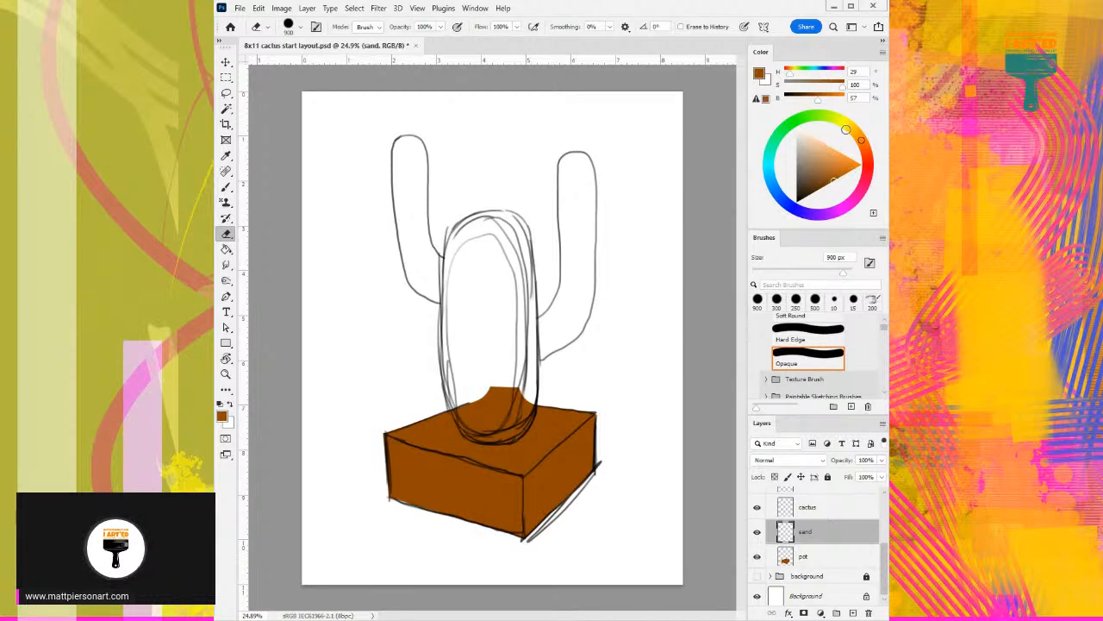
{"action": "left_click", "coordinate": [854, 128]}
{"action": "left_click", "coordinate": [845, 122]}
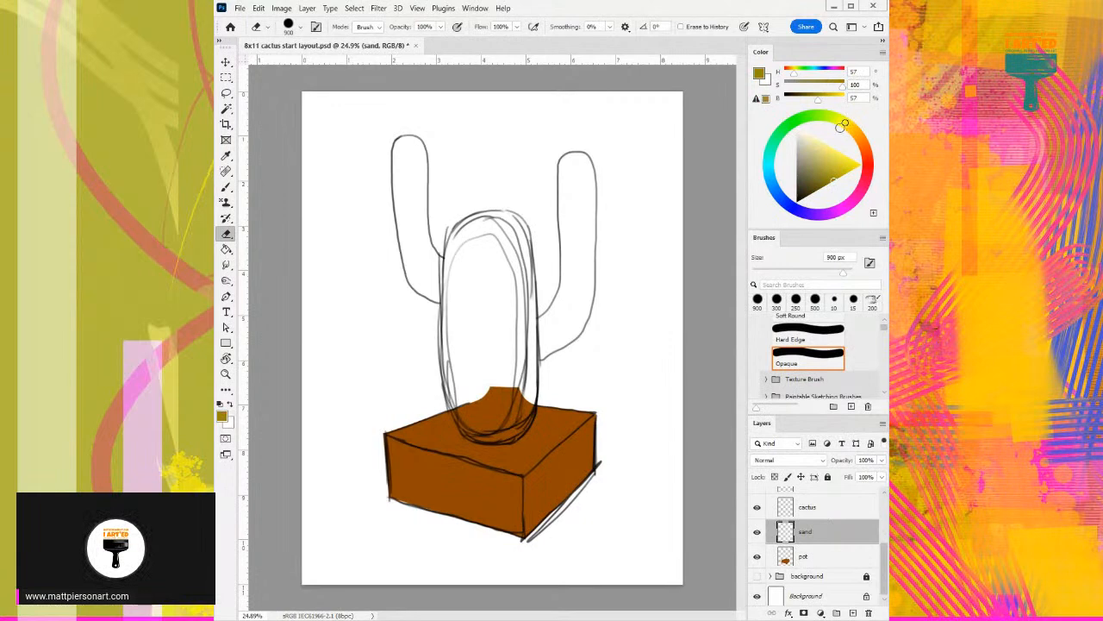
{"action": "key", "text": "b"}
{"action": "left_click", "coordinate": [837, 162]}
{"action": "key", "text": "bracketright"}
{"action": "key", "text": "bracketright"}
{"action": "key", "text": "bracketright"}
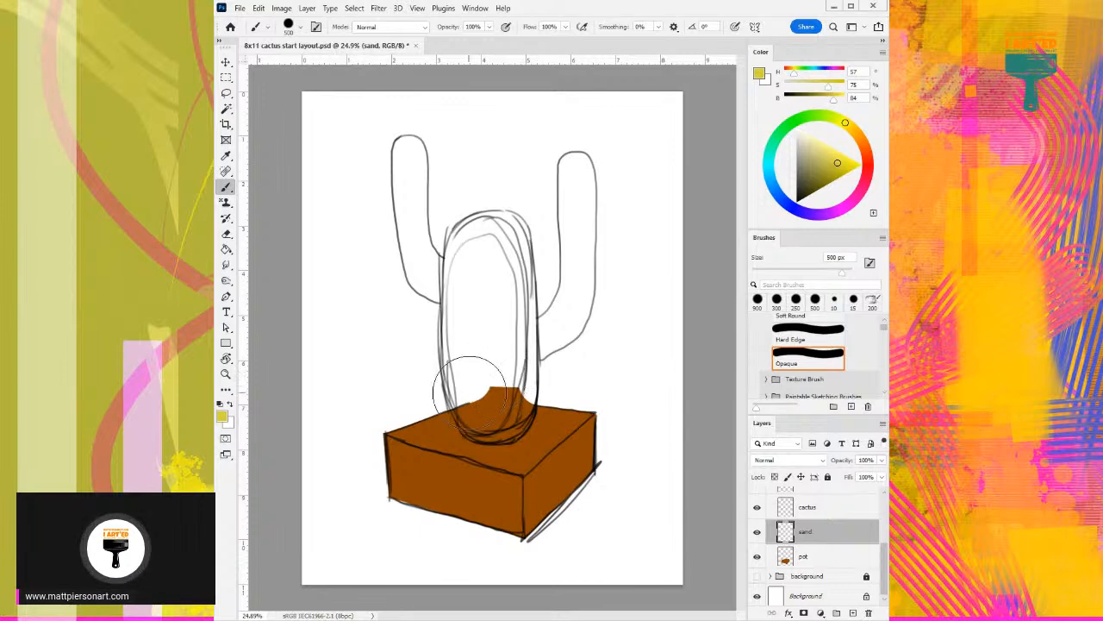
{"action": "mouse_move", "coordinate": [417, 412]}
{"action": "left_mouse_down"}
{"action": "mouse_move", "coordinate": [504, 405]}
{"action": "mouse_move", "coordinate": [574, 417]}
{"action": "mouse_move", "coordinate": [531, 451]}
{"action": "mouse_move", "coordinate": [451, 438]}
{"action": "mouse_move", "coordinate": [531, 435]}
{"action": "mouse_move", "coordinate": [500, 433]}
{"action": "left_mouse_up"}
- Erase the yellow paint beyond the pot's back-right edge on the sand layer with a 300 px eraser
{"action": "key", "text": "e"}
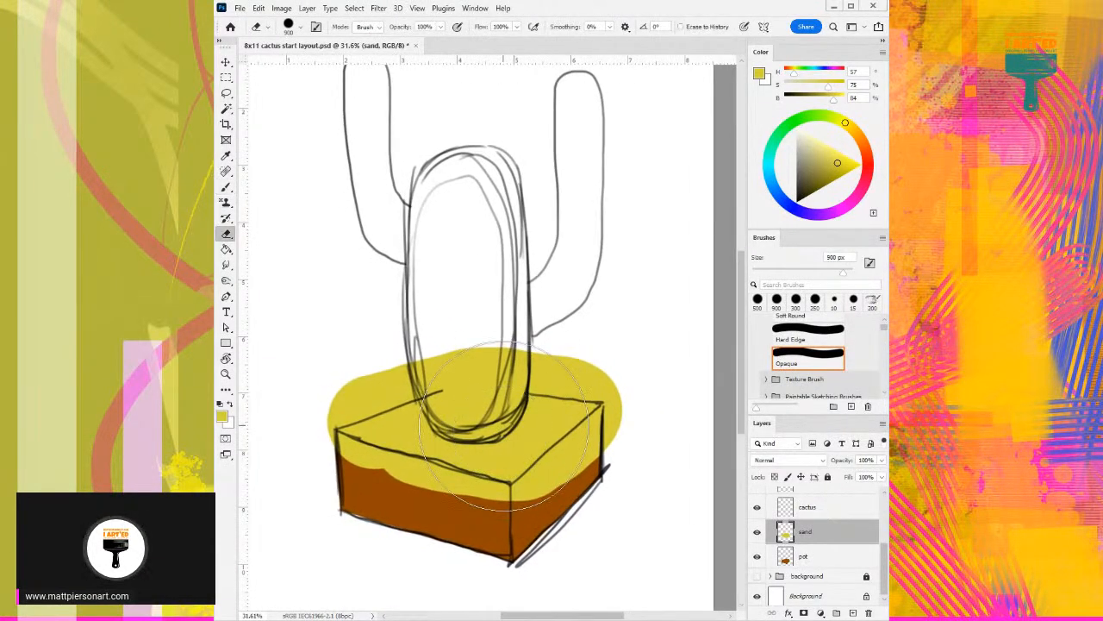
{"action": "key", "text": "bracketleft"}
{"action": "key", "text": "bracketleft"}
{"action": "key", "text": "bracketleft"}
{"action": "key", "text": "bracketleft"}
{"action": "key", "text": "bracketleft"}
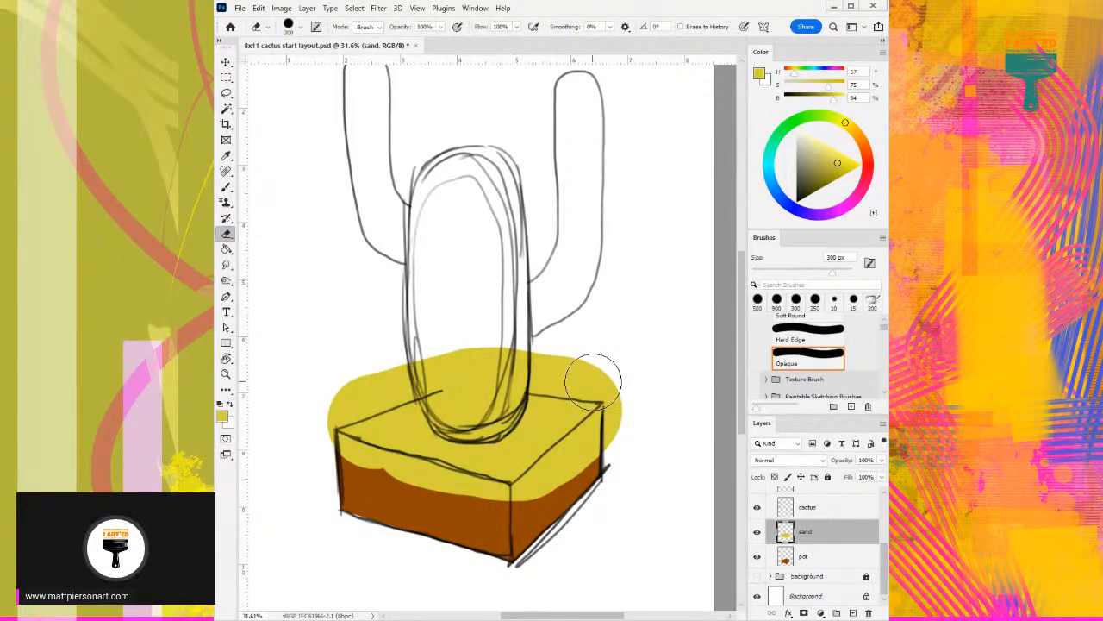
{"action": "left_click", "coordinate": [594, 372]}
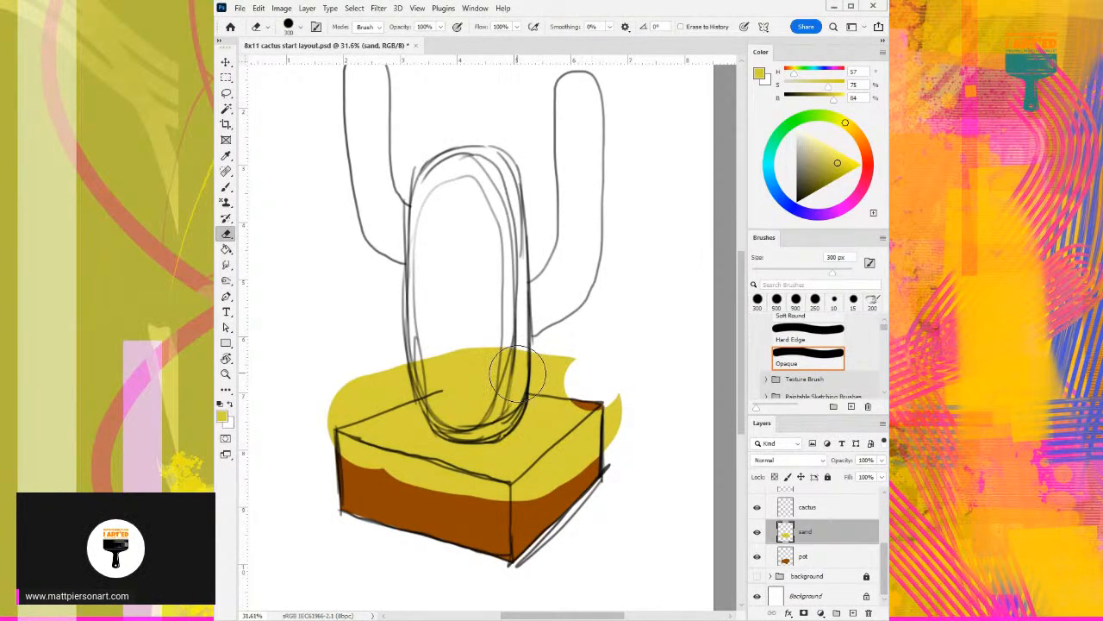
{"action": "left_click_drag", "start_coordinate": [545, 389], "coordinate": [520, 372]}
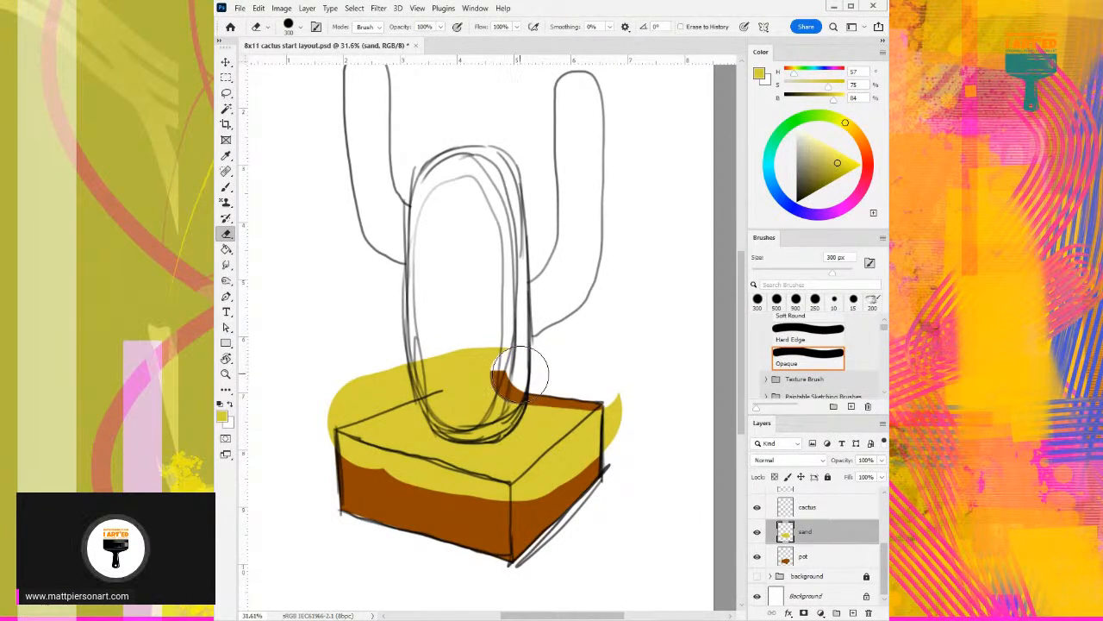
- Erase the yellow covering the pot's right and front faces, leaving a thin brown rim around the sand
{"action": "left_click", "coordinate": [609, 424]}
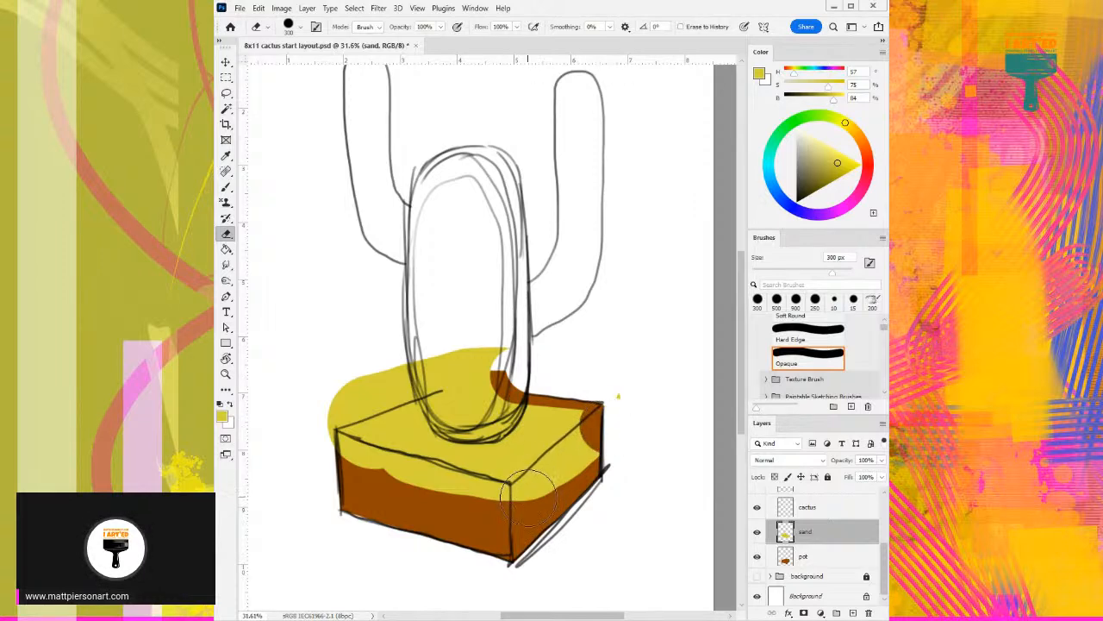
{"action": "left_click_drag", "start_coordinate": [530, 498], "coordinate": [528, 502]}
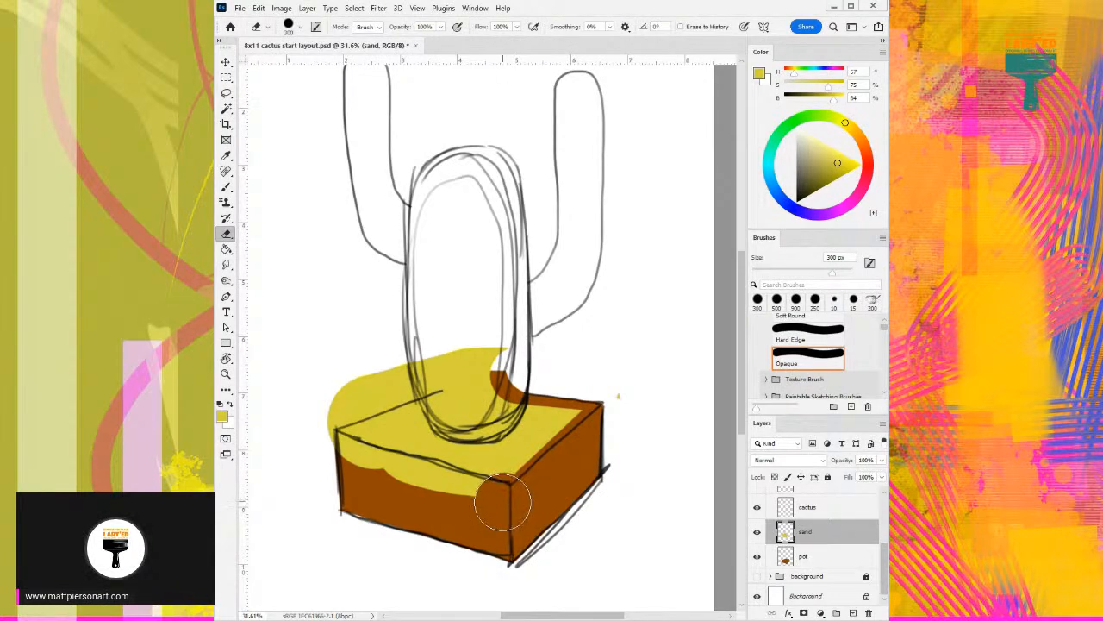
{"action": "left_click", "coordinate": [329, 450], "text": "shift"}
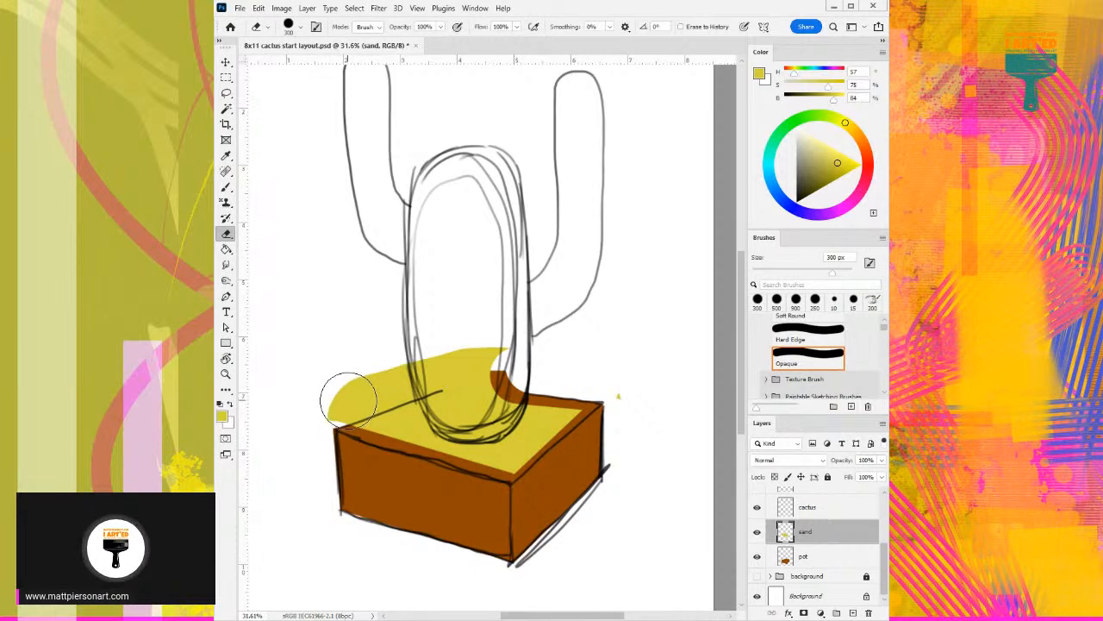
- Erase the yellow past the pot's back-left edge, and clear the leftover bits around the cactus with a 500 px eraser
{"action": "mouse_move", "coordinate": [348, 401]}
{"action": "left_mouse_down"}
{"action": "mouse_move", "coordinate": [455, 349]}
{"action": "mouse_move", "coordinate": [461, 362]}
{"action": "left_mouse_up"}
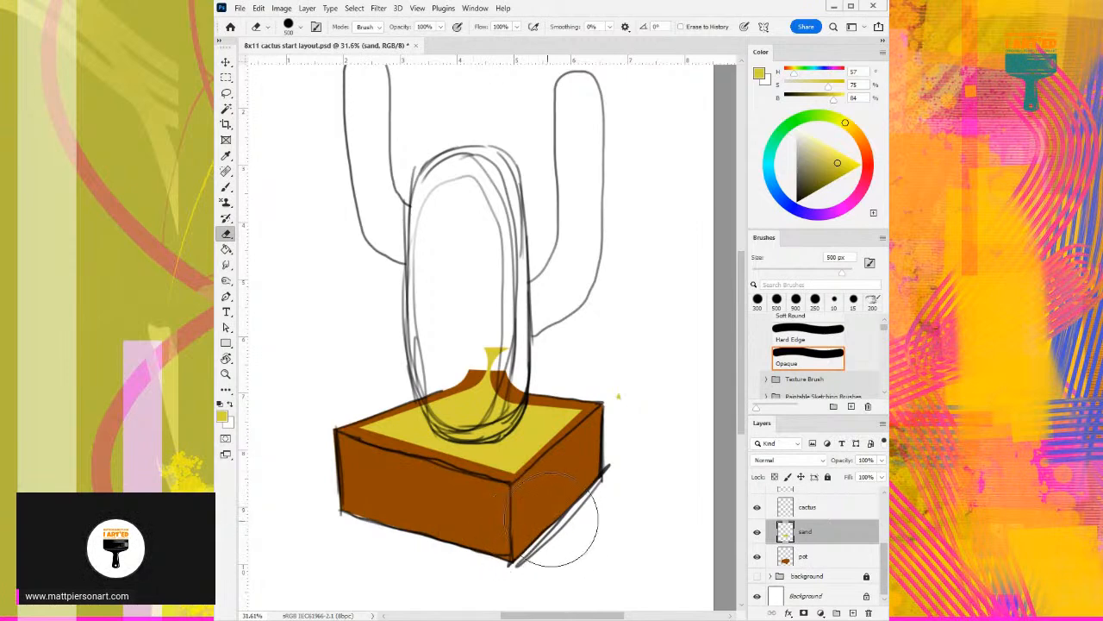
{"action": "left_click_drag", "start_coordinate": [602, 347], "coordinate": [435, 332]}
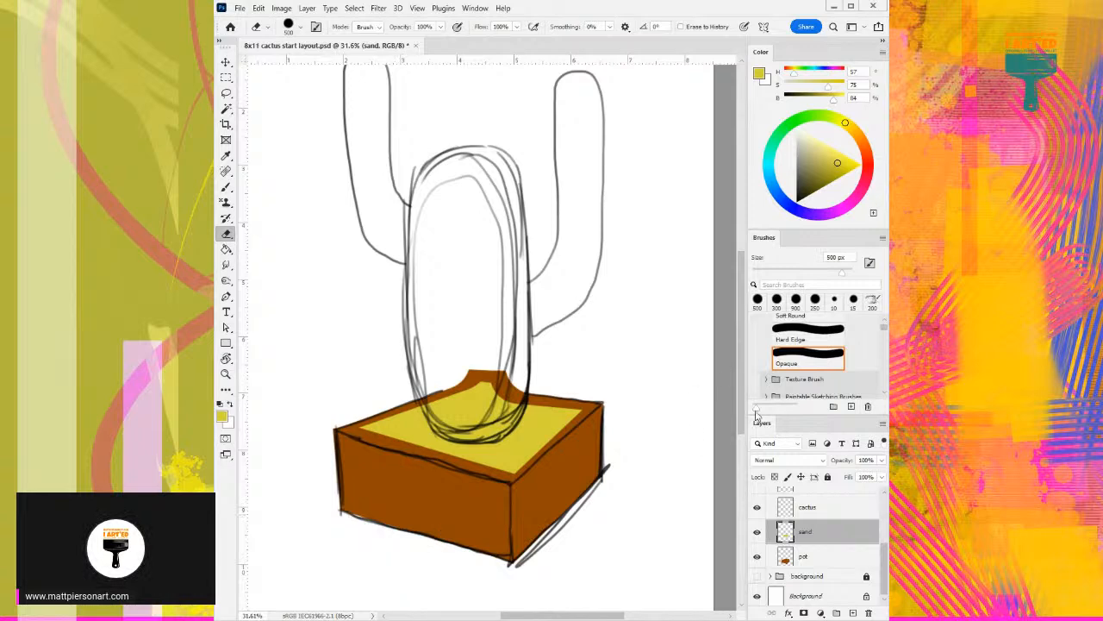
{"action": "scroll", "coordinate": [496, 336], "scroll_direction": "left", "scroll_amount": 1}
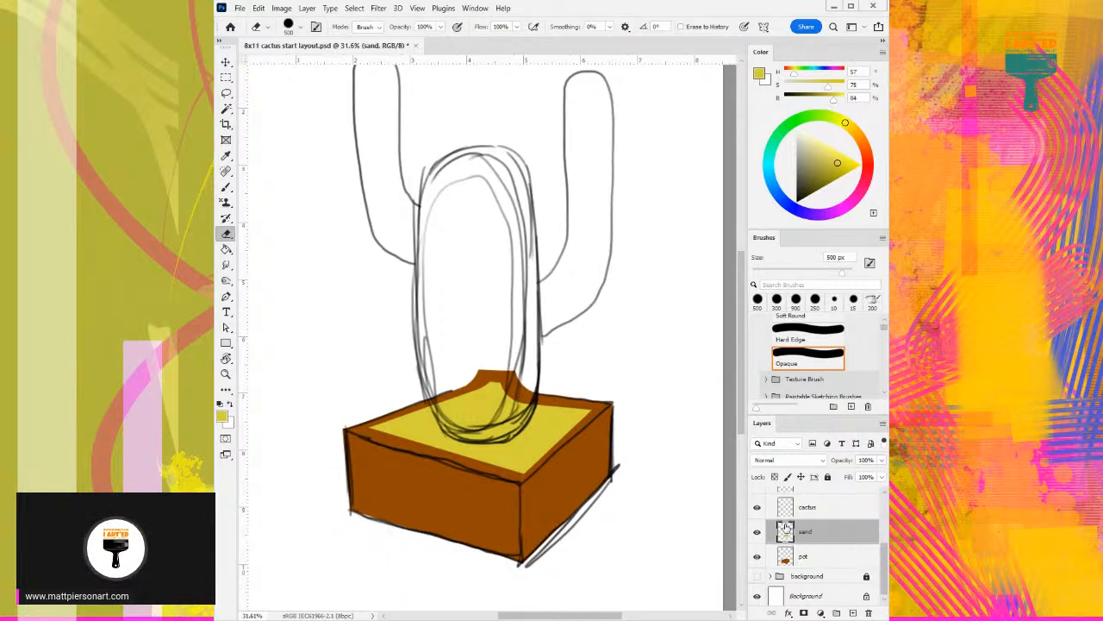
- Paint the cactus trunk solid green (H 86, S 75, B 84) on the cactus layer with a 300 px brush
{"action": "left_click", "coordinate": [816, 509]}
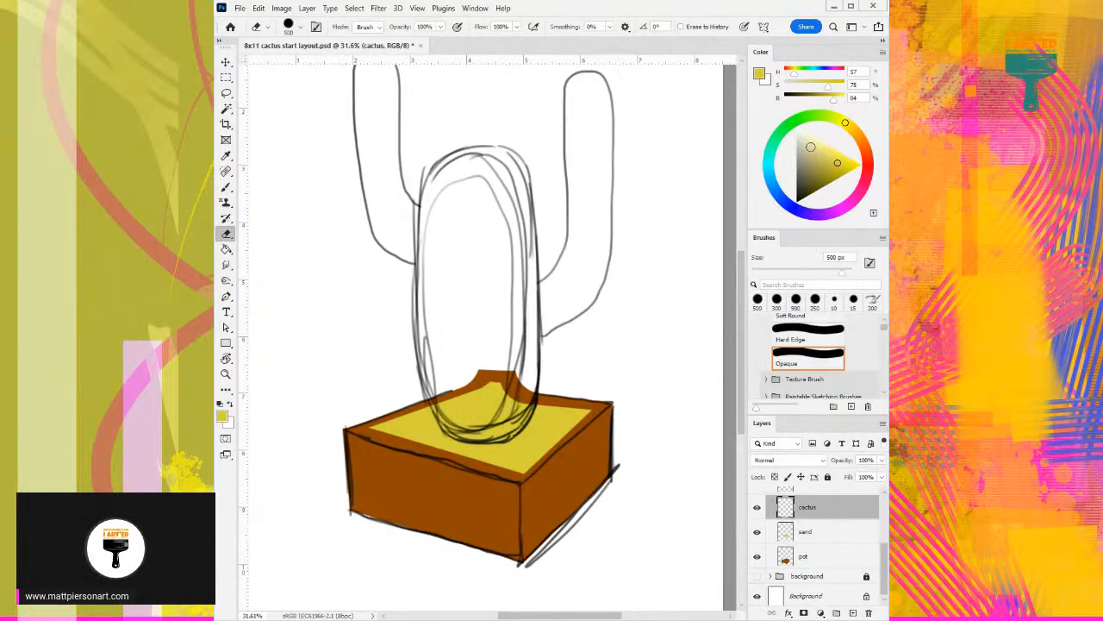
{"action": "key", "text": "b"}
{"action": "left_click_drag", "start_coordinate": [844, 121], "coordinate": [821, 115]}
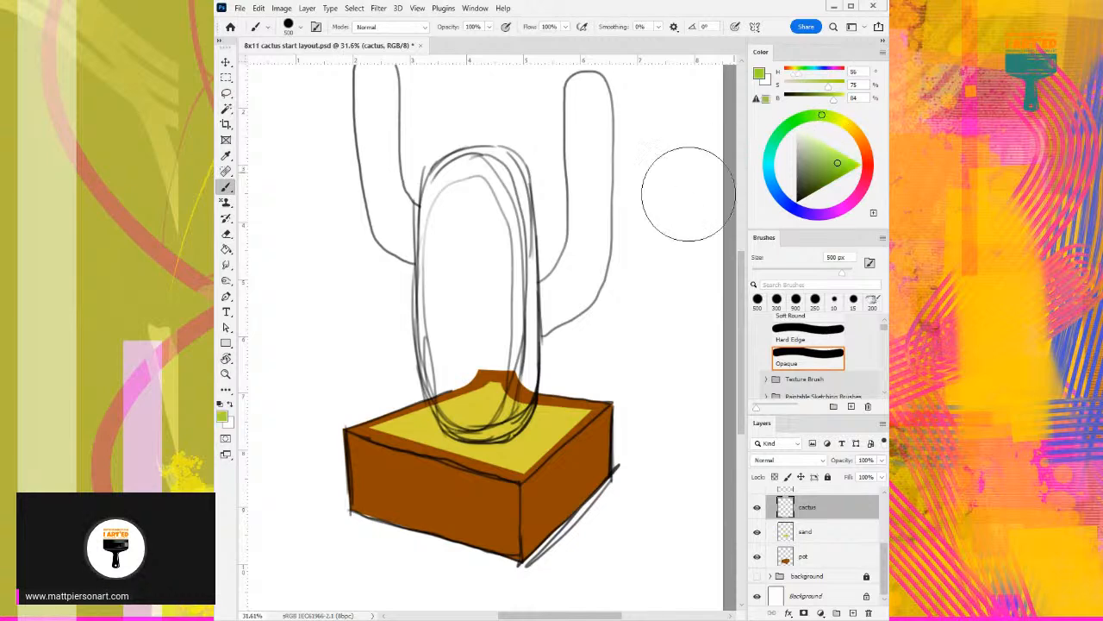
{"action": "scroll", "coordinate": [535, 250], "scroll_direction": "down", "scroll_amount": 2}
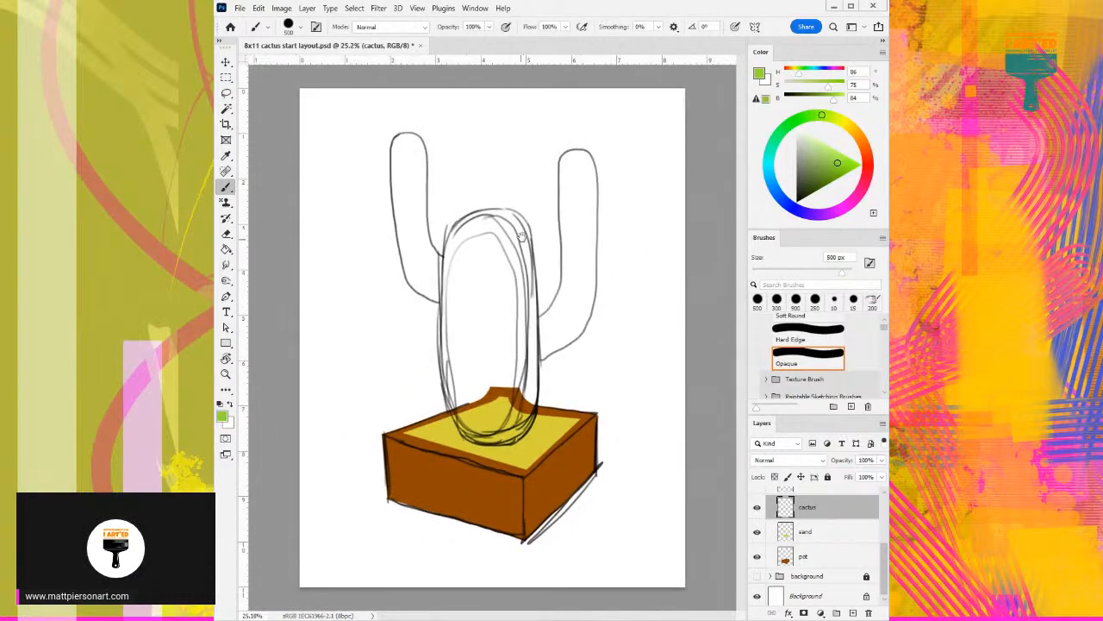
{"action": "key", "text": "["}
{"action": "key", "text": "["}
{"action": "mouse_move", "coordinate": [465, 369]}
{"action": "left_mouse_down"}
{"action": "mouse_move", "coordinate": [466, 247]}
{"action": "mouse_move", "coordinate": [497, 226]}
{"action": "mouse_move", "coordinate": [515, 250]}
{"action": "mouse_move", "coordinate": [516, 374]}
{"action": "left_mouse_up"}
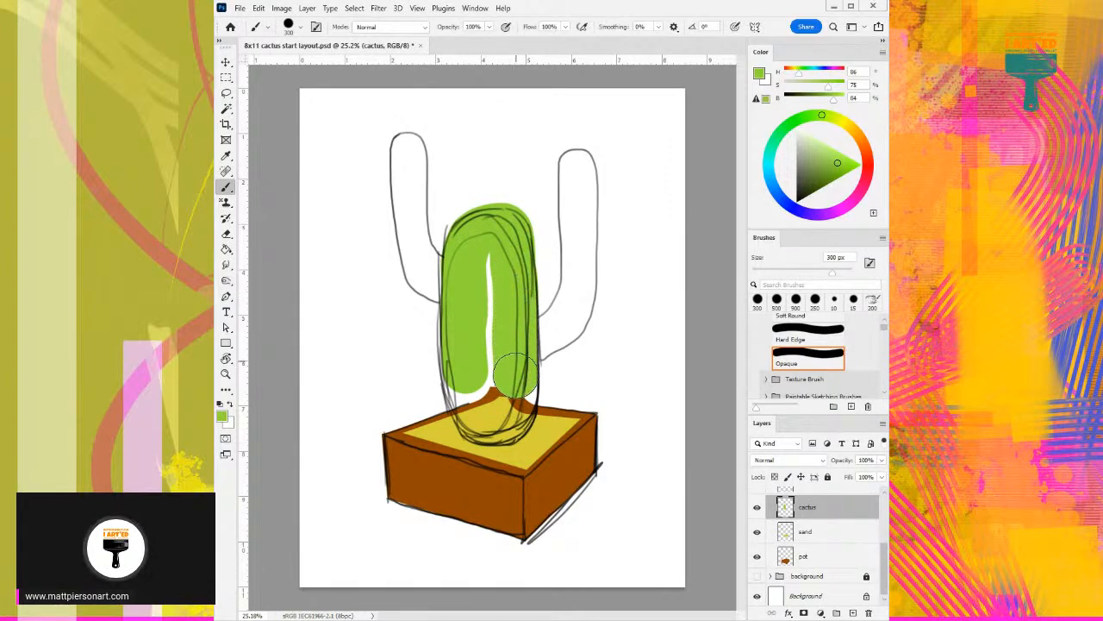
{"action": "mouse_move", "coordinate": [492, 256]}
{"action": "left_mouse_down"}
{"action": "mouse_move", "coordinate": [493, 401]}
{"action": "mouse_move", "coordinate": [482, 335]}
{"action": "mouse_move", "coordinate": [465, 375]}
{"action": "mouse_move", "coordinate": [474, 411]}
{"action": "mouse_move", "coordinate": [502, 423]}
{"action": "mouse_move", "coordinate": [513, 326]}
{"action": "mouse_move", "coordinate": [514, 404]}
{"action": "mouse_move", "coordinate": [500, 420]}
{"action": "left_mouse_up"}
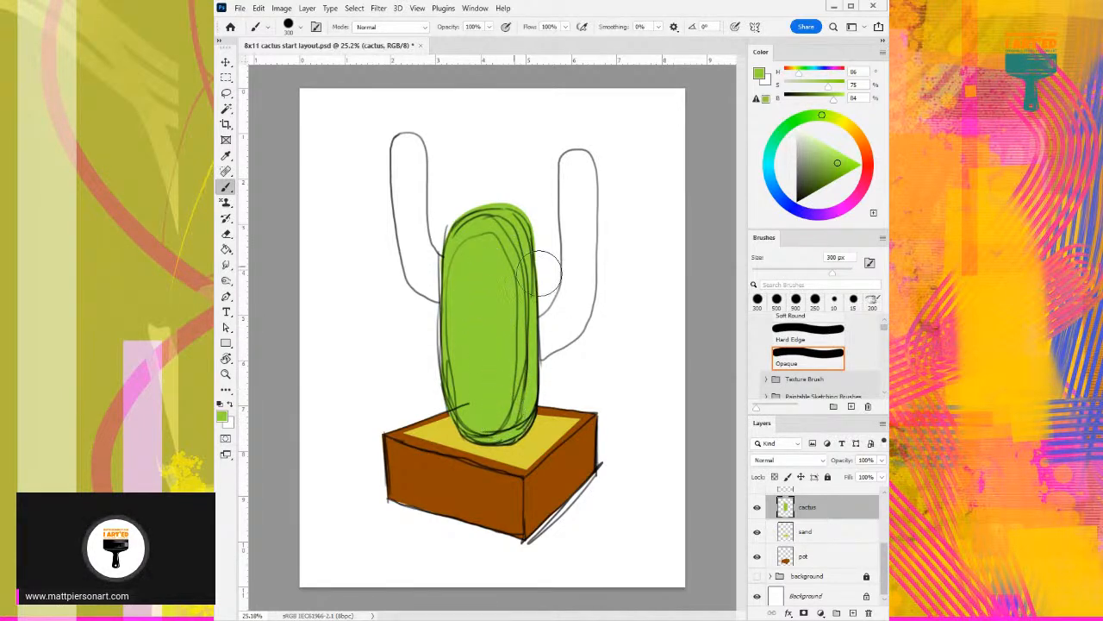
- Fill both cactus arms with the same green using a 175 px brush
{"action": "key", "text": "bracketleft"}
{"action": "key", "text": "bracketleft"}
{"action": "key", "text": "bracketleft"}
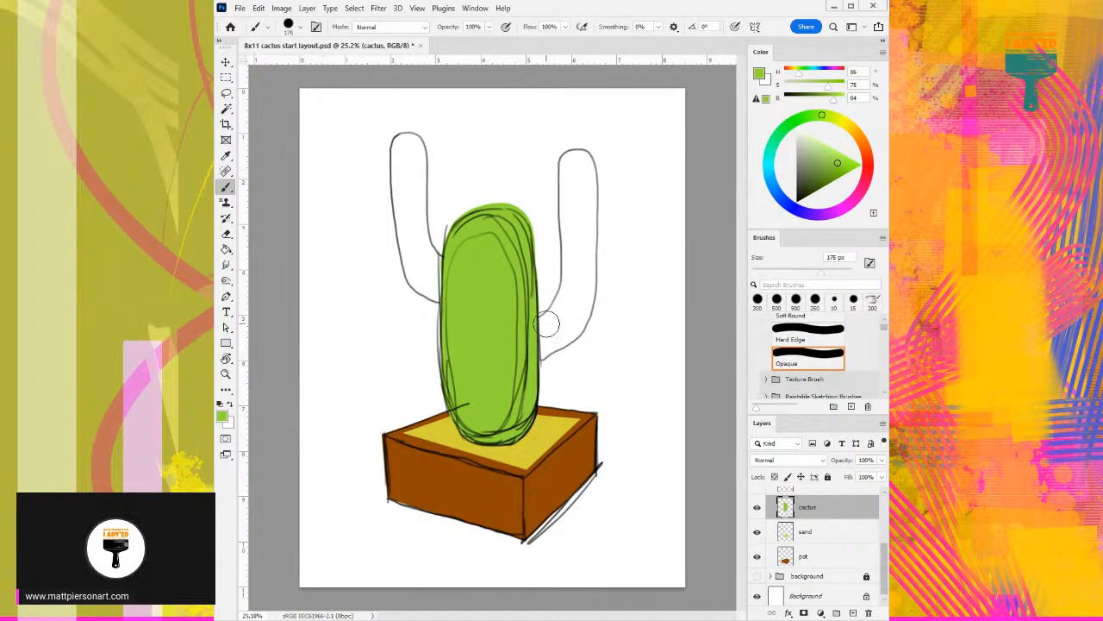
{"action": "mouse_move", "coordinate": [543, 326]}
{"action": "left_mouse_down"}
{"action": "mouse_move", "coordinate": [569, 293]}
{"action": "mouse_move", "coordinate": [571, 166]}
{"action": "mouse_move", "coordinate": [586, 168]}
{"action": "mouse_move", "coordinate": [575, 324]}
{"action": "mouse_move", "coordinate": [513, 358]}
{"action": "left_mouse_up"}
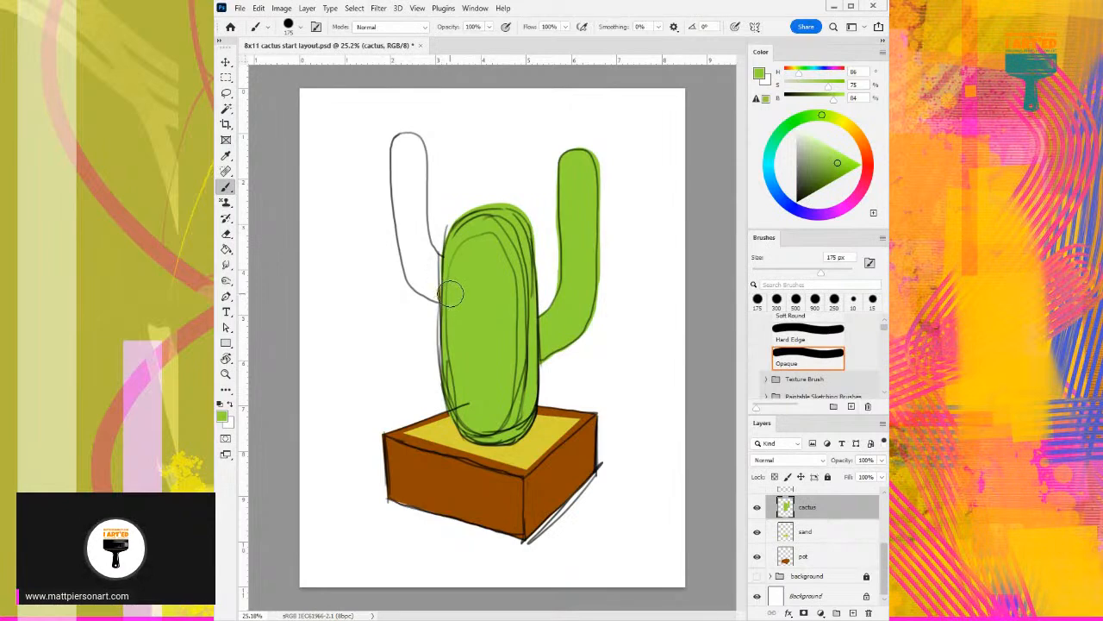
{"action": "mouse_move", "coordinate": [439, 291]}
{"action": "left_mouse_down"}
{"action": "mouse_move", "coordinate": [415, 272]}
{"action": "mouse_move", "coordinate": [408, 245]}
{"action": "mouse_move", "coordinate": [401, 145]}
{"action": "left_mouse_up"}
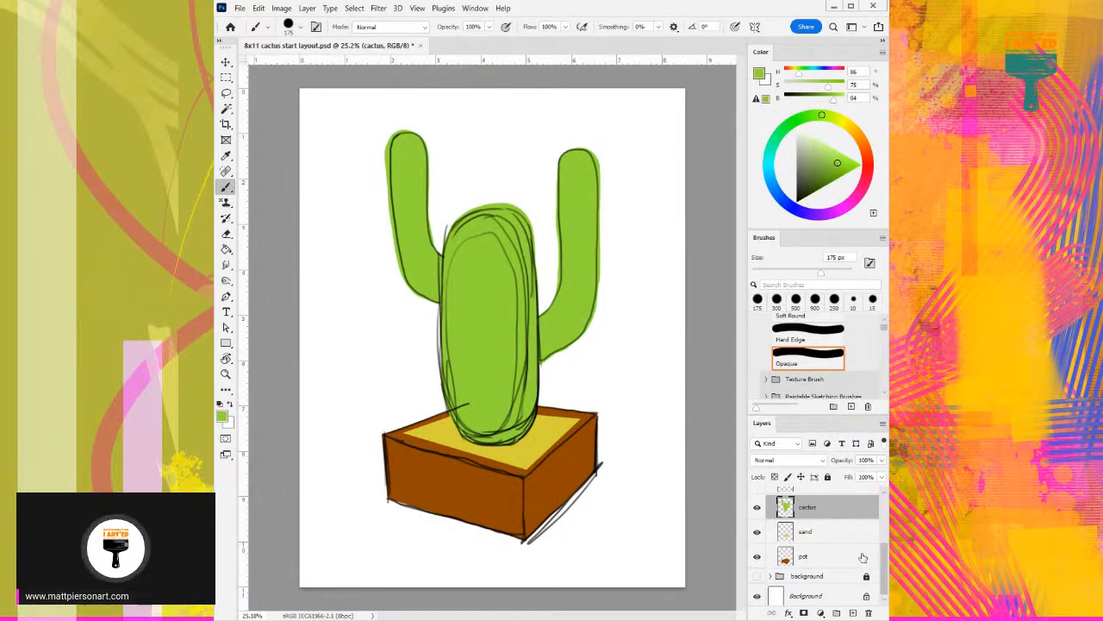
- Show the background group and hide the line work layer
{"action": "left_click", "coordinate": [757, 576]}
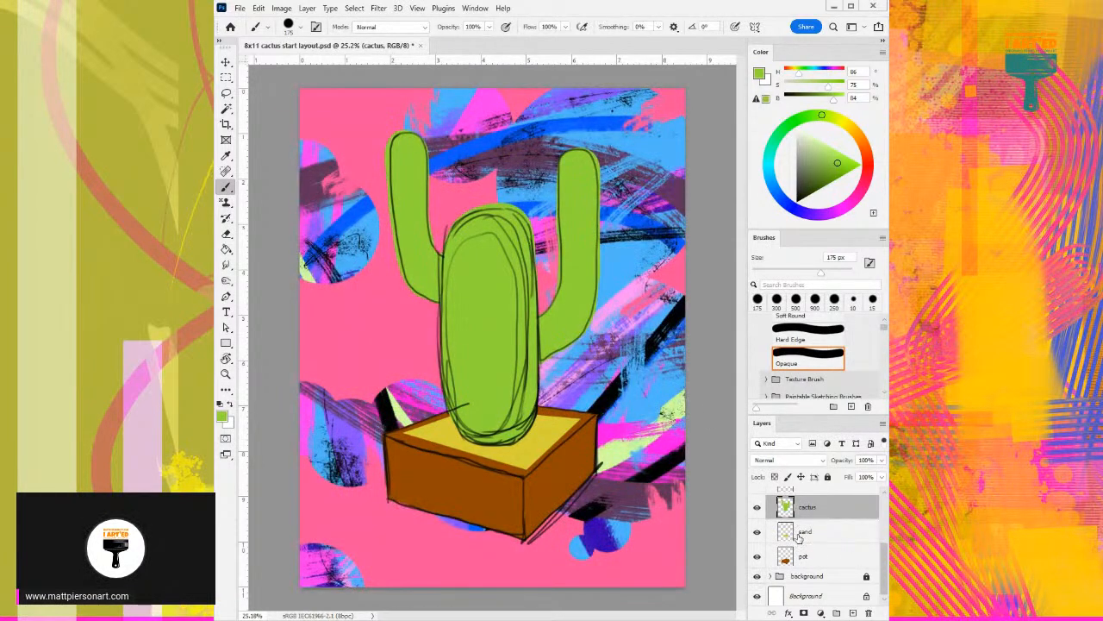
{"action": "scroll", "coordinate": [757, 510], "scroll_direction": "up", "scroll_amount": 1}
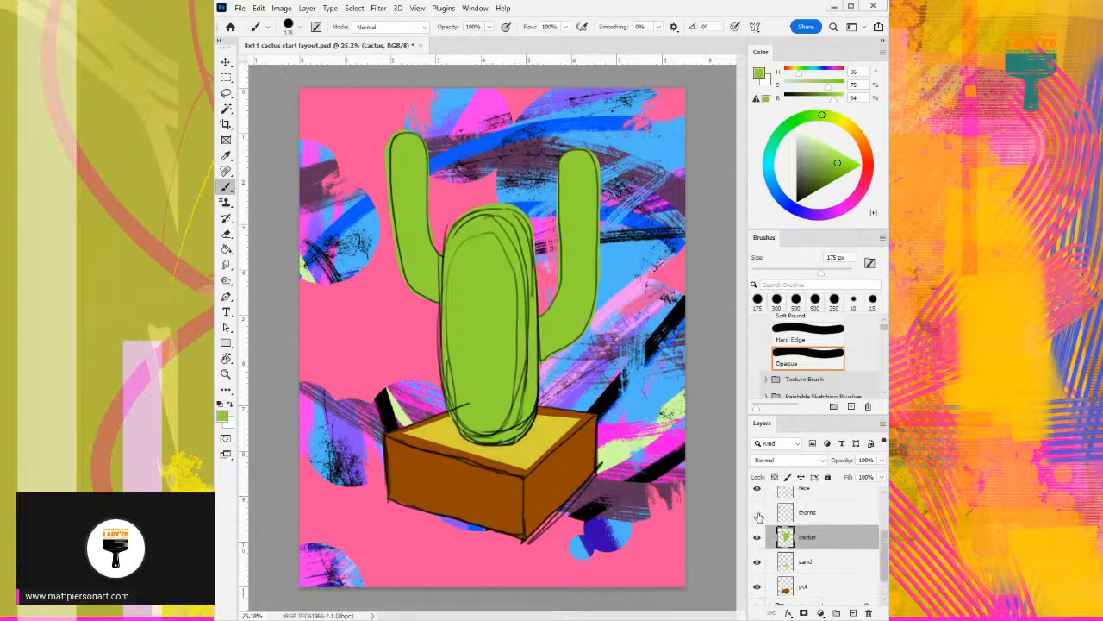
{"action": "scroll", "coordinate": [757, 515], "scroll_direction": "up", "scroll_amount": 2}
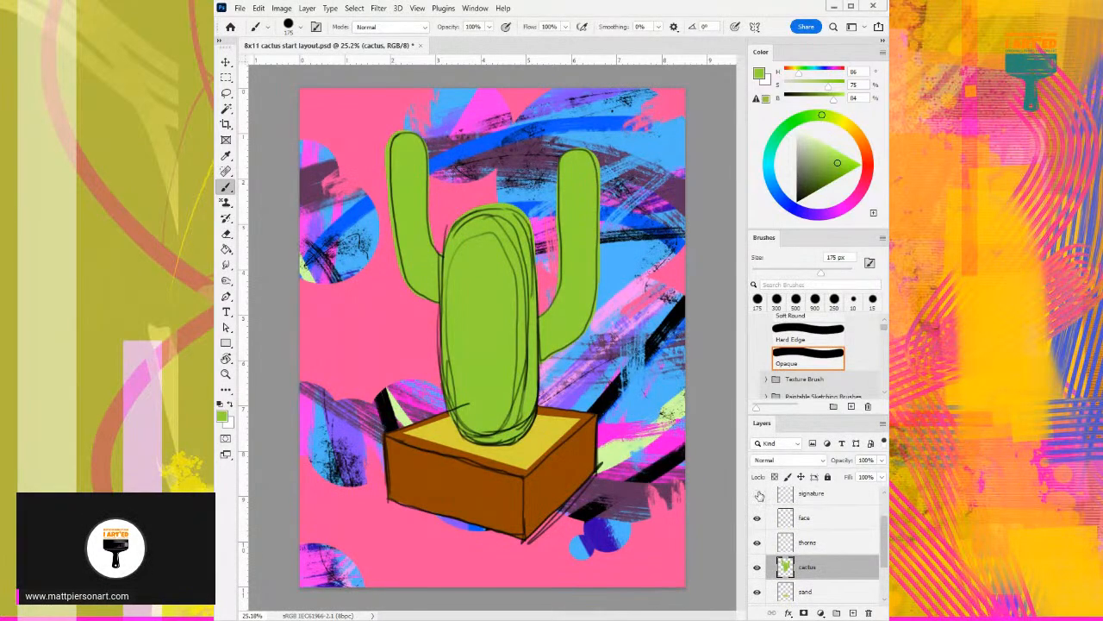
{"action": "scroll", "coordinate": [759, 494], "scroll_direction": "up", "scroll_amount": 1}
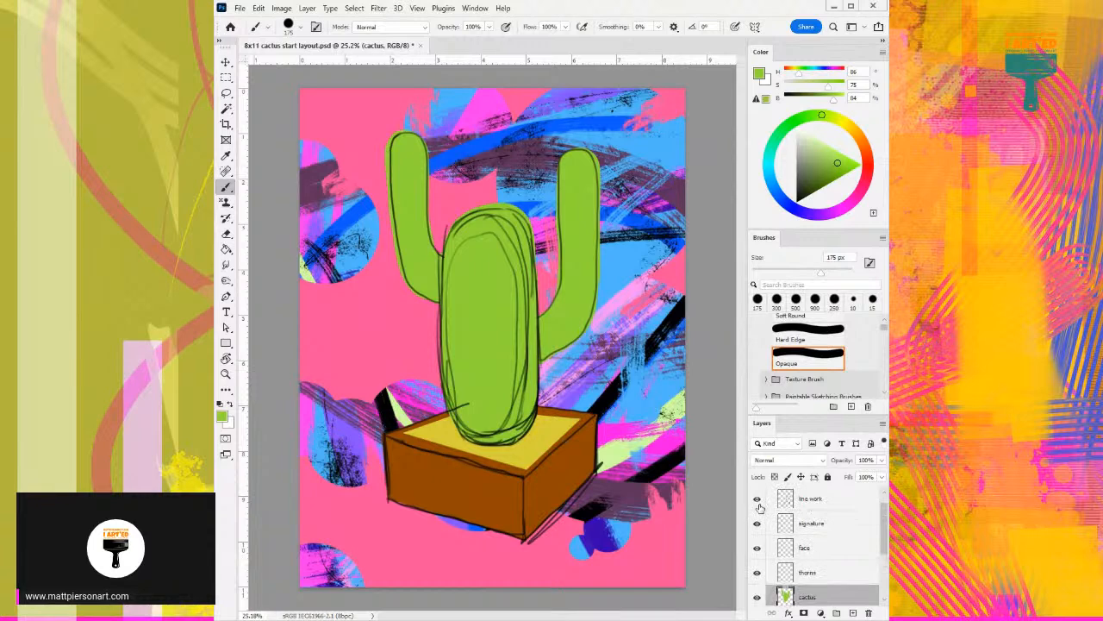
{"action": "left_click", "coordinate": [759, 503]}
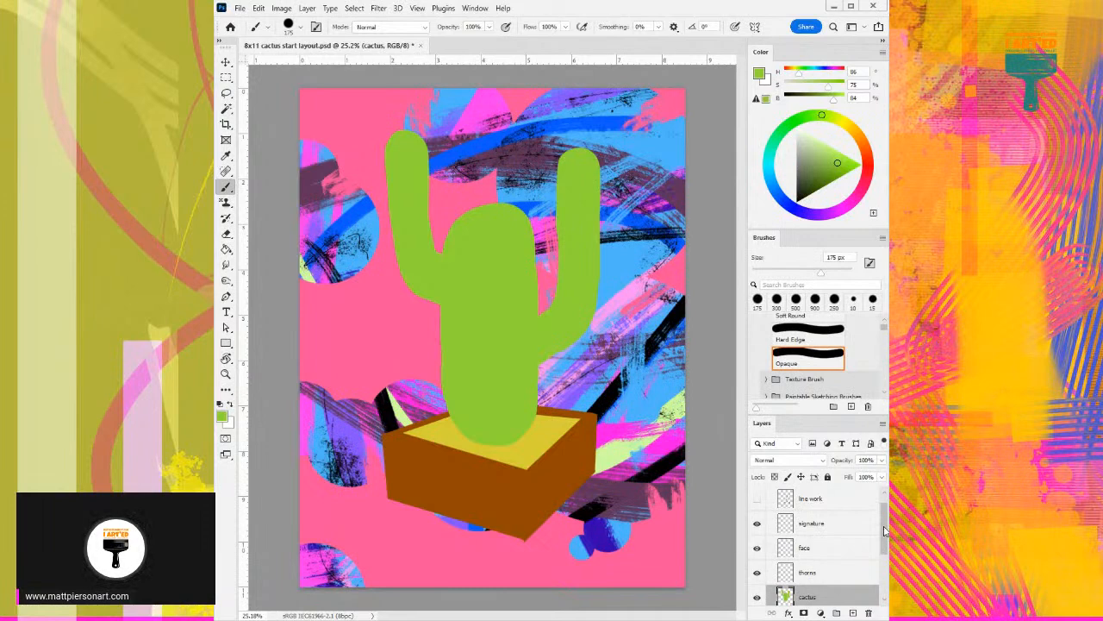
- Make the pot layer active and choose the Sampled Brush 13 9 texture brush
{"action": "scroll", "coordinate": [884, 532], "scroll_direction": "down", "scroll_amount": 2}
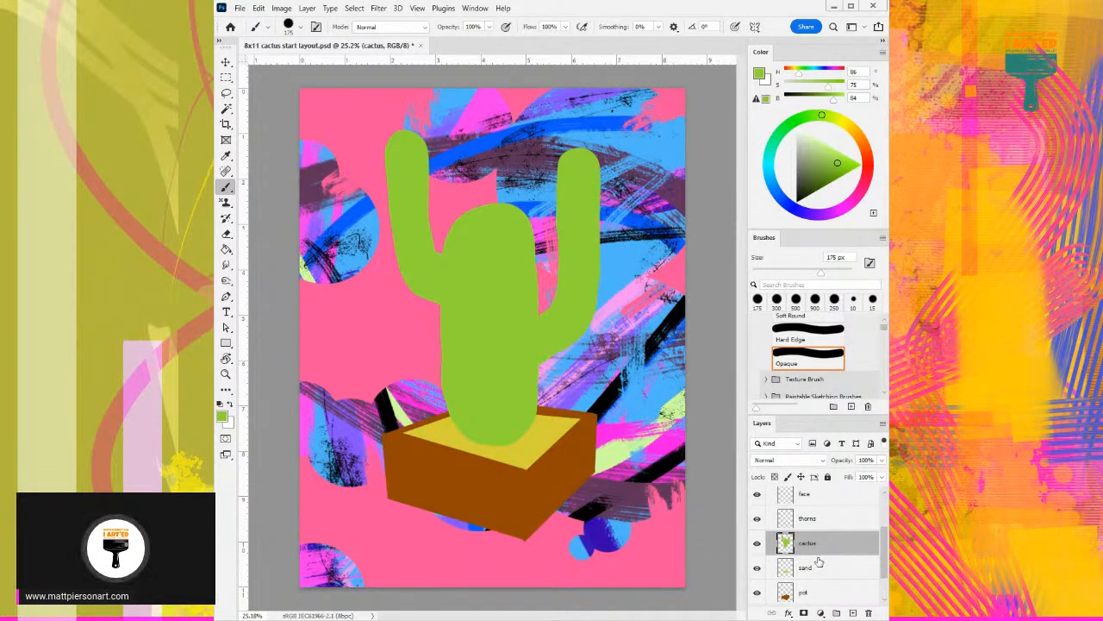
{"action": "left_click", "coordinate": [815, 595]}
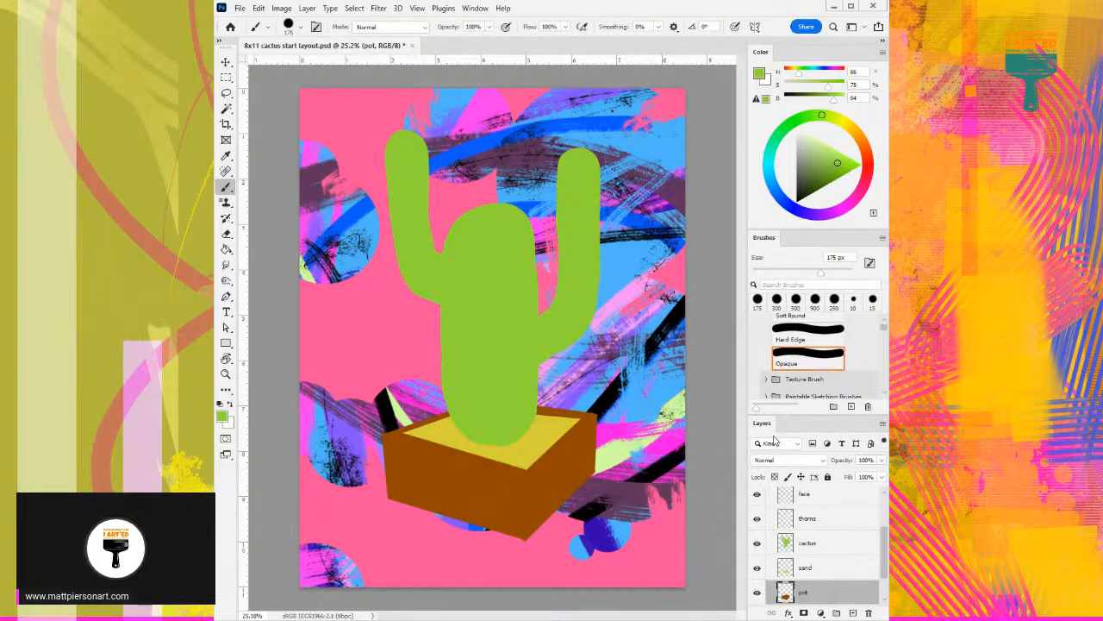
{"action": "scroll", "coordinate": [821, 371], "scroll_direction": "up", "scroll_amount": 3}
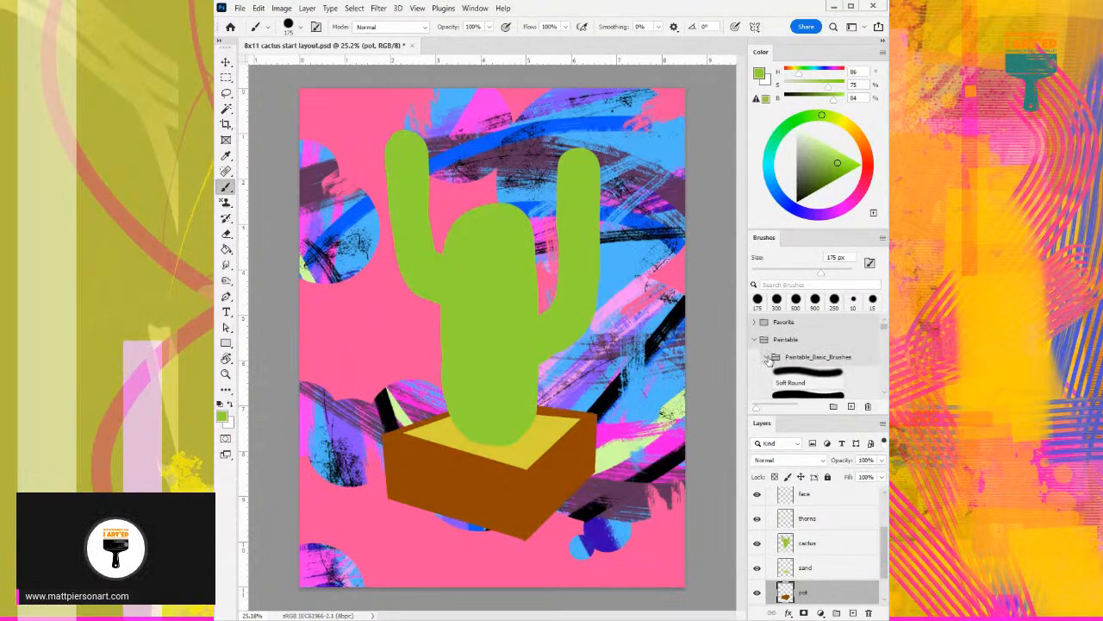
{"action": "scroll", "coordinate": [766, 360], "scroll_direction": "down", "scroll_amount": 3}
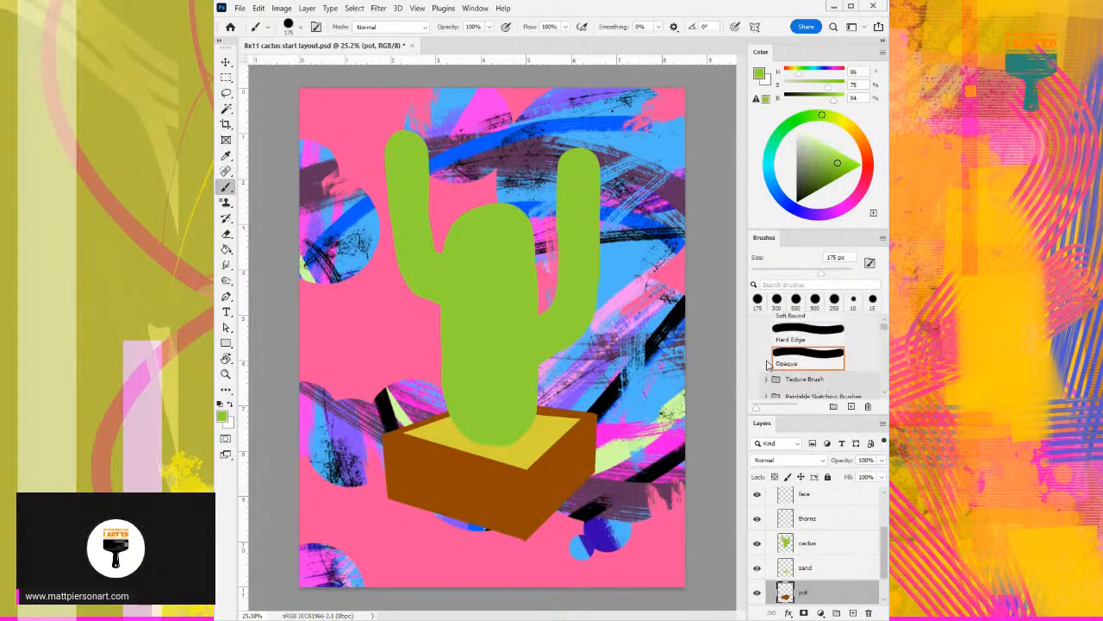
{"action": "left_click", "coordinate": [764, 380]}
{"action": "left_click", "coordinate": [808, 367]}
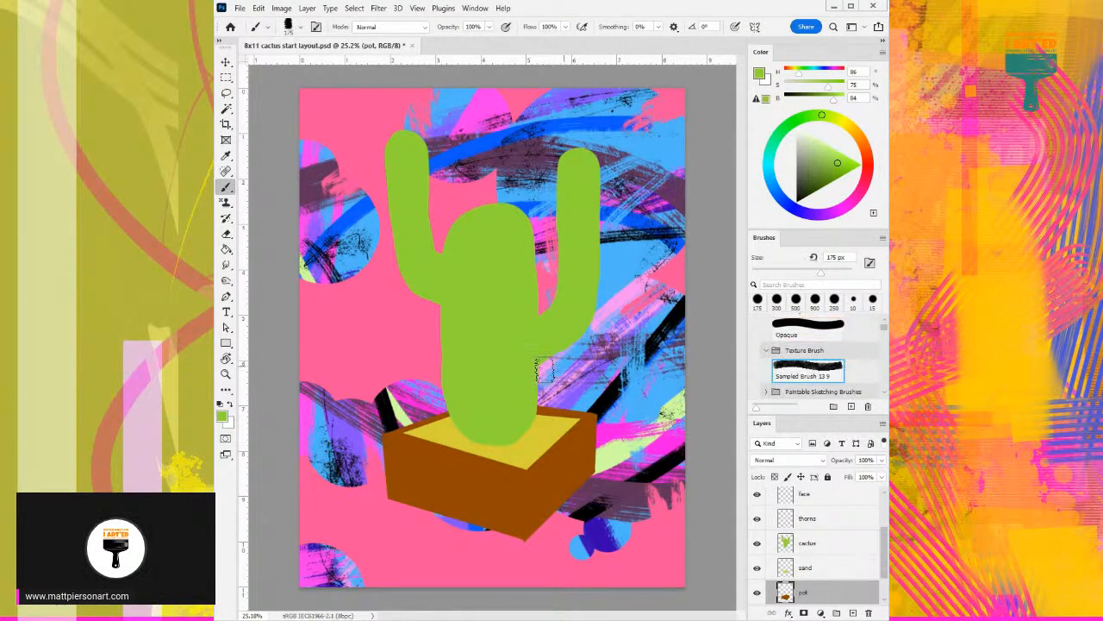
- Lock the pot layer's transparent pixels and texture the pot's right face with dark brown (H 29, S 96, B 41)
{"action": "left_click", "coordinate": [557, 464], "text": "alt"}
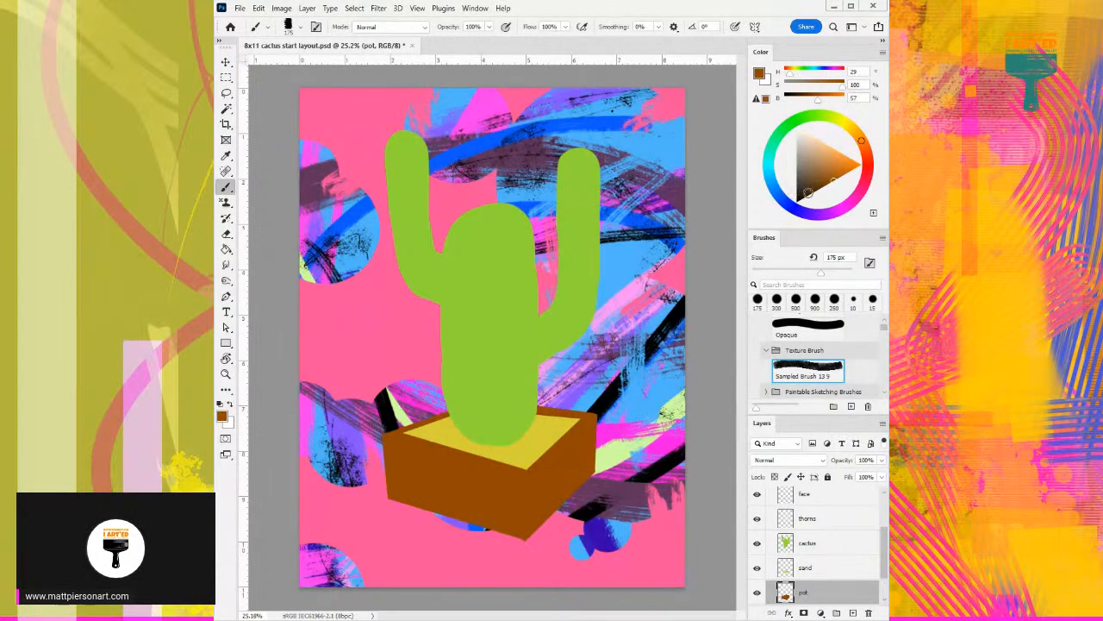
{"action": "left_click", "coordinate": [820, 189]}
{"action": "left_click_drag", "start_coordinate": [507, 437], "coordinate": [543, 387]}
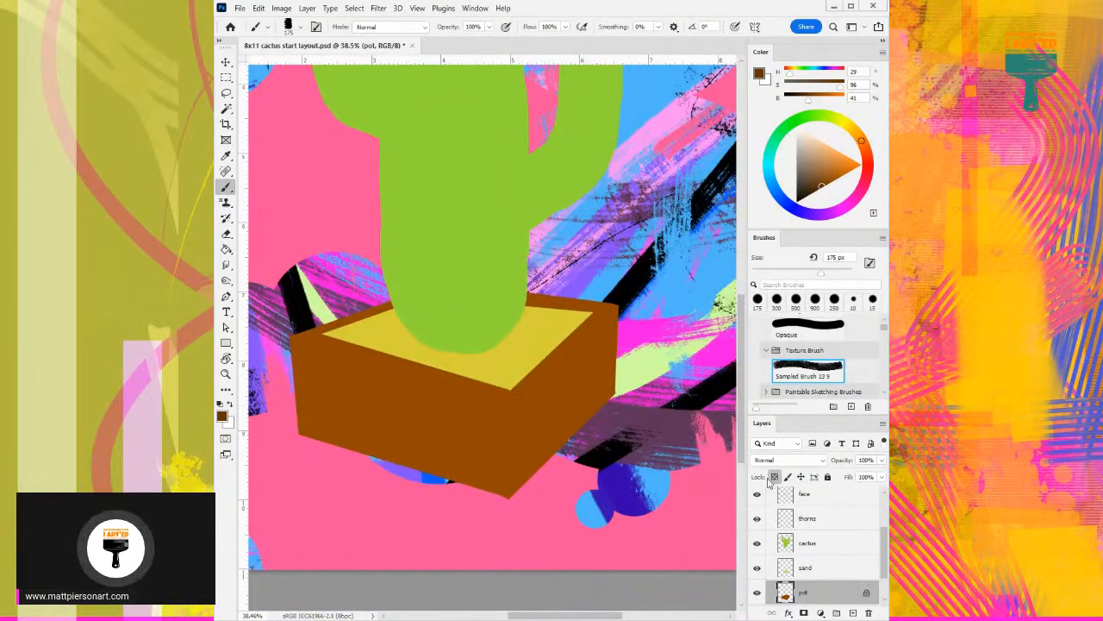
{"action": "mouse_move", "coordinate": [532, 392]}
{"action": "left_mouse_down"}
{"action": "mouse_move", "coordinate": [525, 463]}
{"action": "mouse_move", "coordinate": [531, 401]}
{"action": "mouse_move", "coordinate": [528, 470]}
{"action": "mouse_move", "coordinate": [602, 381]}
{"action": "mouse_move", "coordinate": [593, 370]}
{"action": "mouse_move", "coordinate": [628, 327]}
{"action": "mouse_move", "coordinate": [620, 316]}
{"action": "mouse_move", "coordinate": [591, 340]}
{"action": "mouse_move", "coordinate": [560, 398]}
{"action": "mouse_move", "coordinate": [599, 347]}
{"action": "left_mouse_up"}
- Deepen the shading on the pot's right face with textured strokes in darker brown (H 29, S 100, B 30)
{"action": "left_click_drag", "start_coordinate": [822, 186], "coordinate": [816, 191]}
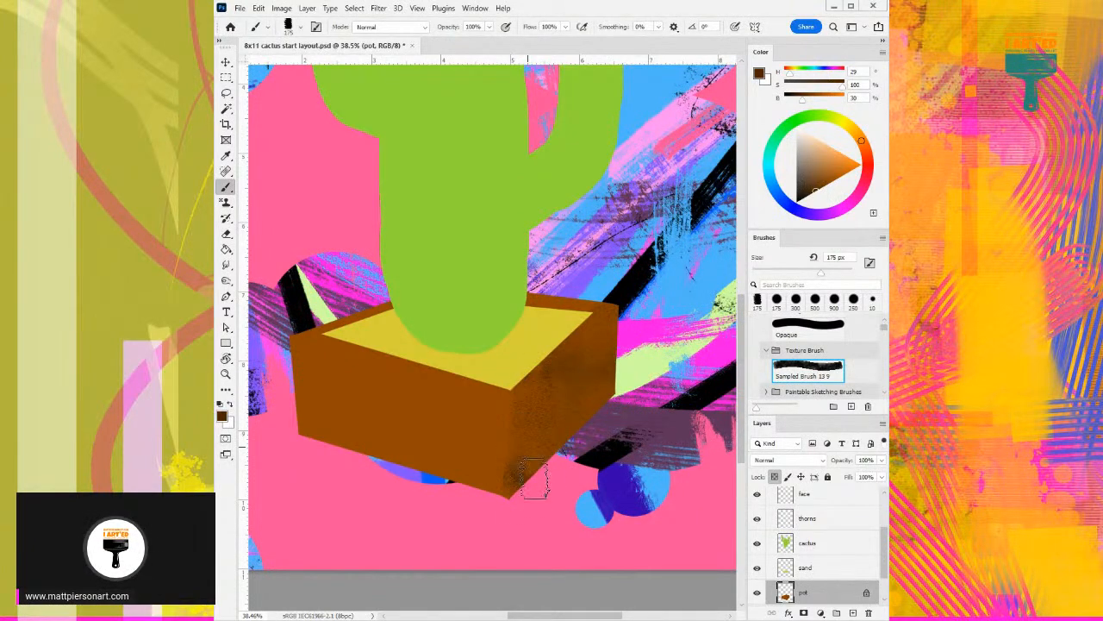
{"action": "mouse_move", "coordinate": [541, 407]}
{"action": "left_mouse_down"}
{"action": "mouse_move", "coordinate": [595, 411]}
{"action": "mouse_move", "coordinate": [585, 416]}
{"action": "mouse_move", "coordinate": [570, 394]}
{"action": "mouse_move", "coordinate": [581, 353]}
{"action": "left_mouse_up"}
{"action": "mouse_move", "coordinate": [528, 429]}
{"action": "left_mouse_down"}
{"action": "mouse_move", "coordinate": [523, 385]}
{"action": "mouse_move", "coordinate": [525, 501]}
{"action": "mouse_move", "coordinate": [531, 386]}
{"action": "left_mouse_up"}
{"action": "mouse_move", "coordinate": [532, 446]}
{"action": "left_mouse_down"}
{"action": "mouse_move", "coordinate": [556, 470]}
{"action": "mouse_move", "coordinate": [584, 384]}
{"action": "mouse_move", "coordinate": [605, 361]}
{"action": "left_mouse_up"}
{"action": "left_click", "coordinate": [542, 388], "text": "alt"}
- Texture the pot's front-left face with lighter brown (H 29, S 83, B 70) at 175 px
{"action": "left_click", "coordinate": [834, 170]}
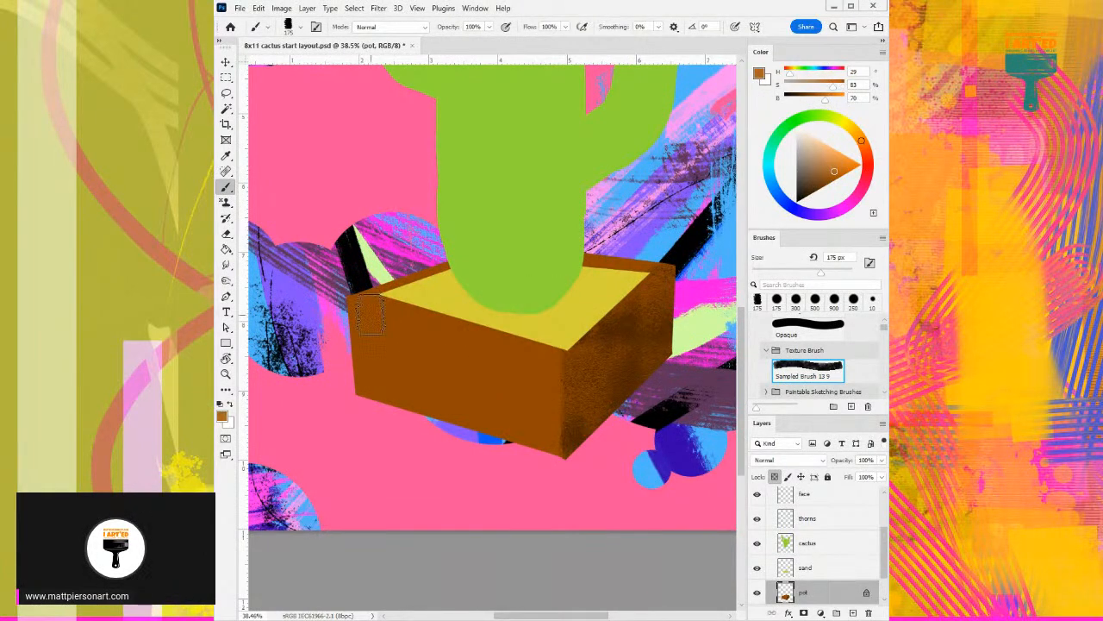
{"action": "mouse_move", "coordinate": [360, 341]}
{"action": "left_mouse_down"}
{"action": "mouse_move", "coordinate": [361, 405]}
{"action": "mouse_move", "coordinate": [370, 409]}
{"action": "mouse_move", "coordinate": [387, 391]}
{"action": "mouse_move", "coordinate": [409, 409]}
{"action": "mouse_move", "coordinate": [435, 406]}
{"action": "mouse_move", "coordinate": [428, 364]}
{"action": "mouse_move", "coordinate": [429, 378]}
{"action": "mouse_move", "coordinate": [484, 373]}
{"action": "left_mouse_up"}
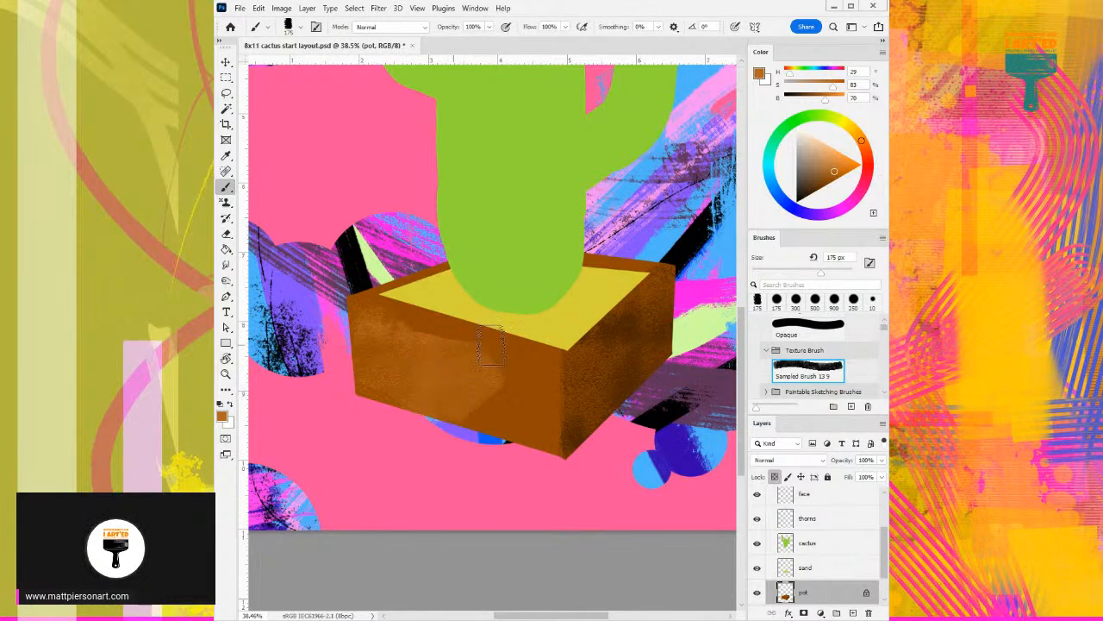
{"action": "mouse_move", "coordinate": [487, 421]}
{"action": "left_mouse_down"}
{"action": "mouse_move", "coordinate": [500, 380]}
{"action": "mouse_move", "coordinate": [515, 423]}
{"action": "mouse_move", "coordinate": [521, 385]}
{"action": "mouse_move", "coordinate": [541, 450]}
{"action": "left_mouse_up"}
{"action": "mouse_move", "coordinate": [539, 380]}
{"action": "left_mouse_down"}
{"action": "mouse_move", "coordinate": [540, 464]}
{"action": "mouse_move", "coordinate": [540, 362]}
{"action": "mouse_move", "coordinate": [551, 477]}
{"action": "mouse_move", "coordinate": [530, 371]}
{"action": "left_mouse_up"}
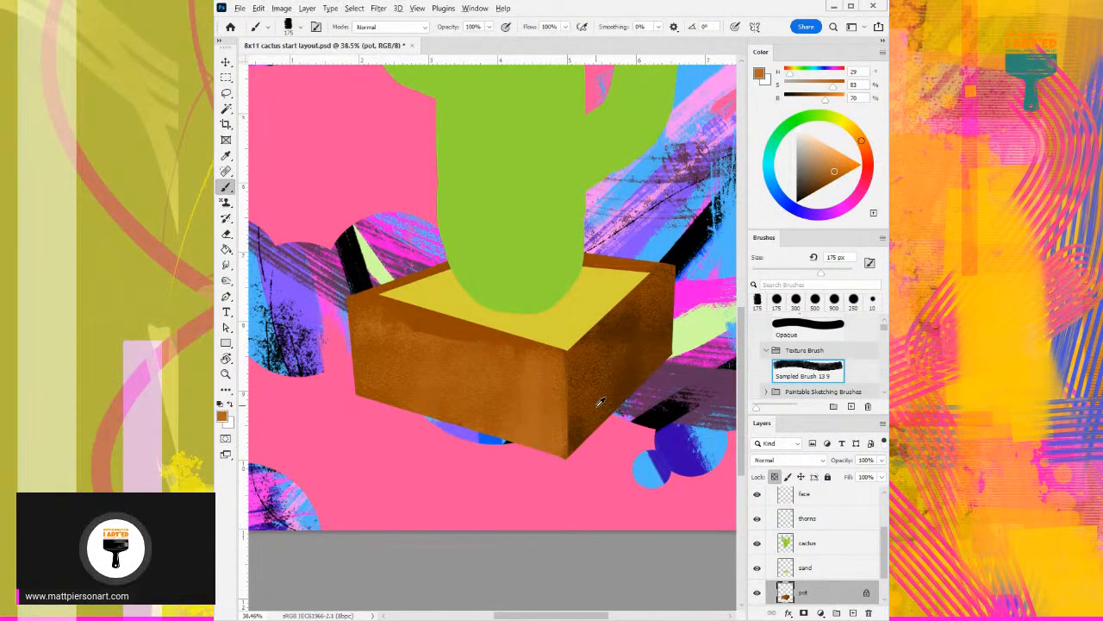
- Sample dark brown (H 30, S 100, B 30) from the pot's right face for the 175 px texture brush
{"action": "left_click", "coordinate": [585, 424], "text": "alt"}
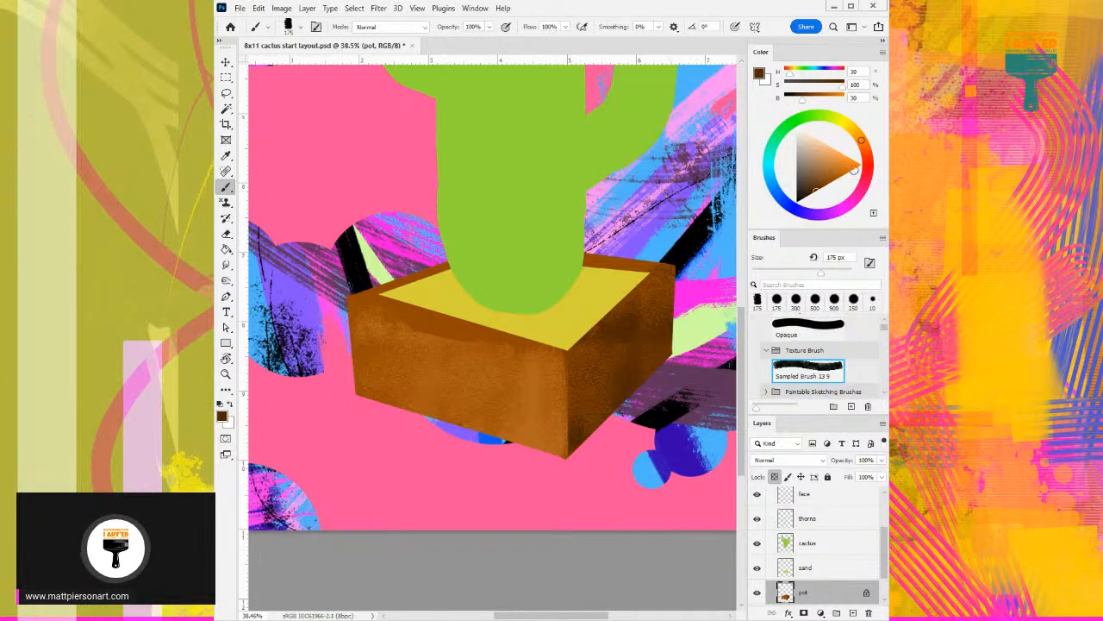
{"action": "left_click_drag", "start_coordinate": [811, 193], "coordinate": [809, 197]}
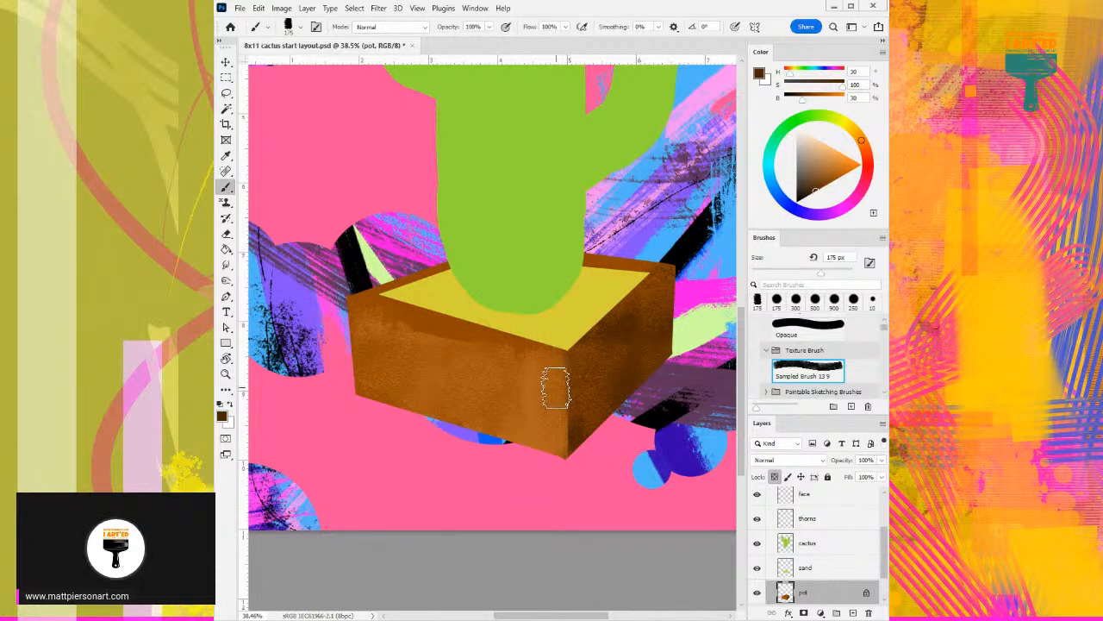
{"action": "key", "text": "bracketright"}
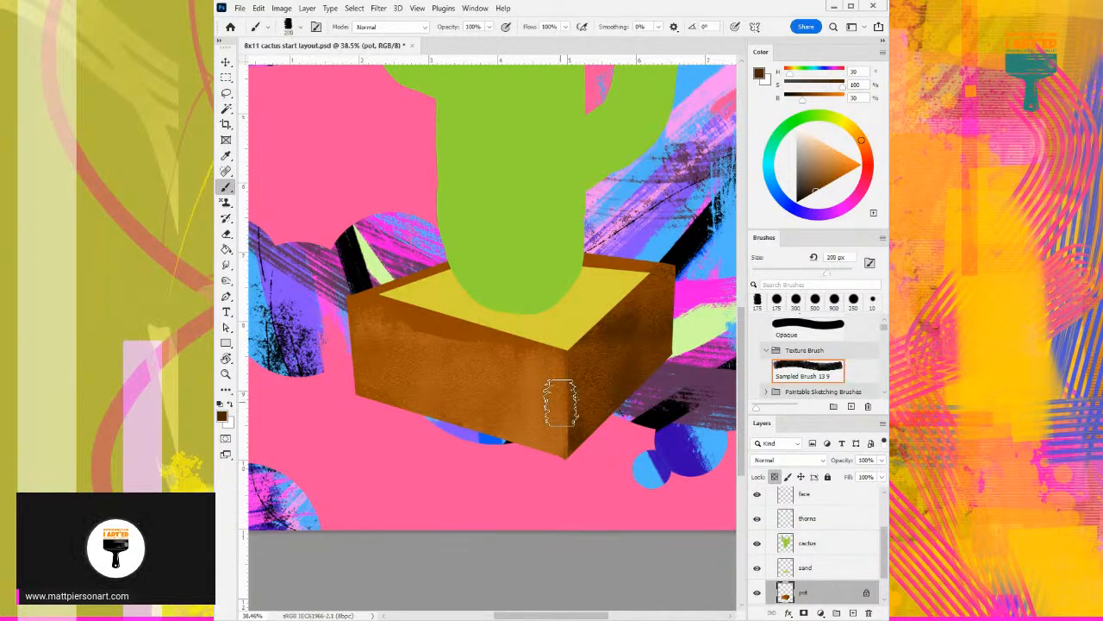
{"action": "key", "text": "bracketleft"}
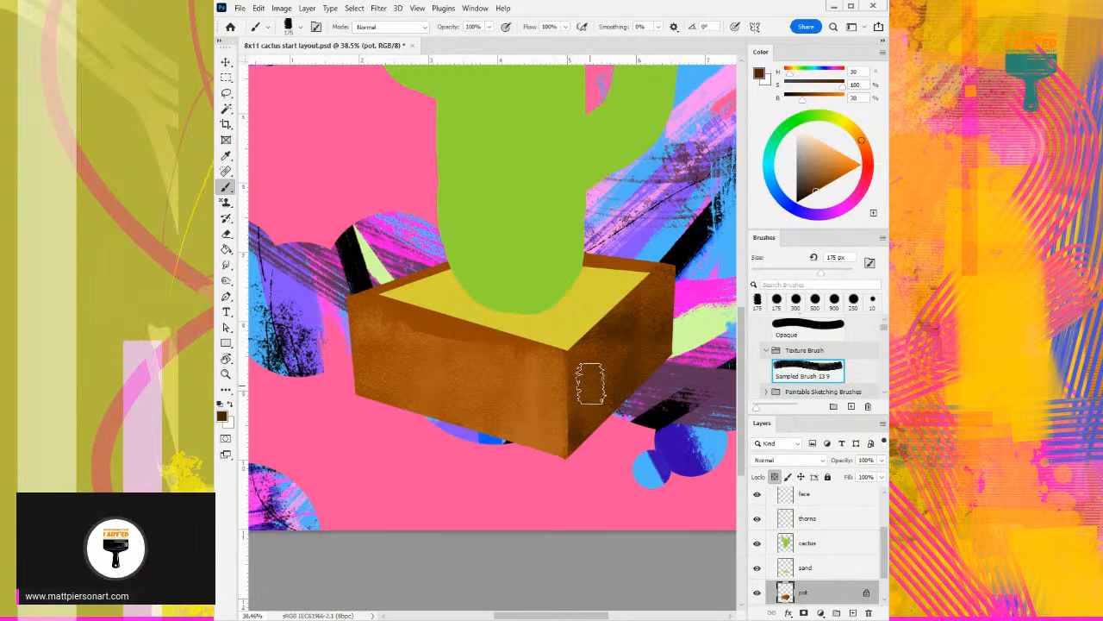
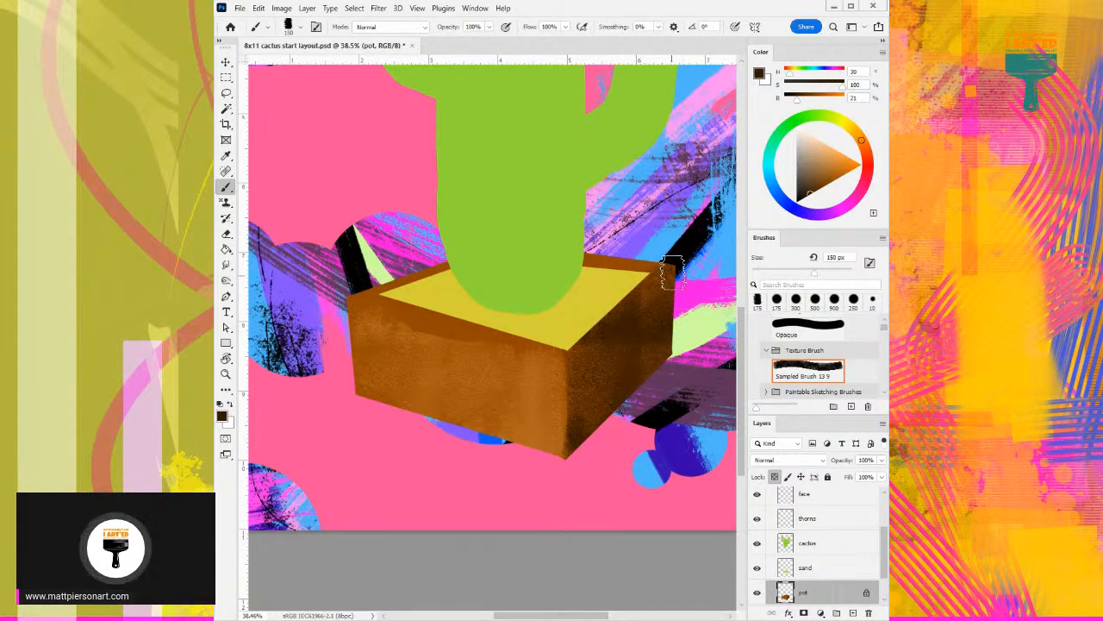
- Blend the shading on the pot's right face with sampled dark browns, from H 29, S 99, B 42 to B 29, at 150 px
{"action": "left_click", "coordinate": [609, 372], "text": "alt"}
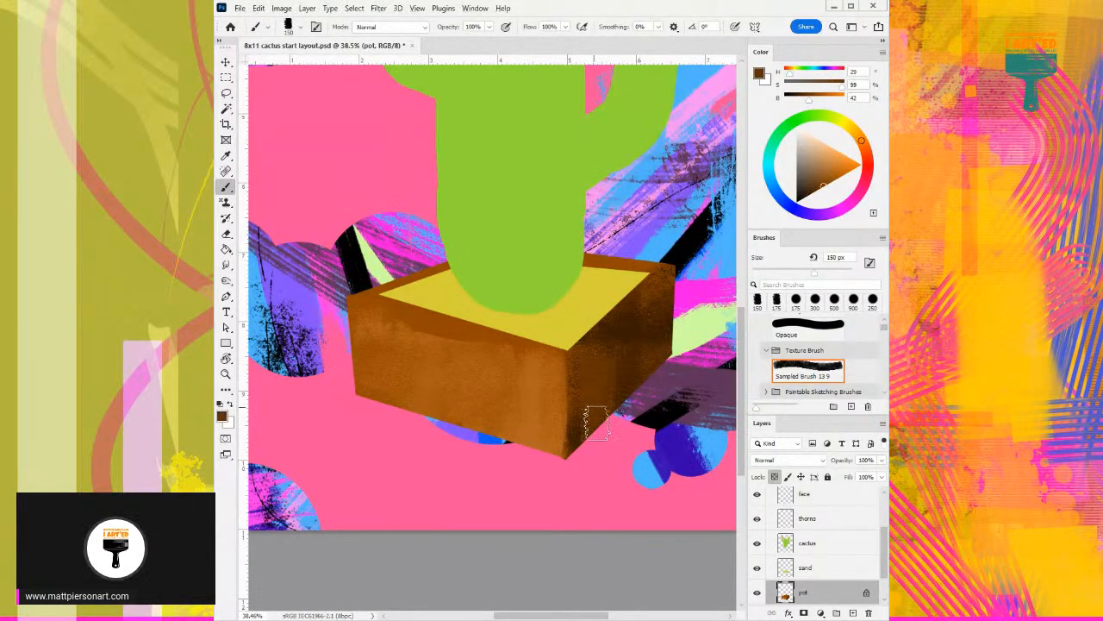
{"action": "left_click", "coordinate": [616, 372], "text": "alt"}
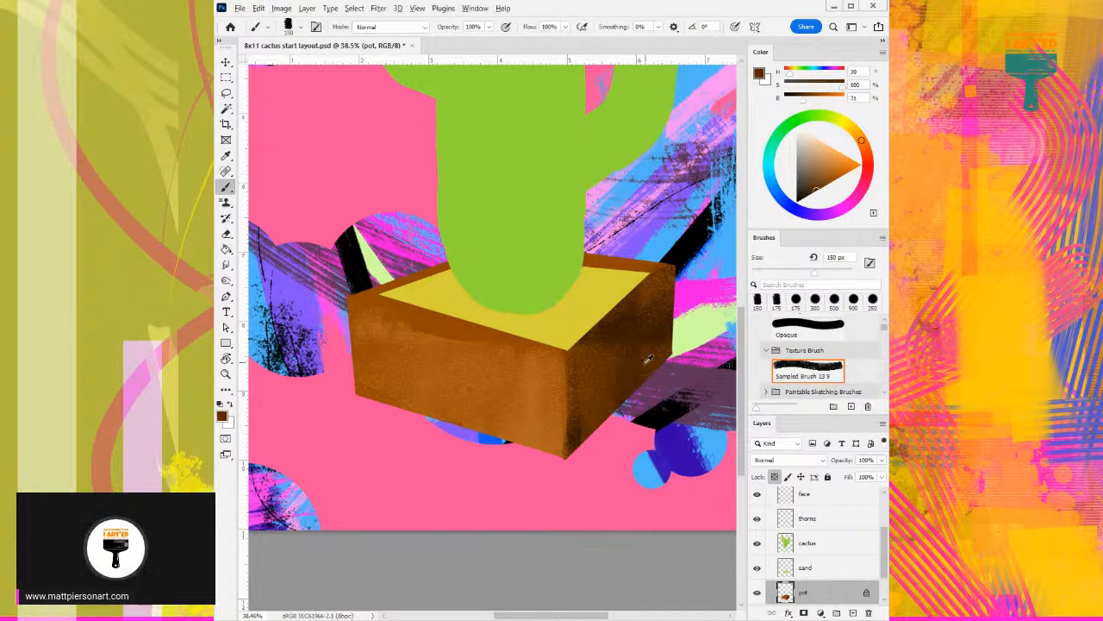
{"action": "left_click", "coordinate": [579, 430], "text": "alt"}
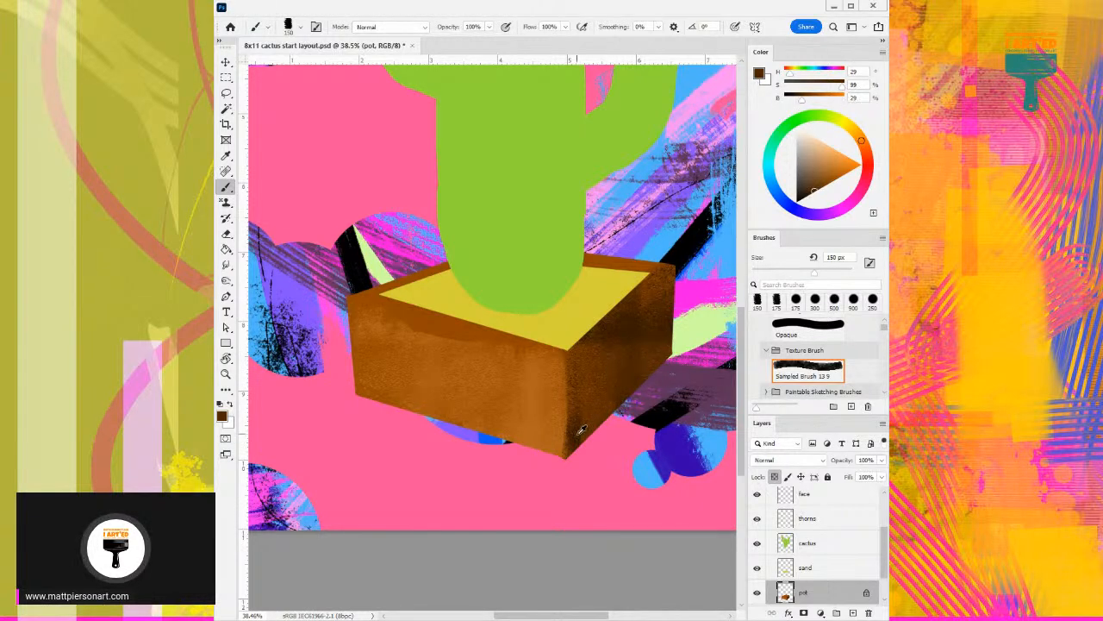
- Refine the shading beside the pot's front corner on the right face with 50 px dark brown strokes (H 29, S 95, B 20)
{"action": "key", "text": "bracketleft"}
{"action": "key", "text": "bracketleft"}
{"action": "key", "text": "bracketleft"}
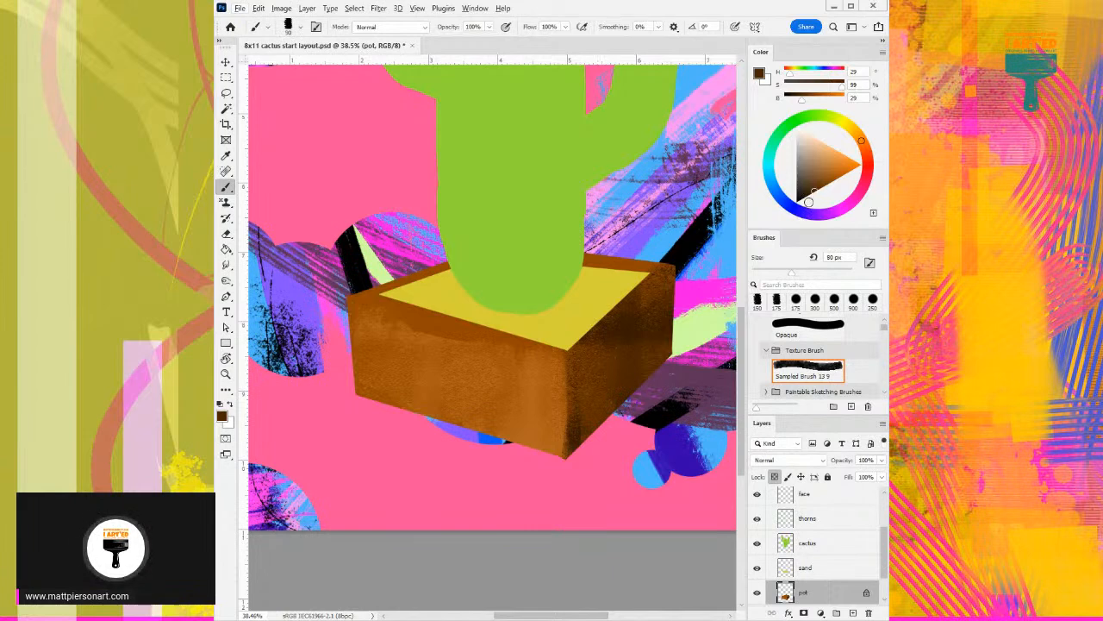
{"action": "left_click", "coordinate": [593, 334], "text": "alt"}
{"action": "key", "text": "bracketleft"}
{"action": "key", "text": "bracketleft"}
{"action": "key", "text": "bracketleft"}
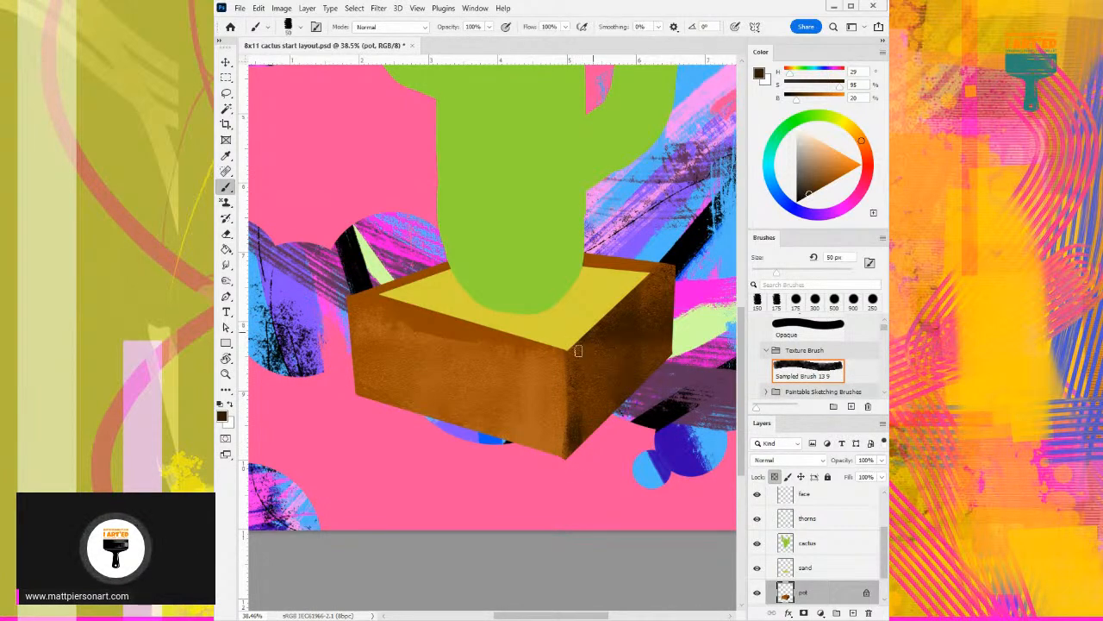
{"action": "mouse_move", "coordinate": [576, 348]}
{"action": "left_mouse_down"}
{"action": "mouse_move", "coordinate": [576, 420]}
{"action": "mouse_move", "coordinate": [586, 342]}
{"action": "mouse_move", "coordinate": [580, 415]}
{"action": "mouse_move", "coordinate": [586, 351]}
{"action": "mouse_move", "coordinate": [580, 360]}
{"action": "mouse_move", "coordinate": [599, 340]}
{"action": "mouse_move", "coordinate": [593, 411]}
{"action": "mouse_move", "coordinate": [606, 377]}
{"action": "left_mouse_up"}
{"action": "left_click", "coordinate": [605, 414], "text": "alt"}
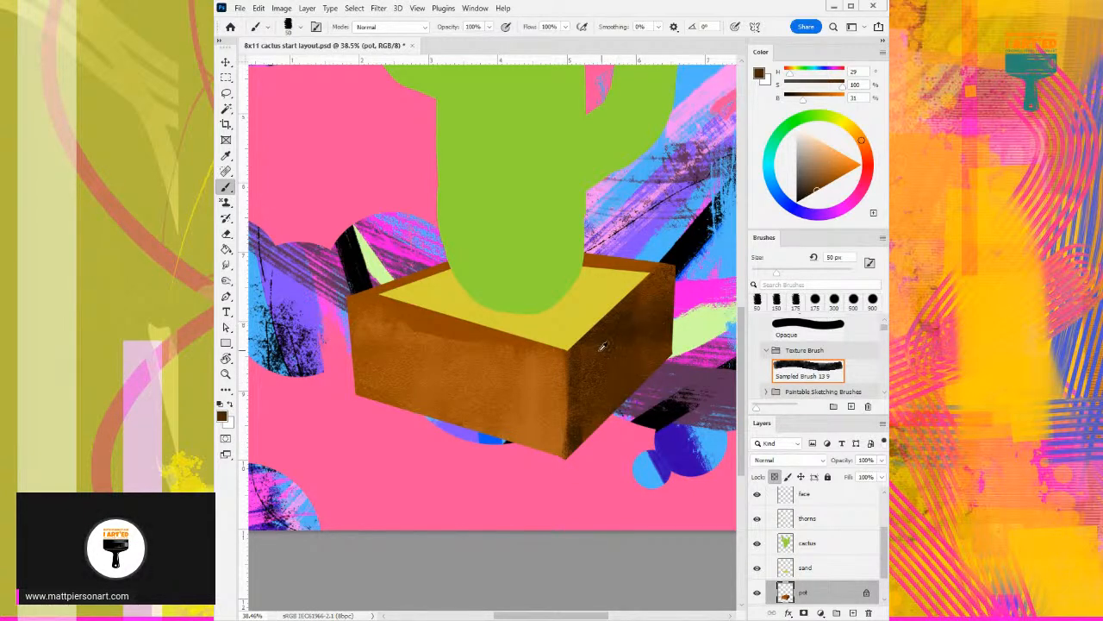
- Texture the pot's front-left face with sampled lighter brown (H 29, S 83, B 70) at 109 px
{"action": "left_click", "coordinate": [543, 365], "text": "alt"}
{"action": "left_click_drag", "start_coordinate": [454, 351], "coordinate": [472, 354]}
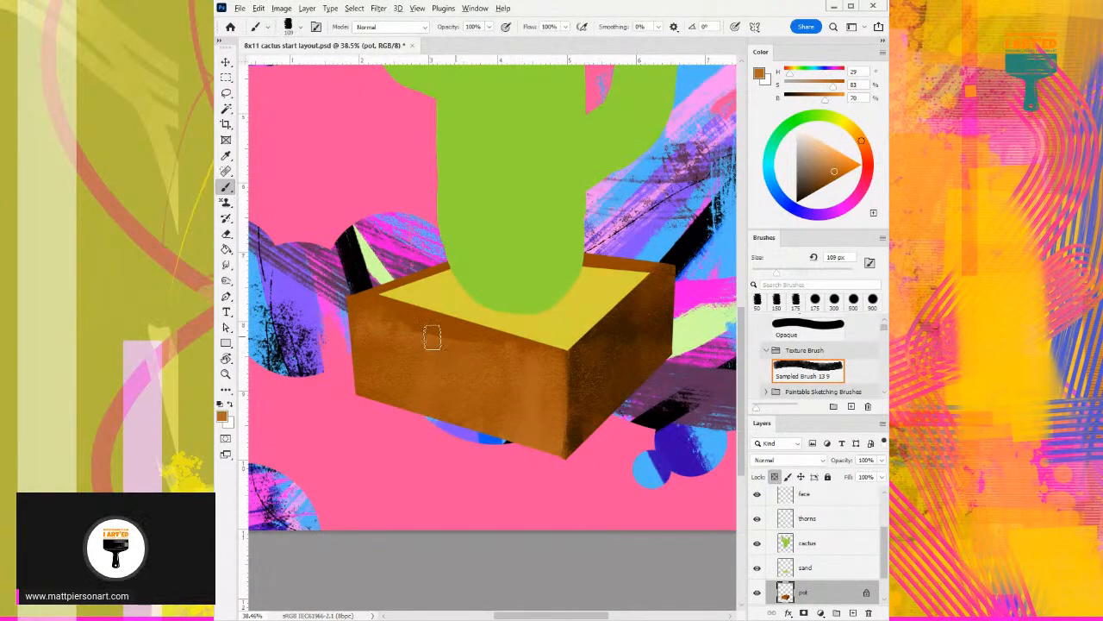
{"action": "mouse_move", "coordinate": [360, 302]}
{"action": "left_mouse_down"}
{"action": "mouse_move", "coordinate": [440, 343]}
{"action": "mouse_move", "coordinate": [524, 347]}
{"action": "left_mouse_up"}
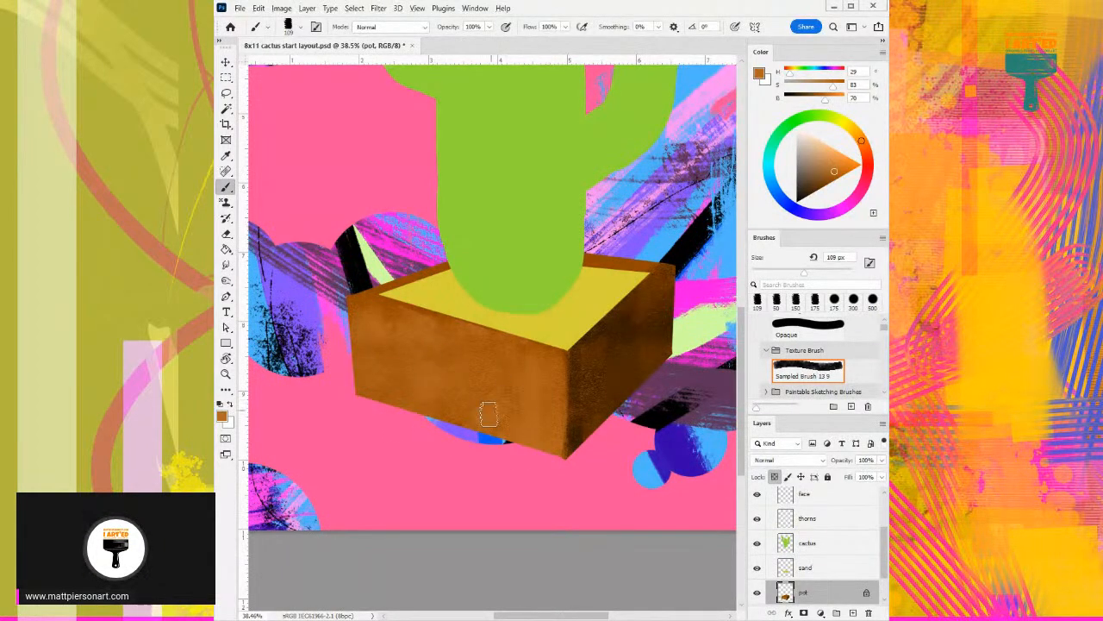
{"action": "left_click", "coordinate": [509, 352], "text": "alt"}
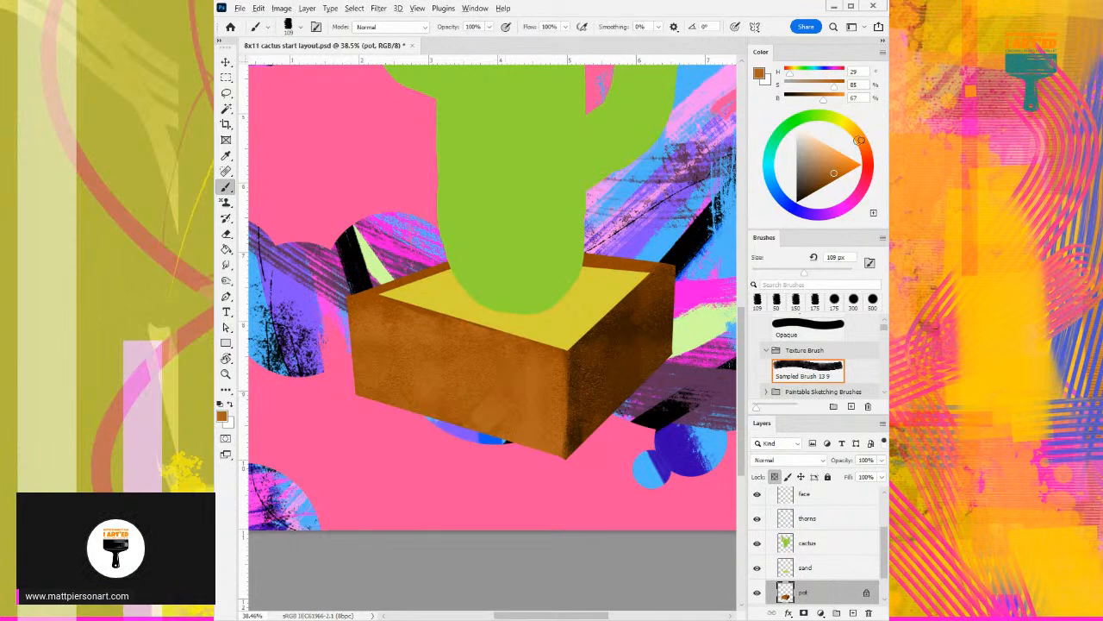
- Add lighter orange-brown texture (H 29, S 74, B 82) to the front-left face at 214 px, and accent its lower corner at 34 px
{"action": "left_click", "coordinate": [836, 163]}
{"action": "right_click", "coordinate": [389, 345], "text": "alt"}
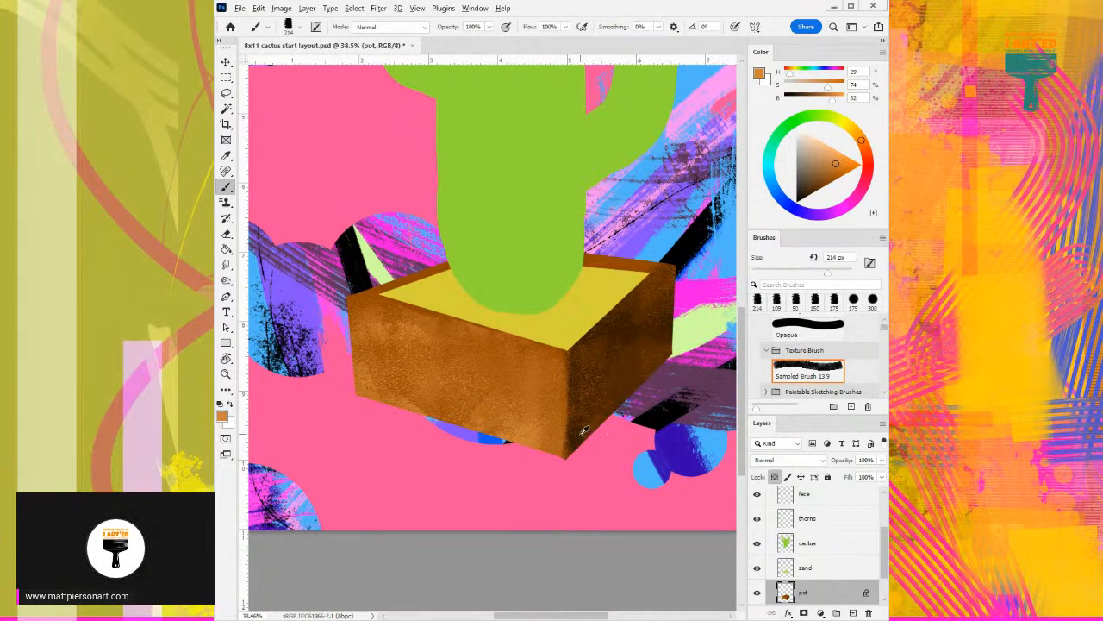
{"action": "left_click_drag", "start_coordinate": [552, 438], "coordinate": [532, 438]}
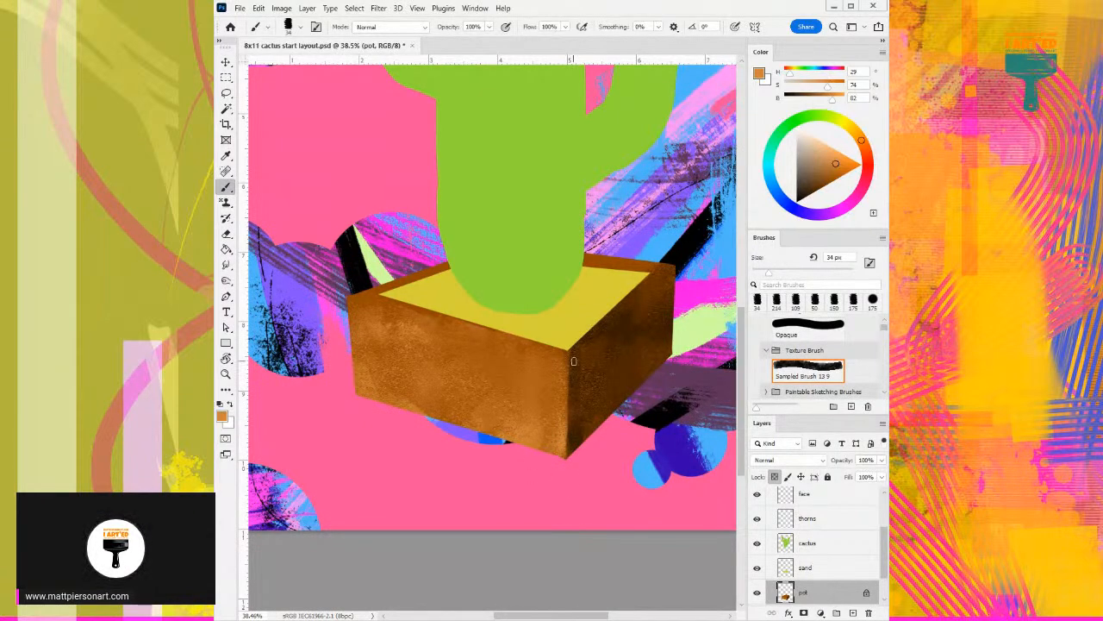
- Create a new layer directly above the pot layer and clip it to the pot
{"action": "left_click", "coordinate": [853, 613]}
{"action": "scroll", "coordinate": [885, 552], "scroll_direction": "down", "scroll_amount": 2}
{"action": "left_click", "coordinate": [854, 561], "text": "alt"}
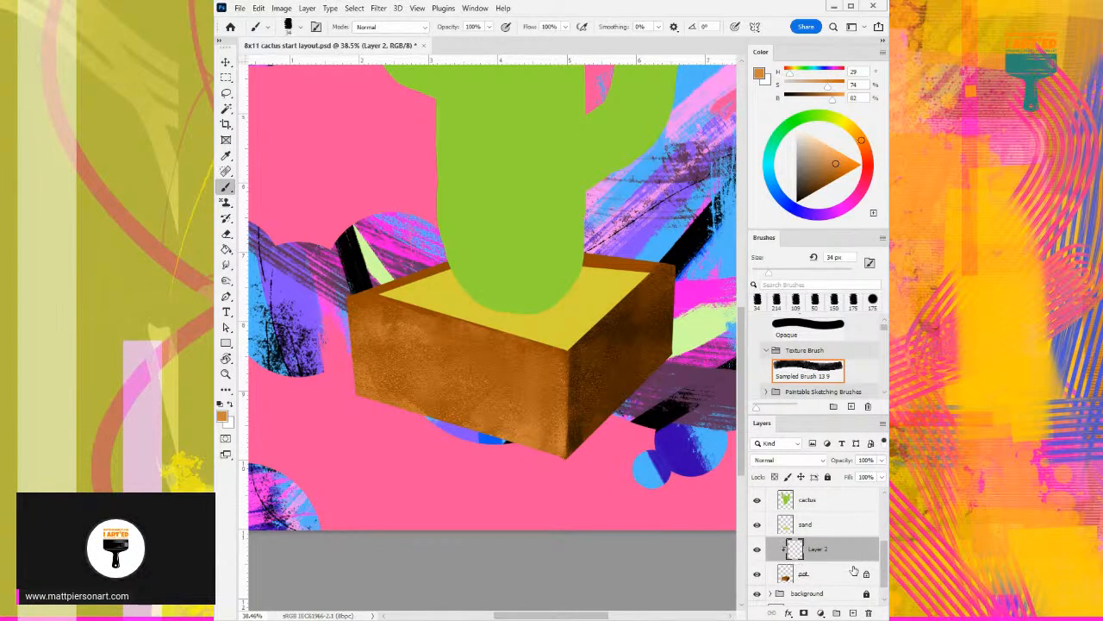
- Paint the pot's front-right and back-left rim edges in light orange (H 29, S 64, B 98) with the 60 px texture brush
{"action": "left_click", "coordinate": [837, 152]}
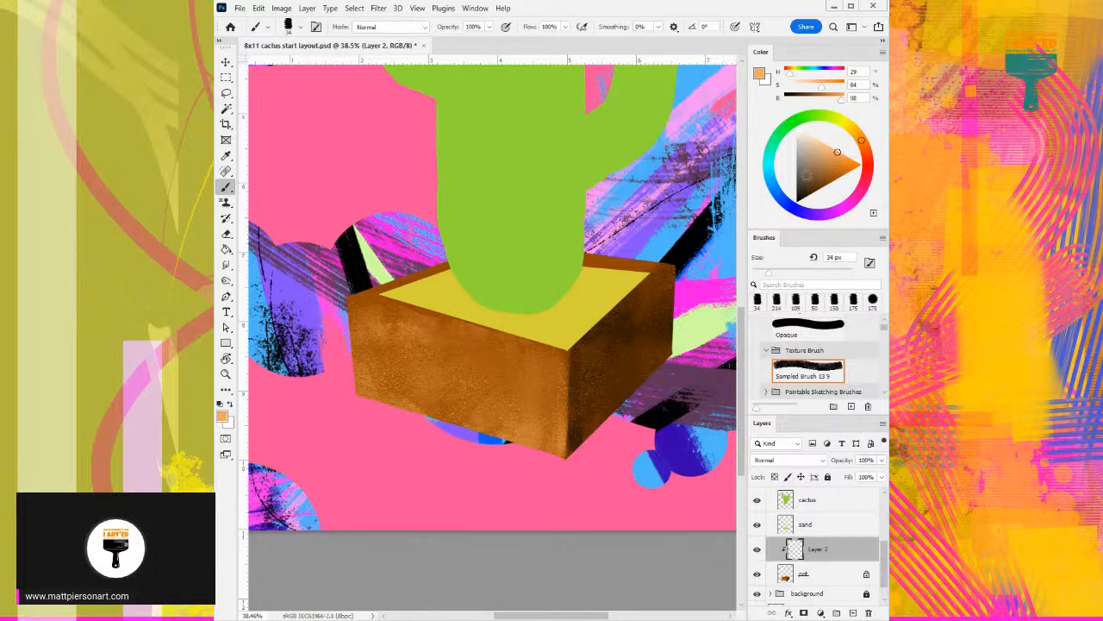
{"action": "right_click", "coordinate": [582, 315]}
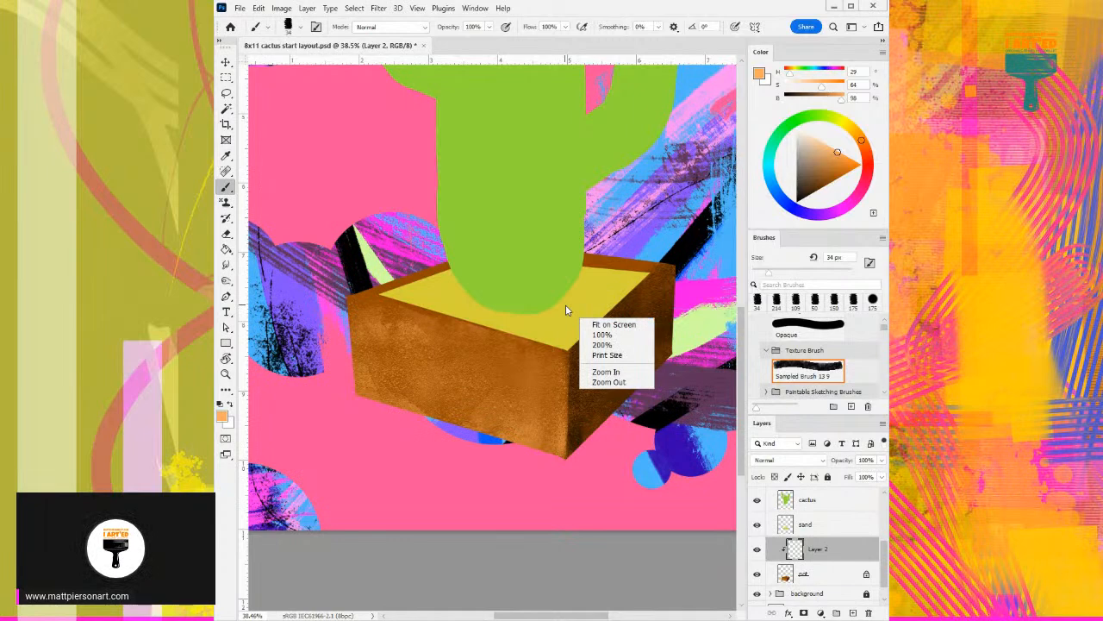
{"action": "left_click", "coordinate": [532, 256]}
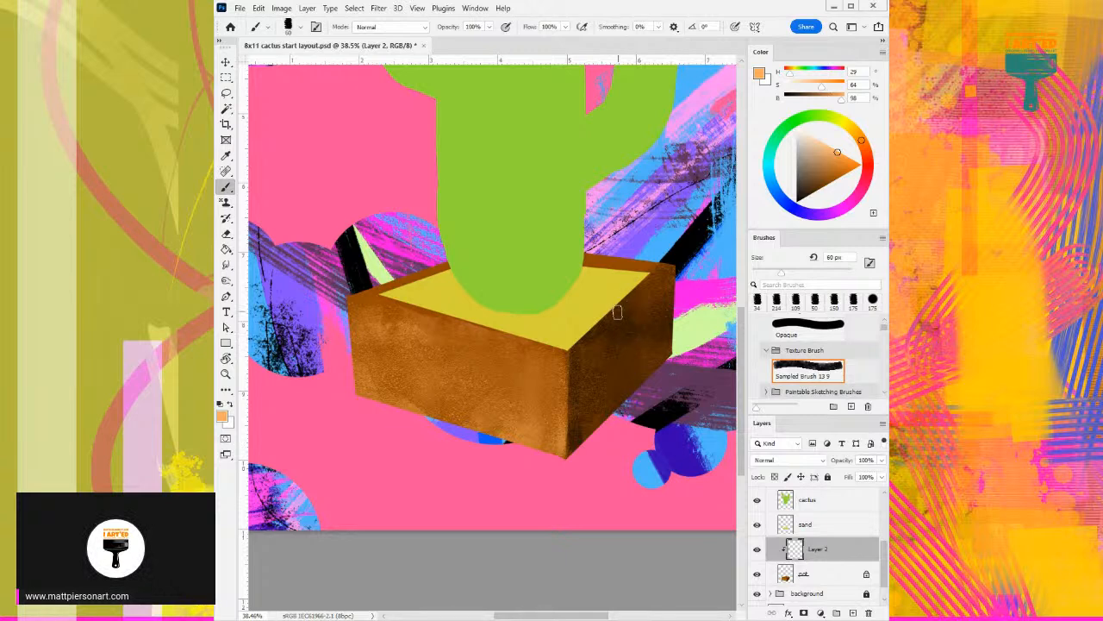
{"action": "scroll", "coordinate": [595, 328], "scroll_direction": "up", "scroll_amount": 1}
{"action": "left_click_drag", "start_coordinate": [566, 373], "coordinate": [680, 273]}
{"action": "mouse_move", "coordinate": [571, 370]}
{"action": "left_mouse_down"}
{"action": "mouse_move", "coordinate": [661, 287]}
{"action": "mouse_move", "coordinate": [570, 373]}
{"action": "mouse_move", "coordinate": [638, 318]}
{"action": "left_mouse_up"}
{"action": "mouse_move", "coordinate": [391, 310]}
{"action": "left_mouse_down"}
{"action": "mouse_move", "coordinate": [455, 281]}
{"action": "mouse_move", "coordinate": [353, 305]}
{"action": "mouse_move", "coordinate": [428, 283]}
{"action": "left_mouse_up"}
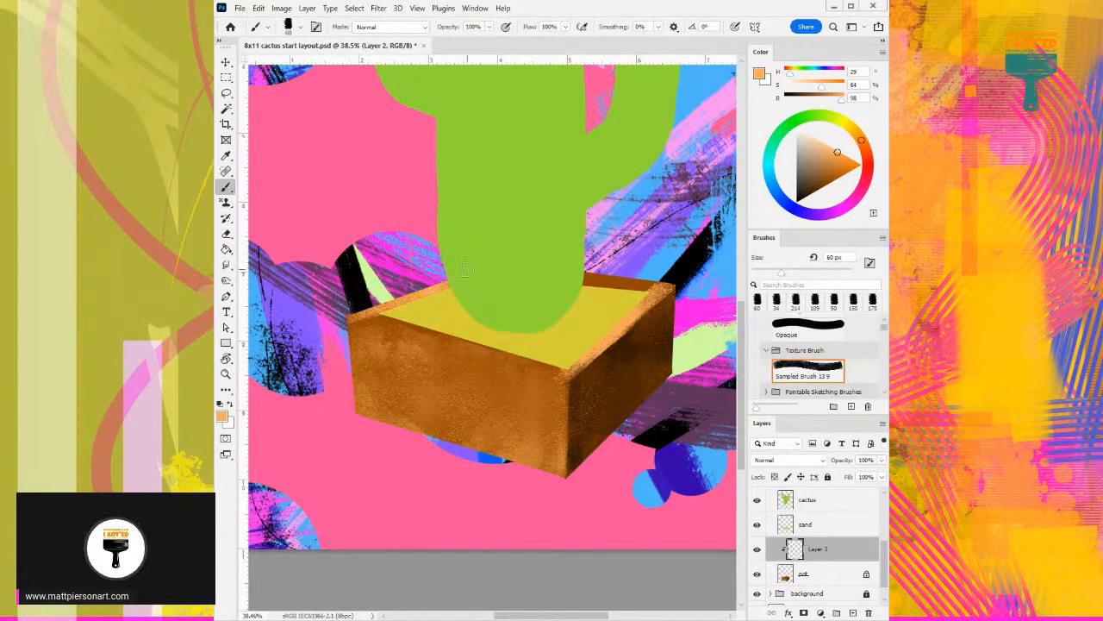
- Paint the pot's back-right and front-left rim edges in the same light orange, giving the front edge an uneven lip
{"action": "mouse_move", "coordinate": [586, 277]}
{"action": "left_mouse_down"}
{"action": "mouse_move", "coordinate": [673, 285]}
{"action": "mouse_move", "coordinate": [639, 304]}
{"action": "left_mouse_up"}
{"action": "mouse_move", "coordinate": [363, 315]}
{"action": "left_mouse_down"}
{"action": "mouse_move", "coordinate": [474, 346]}
{"action": "mouse_move", "coordinate": [456, 322]}
{"action": "mouse_move", "coordinate": [496, 344]}
{"action": "mouse_move", "coordinate": [472, 341]}
{"action": "mouse_move", "coordinate": [565, 369]}
{"action": "mouse_move", "coordinate": [607, 338]}
{"action": "mouse_move", "coordinate": [622, 305]}
{"action": "left_mouse_up"}
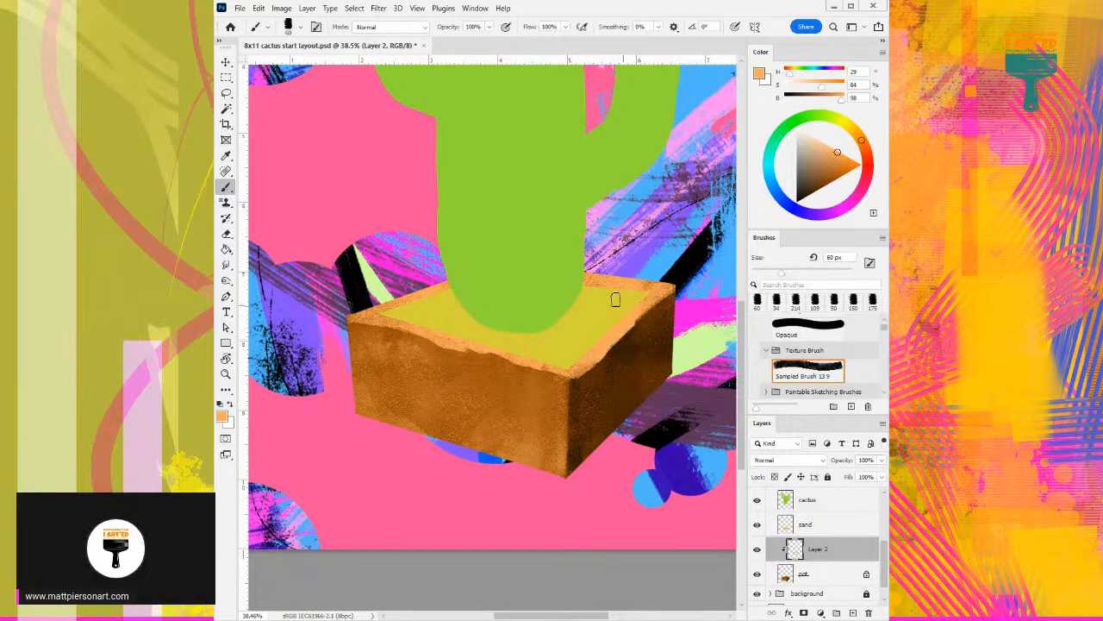
{"action": "mouse_move", "coordinate": [390, 301]}
{"action": "left_mouse_down"}
{"action": "mouse_move", "coordinate": [354, 315]}
{"action": "mouse_move", "coordinate": [364, 306]}
{"action": "left_mouse_up"}
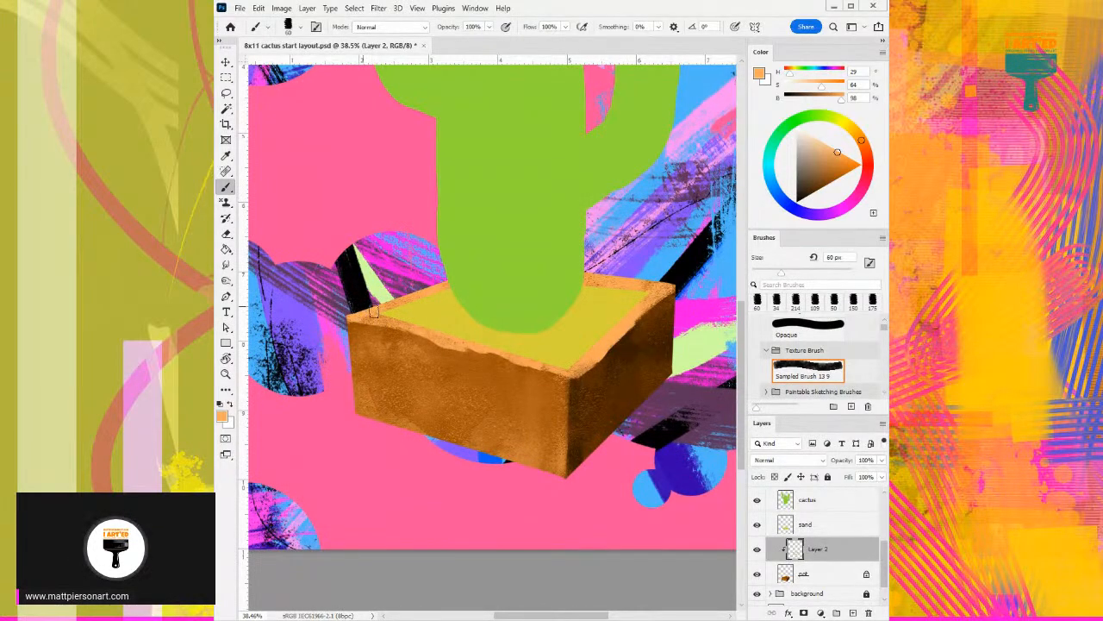
- Paint a shadow under the uneven front-left rim in dark brown (H 29, S 100, B 42) at 40 px
{"action": "left_click", "coordinate": [422, 343], "text": "alt"}
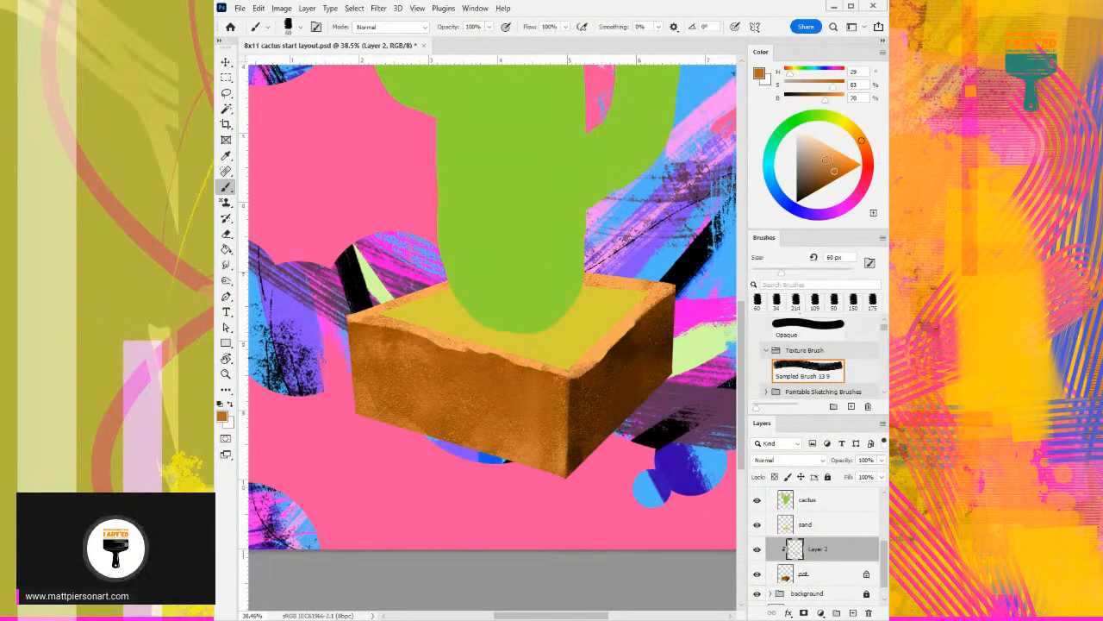
{"action": "left_click", "coordinate": [829, 182]}
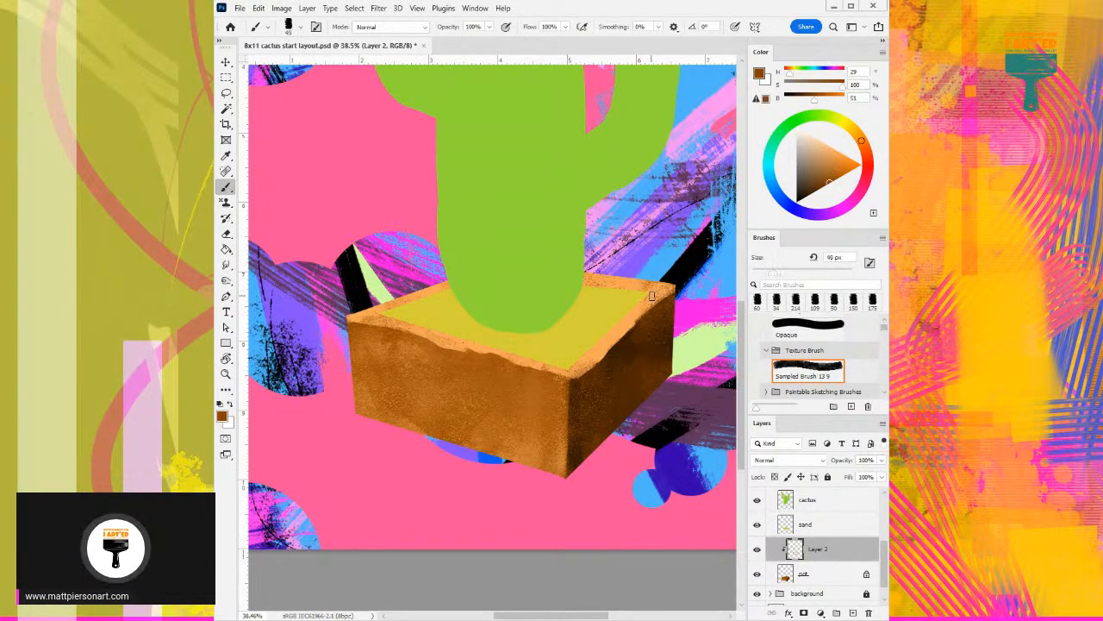
{"action": "left_click_drag", "start_coordinate": [344, 324], "coordinate": [358, 324]}
{"action": "left_click", "coordinate": [826, 187]}
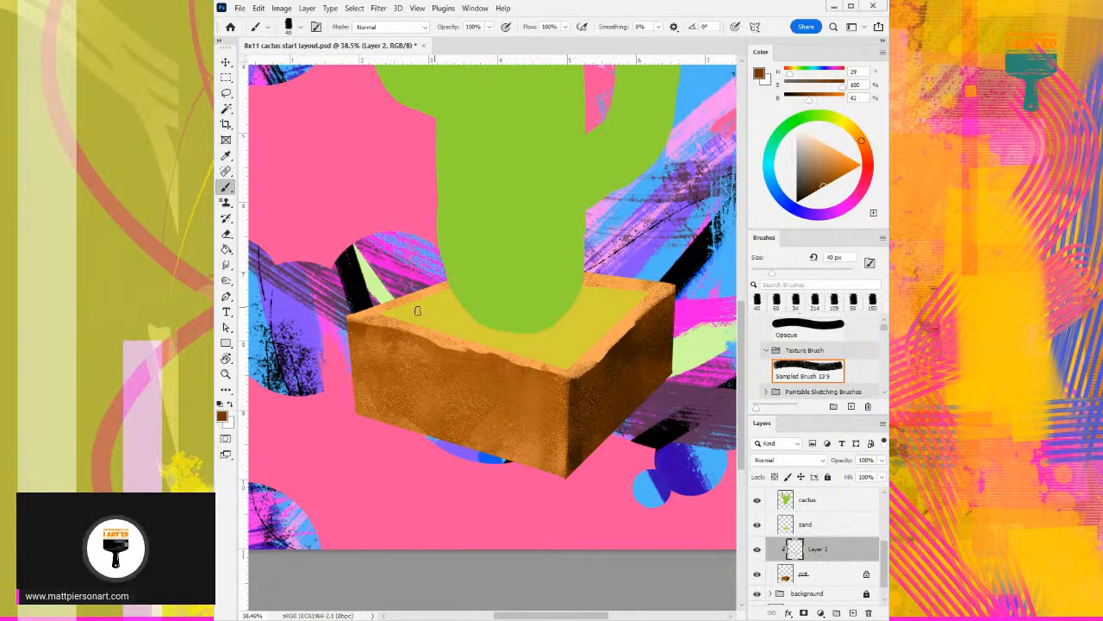
{"action": "mouse_move", "coordinate": [376, 327]}
{"action": "left_mouse_down"}
{"action": "mouse_move", "coordinate": [484, 359]}
{"action": "mouse_move", "coordinate": [461, 365]}
{"action": "mouse_move", "coordinate": [437, 351]}
{"action": "mouse_move", "coordinate": [467, 356]}
{"action": "left_mouse_up"}
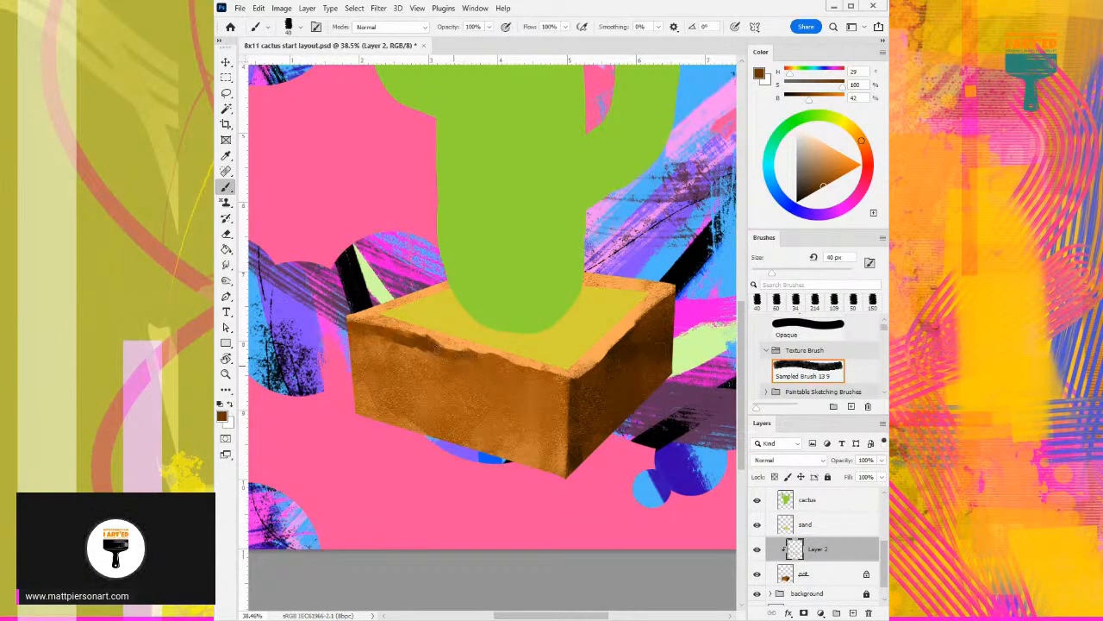
{"action": "left_click", "coordinate": [435, 358], "text": "alt"}
{"action": "left_click", "coordinate": [429, 343], "text": "alt"}
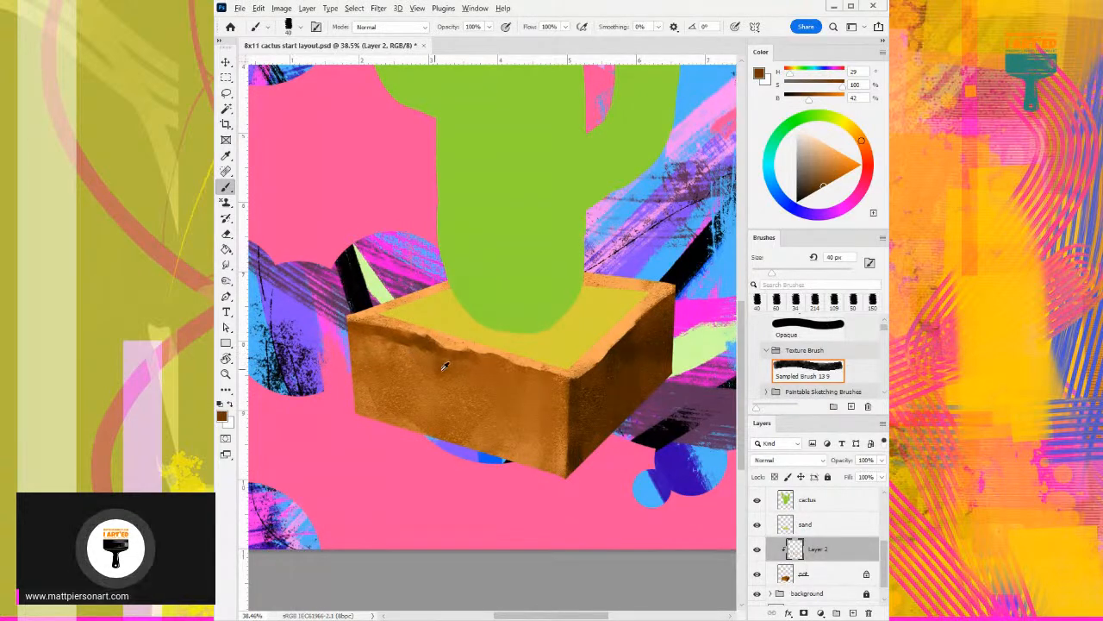
- Touch up the front-left face just below the rim with sampled browns, including lighter orange-brown (H 29, S 74, B 81)
{"action": "left_click", "coordinate": [426, 348], "text": "alt"}
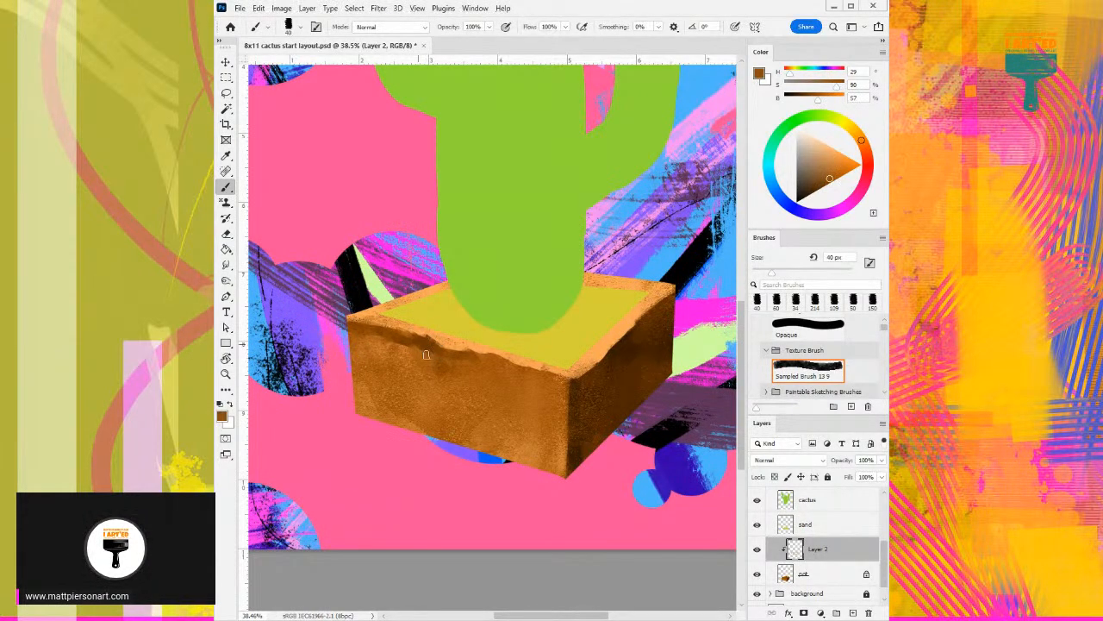
{"action": "left_click", "coordinate": [427, 344], "text": "alt"}
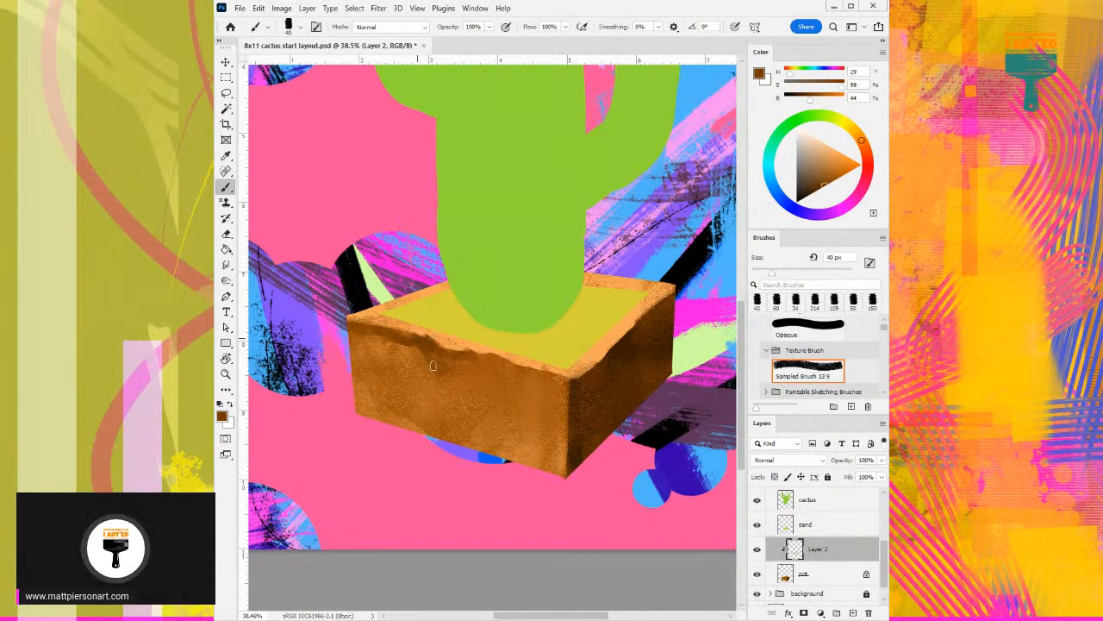
{"action": "left_click", "coordinate": [410, 348], "text": "alt"}
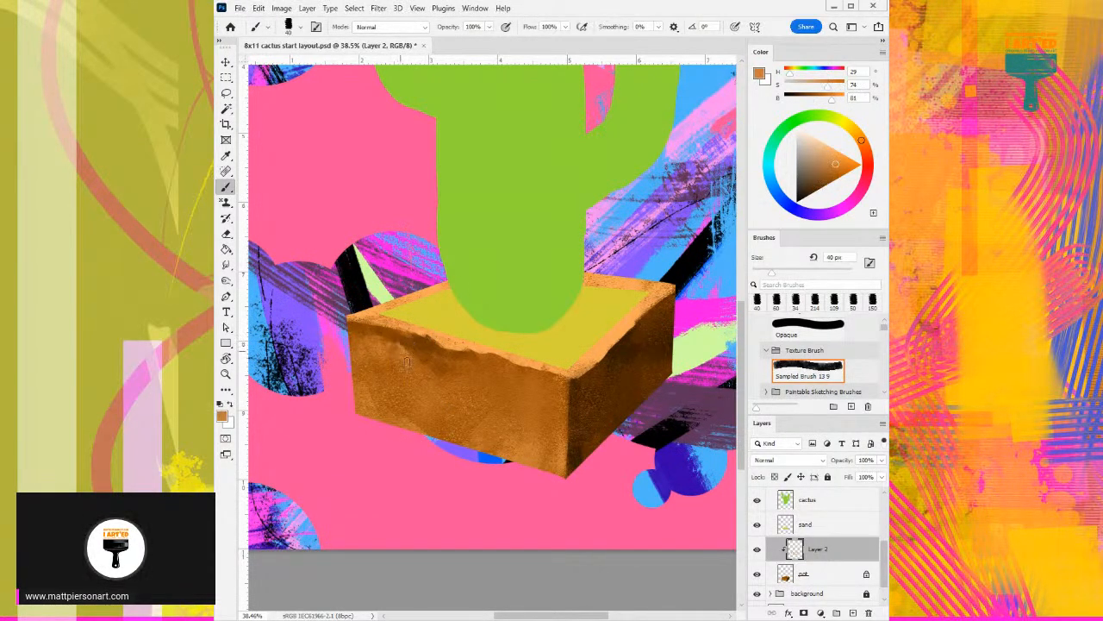
{"action": "left_click", "coordinate": [417, 340], "text": "alt"}
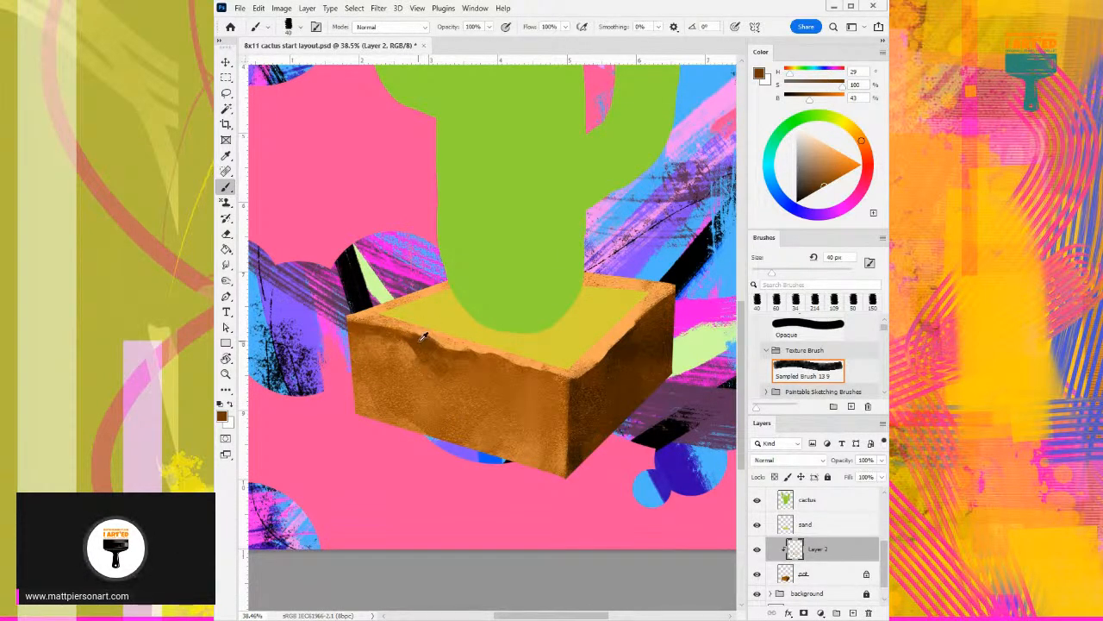
- Extend the dark brown shadow under the front-left rim and add small brown pits to that face at 40 px
{"action": "mouse_move", "coordinate": [418, 345]}
{"action": "left_mouse_down"}
{"action": "mouse_move", "coordinate": [385, 329]}
{"action": "mouse_move", "coordinate": [383, 338]}
{"action": "left_mouse_up"}
{"action": "left_click", "coordinate": [432, 348], "text": "alt"}
{"action": "left_click_drag", "start_coordinate": [485, 361], "coordinate": [535, 376]}
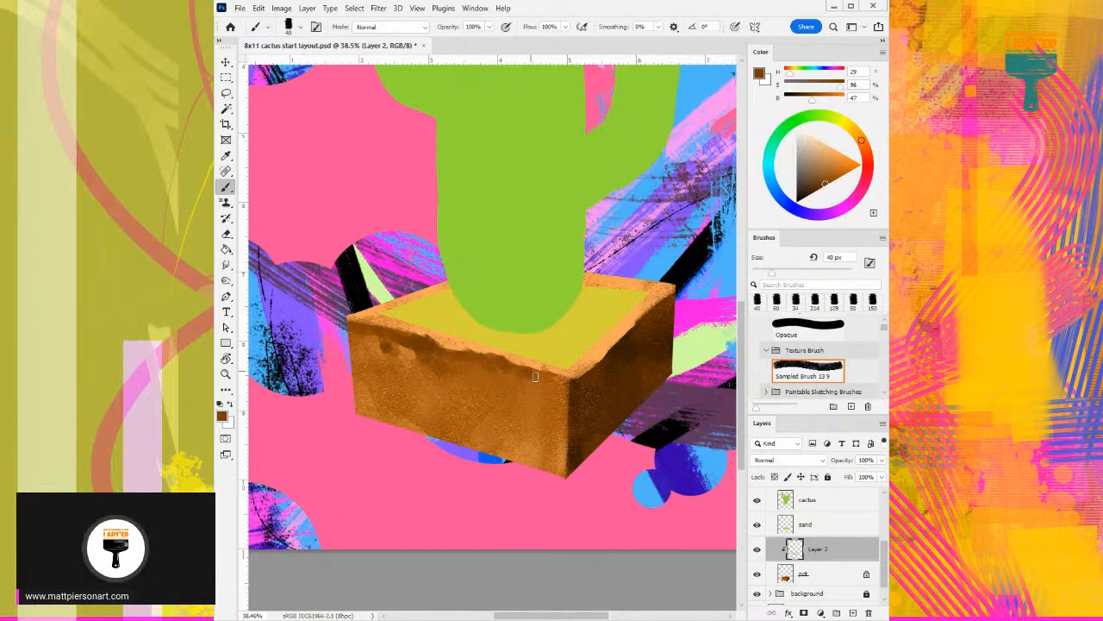
{"action": "left_click", "coordinate": [511, 364], "text": "alt"}
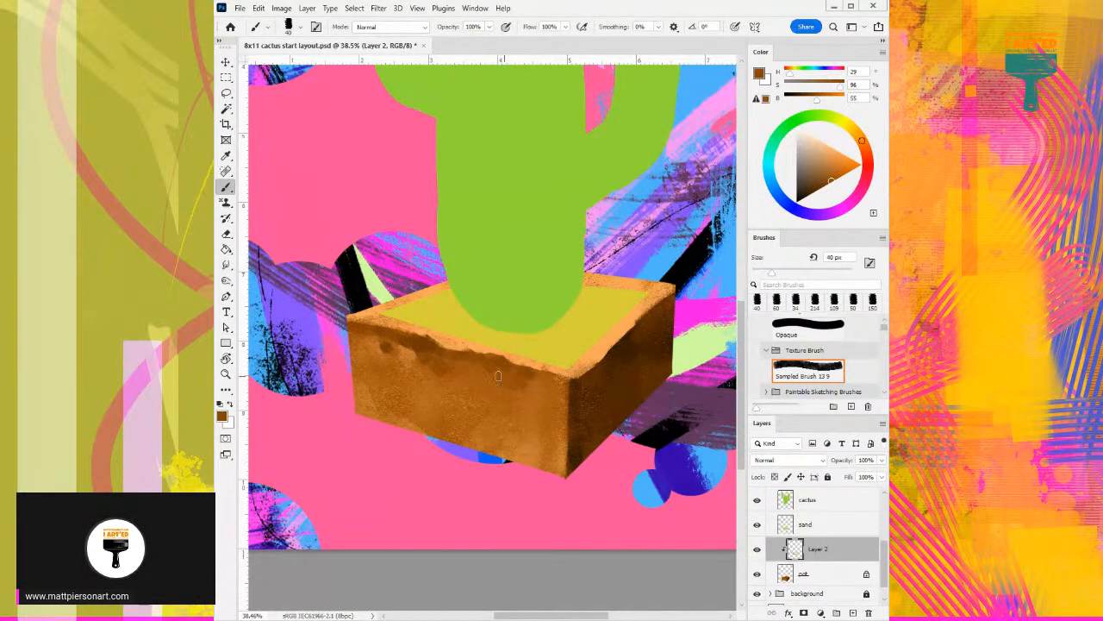
{"action": "mouse_move", "coordinate": [474, 361]}
{"action": "left_mouse_down"}
{"action": "mouse_move", "coordinate": [540, 423]}
{"action": "mouse_move", "coordinate": [527, 382]}
{"action": "mouse_move", "coordinate": [509, 423]}
{"action": "left_mouse_up"}
- Refine the pot's worn surface at 40 px with sampled dark browns (H 30, S 100, B 24 and H 29, S 99, B 43)
{"action": "left_click", "coordinate": [626, 344], "text": "alt"}
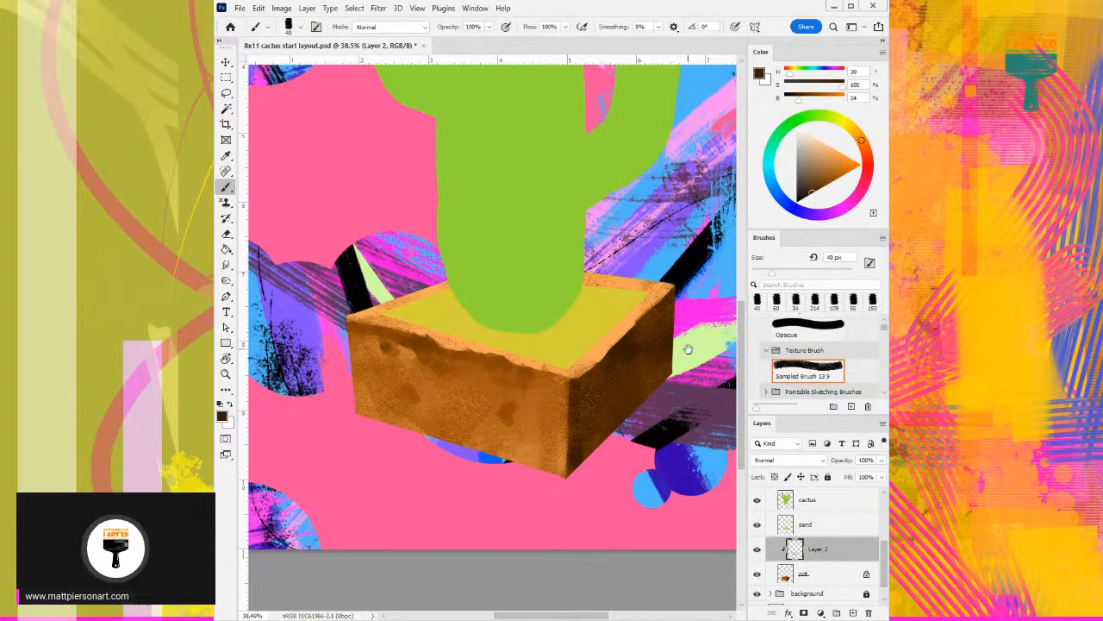
{"action": "left_click_drag", "start_coordinate": [702, 327], "coordinate": [665, 344]}
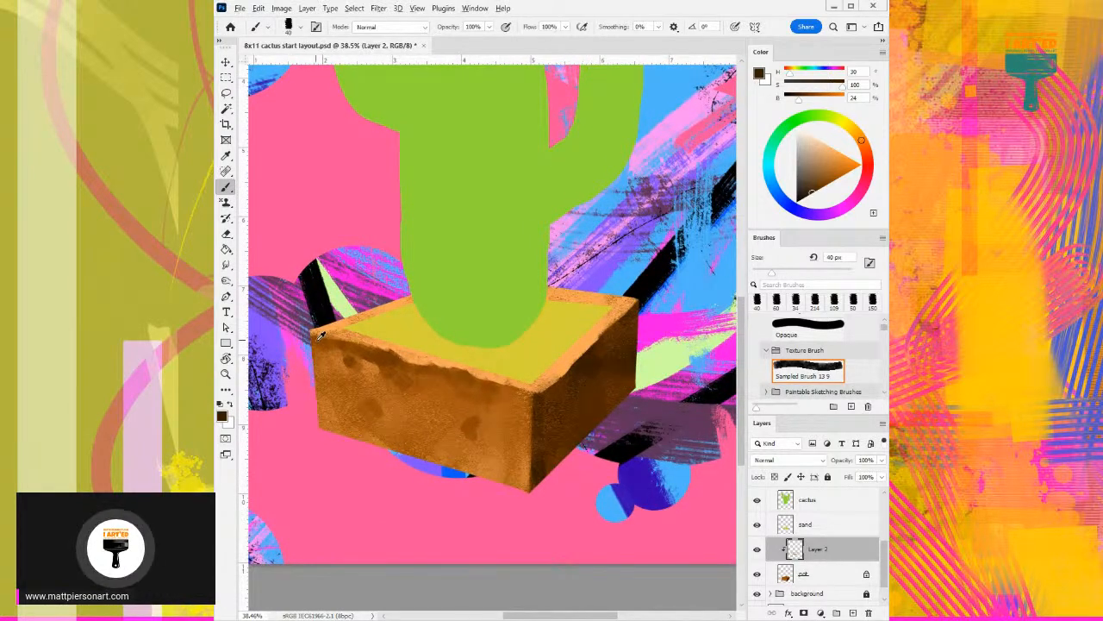
{"action": "left_click", "coordinate": [386, 350], "text": "alt"}
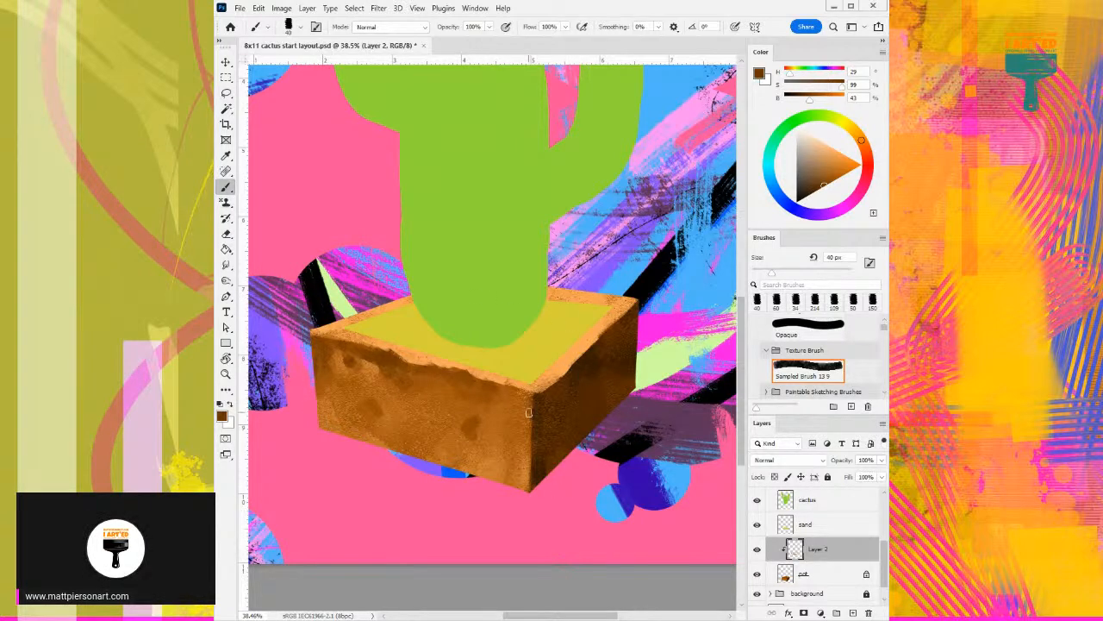
- Shade the inside of the pot's back-right rim with mid brown (H 29, S 77, B 71) and darker brown (H 29, S 97, B 58)
{"action": "scroll", "coordinate": [571, 314], "scroll_direction": "up", "scroll_amount": 1}
{"action": "left_click", "coordinate": [590, 300], "text": "alt"}
{"action": "left_click_drag", "start_coordinate": [826, 170], "coordinate": [834, 168]}
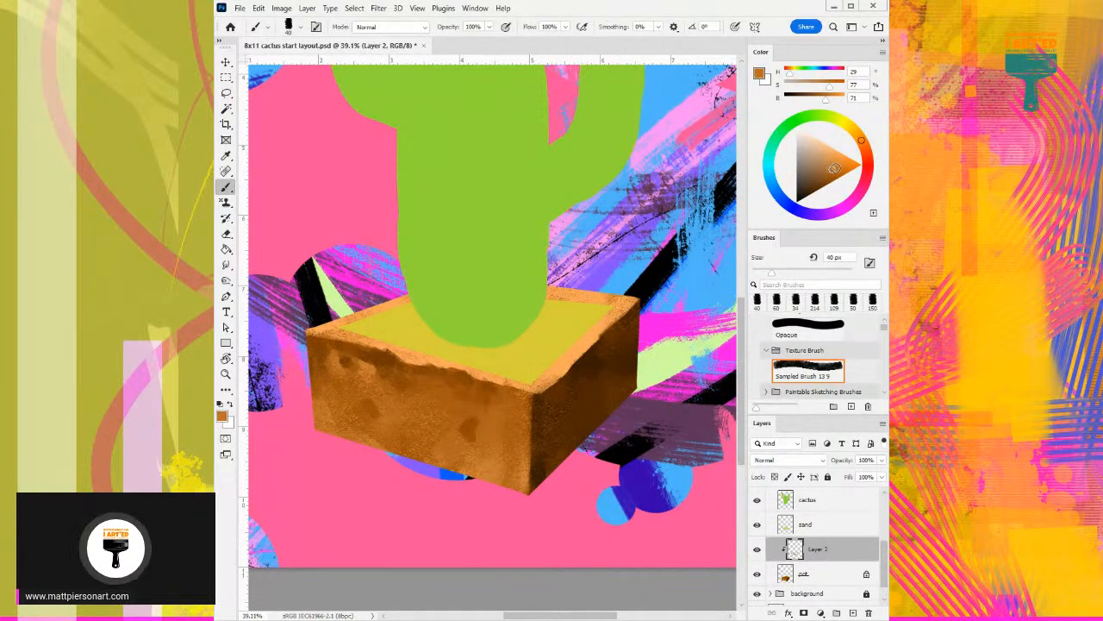
{"action": "mouse_move", "coordinate": [635, 295]}
{"action": "left_mouse_down"}
{"action": "mouse_move", "coordinate": [569, 304]}
{"action": "mouse_move", "coordinate": [571, 287]}
{"action": "mouse_move", "coordinate": [545, 293]}
{"action": "left_mouse_up"}
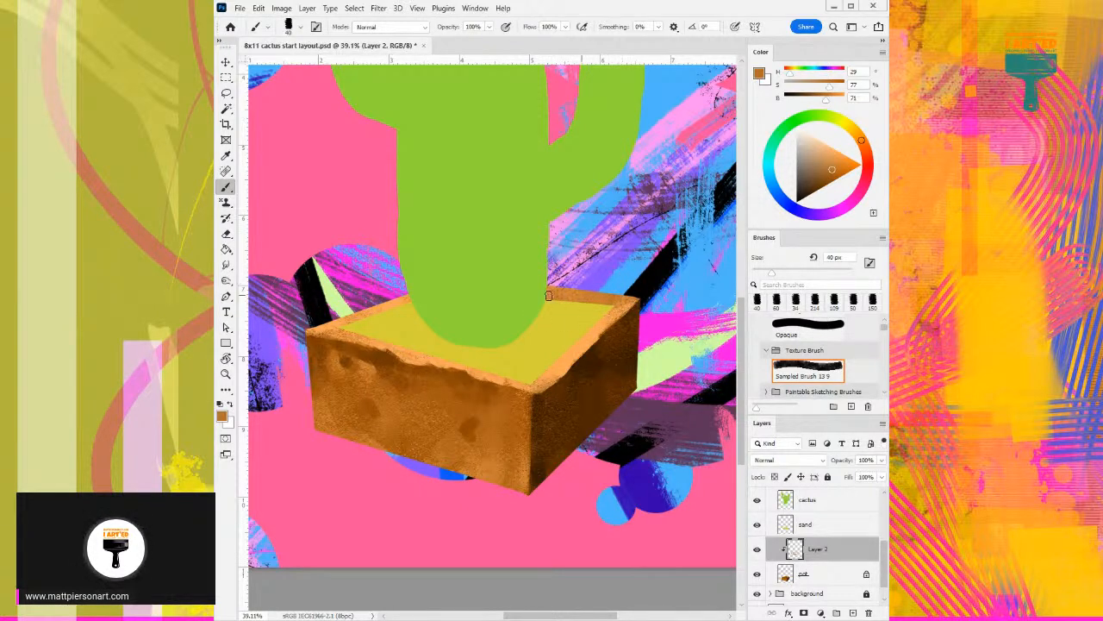
{"action": "left_click", "coordinate": [833, 180]}
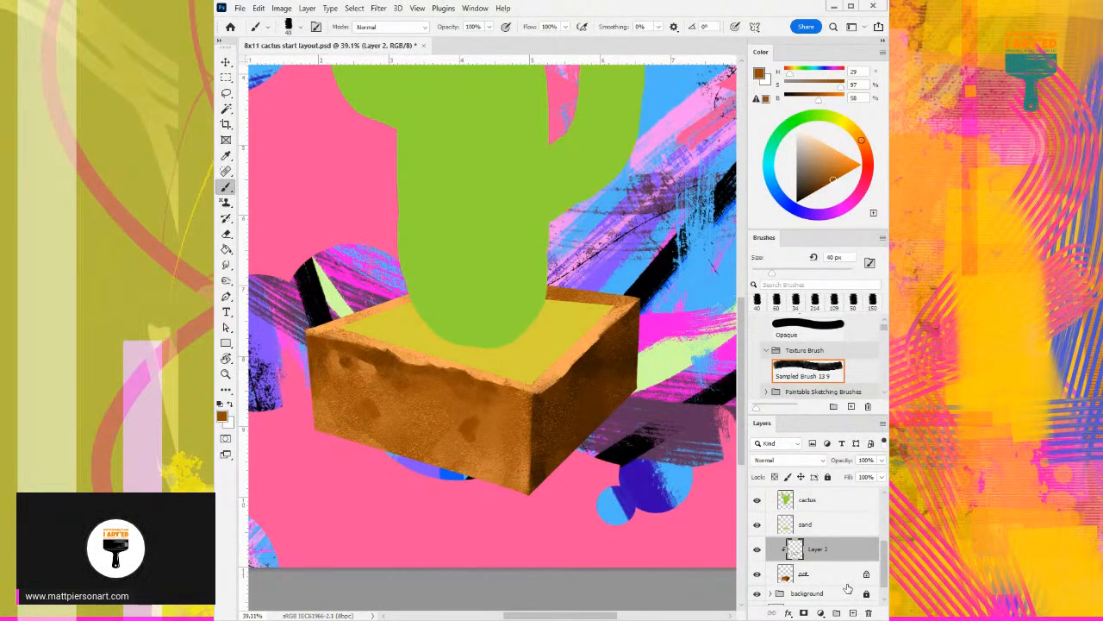
- Add a new layer clipped to the pot above Layer 2 and choose a bright cyan (H 179, S 90, B 100)
{"action": "scroll", "coordinate": [664, 401], "scroll_direction": "down", "scroll_amount": 4}
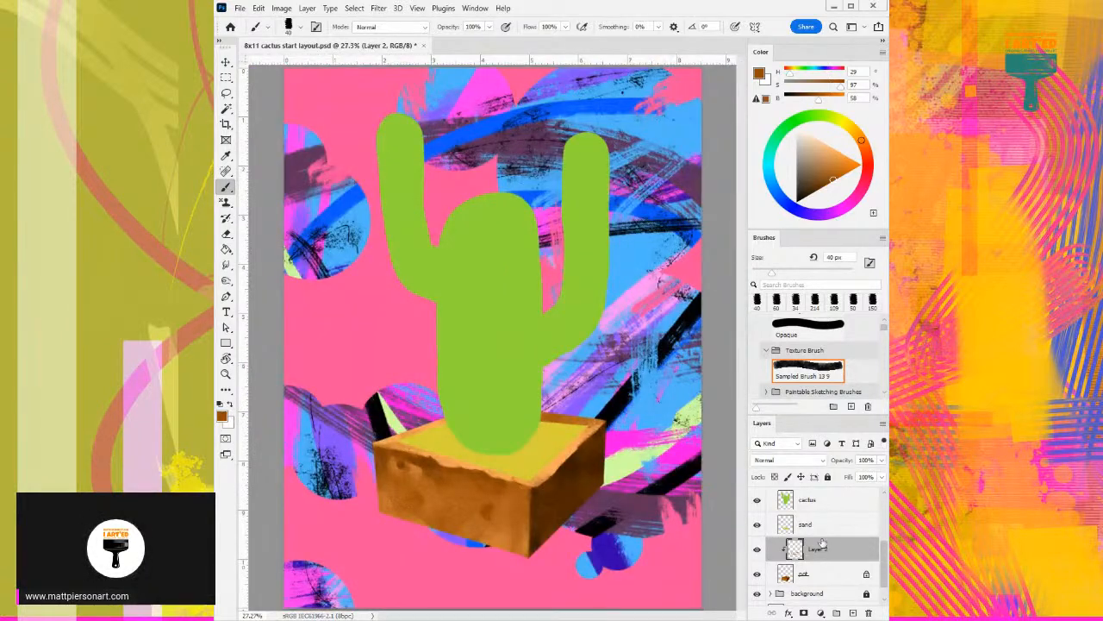
{"action": "left_click", "coordinate": [853, 613]}
{"action": "left_click", "coordinate": [846, 561], "text": "alt"}
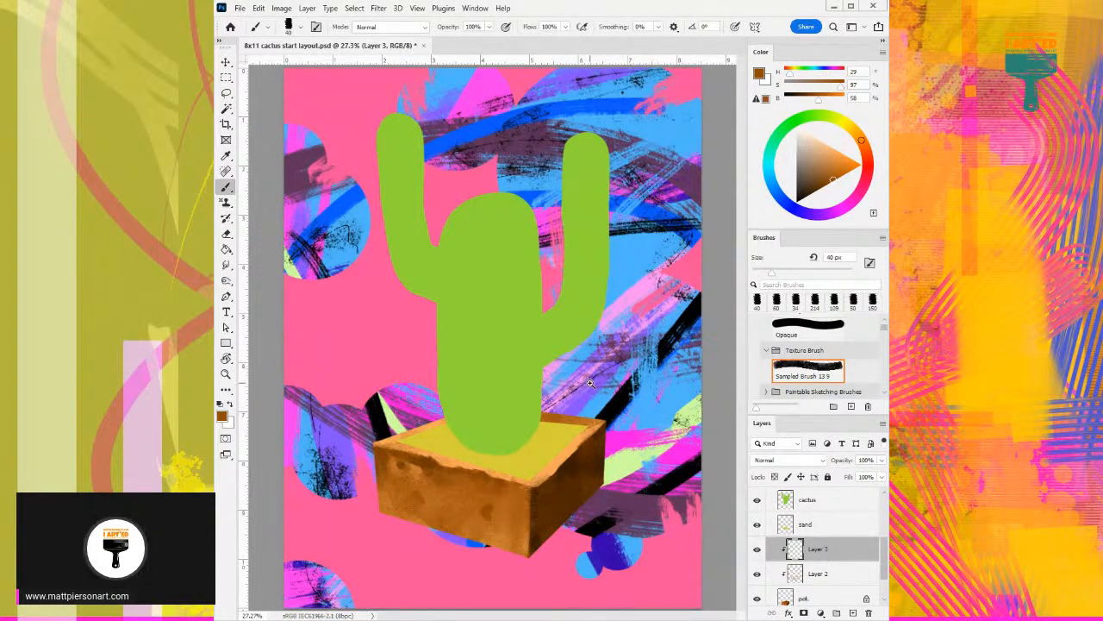
{"action": "scroll", "coordinate": [606, 383], "scroll_direction": "up", "scroll_amount": 2}
{"action": "scroll", "coordinate": [606, 384], "scroll_direction": "up", "scroll_amount": 1}
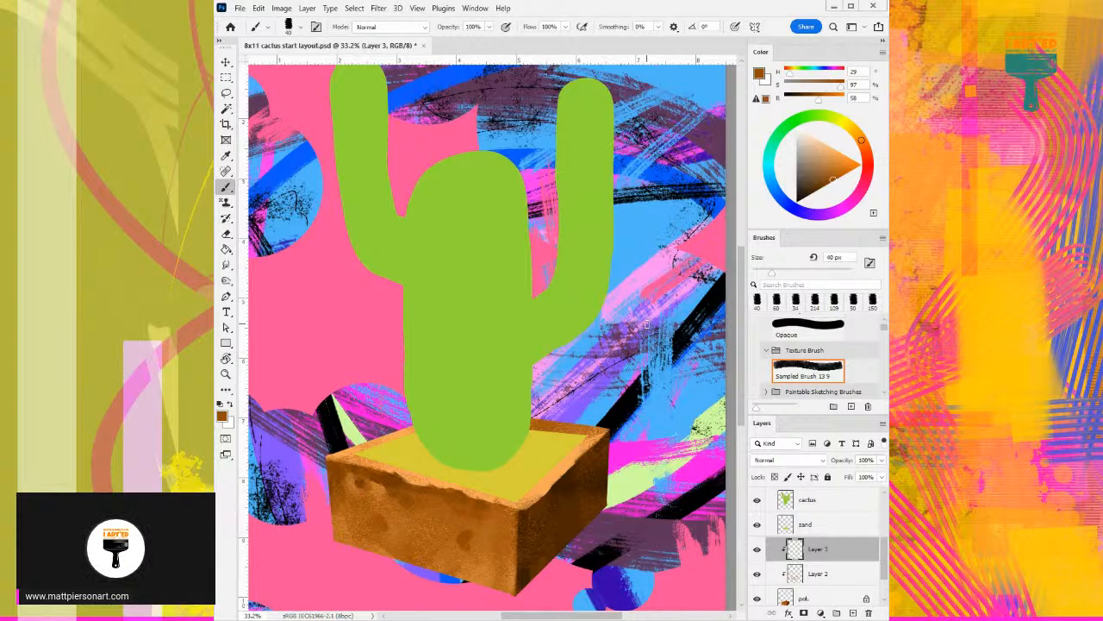
{"action": "left_click", "coordinate": [770, 164]}
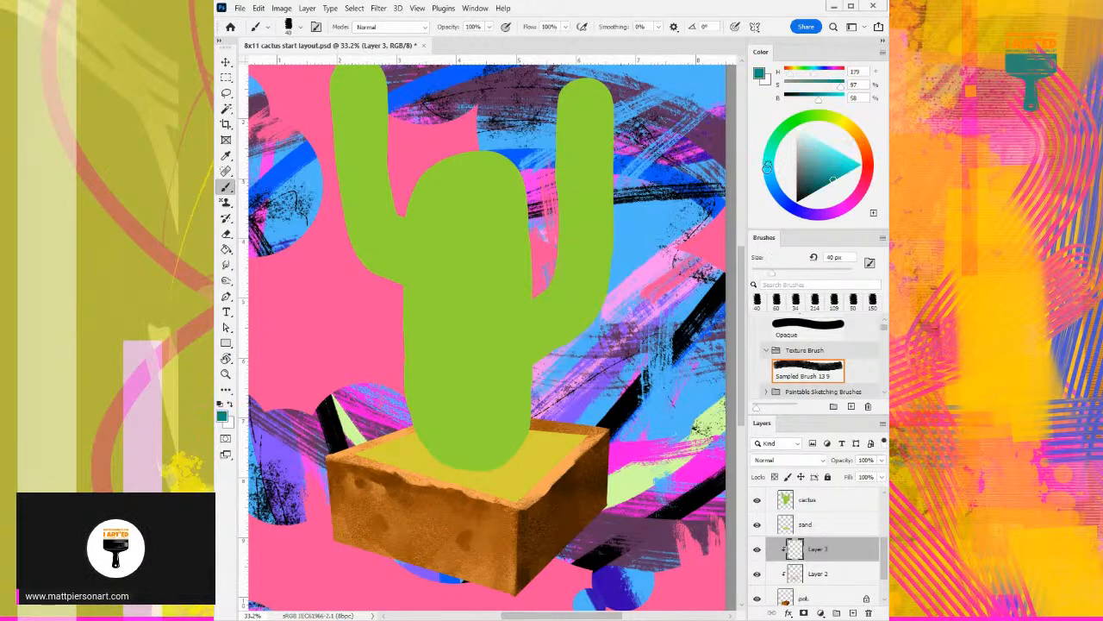
{"action": "left_click_drag", "start_coordinate": [830, 156], "coordinate": [846, 136]}
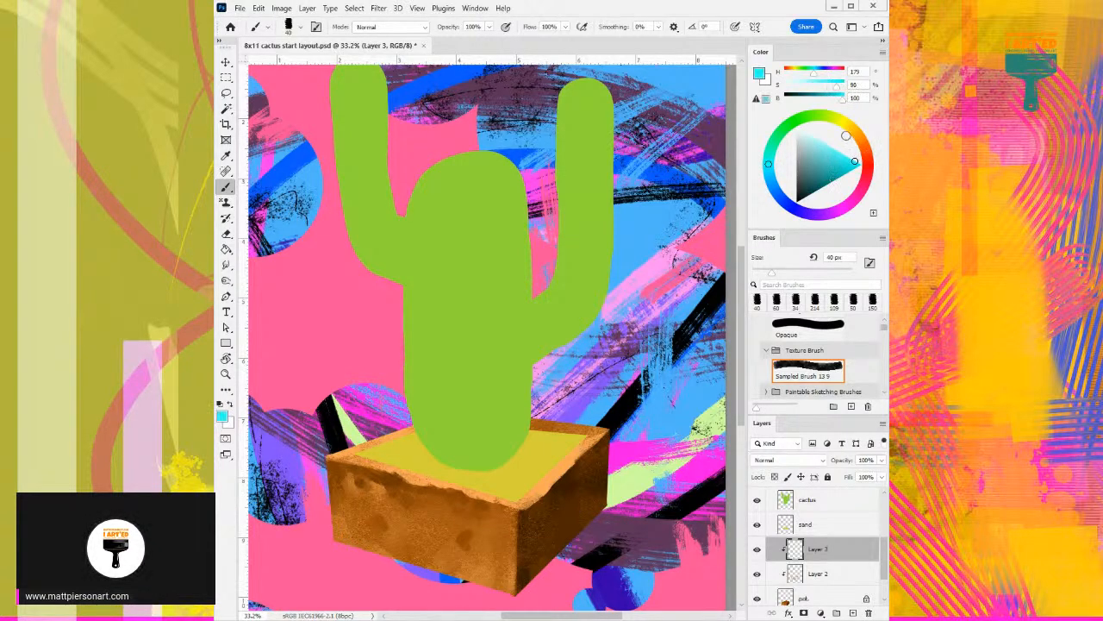
- Paint thin cyan edge light along the pot's outer right, bottom and left edges with the texture brush at 80 px
{"action": "left_click_drag", "start_coordinate": [554, 400], "coordinate": [547, 302]}
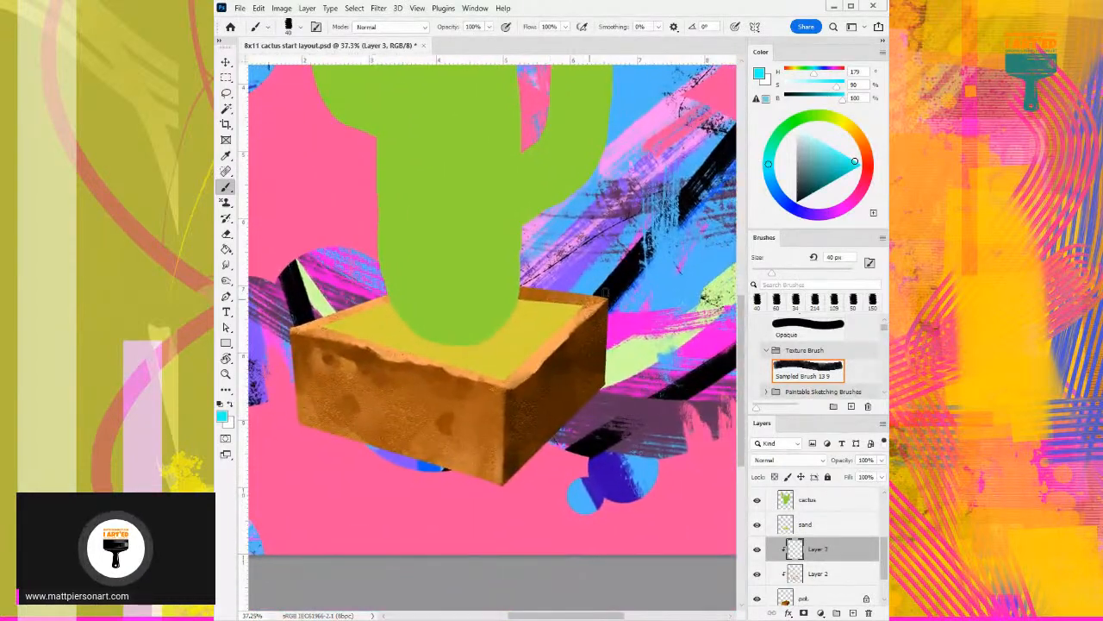
{"action": "key", "text": "bracketright"}
{"action": "key", "text": "bracketright"}
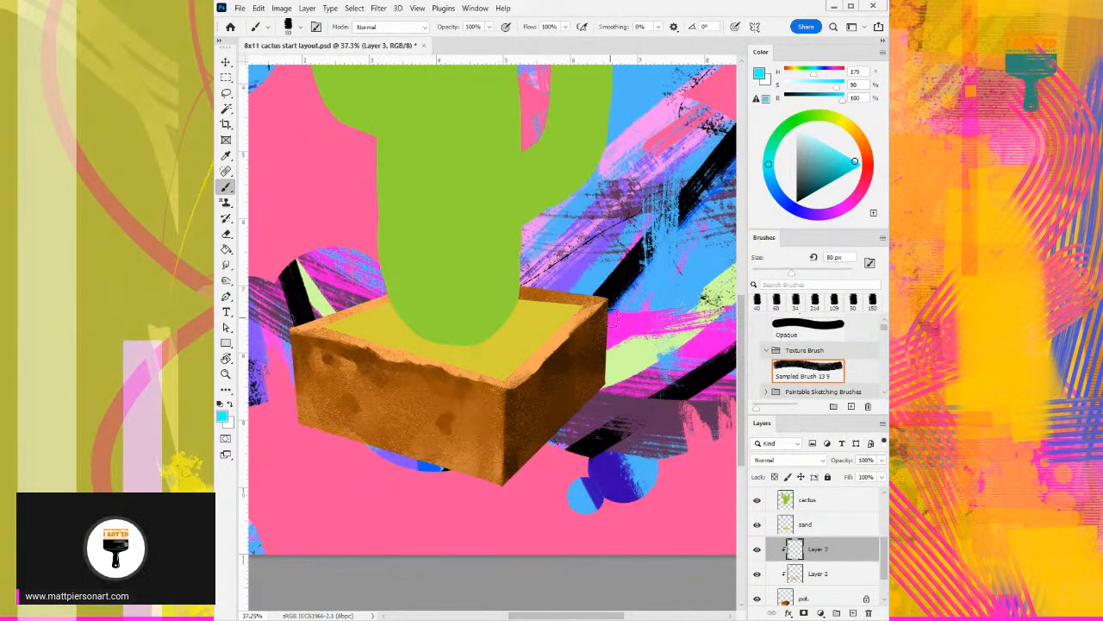
{"action": "left_click_drag", "start_coordinate": [612, 305], "coordinate": [609, 386]}
{"action": "mouse_move", "coordinate": [615, 276]}
{"action": "left_mouse_down"}
{"action": "mouse_move", "coordinate": [606, 398]}
{"action": "mouse_move", "coordinate": [599, 344]}
{"action": "mouse_move", "coordinate": [567, 415]}
{"action": "mouse_move", "coordinate": [608, 394]}
{"action": "mouse_move", "coordinate": [513, 480]}
{"action": "left_mouse_up"}
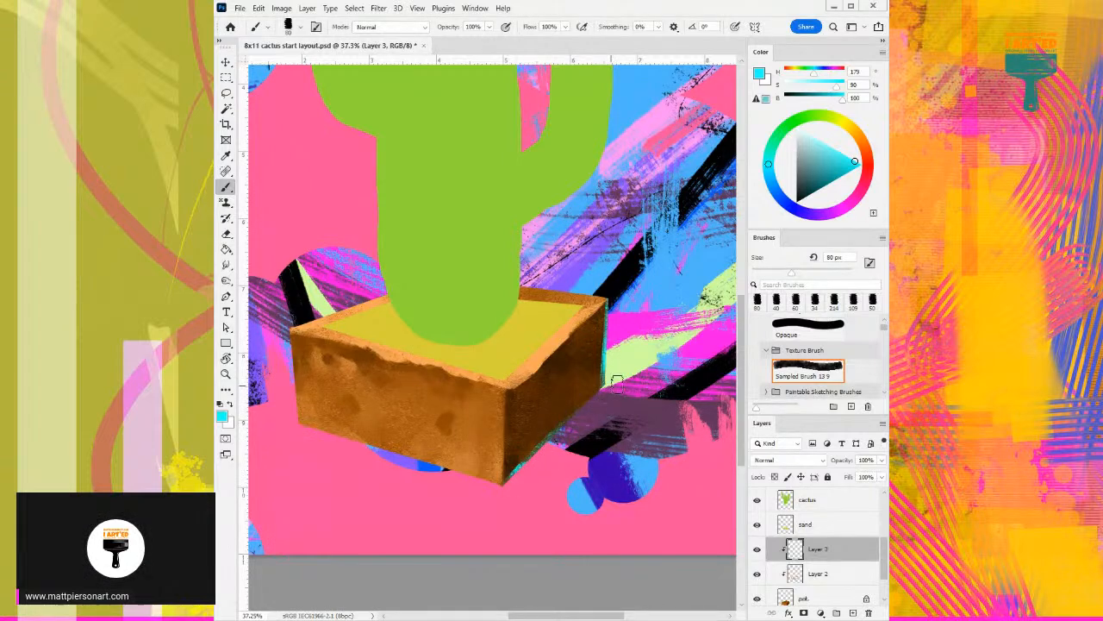
{"action": "key", "text": "ctrl+z"}
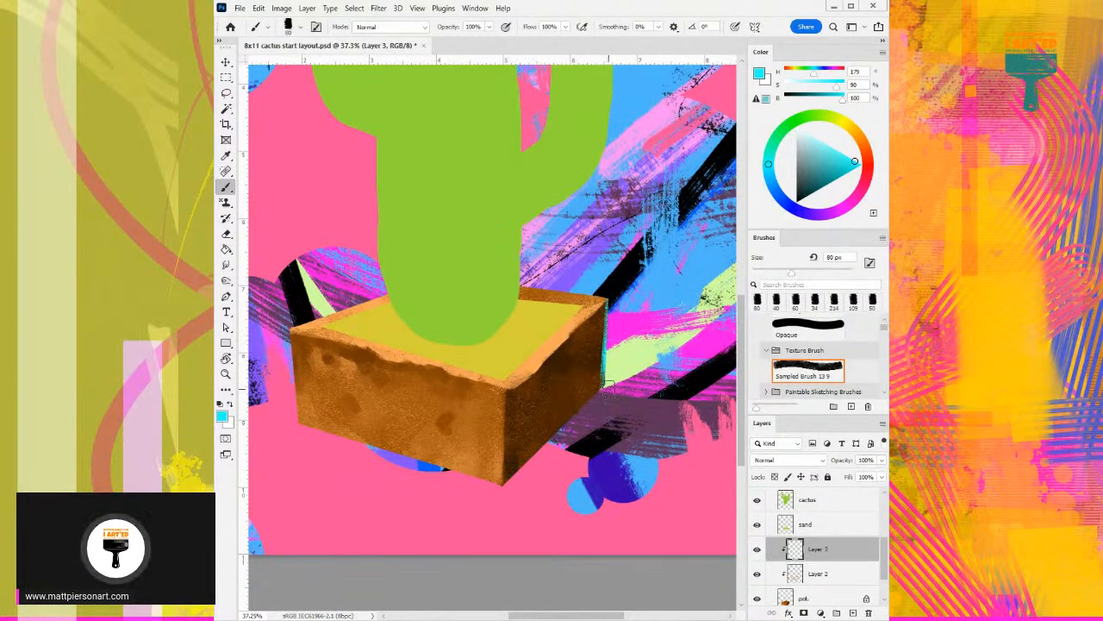
{"action": "mouse_move", "coordinate": [612, 385]}
{"action": "left_mouse_down"}
{"action": "mouse_move", "coordinate": [511, 486]}
{"action": "mouse_move", "coordinate": [542, 456]}
{"action": "mouse_move", "coordinate": [544, 420]}
{"action": "left_mouse_up"}
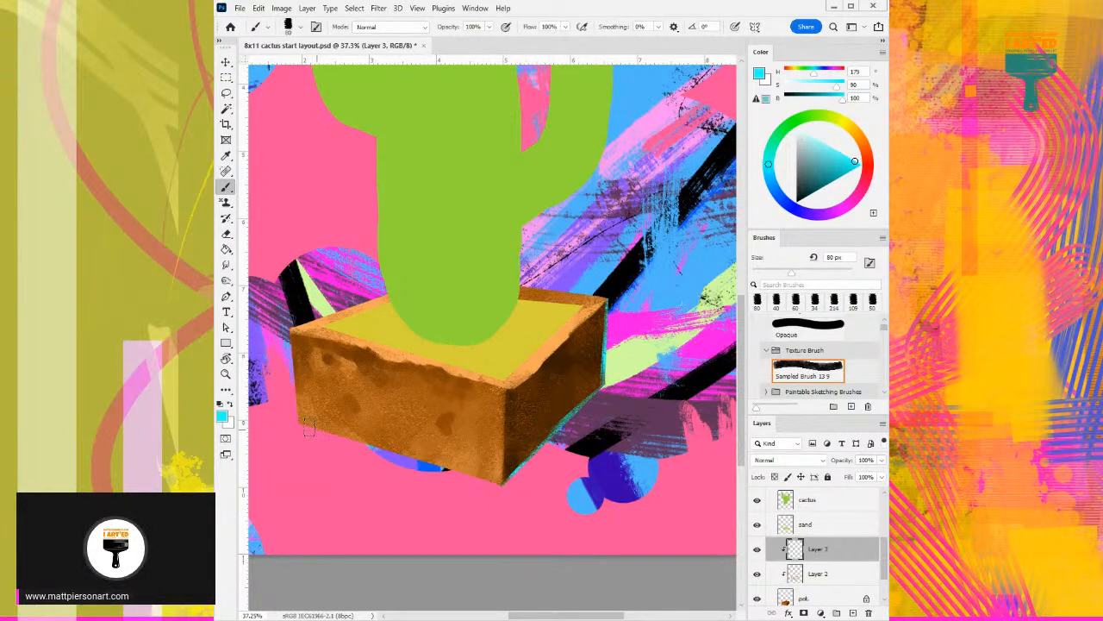
{"action": "left_click_drag", "start_coordinate": [293, 425], "coordinate": [487, 488]}
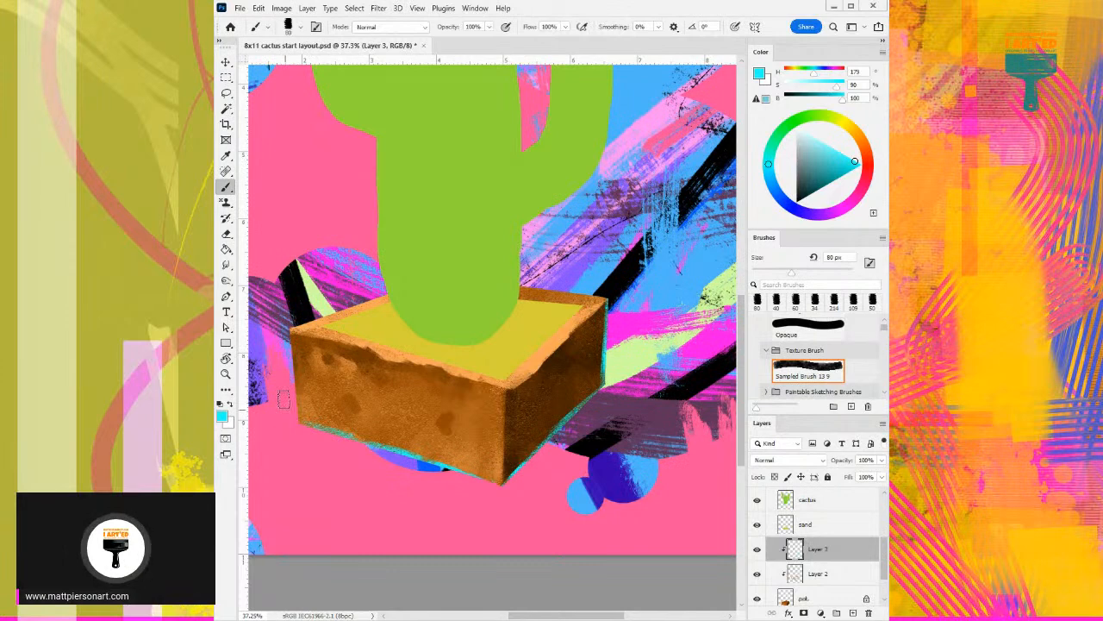
{"action": "left_click_drag", "start_coordinate": [288, 357], "coordinate": [295, 403]}
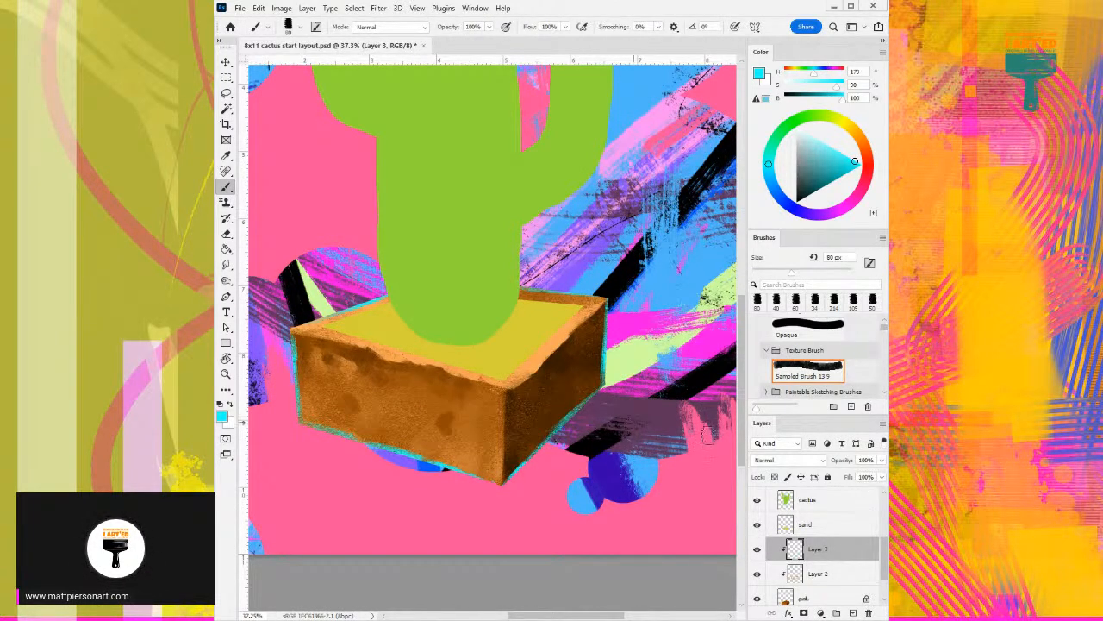
- Target the sand layer and darken its sampled yellow to olive (H 57, S 100, B 54)
{"action": "left_click", "coordinate": [835, 525]}
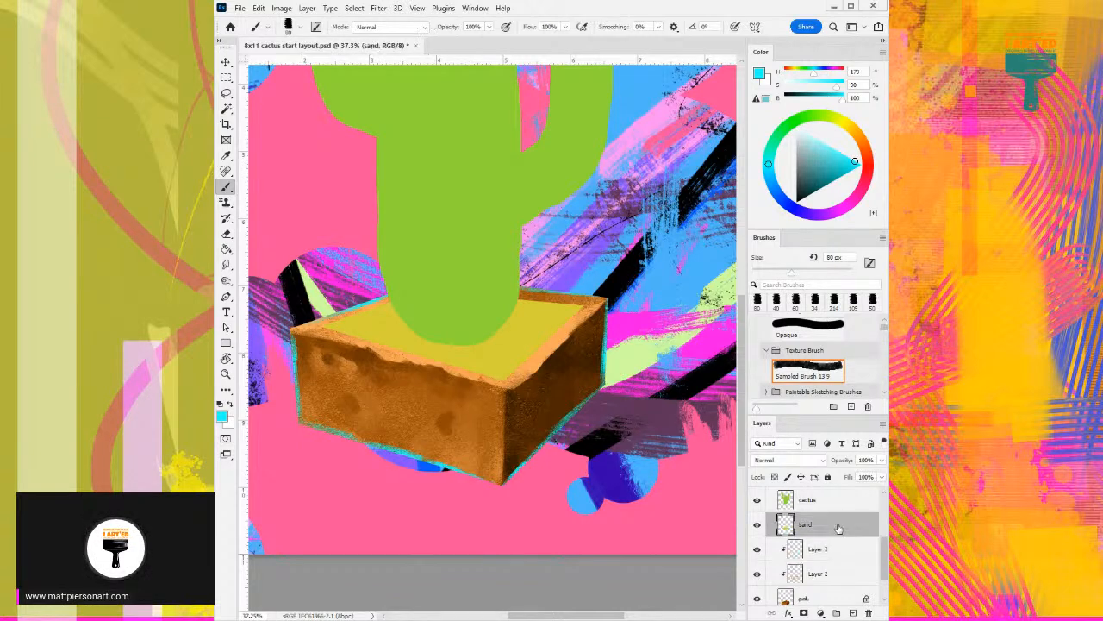
{"action": "left_click", "coordinate": [526, 330], "text": "alt"}
{"action": "left_click_drag", "start_coordinate": [836, 164], "coordinate": [830, 182]}
- Try to shade the sand behind the cactus with olive strokes at 182 px without protecting its transparent areas
{"action": "mouse_move", "coordinate": [477, 338]}
{"action": "left_mouse_down"}
{"action": "mouse_move", "coordinate": [494, 340]}
{"action": "mouse_move", "coordinate": [485, 313]}
{"action": "mouse_move", "coordinate": [586, 291]}
{"action": "left_mouse_up"}
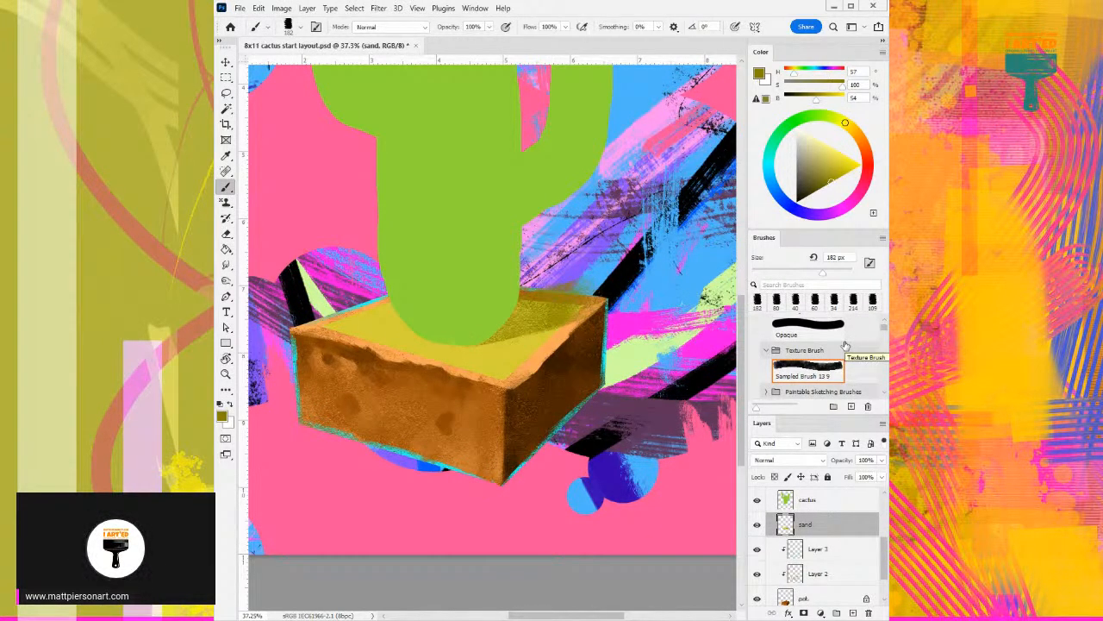
{"action": "key", "text": "ctrl+z"}
{"action": "key", "text": "ctrl+z"}
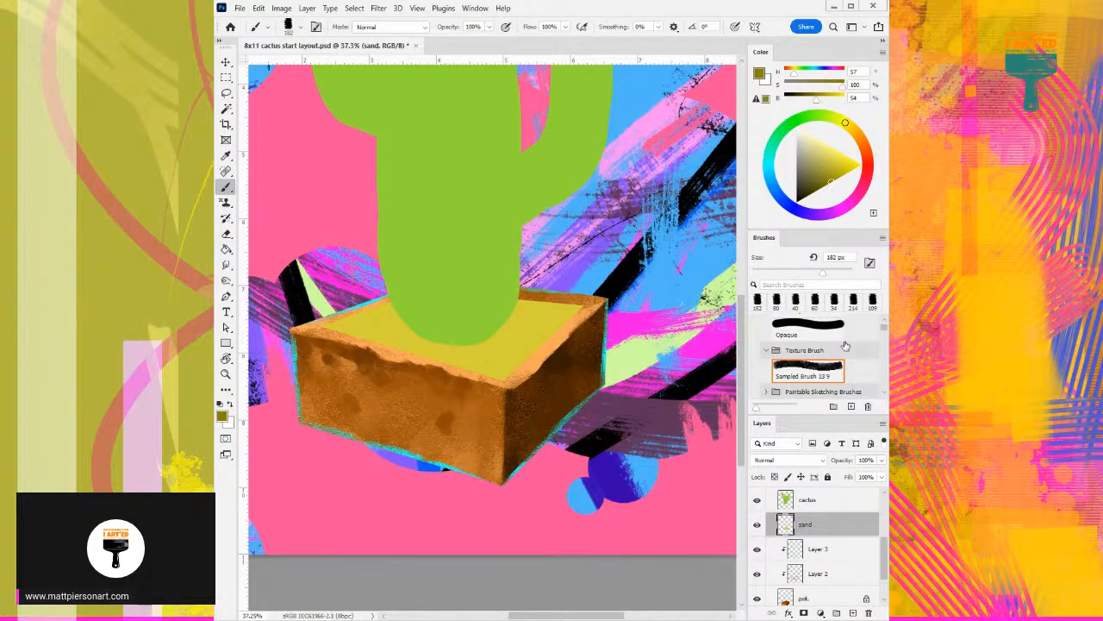
{"action": "left_click_drag", "start_coordinate": [562, 303], "coordinate": [500, 329]}
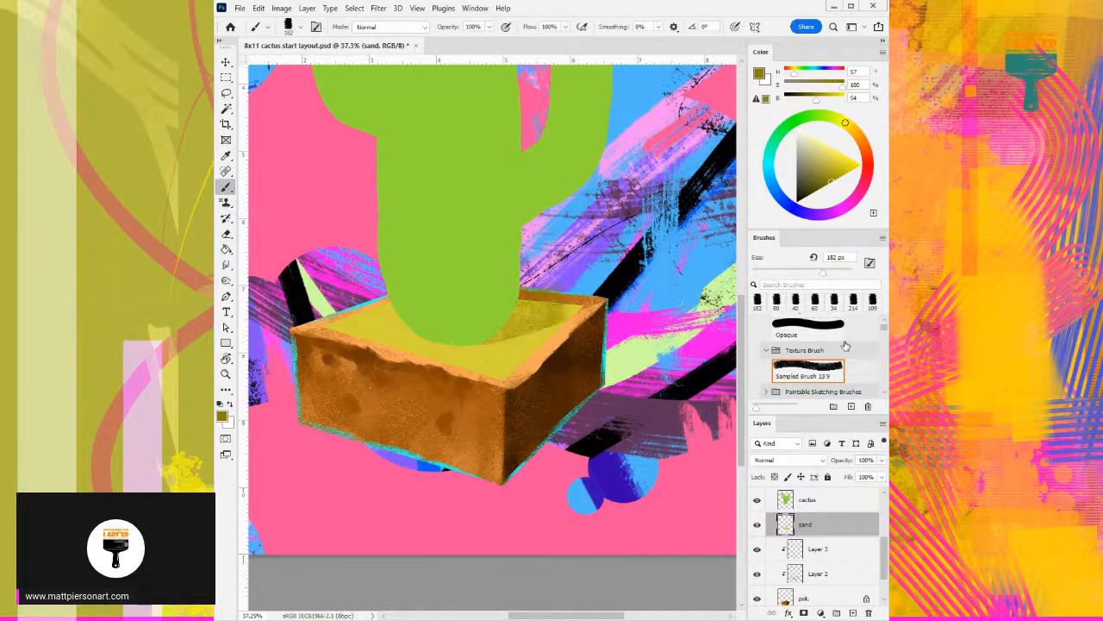
{"action": "key", "text": "ctrl+z"}
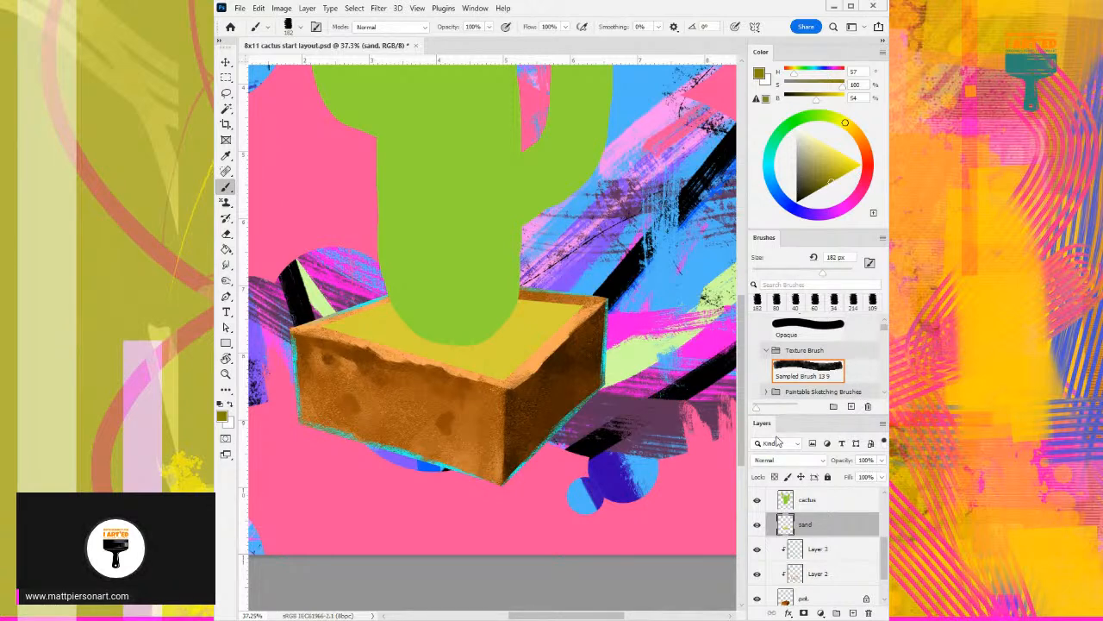
- Lock the sand layer's transparent pixels and shade the sand to the right of the cactus with olive at 182 px
{"action": "scroll", "coordinate": [774, 449], "scroll_direction": "right", "scroll_amount": 1}
{"action": "left_click", "coordinate": [774, 477]}
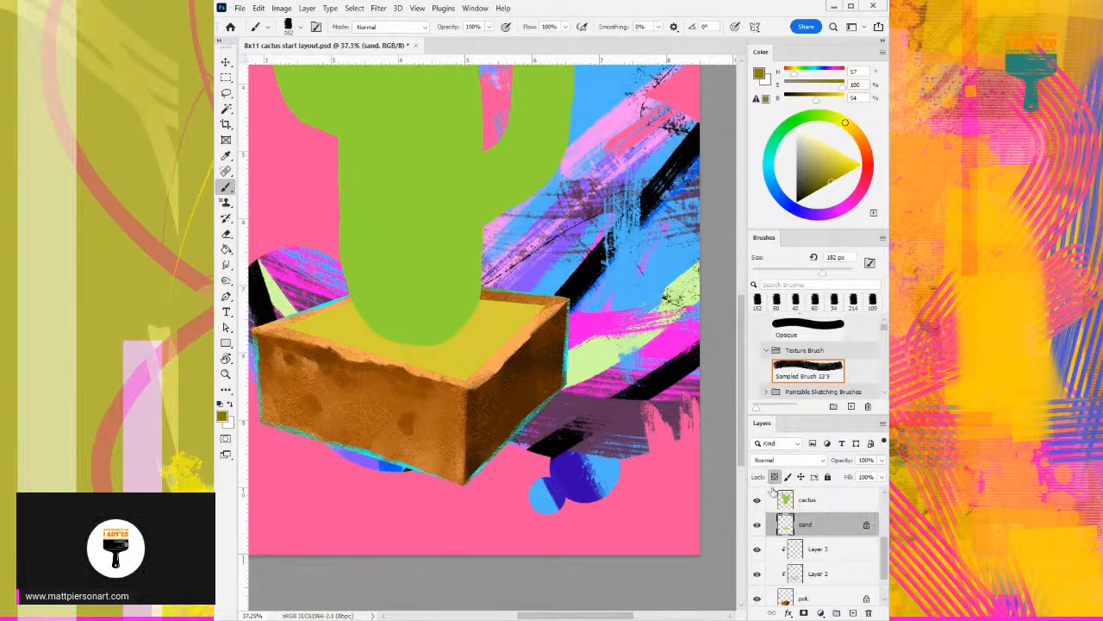
{"action": "scroll", "coordinate": [505, 320], "scroll_direction": "left", "scroll_amount": 1}
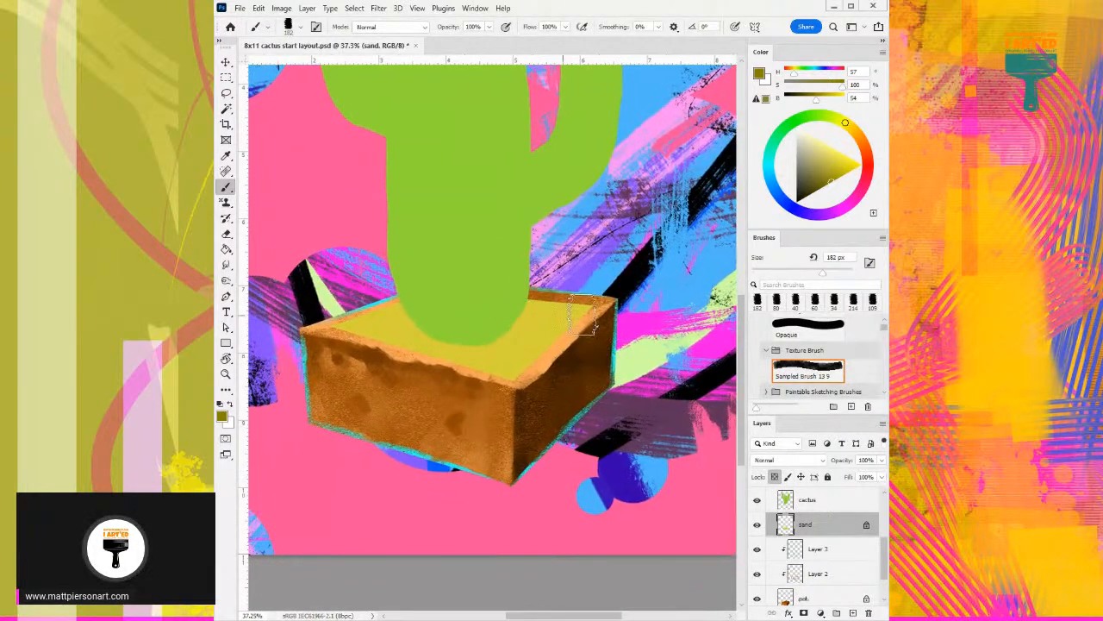
{"action": "mouse_move", "coordinate": [508, 326]}
{"action": "left_mouse_down"}
{"action": "mouse_move", "coordinate": [543, 303]}
{"action": "mouse_move", "coordinate": [584, 302]}
{"action": "left_mouse_up"}
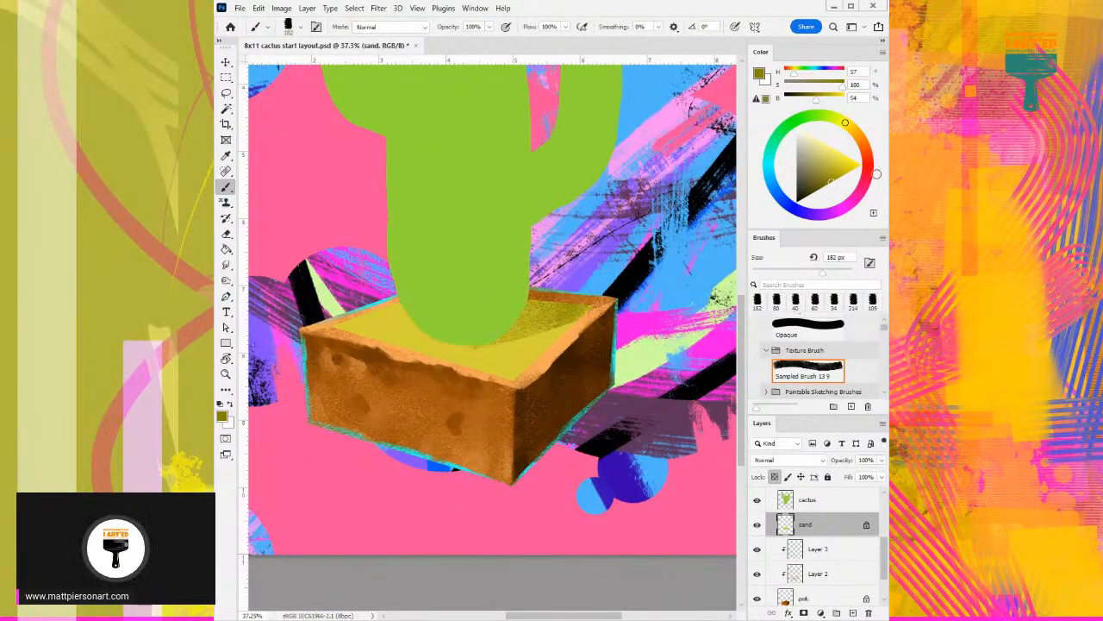
- Deepen the cactus's shadow on the sand with progressively darker olives at hue 57, lowering brightness to 38, 26 and 16
{"action": "left_click", "coordinate": [819, 188]}
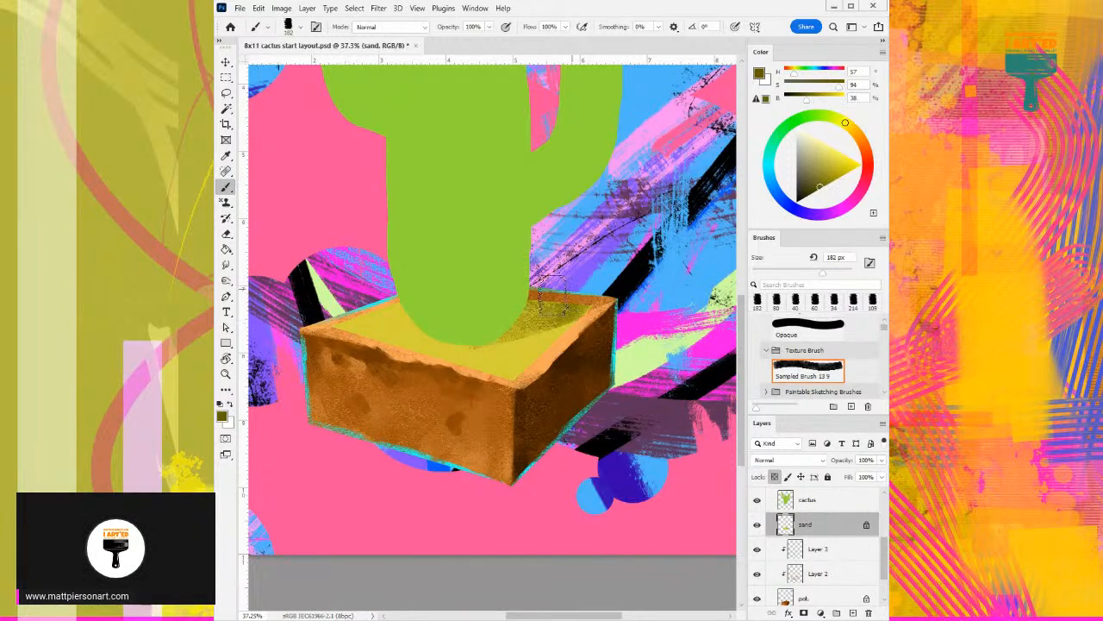
{"action": "left_click", "coordinate": [812, 192]}
{"action": "scroll", "coordinate": [487, 280], "scroll_direction": "down", "scroll_amount": 1}
{"action": "scroll", "coordinate": [487, 280], "scroll_direction": "down", "scroll_amount": 1}
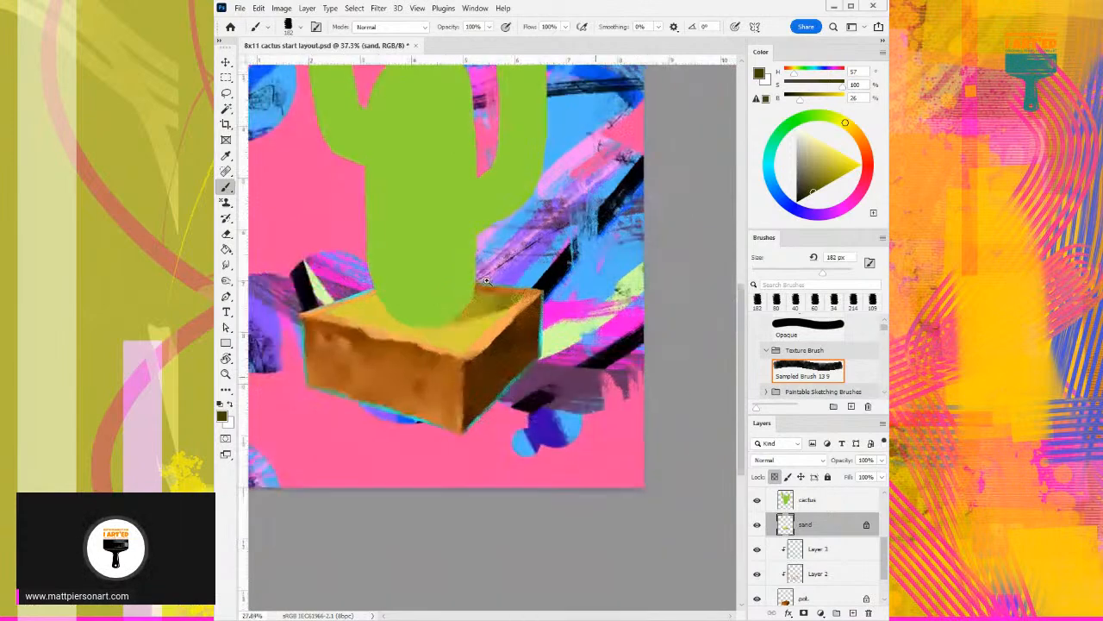
{"action": "scroll", "coordinate": [485, 291], "scroll_direction": "down", "scroll_amount": 2}
{"action": "scroll", "coordinate": [496, 321], "scroll_direction": "up", "scroll_amount": 1}
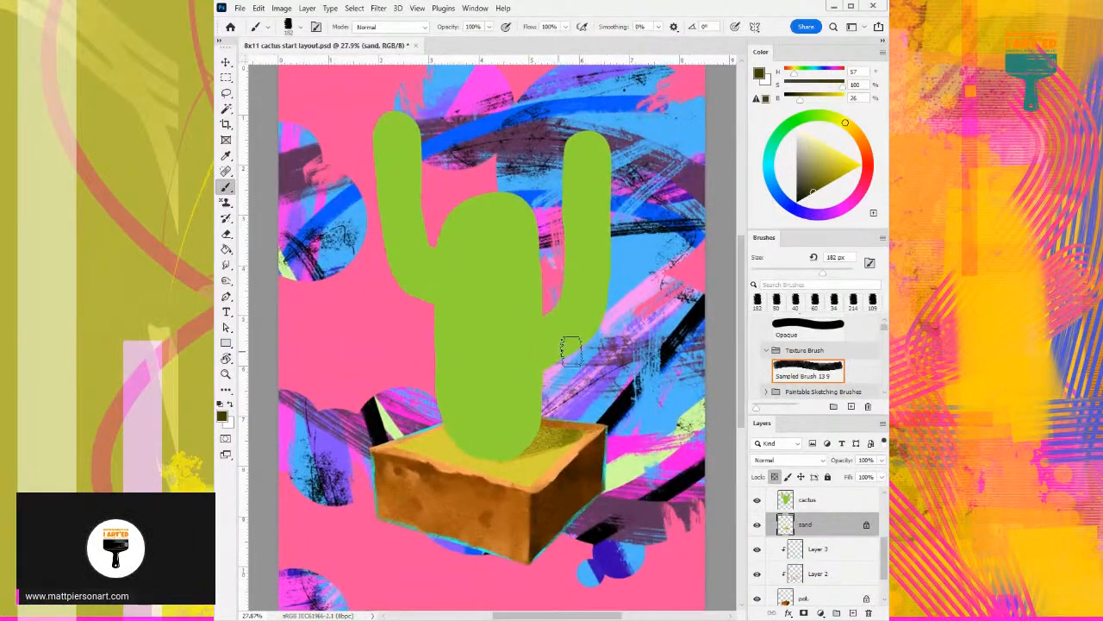
{"action": "mouse_move", "coordinate": [462, 385]}
{"action": "left_mouse_down"}
{"action": "mouse_move", "coordinate": [498, 373]}
{"action": "mouse_move", "coordinate": [487, 340]}
{"action": "left_mouse_up"}
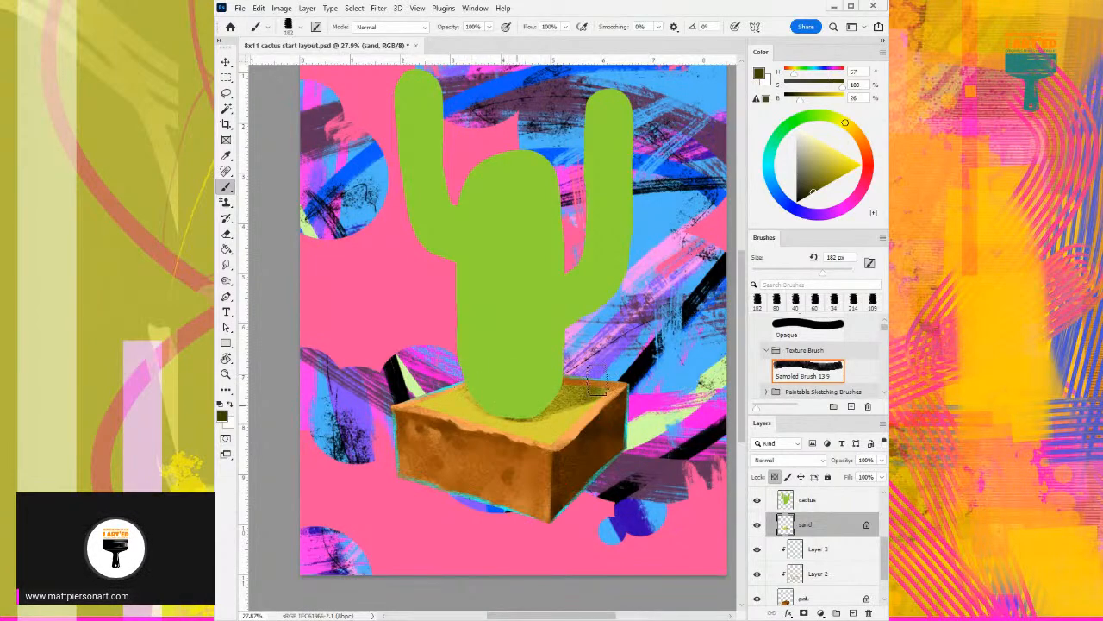
{"action": "left_click_drag", "start_coordinate": [817, 191], "coordinate": [807, 194]}
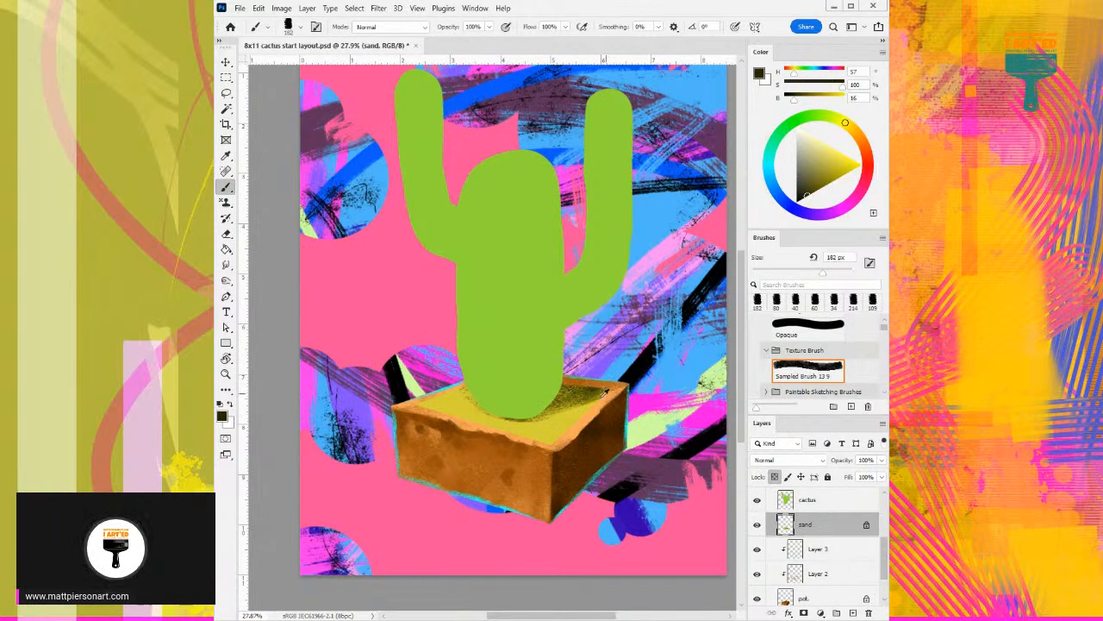
- Brighten the sand in front of the cactus with lighter yellows, including a warm pale yellow (H 49, S 55, B 100)
{"action": "left_click", "coordinate": [559, 422], "text": "alt"}
{"action": "left_click_drag", "start_coordinate": [843, 121], "coordinate": [841, 121]}
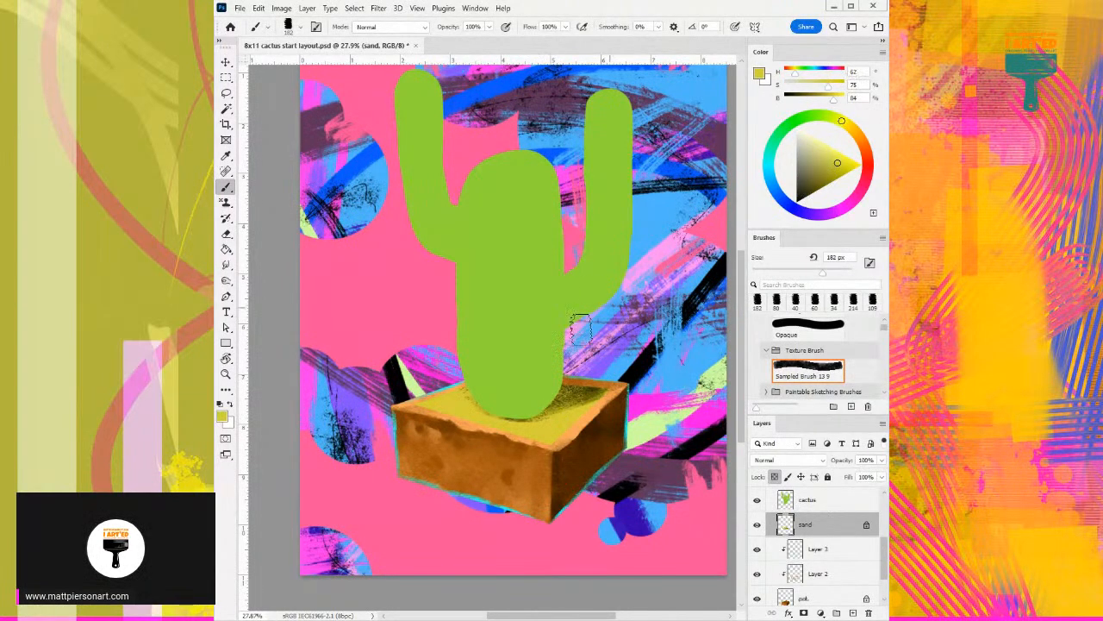
{"action": "left_click", "coordinate": [833, 147]}
{"action": "mouse_move", "coordinate": [523, 420]}
{"action": "left_mouse_down"}
{"action": "mouse_move", "coordinate": [497, 429]}
{"action": "mouse_move", "coordinate": [589, 428]}
{"action": "mouse_move", "coordinate": [512, 443]}
{"action": "mouse_move", "coordinate": [593, 418]}
{"action": "mouse_move", "coordinate": [535, 435]}
{"action": "mouse_move", "coordinate": [474, 424]}
{"action": "mouse_move", "coordinate": [428, 398]}
{"action": "mouse_move", "coordinate": [437, 419]}
{"action": "mouse_move", "coordinate": [468, 408]}
{"action": "mouse_move", "coordinate": [407, 393]}
{"action": "mouse_move", "coordinate": [466, 416]}
{"action": "left_mouse_up"}
{"action": "left_click", "coordinate": [851, 126]}
{"action": "left_click_drag", "start_coordinate": [550, 433], "coordinate": [618, 391]}
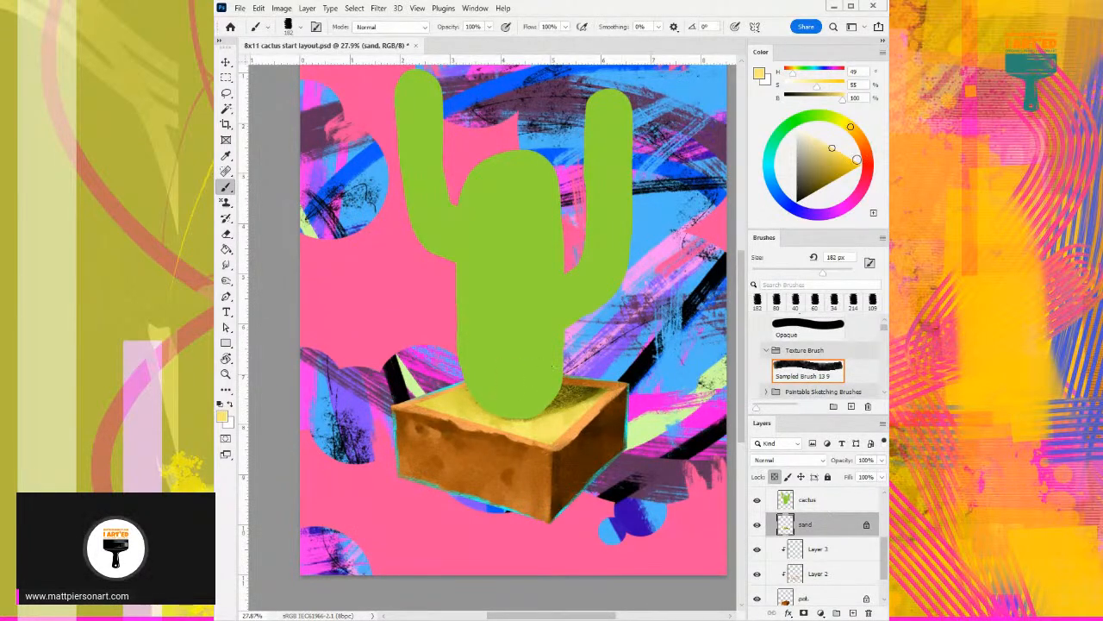
- Blend more yellows into the front and left sand, including H 64, S 64, B 90 and pale H 57, S 48, B 100
{"action": "left_click", "coordinate": [834, 156]}
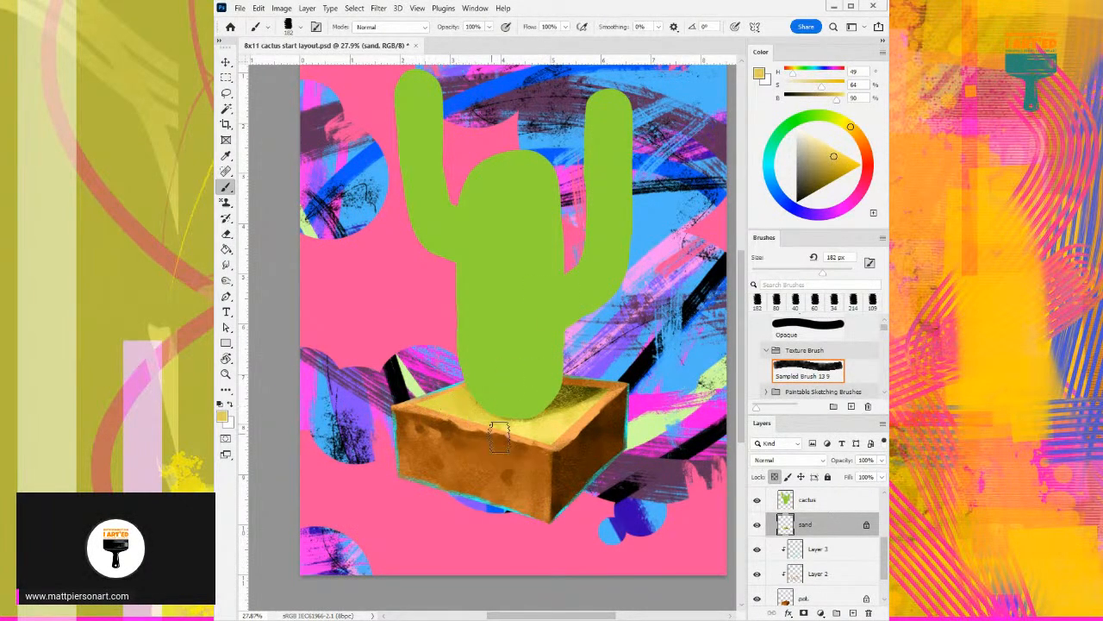
{"action": "left_click", "coordinate": [843, 119]}
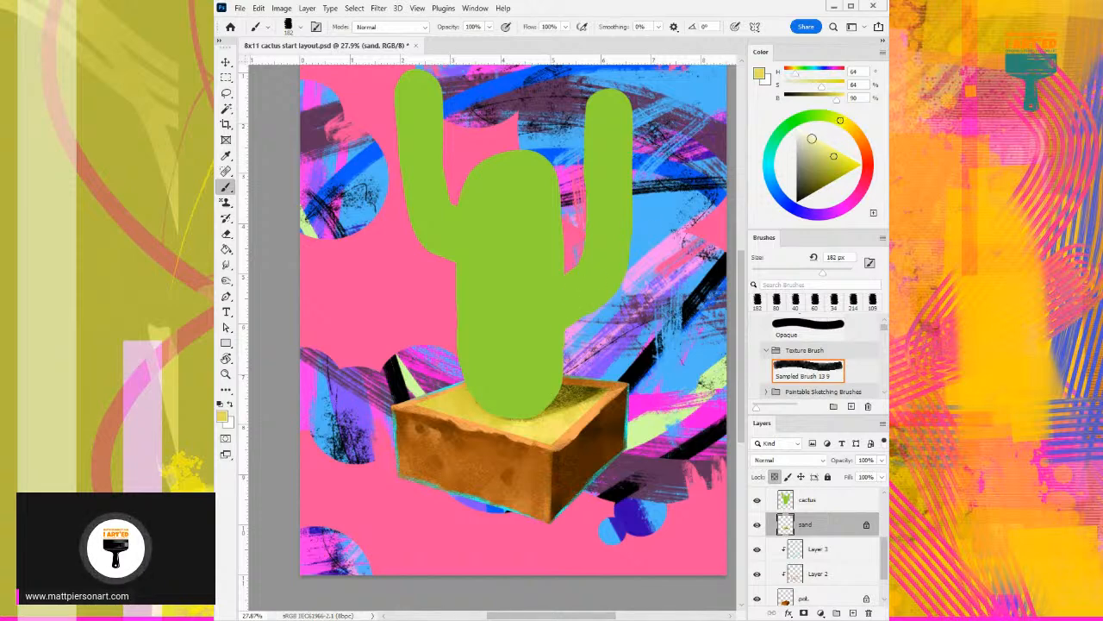
{"action": "left_click", "coordinate": [441, 393], "text": "alt"}
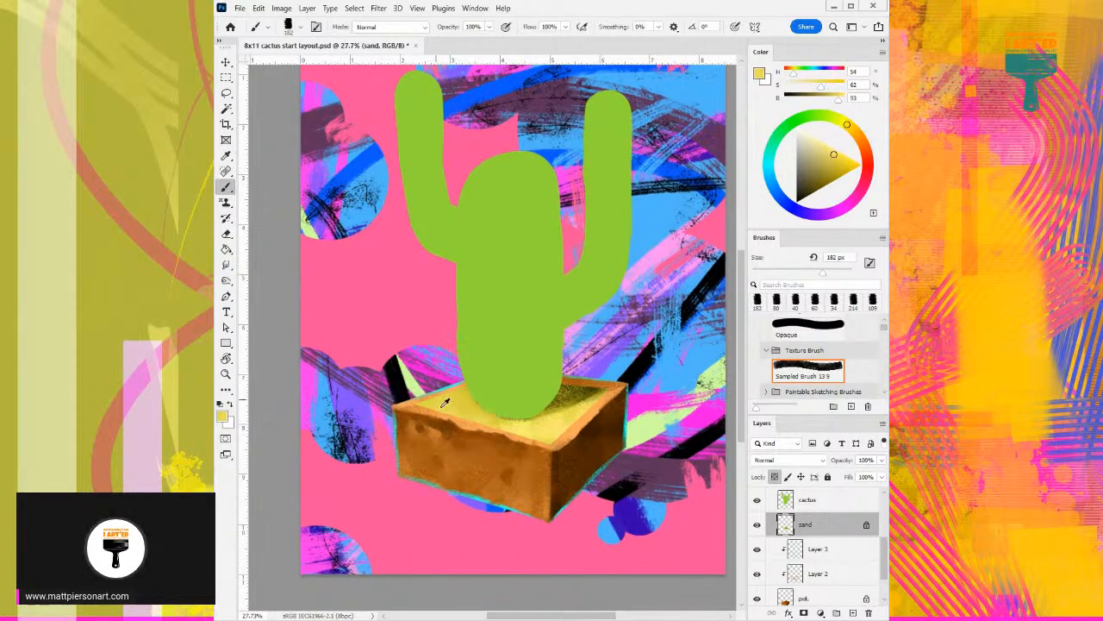
{"action": "scroll", "coordinate": [452, 388], "scroll_direction": "up", "scroll_amount": 1}
{"action": "scroll", "coordinate": [695, 207], "scroll_direction": "left", "scroll_amount": 1}
{"action": "left_click", "coordinate": [846, 122]}
{"action": "scroll", "coordinate": [564, 314], "scroll_direction": "up", "scroll_amount": 1}
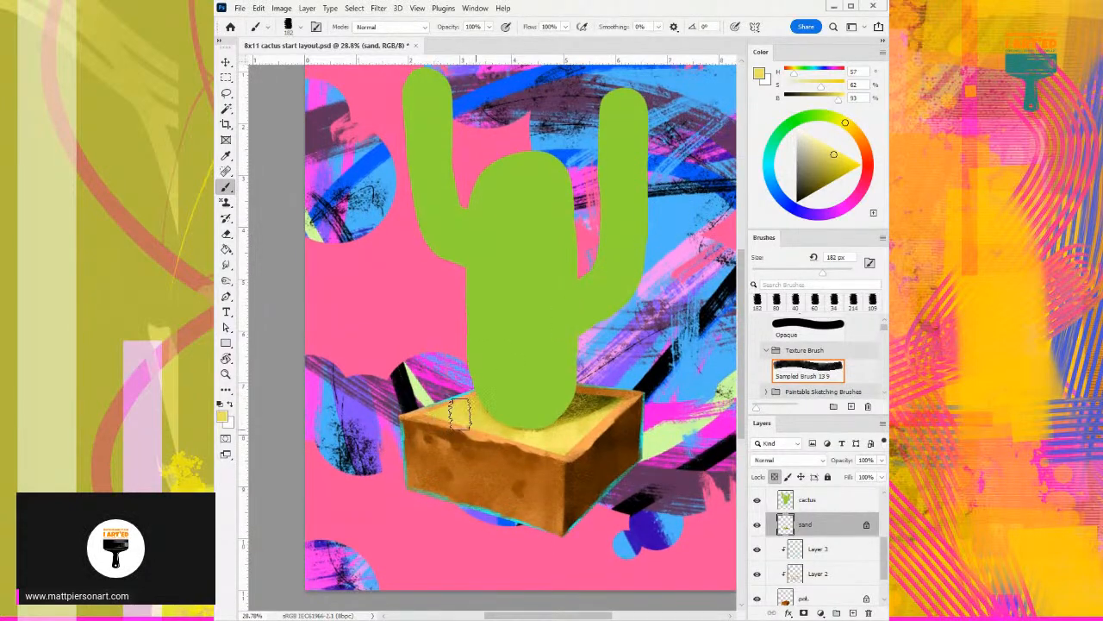
{"action": "left_click", "coordinate": [828, 145]}
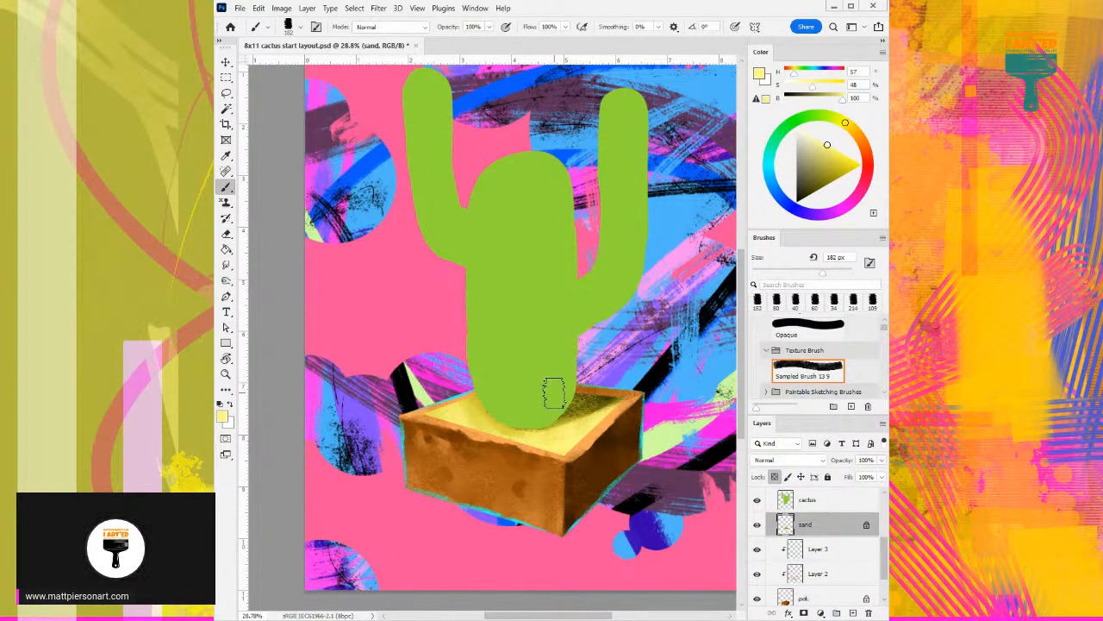
- Accent the sand's edge with thin bright blue (H 204, S 100, B 100) at 15 px in place of an undone magenta trial stroke
{"action": "mouse_move", "coordinate": [583, 376]}
{"action": "left_mouse_down"}
{"action": "mouse_move", "coordinate": [606, 355]}
{"action": "mouse_move", "coordinate": [578, 361]}
{"action": "left_mouse_up"}
{"action": "left_click", "coordinate": [638, 416], "text": "alt"}
{"action": "key", "text": "["}
{"action": "key", "text": "["}
{"action": "key", "text": "["}
{"action": "key", "text": "["}
{"action": "key", "text": "["}
{"action": "key", "text": "["}
{"action": "key", "text": "["}
{"action": "key", "text": "["}
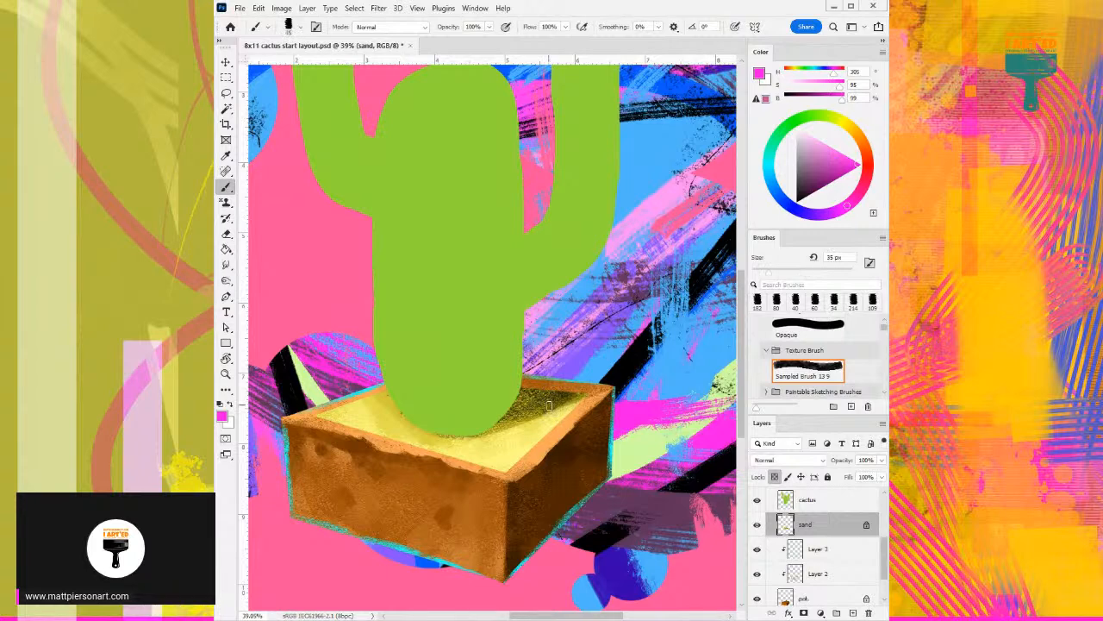
{"action": "left_click_drag", "start_coordinate": [488, 436], "coordinate": [561, 414]}
{"action": "key", "text": "ctrl+z"}
{"action": "key", "text": "ctrl+z"}
{"action": "left_click", "coordinate": [681, 349], "text": "alt"}
{"action": "left_click_drag", "start_coordinate": [841, 162], "coordinate": [880, 161]}
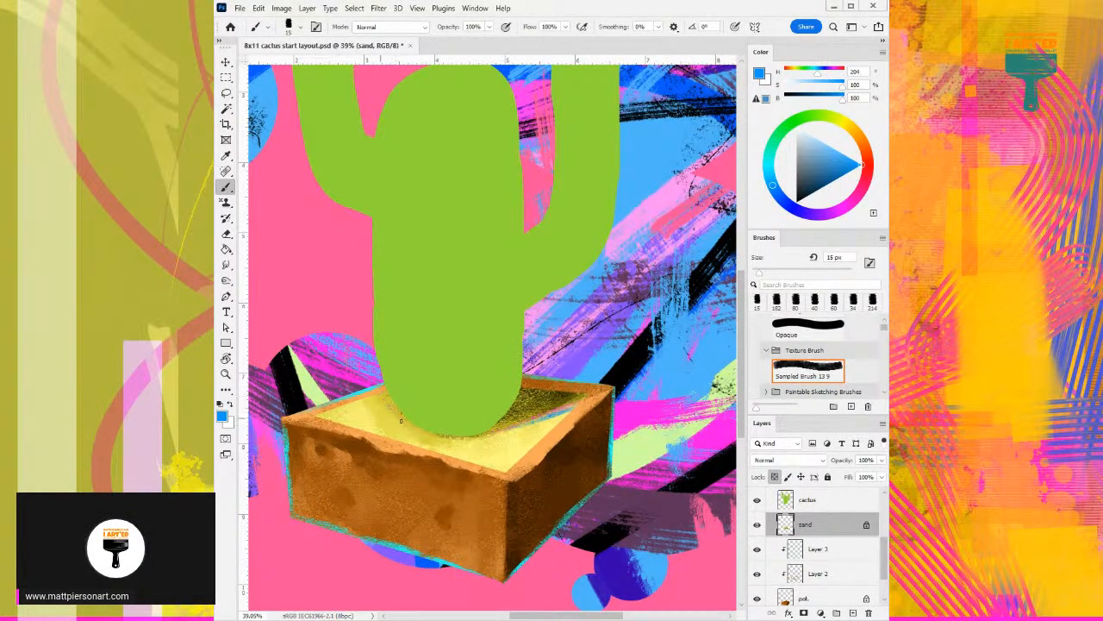
- Enlarge the brush to 80 px and lock the sand layer completely
{"action": "key", "text": "bracketright"}
{"action": "key", "text": "bracketright"}
{"action": "key", "text": "bracketright"}
{"action": "key", "text": "bracketright"}
{"action": "key", "text": "bracketright"}
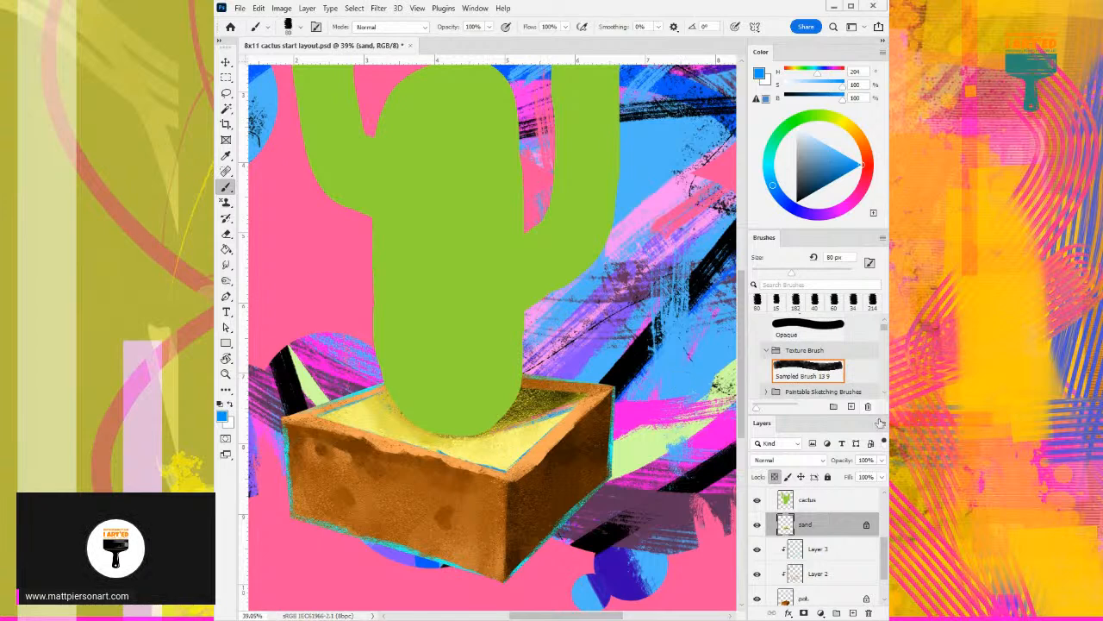
{"action": "left_click", "coordinate": [827, 477]}
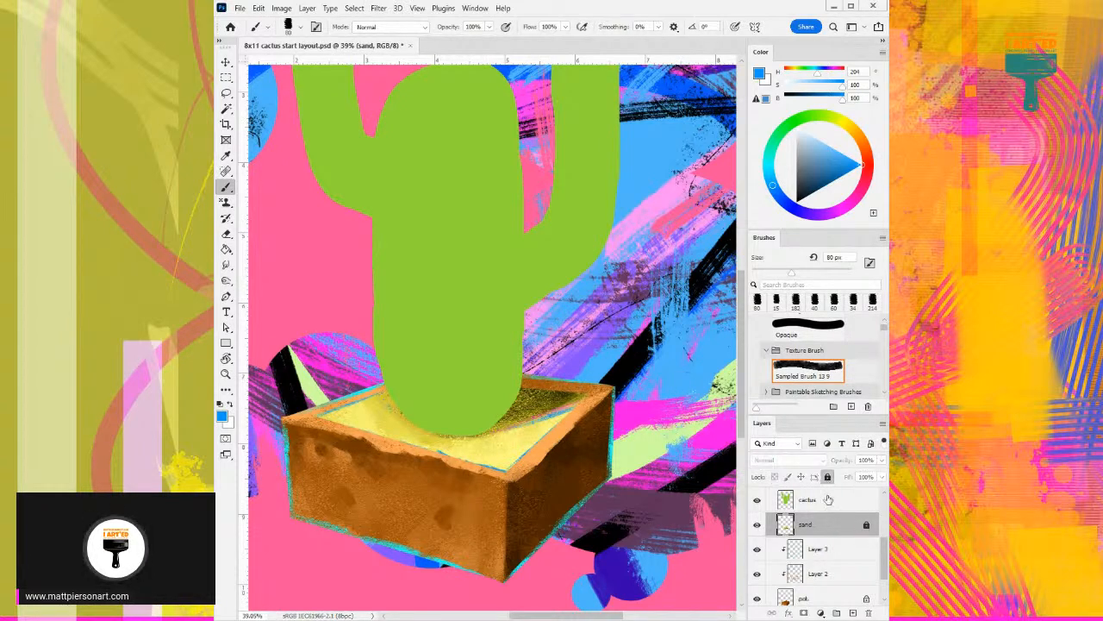
- On the cactus layer, choose the Soft Round brush, sample the cactus green and lock the layer's transparent pixels
{"action": "left_click", "coordinate": [826, 502]}
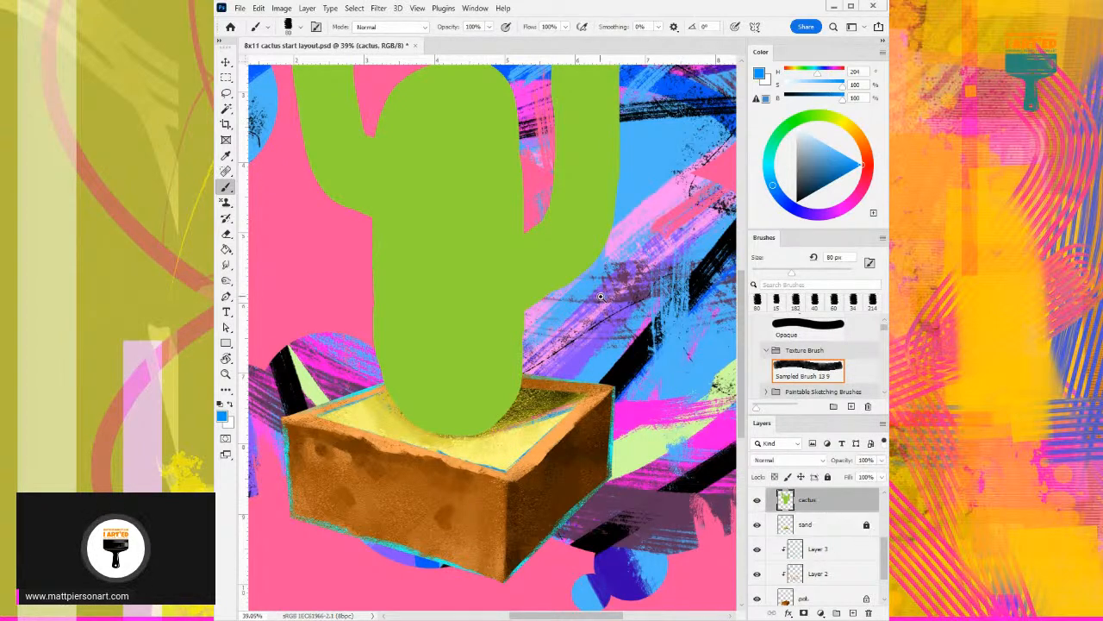
{"action": "scroll", "coordinate": [601, 296], "scroll_direction": "down", "scroll_amount": 3}
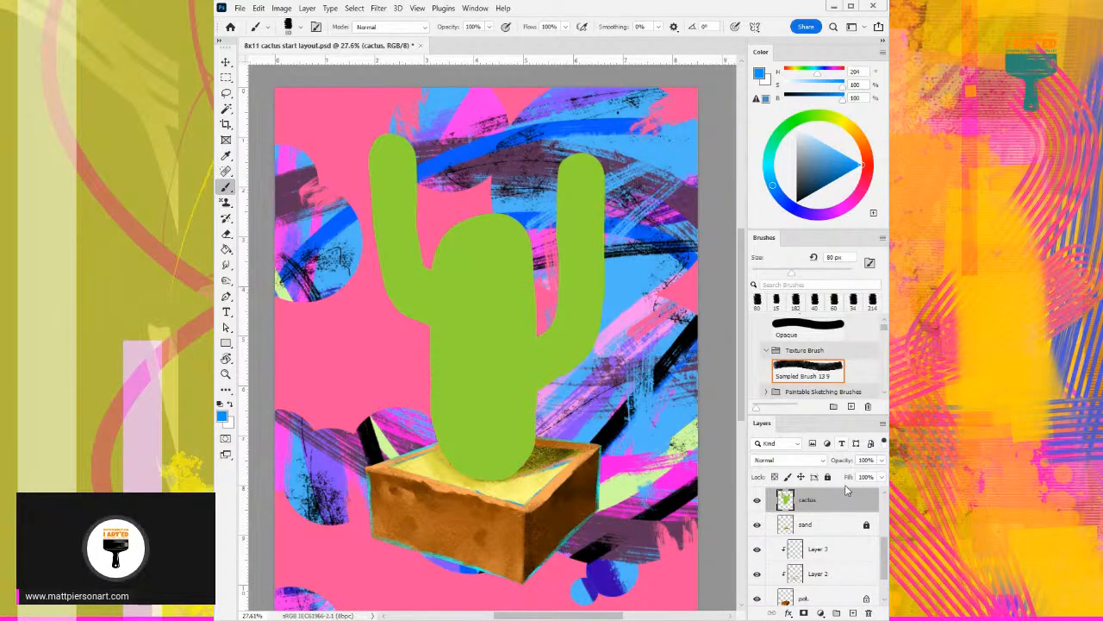
{"action": "scroll", "coordinate": [849, 362], "scroll_direction": "down", "scroll_amount": 5}
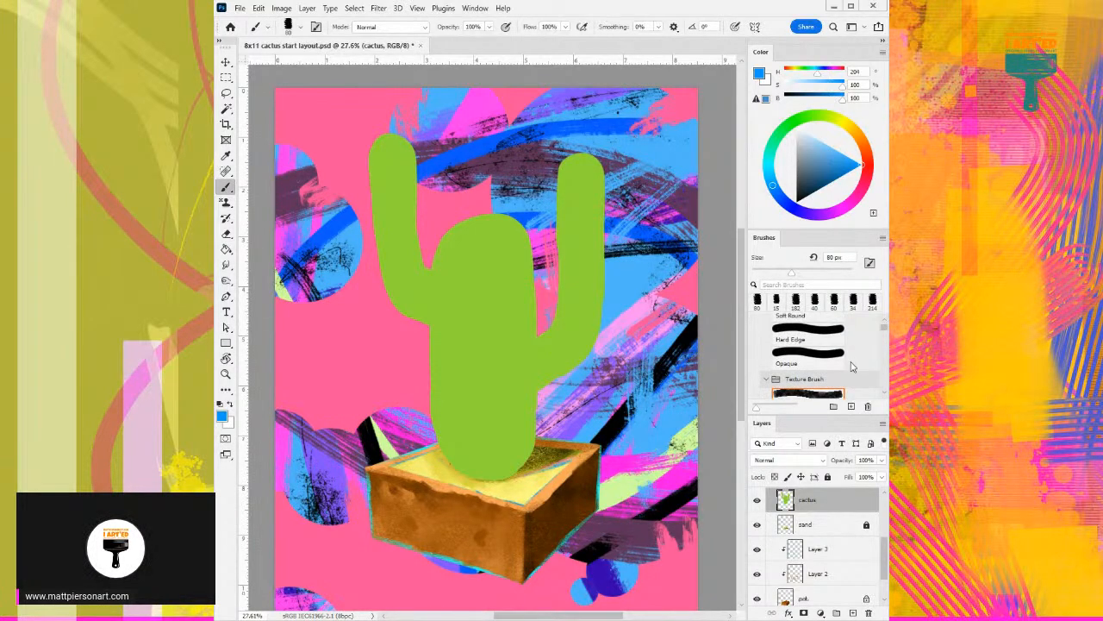
{"action": "left_click", "coordinate": [818, 366]}
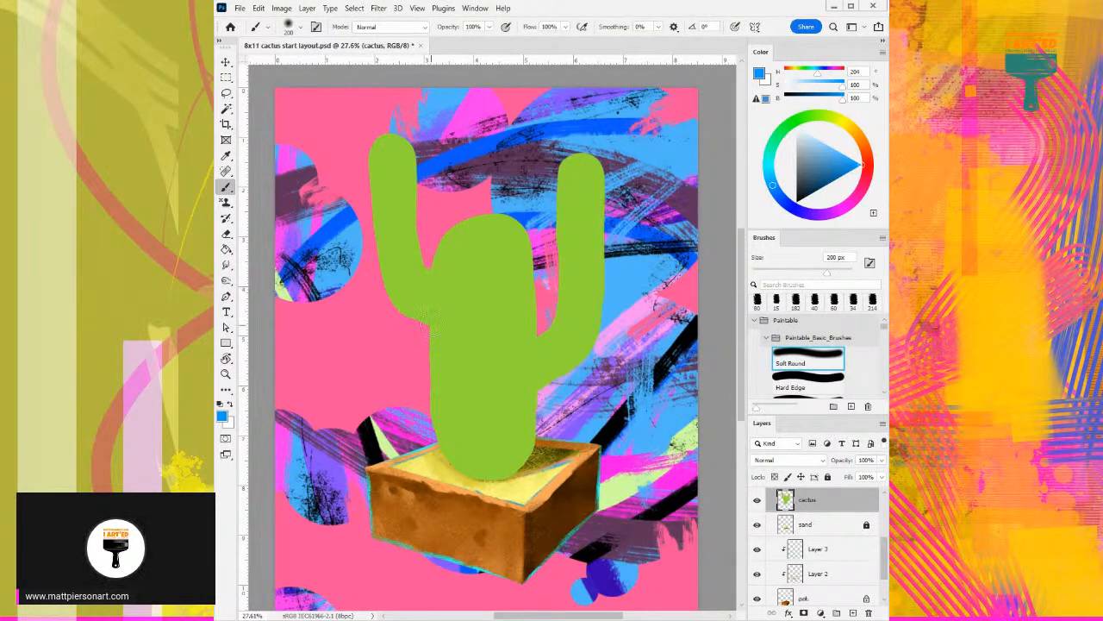
{"action": "left_click", "coordinate": [496, 312], "text": "alt"}
{"action": "left_click", "coordinate": [774, 476]}
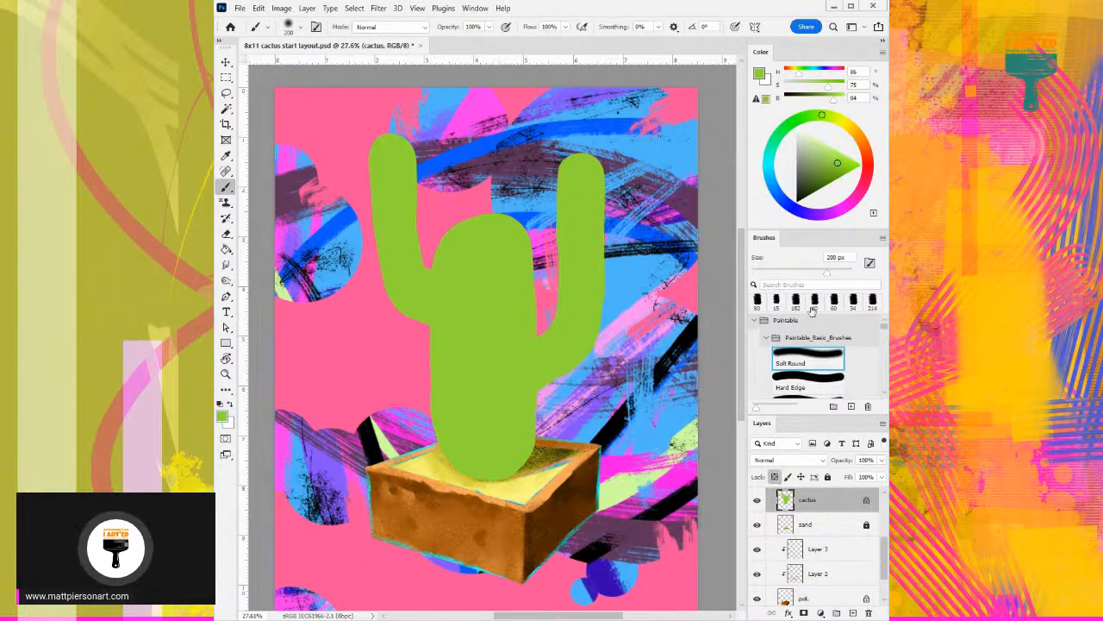
- Lighten the cactus trunk and the upper parts of both arms with pale green (H 86, S 41, B 100) at 400 px
{"action": "left_click", "coordinate": [823, 143]}
{"action": "key", "text": "]"}
{"action": "key", "text": "]"}
{"action": "key", "text": "]"}
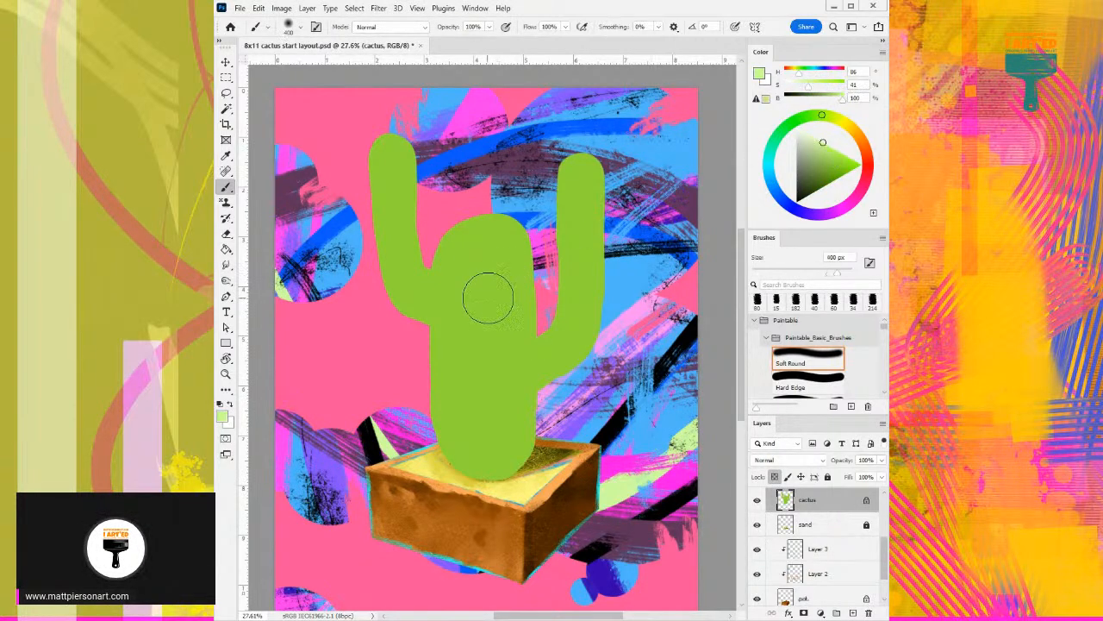
{"action": "mouse_move", "coordinate": [492, 239]}
{"action": "left_mouse_down"}
{"action": "mouse_move", "coordinate": [486, 450]}
{"action": "mouse_move", "coordinate": [483, 243]}
{"action": "mouse_move", "coordinate": [487, 383]}
{"action": "mouse_move", "coordinate": [494, 277]}
{"action": "mouse_move", "coordinate": [483, 315]}
{"action": "left_mouse_up"}
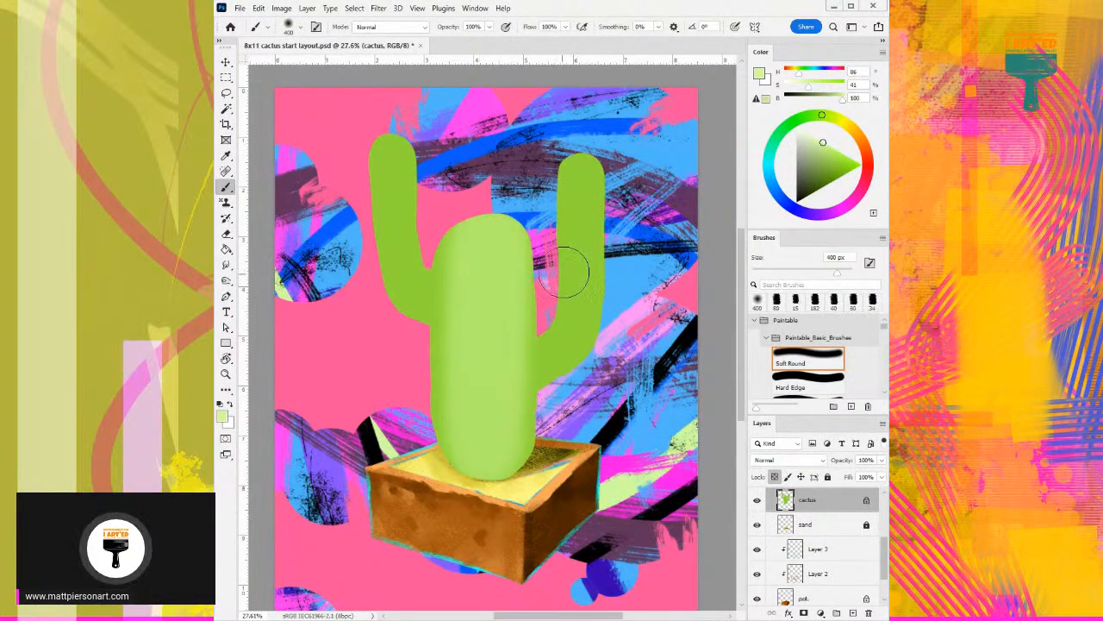
{"action": "left_click_drag", "start_coordinate": [573, 274], "coordinate": [581, 168]}
{"action": "scroll", "coordinate": [420, 185], "scroll_direction": "up", "scroll_amount": 1}
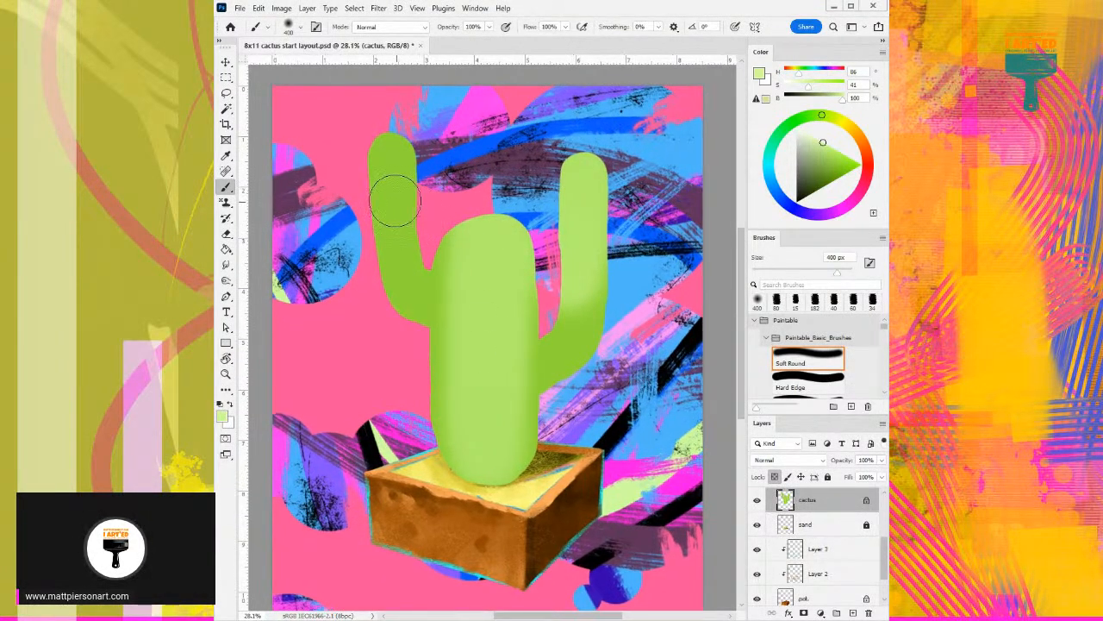
{"action": "left_click_drag", "start_coordinate": [400, 230], "coordinate": [398, 113]}
- Brighten the tips and upper lengths of both arms in the same pale green with the brush reduced to 175 px
{"action": "key", "text": "bracketleft"}
{"action": "key", "text": "bracketleft"}
{"action": "key", "text": "bracketleft"}
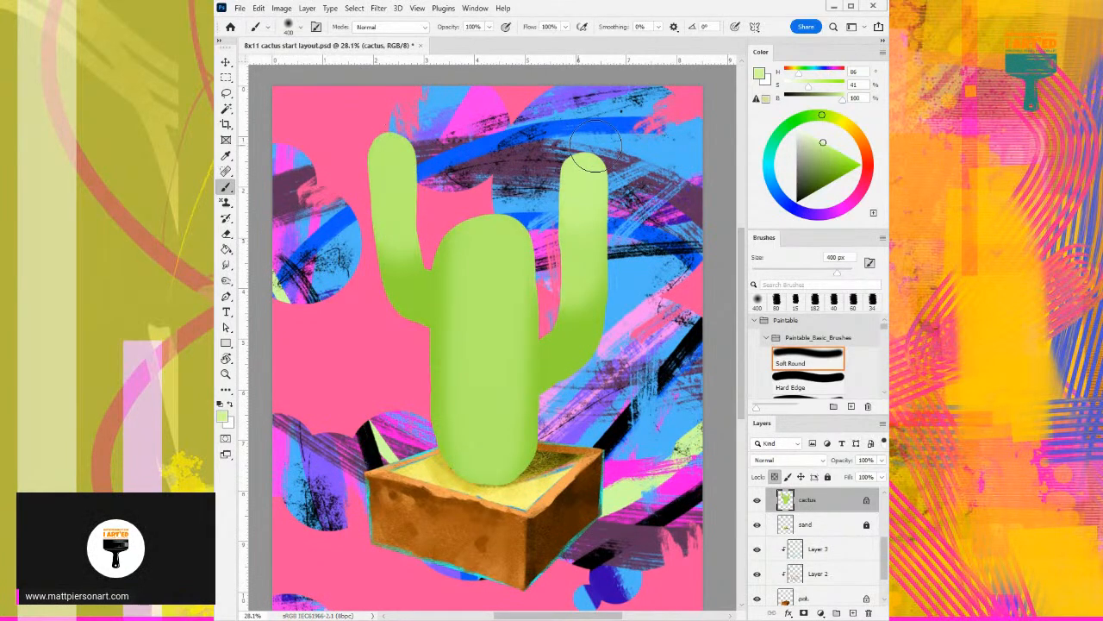
{"action": "left_click_drag", "start_coordinate": [577, 173], "coordinate": [566, 240]}
{"action": "mouse_move", "coordinate": [395, 164]}
{"action": "left_mouse_down"}
{"action": "mouse_move", "coordinate": [399, 184]}
{"action": "mouse_move", "coordinate": [385, 200]}
{"action": "left_mouse_up"}
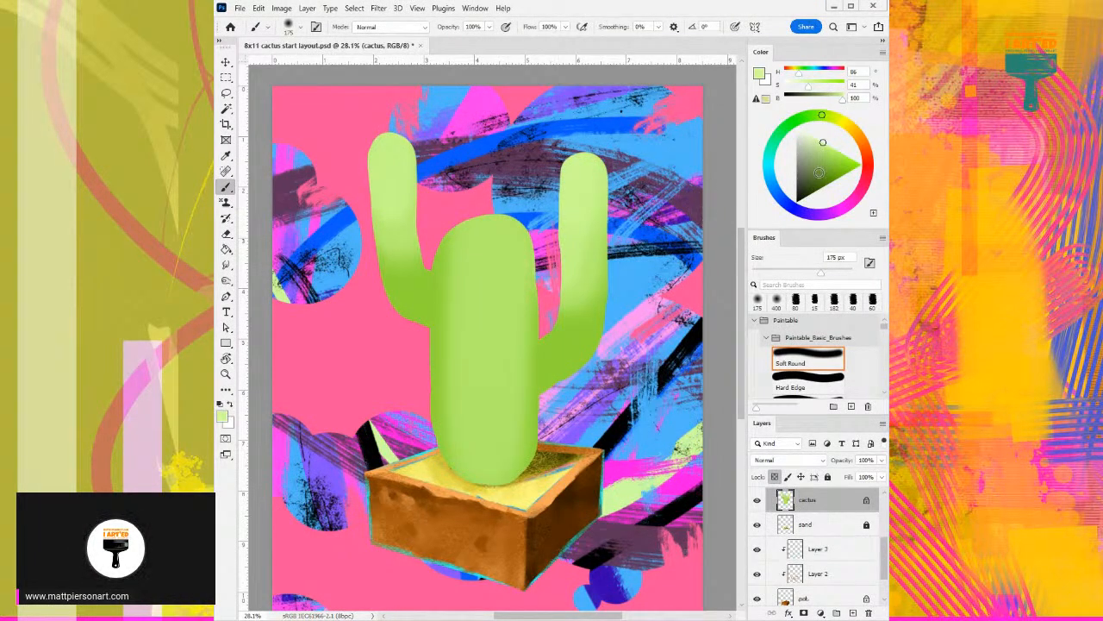
- Shade the arm joints, the trunk's right side and its base with dark green (H 86, S 100, B 30)
{"action": "left_click", "coordinate": [829, 185]}
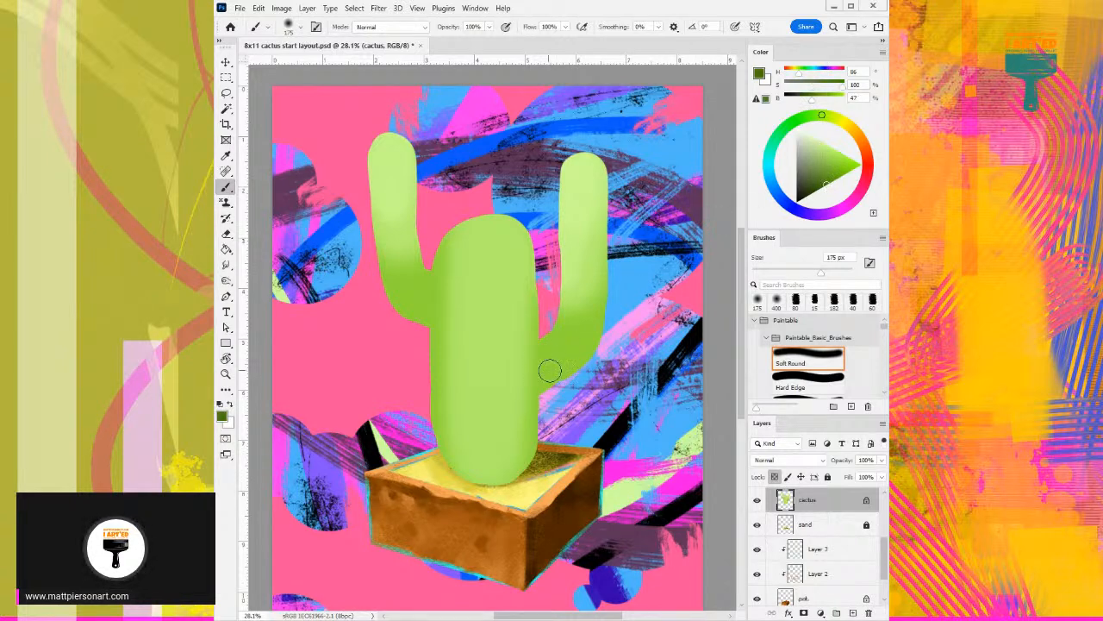
{"action": "left_click", "coordinate": [817, 190]}
{"action": "mouse_move", "coordinate": [550, 361]}
{"action": "left_mouse_down"}
{"action": "mouse_move", "coordinate": [550, 395]}
{"action": "mouse_move", "coordinate": [552, 331]}
{"action": "mouse_move", "coordinate": [555, 370]}
{"action": "mouse_move", "coordinate": [572, 368]}
{"action": "mouse_move", "coordinate": [571, 328]}
{"action": "mouse_move", "coordinate": [554, 335]}
{"action": "mouse_move", "coordinate": [559, 356]}
{"action": "mouse_move", "coordinate": [594, 348]}
{"action": "mouse_move", "coordinate": [581, 349]}
{"action": "mouse_move", "coordinate": [615, 300]}
{"action": "mouse_move", "coordinate": [606, 304]}
{"action": "mouse_move", "coordinate": [608, 249]}
{"action": "left_mouse_up"}
{"action": "mouse_move", "coordinate": [524, 387]}
{"action": "left_mouse_down"}
{"action": "mouse_move", "coordinate": [513, 477]}
{"action": "mouse_move", "coordinate": [529, 241]}
{"action": "mouse_move", "coordinate": [524, 386]}
{"action": "mouse_move", "coordinate": [515, 326]}
{"action": "left_mouse_up"}
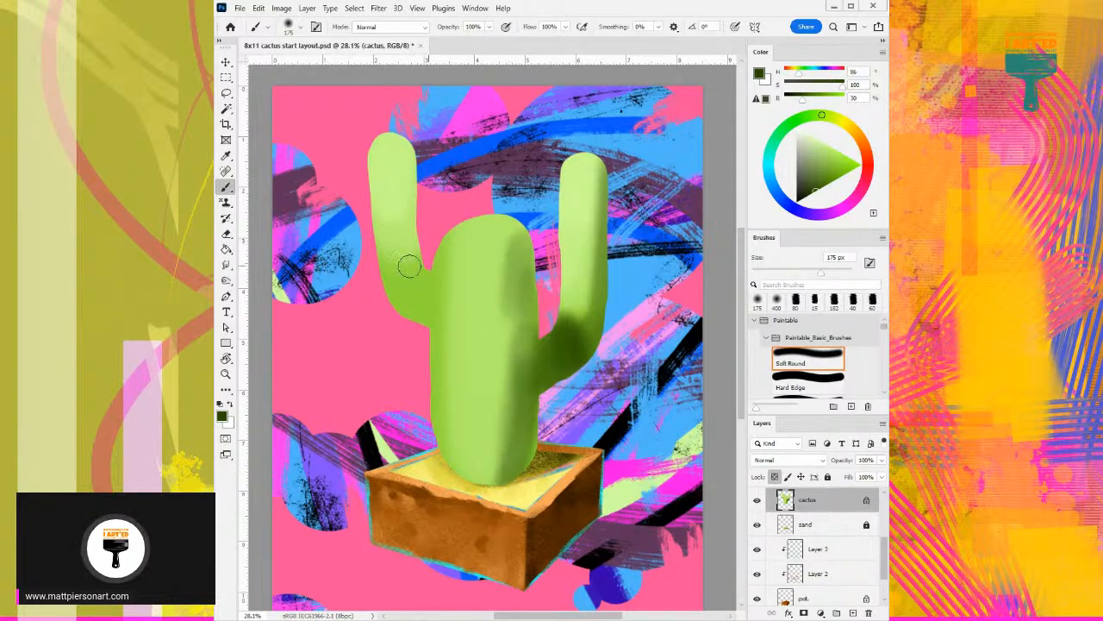
{"action": "mouse_move", "coordinate": [402, 264]}
{"action": "left_mouse_down"}
{"action": "mouse_move", "coordinate": [410, 327]}
{"action": "mouse_move", "coordinate": [401, 316]}
{"action": "mouse_move", "coordinate": [422, 293]}
{"action": "left_mouse_up"}
{"action": "mouse_move", "coordinate": [455, 442]}
{"action": "left_mouse_down"}
{"action": "mouse_move", "coordinate": [448, 425]}
{"action": "mouse_move", "coordinate": [485, 446]}
{"action": "left_mouse_up"}
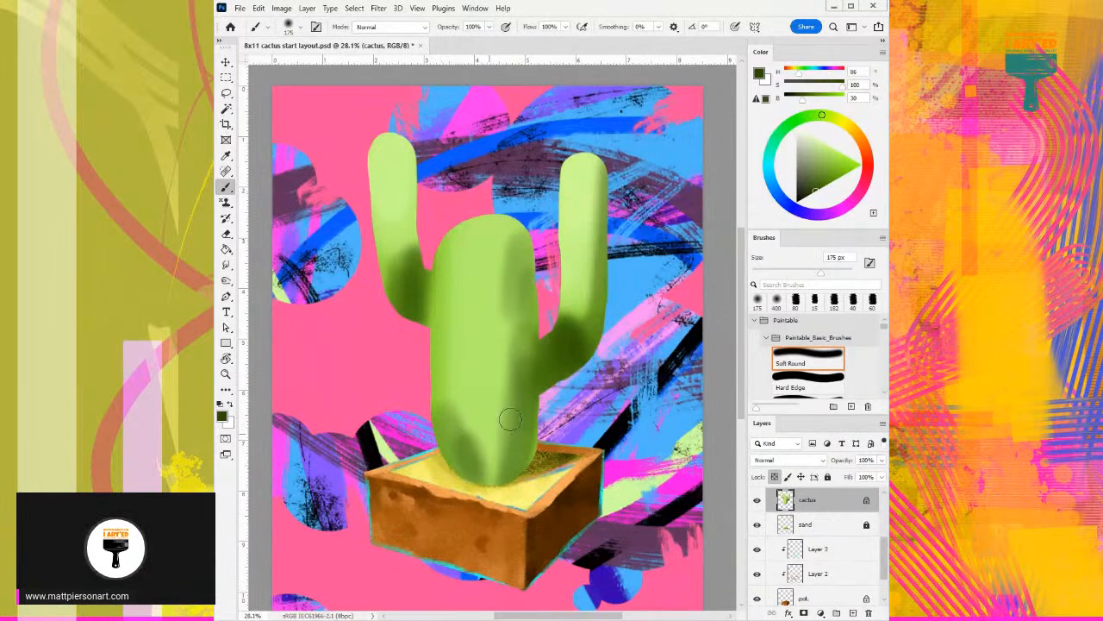
- Blend the trunk's shading with sampled greens and highlight its upper middle with pale green (H 86, S 42, B 99)
{"action": "left_click", "coordinate": [518, 361], "text": "alt"}
{"action": "mouse_move", "coordinate": [510, 362]}
{"action": "left_mouse_down"}
{"action": "mouse_move", "coordinate": [498, 449]}
{"action": "mouse_move", "coordinate": [509, 335]}
{"action": "mouse_move", "coordinate": [488, 416]}
{"action": "left_mouse_up"}
{"action": "left_click", "coordinate": [490, 365], "text": "alt"}
{"action": "left_click_drag", "start_coordinate": [483, 325], "coordinate": [481, 402]}
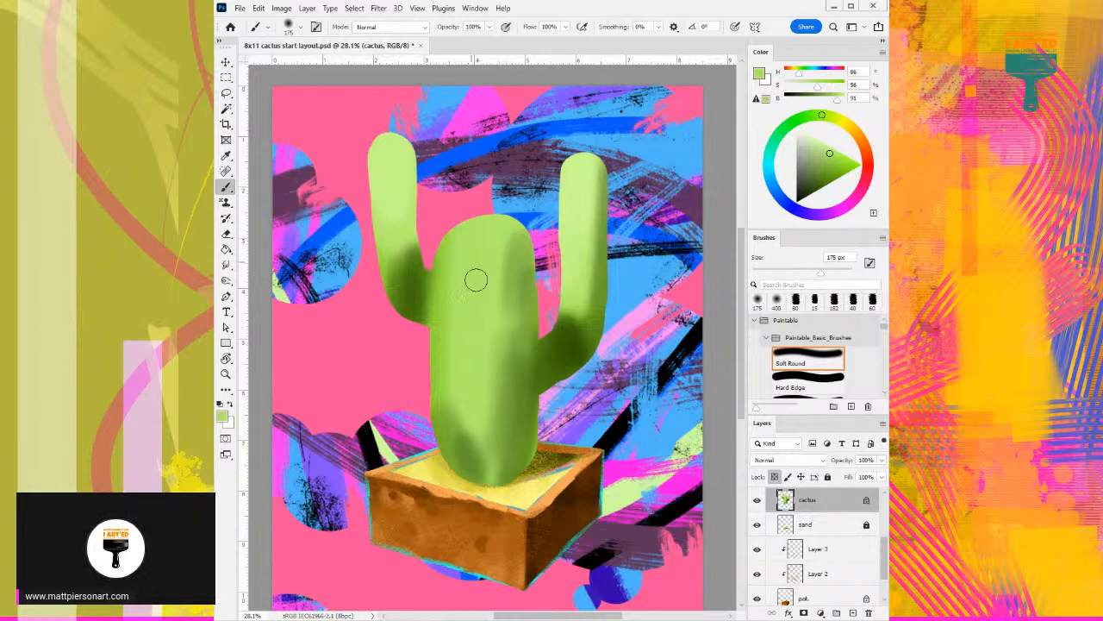
{"action": "left_click", "coordinate": [586, 166], "text": "alt"}
{"action": "mouse_move", "coordinate": [463, 255]}
{"action": "left_mouse_down"}
{"action": "mouse_move", "coordinate": [458, 276]}
{"action": "mouse_move", "coordinate": [473, 315]}
{"action": "mouse_move", "coordinate": [483, 238]}
{"action": "mouse_move", "coordinate": [471, 337]}
{"action": "left_mouse_up"}
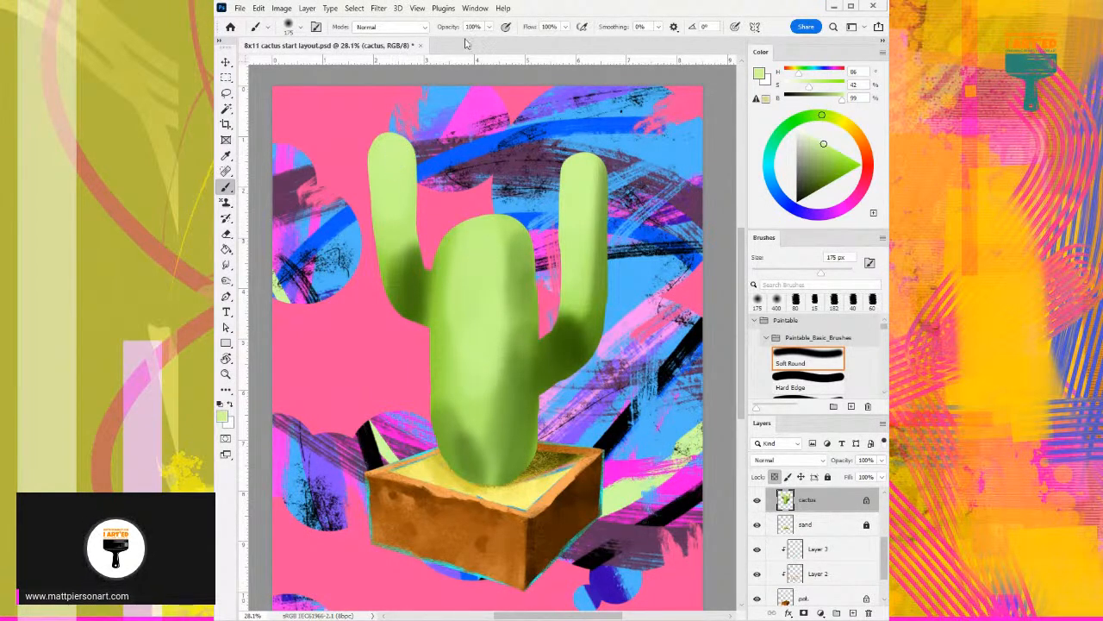
- Add a new layer clipped to the cactus layer and choose the textured Sampled Brush 13 9
{"action": "left_click", "coordinate": [852, 613]}
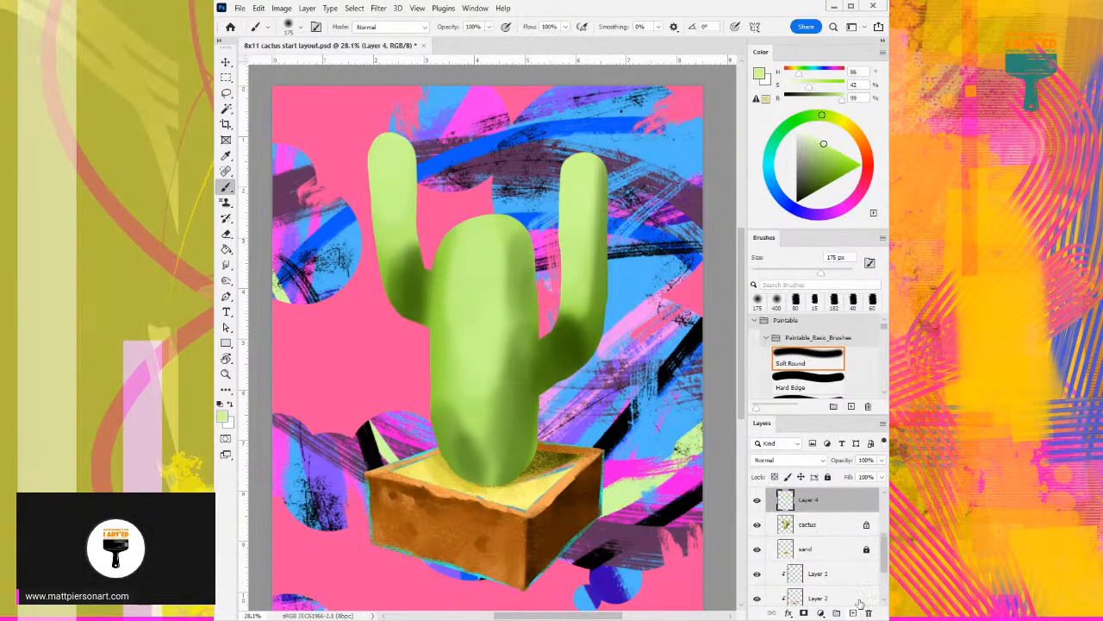
{"action": "left_click", "coordinate": [833, 511], "text": "alt"}
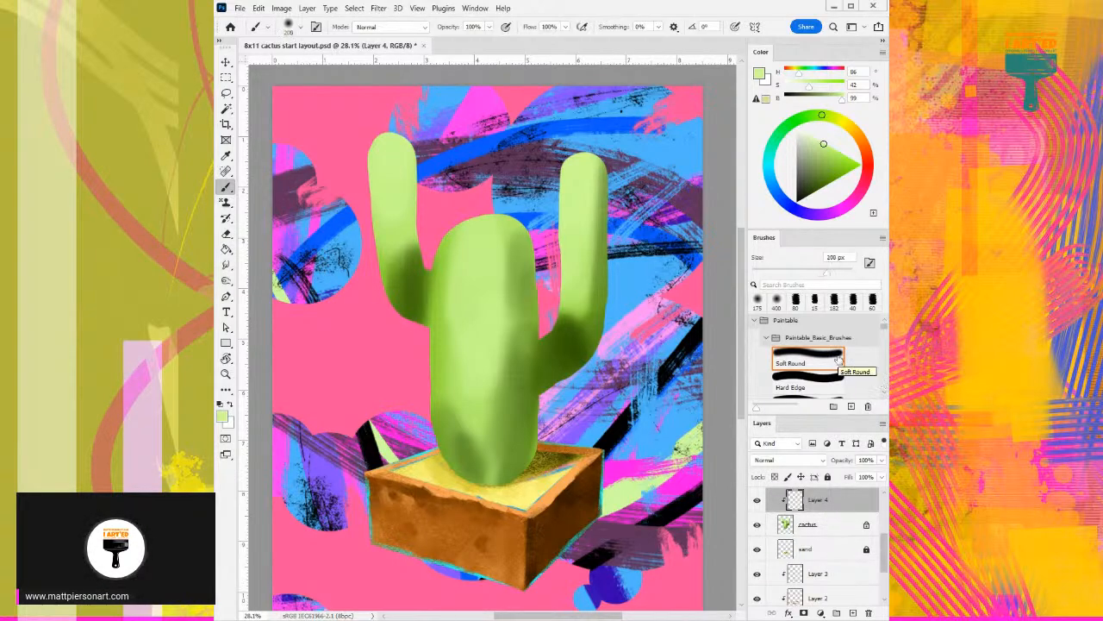
{"action": "scroll", "coordinate": [840, 367], "scroll_direction": "down", "scroll_amount": 3}
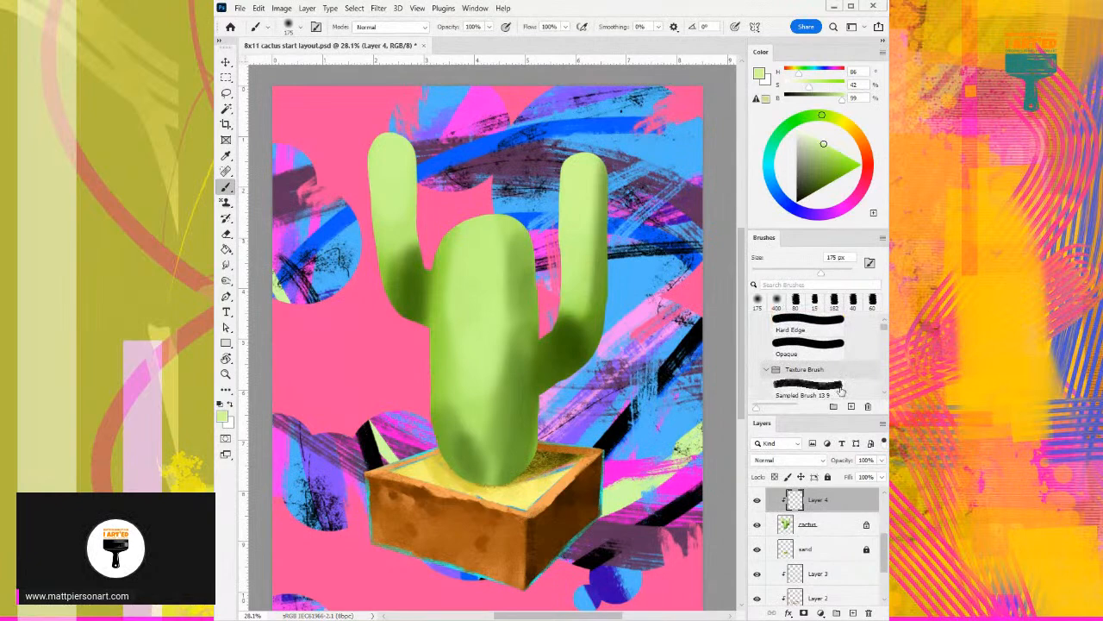
{"action": "left_click", "coordinate": [841, 388]}
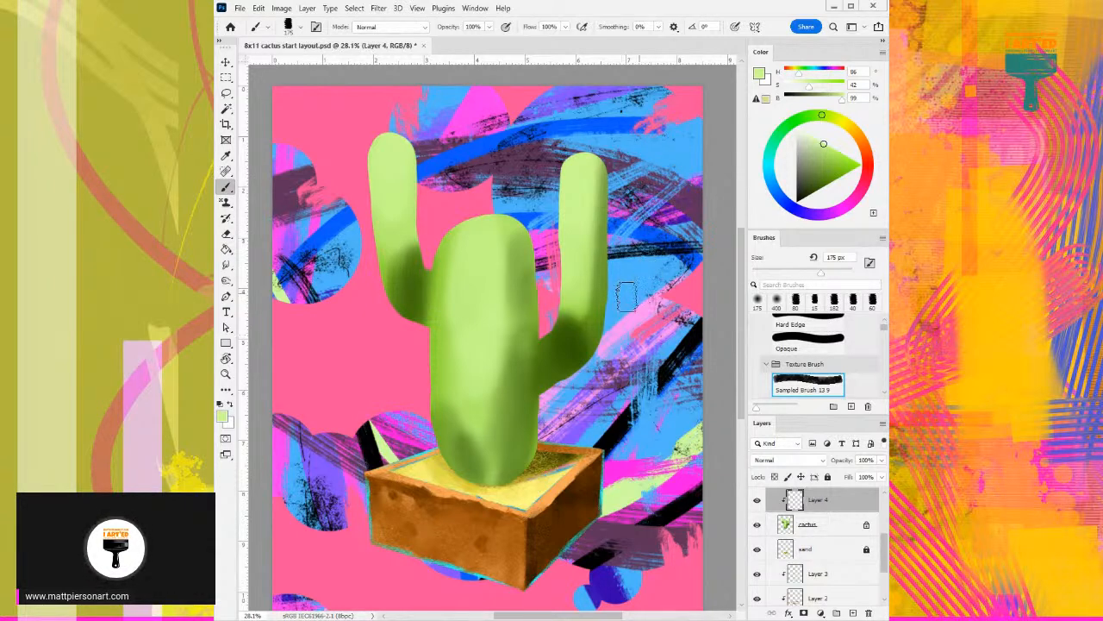
- Texture the trunk with pale green (H 86, S 42, B 100) at 150 px, and define its shaded side with mid green (H 86, S 64, B 66)
{"action": "left_click", "coordinate": [503, 324], "text": "alt"}
{"action": "key", "text": "bracketleft"}
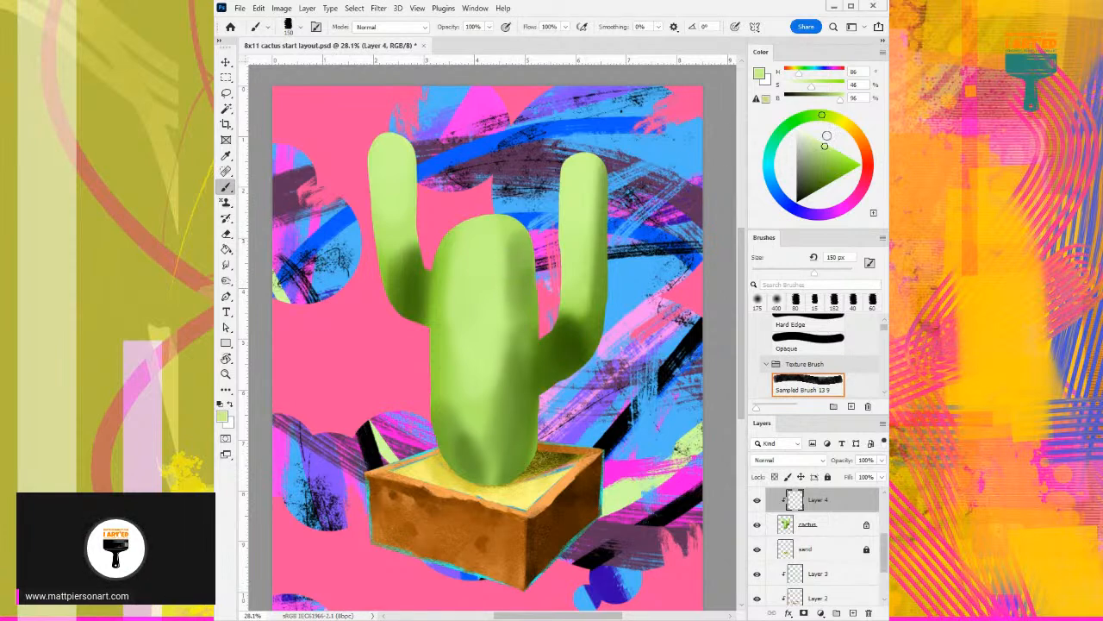
{"action": "left_click", "coordinate": [824, 143]}
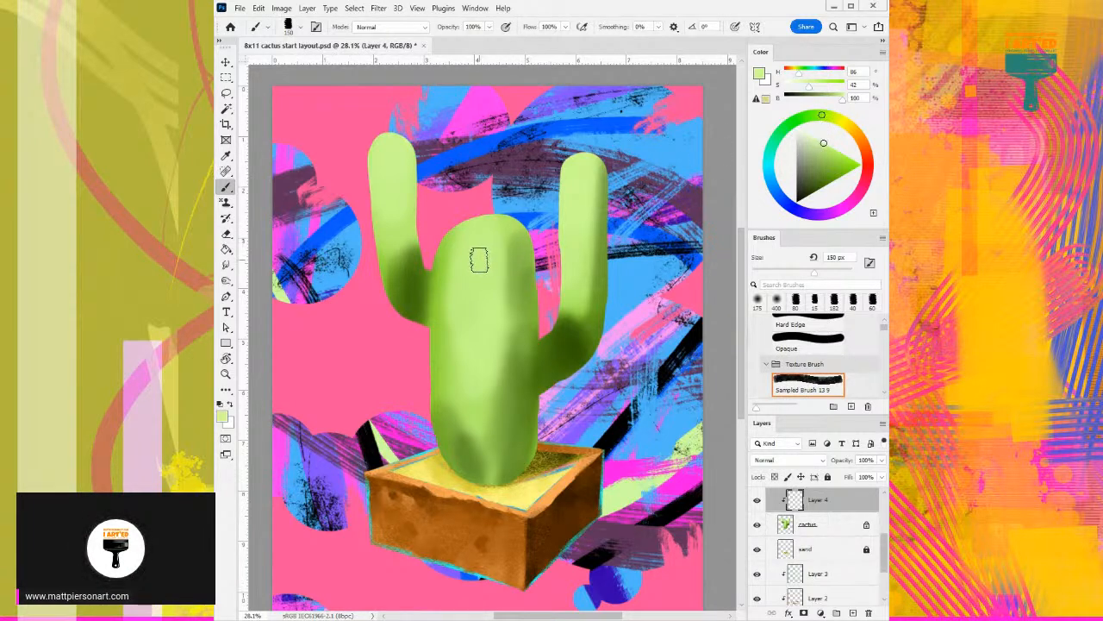
{"action": "mouse_move", "coordinate": [478, 247]}
{"action": "left_mouse_down"}
{"action": "mouse_move", "coordinate": [467, 358]}
{"action": "mouse_move", "coordinate": [481, 232]}
{"action": "mouse_move", "coordinate": [460, 375]}
{"action": "left_mouse_up"}
{"action": "mouse_move", "coordinate": [488, 281]}
{"action": "left_mouse_down"}
{"action": "mouse_move", "coordinate": [482, 387]}
{"action": "mouse_move", "coordinate": [500, 260]}
{"action": "mouse_move", "coordinate": [490, 399]}
{"action": "left_mouse_up"}
{"action": "left_click_drag", "start_coordinate": [513, 324], "coordinate": [496, 422]}
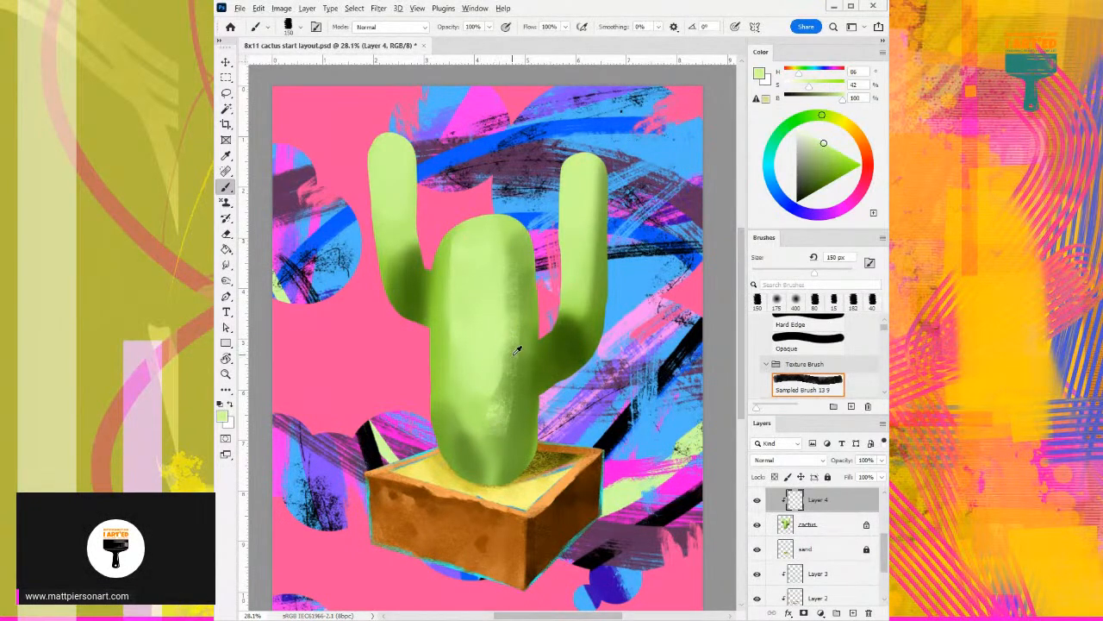
{"action": "left_click", "coordinate": [517, 353], "text": "alt"}
{"action": "left_click_drag", "start_coordinate": [515, 324], "coordinate": [506, 396]}
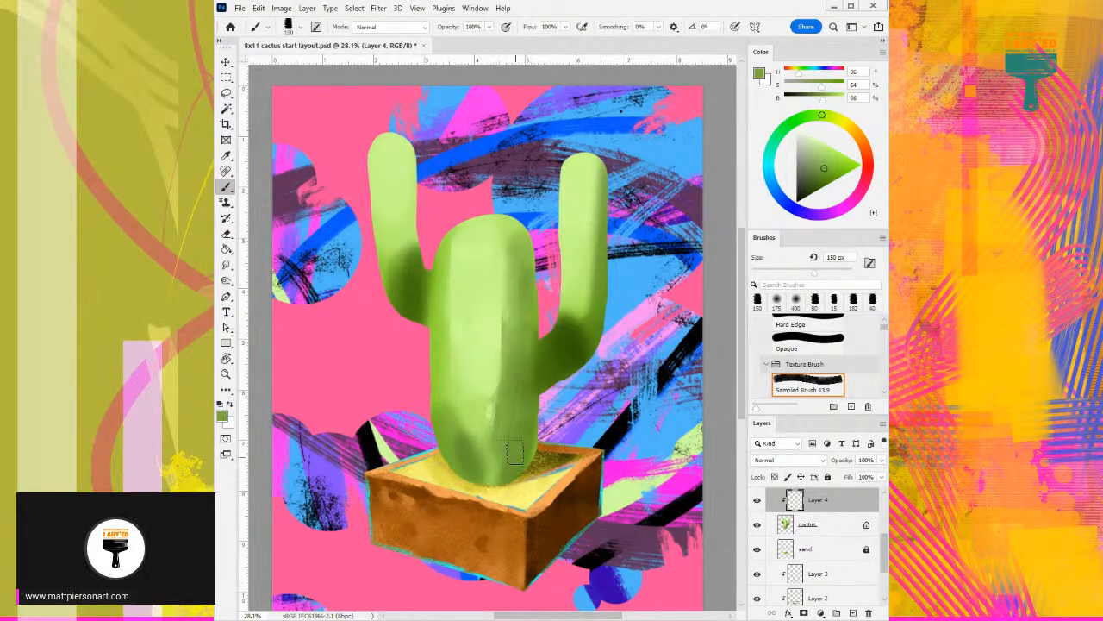
- Add textured dark green shading to both arms' joints and right edges, using H 86, S 74, B 53 along the upper right arm
{"action": "left_click", "coordinate": [525, 418], "text": "alt"}
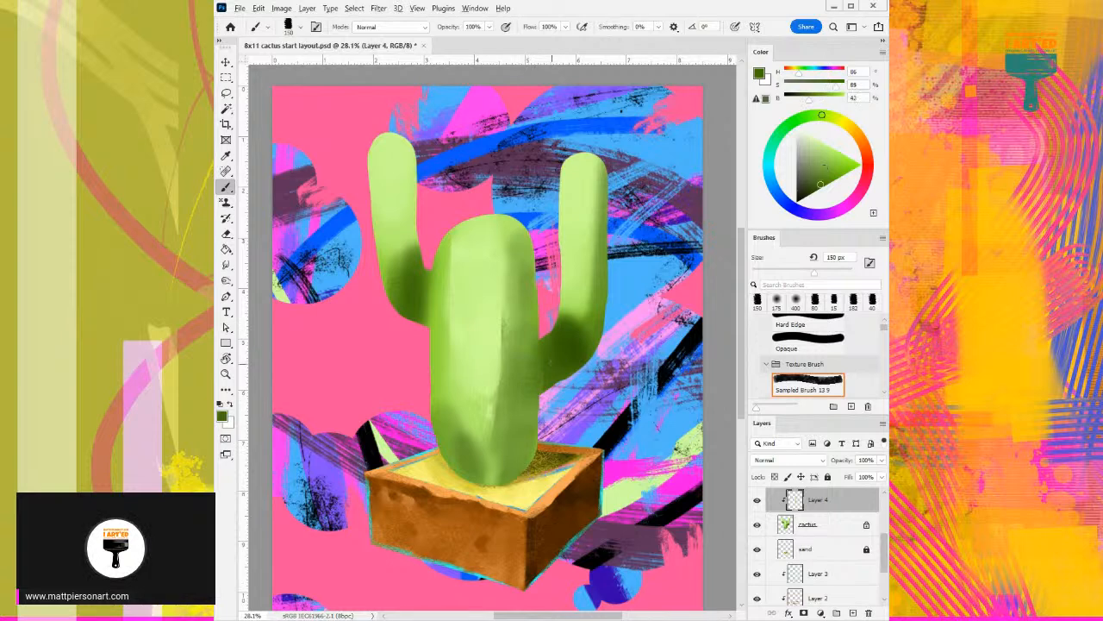
{"action": "left_click", "coordinate": [545, 332], "text": "alt"}
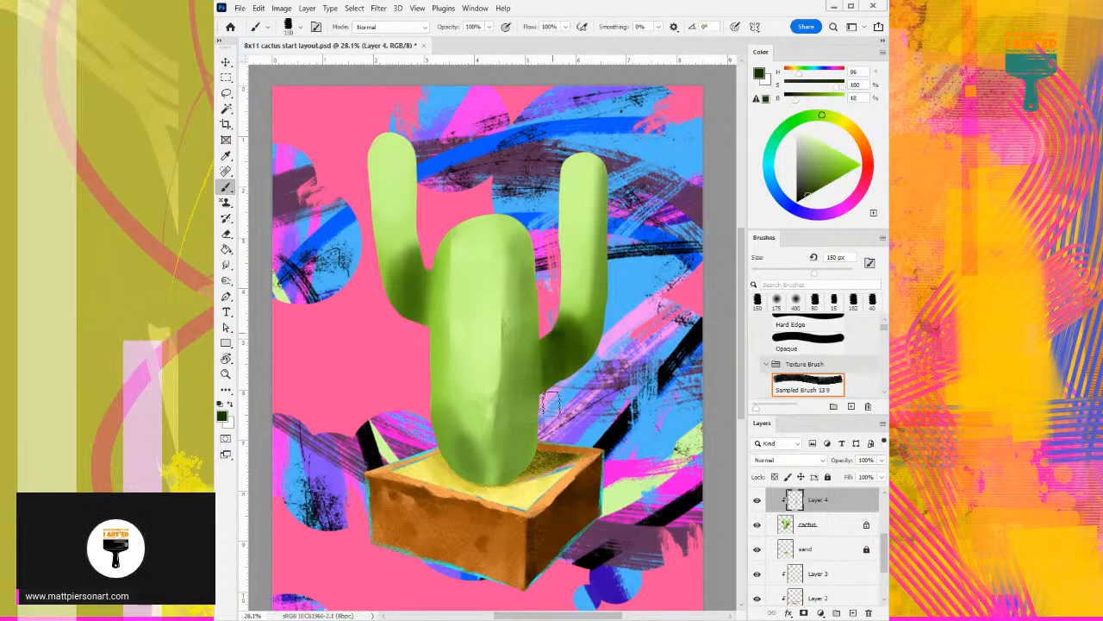
{"action": "mouse_move", "coordinate": [551, 345]}
{"action": "left_mouse_down"}
{"action": "mouse_move", "coordinate": [603, 339]}
{"action": "mouse_move", "coordinate": [606, 238]}
{"action": "mouse_move", "coordinate": [605, 288]}
{"action": "mouse_move", "coordinate": [606, 253]}
{"action": "left_mouse_up"}
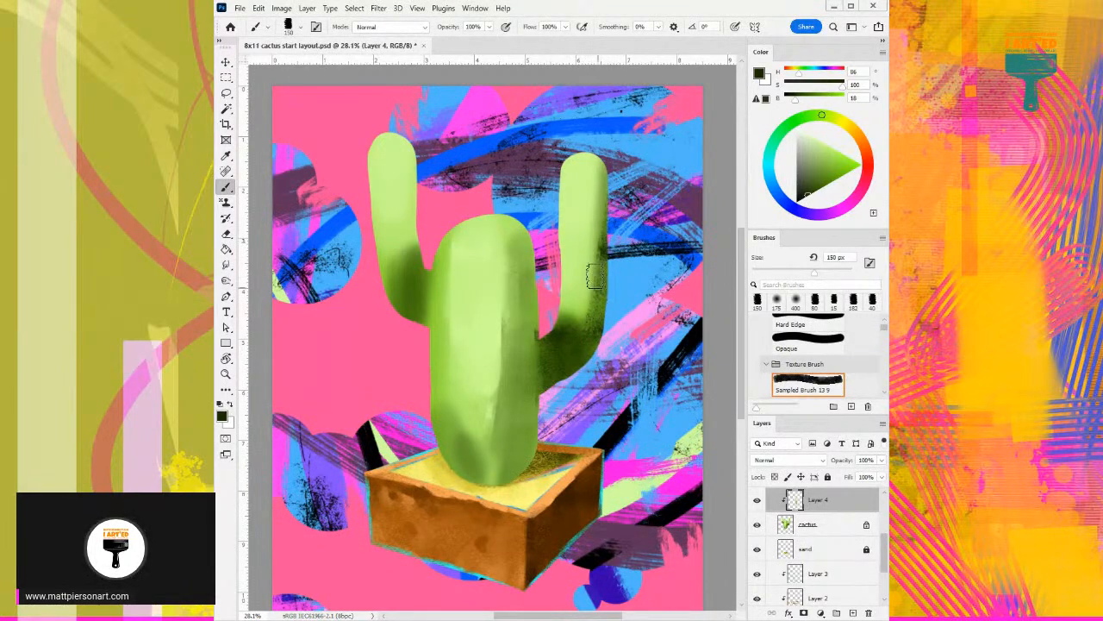
{"action": "left_click", "coordinate": [484, 281], "text": "alt"}
{"action": "left_click", "coordinate": [818, 191]}
{"action": "mouse_move", "coordinate": [415, 261]}
{"action": "left_mouse_down"}
{"action": "mouse_move", "coordinate": [414, 325]}
{"action": "mouse_move", "coordinate": [414, 289]}
{"action": "mouse_move", "coordinate": [386, 306]}
{"action": "mouse_move", "coordinate": [405, 280]}
{"action": "mouse_move", "coordinate": [376, 282]}
{"action": "mouse_move", "coordinate": [397, 230]}
{"action": "mouse_move", "coordinate": [411, 260]}
{"action": "mouse_move", "coordinate": [425, 164]}
{"action": "mouse_move", "coordinate": [419, 323]}
{"action": "mouse_move", "coordinate": [462, 235]}
{"action": "mouse_move", "coordinate": [583, 252]}
{"action": "mouse_move", "coordinate": [441, 208]}
{"action": "mouse_move", "coordinate": [425, 154]}
{"action": "mouse_move", "coordinate": [419, 270]}
{"action": "mouse_move", "coordinate": [417, 145]}
{"action": "left_mouse_up"}
{"action": "left_click", "coordinate": [607, 280], "text": "alt"}
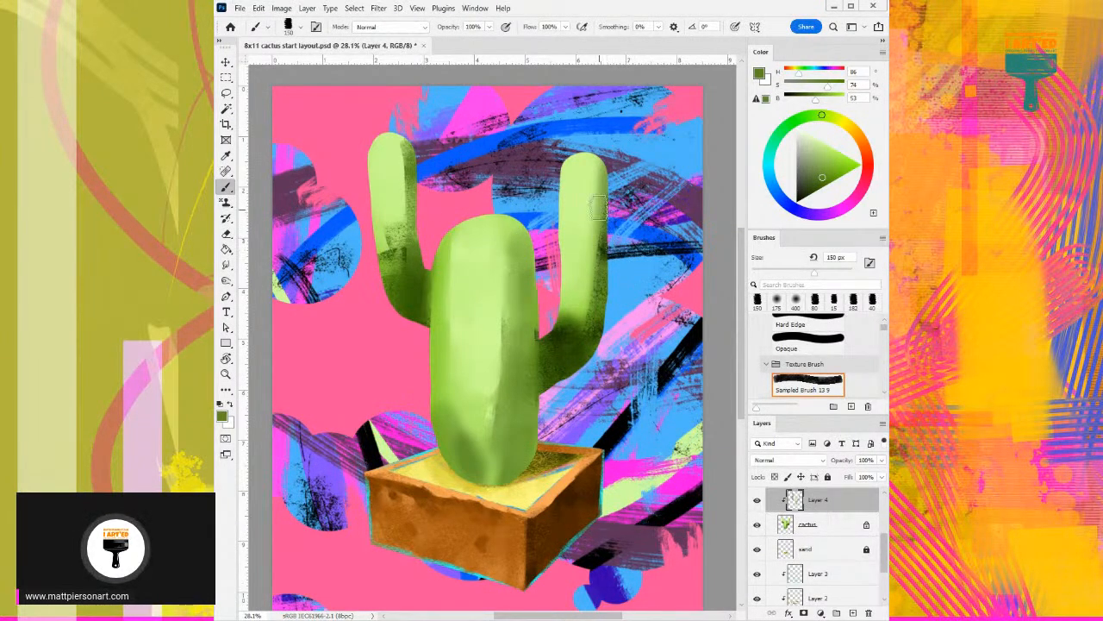
{"action": "left_click_drag", "start_coordinate": [599, 207], "coordinate": [599, 155]}
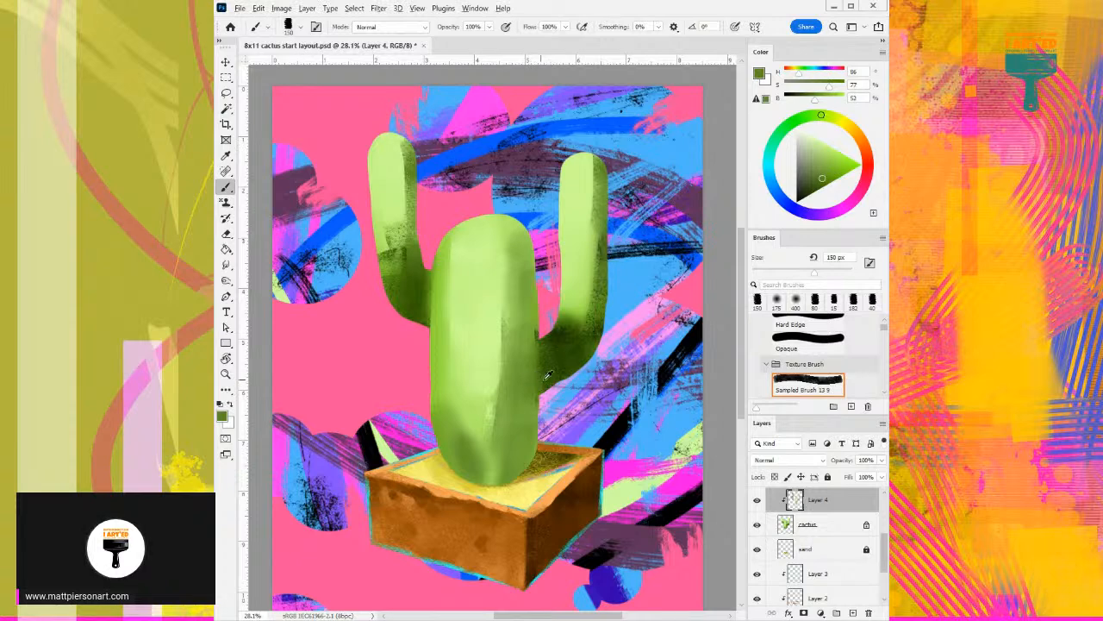
- Darken the trunk's lower right side beside the arm joint with textured dark green strokes
{"action": "left_click", "coordinate": [825, 184]}
{"action": "mouse_move", "coordinate": [516, 326]}
{"action": "left_mouse_down"}
{"action": "mouse_move", "coordinate": [510, 455]}
{"action": "mouse_move", "coordinate": [512, 405]}
{"action": "left_mouse_up"}
{"action": "left_click", "coordinate": [511, 408], "text": "alt"}
{"action": "mouse_move", "coordinate": [505, 362]}
{"action": "left_mouse_down"}
{"action": "mouse_move", "coordinate": [499, 448]}
{"action": "mouse_move", "coordinate": [506, 415]}
{"action": "mouse_move", "coordinate": [481, 370]}
{"action": "mouse_move", "coordinate": [479, 407]}
{"action": "left_mouse_up"}
- Rebuild the trunk's central highlight with sampled pale greens (H 86, S 43, B 99) and blend its upper right side with mid green (H 86, S 59, B 74)
{"action": "left_click", "coordinate": [472, 330], "text": "alt"}
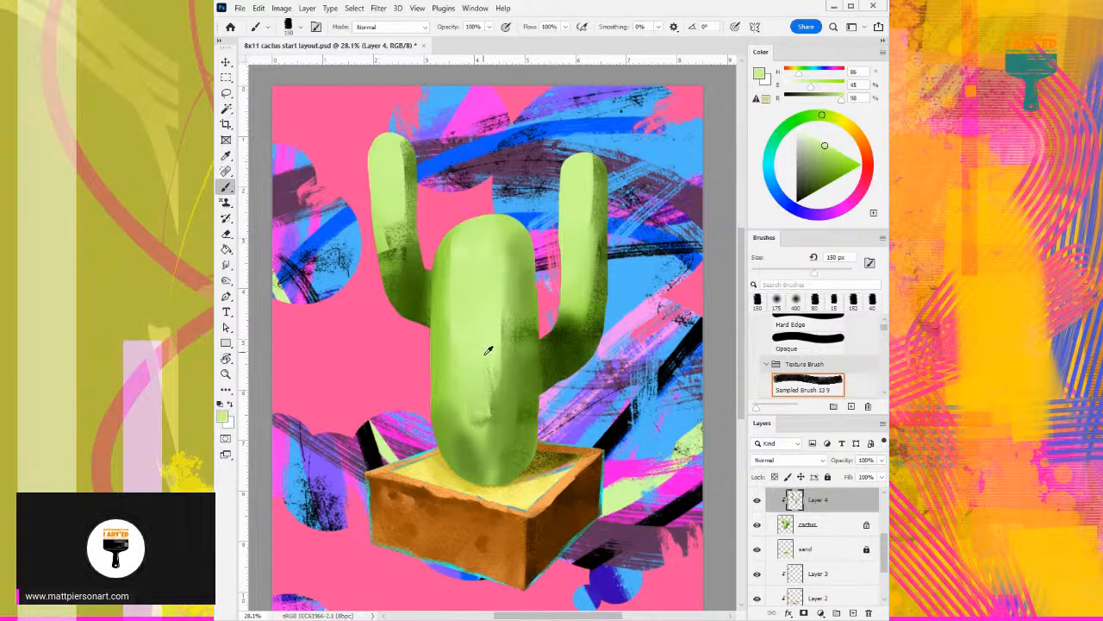
{"action": "left_click", "coordinate": [479, 360], "text": "alt"}
{"action": "left_click_drag", "start_coordinate": [482, 313], "coordinate": [483, 427]}
{"action": "left_click", "coordinate": [487, 333], "text": "alt"}
{"action": "left_click", "coordinate": [472, 390], "text": "alt"}
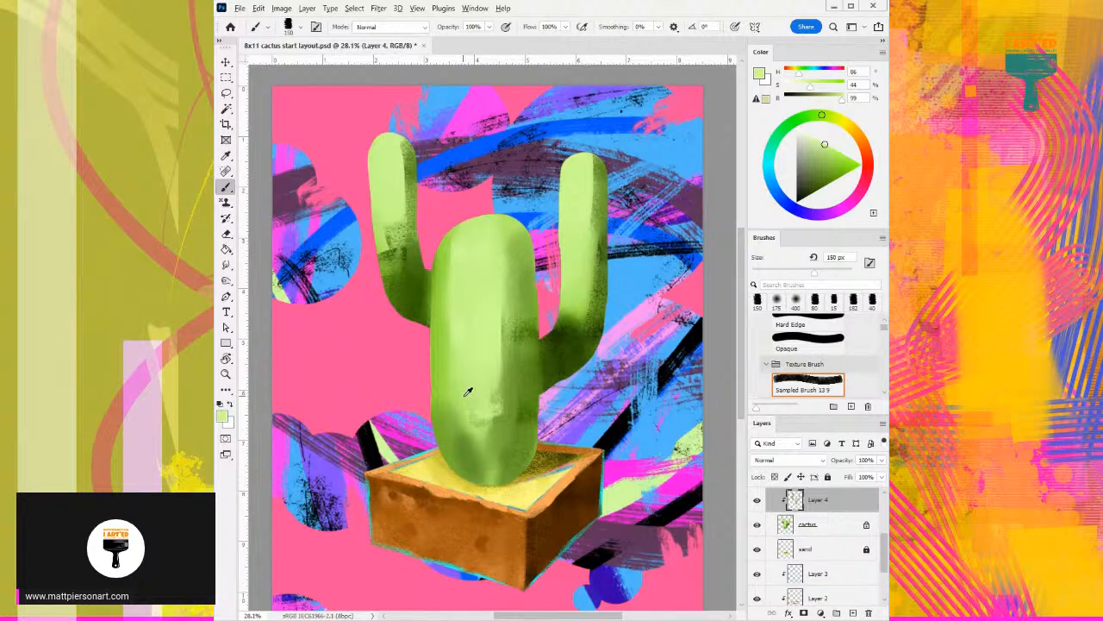
{"action": "left_click", "coordinate": [480, 348], "text": "alt"}
{"action": "mouse_move", "coordinate": [480, 352]}
{"action": "left_mouse_down"}
{"action": "mouse_move", "coordinate": [480, 380]}
{"action": "mouse_move", "coordinate": [471, 352]}
{"action": "mouse_move", "coordinate": [466, 384]}
{"action": "mouse_move", "coordinate": [491, 392]}
{"action": "mouse_move", "coordinate": [489, 335]}
{"action": "mouse_move", "coordinate": [490, 421]}
{"action": "mouse_move", "coordinate": [498, 356]}
{"action": "left_mouse_up"}
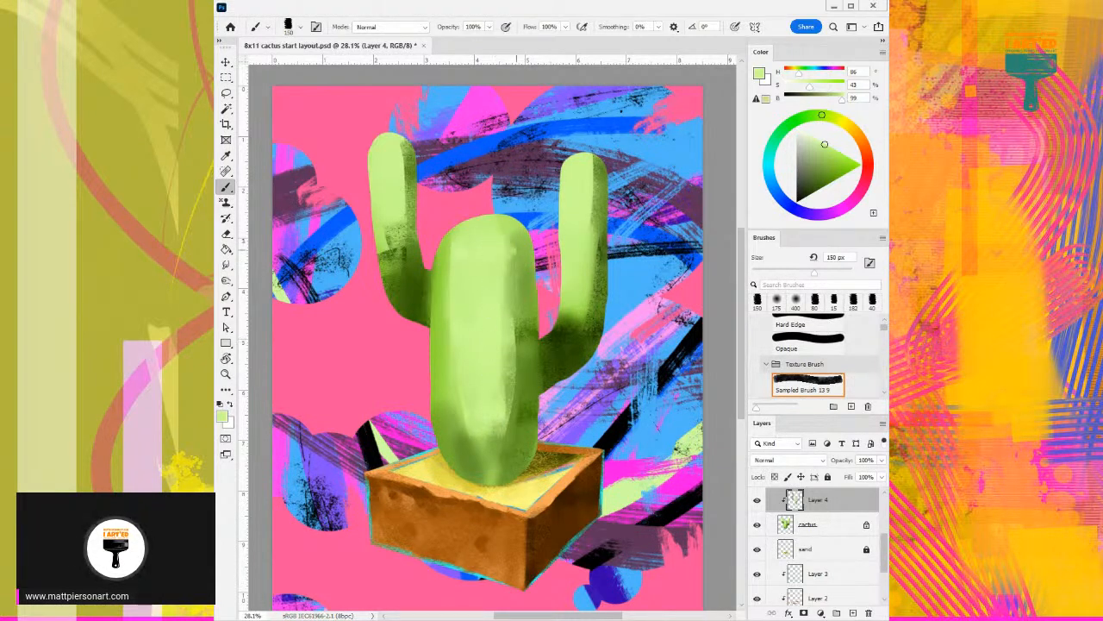
{"action": "left_click", "coordinate": [513, 275], "text": "alt"}
{"action": "left_click_drag", "start_coordinate": [518, 318], "coordinate": [527, 257]}
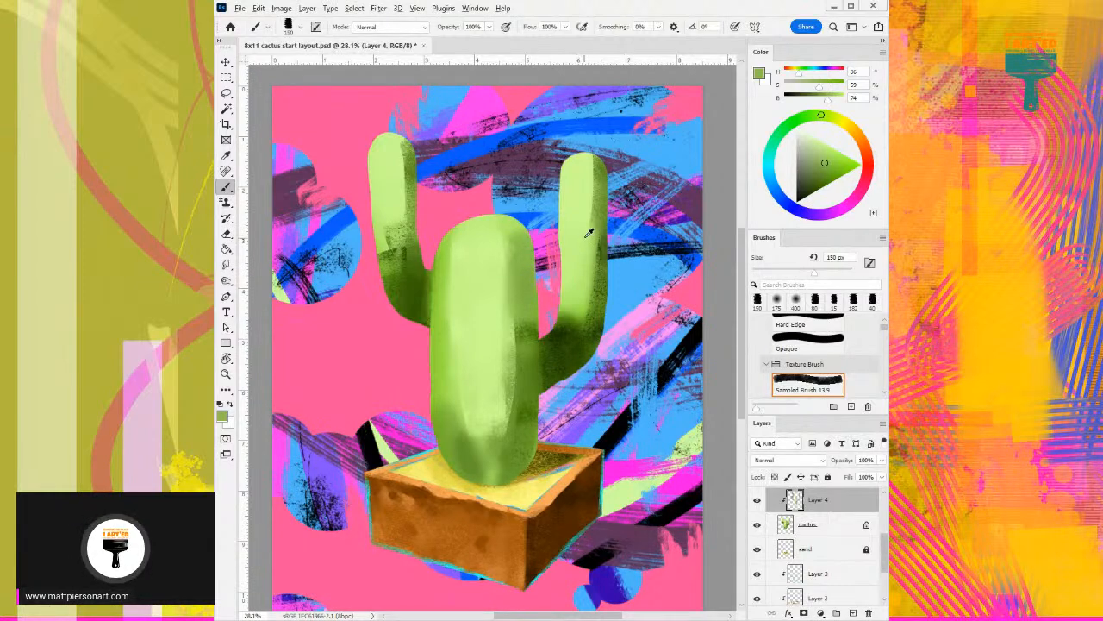
- Blend the right arm with sampled pale green and mid green (H 85, S 70, B 79), reducing the textured brush to 90 px
{"action": "left_click", "coordinate": [583, 203], "text": "alt"}
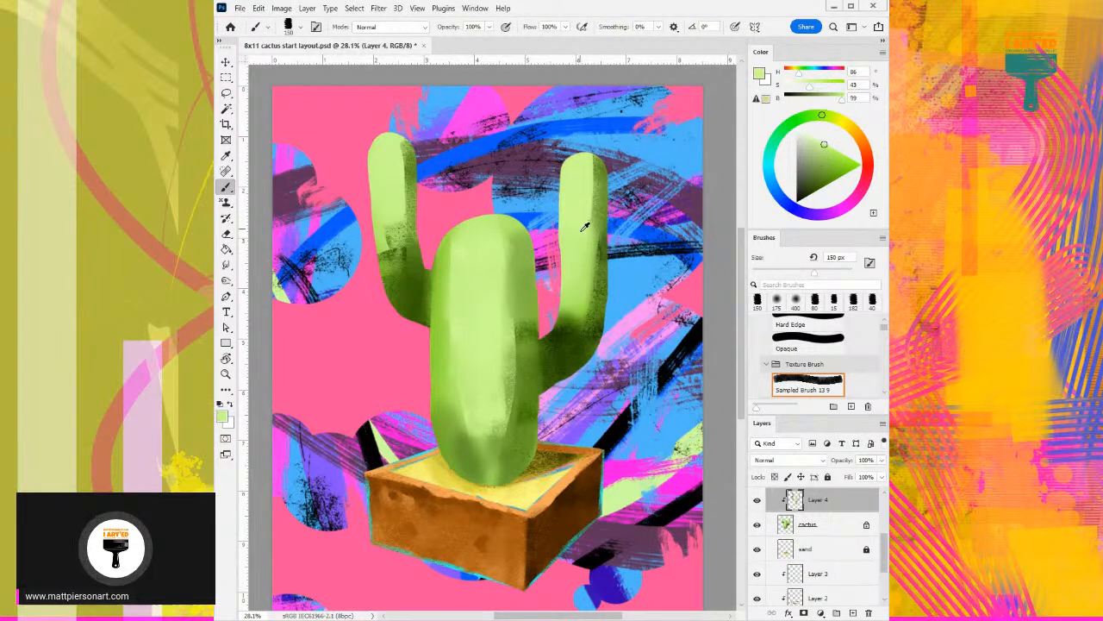
{"action": "left_click", "coordinate": [580, 310], "text": "alt"}
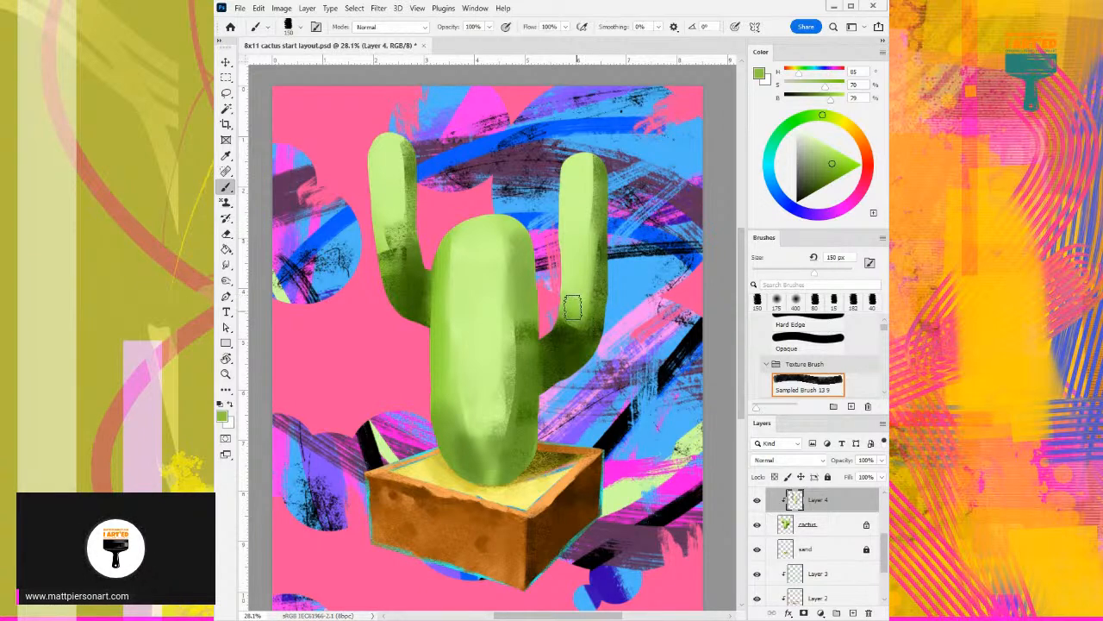
{"action": "key", "text": "bracketleft"}
{"action": "key", "text": "bracketleft"}
{"action": "key", "text": "bracketleft"}
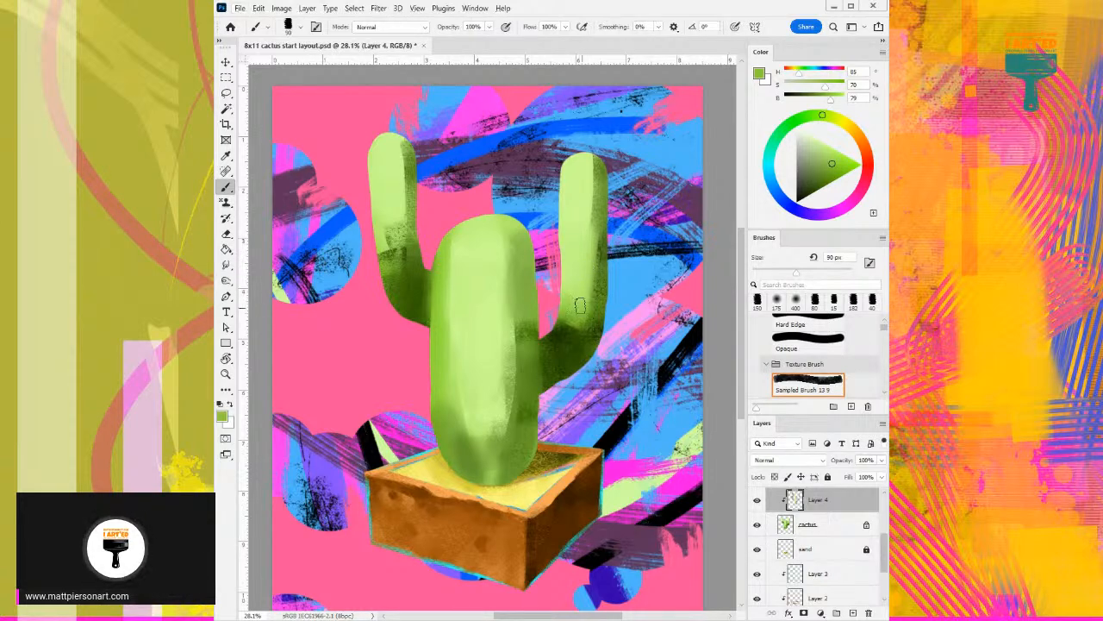
{"action": "left_click_drag", "start_coordinate": [588, 243], "coordinate": [581, 316]}
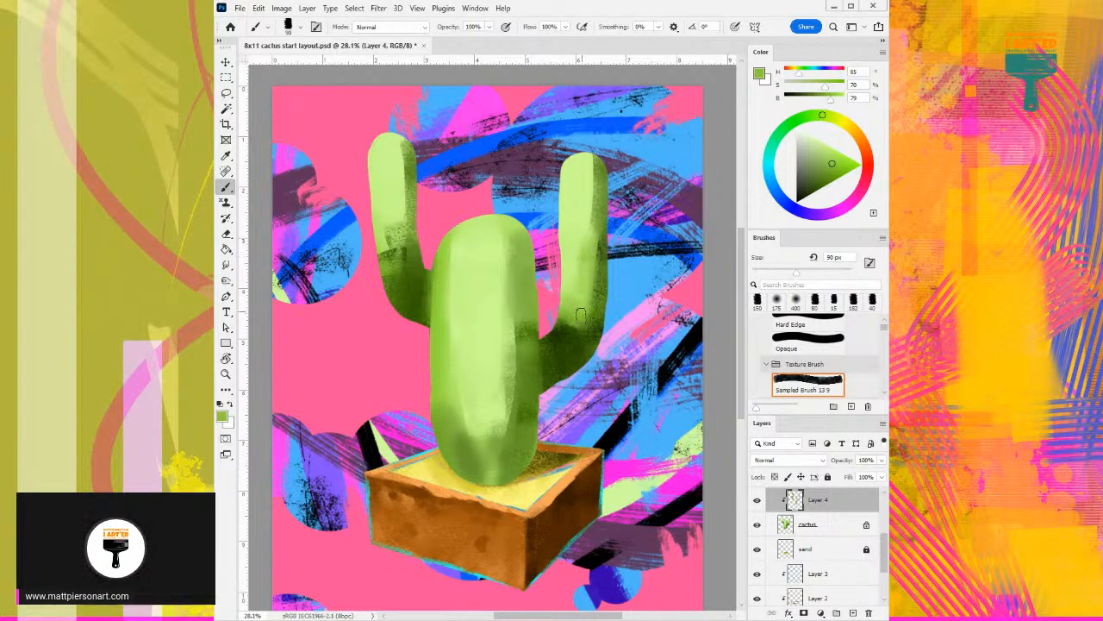
- Blend the upper right arm with sampled light green (H 85, S 59, B 87) and darken its right edge and tip with H 86, S 71, B 46
{"action": "left_click", "coordinate": [589, 238], "text": "alt"}
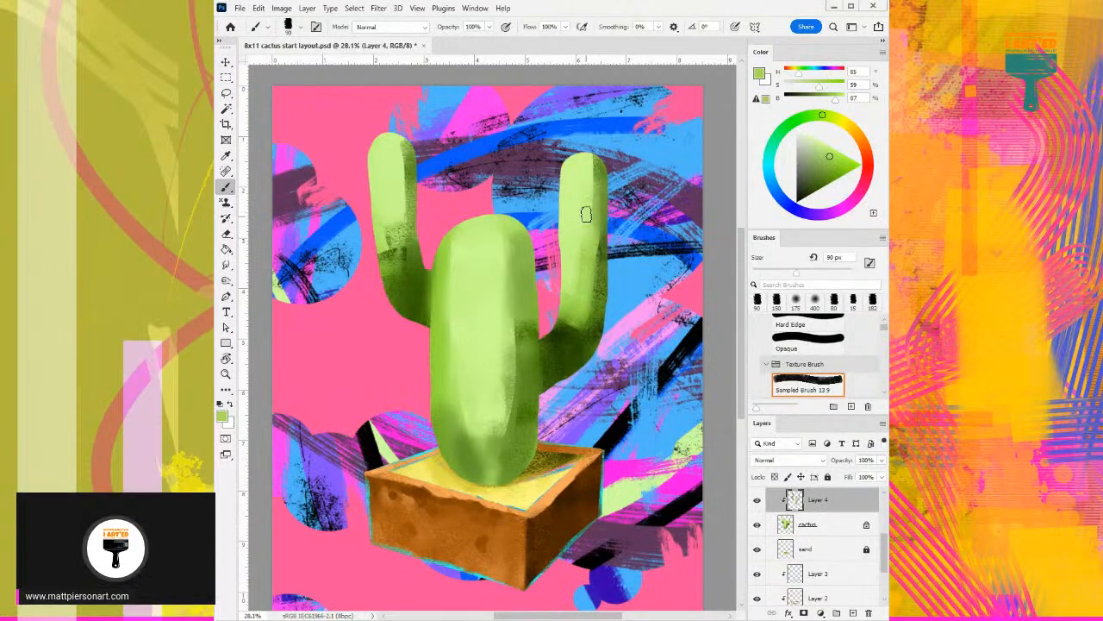
{"action": "left_click", "coordinate": [604, 263], "text": "alt"}
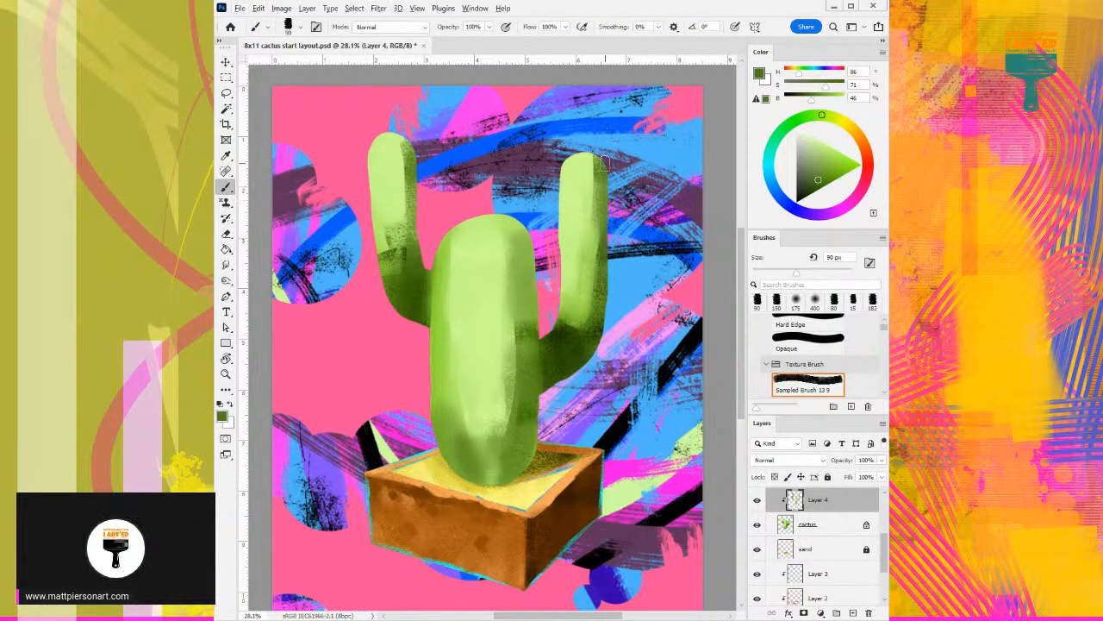
{"action": "left_click_drag", "start_coordinate": [595, 156], "coordinate": [578, 163]}
- Extend the trunk's central highlight with pale green (H 86, S 43, B 99) and soften its lower end with mid green (H 86, S 55, B 79)
{"action": "left_click", "coordinate": [497, 256], "text": "alt"}
{"action": "mouse_move", "coordinate": [500, 246]}
{"action": "left_mouse_down"}
{"action": "mouse_move", "coordinate": [513, 297]}
{"action": "mouse_move", "coordinate": [500, 339]}
{"action": "left_mouse_up"}
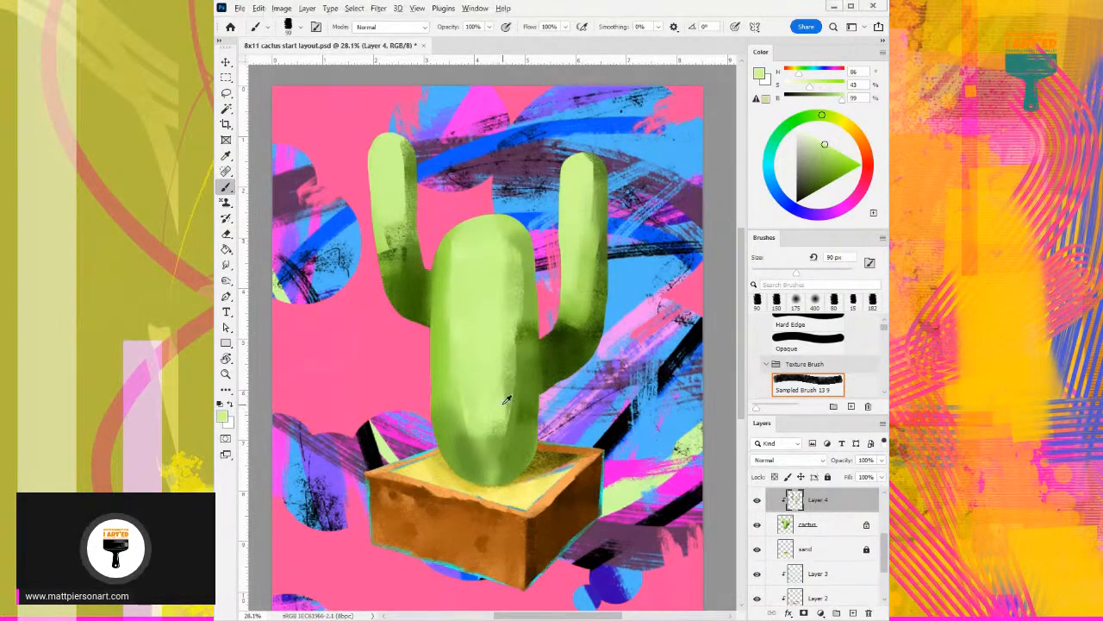
{"action": "mouse_move", "coordinate": [473, 385]}
{"action": "left_mouse_down"}
{"action": "mouse_move", "coordinate": [463, 419]}
{"action": "mouse_move", "coordinate": [487, 457]}
{"action": "mouse_move", "coordinate": [496, 443]}
{"action": "left_mouse_up"}
{"action": "left_click", "coordinate": [494, 433], "text": "alt"}
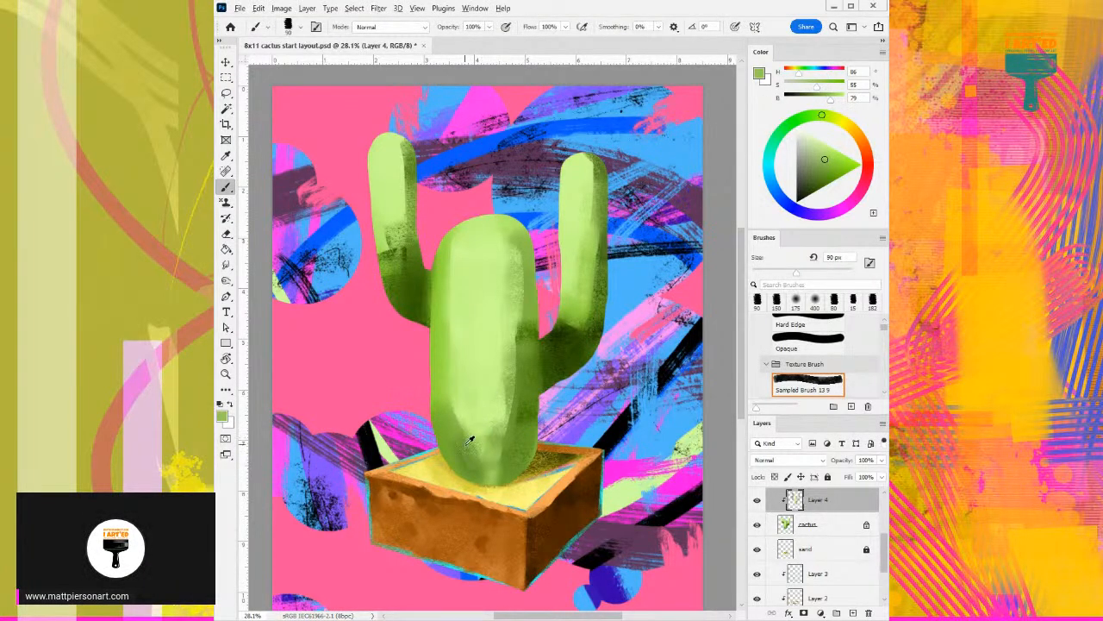
{"action": "left_click", "coordinate": [468, 442], "text": "alt"}
{"action": "left_click", "coordinate": [456, 394], "text": "alt"}
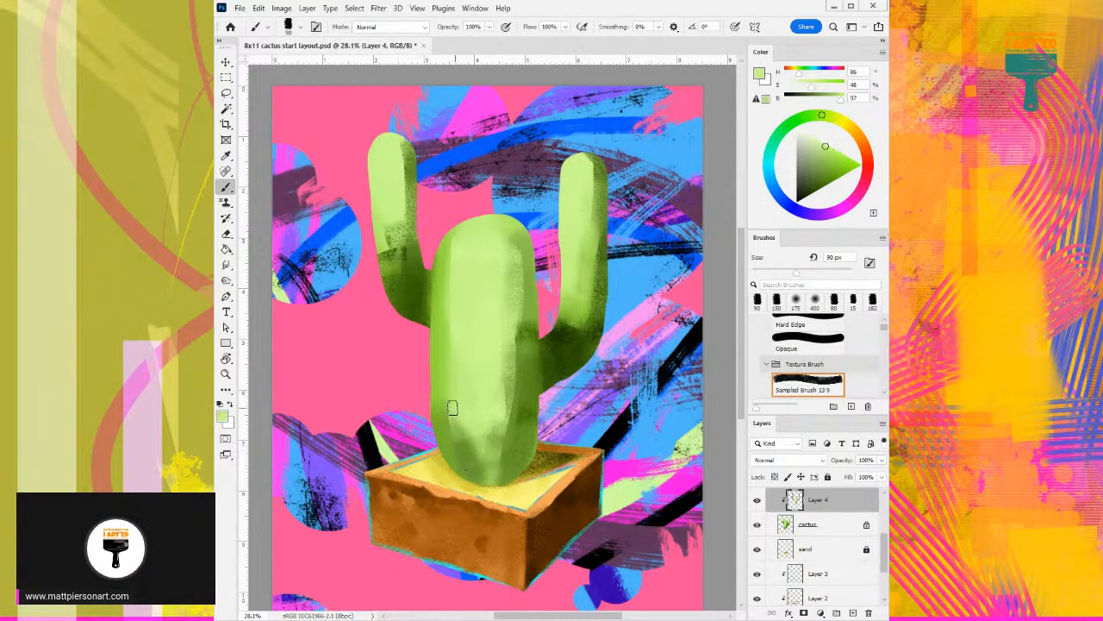
- Blend the trunk's upper left edge with sampled green (H 86, S 68, B 87) and lighten its top with H 86, S 33, B 100
{"action": "left_click", "coordinate": [445, 324], "text": "alt"}
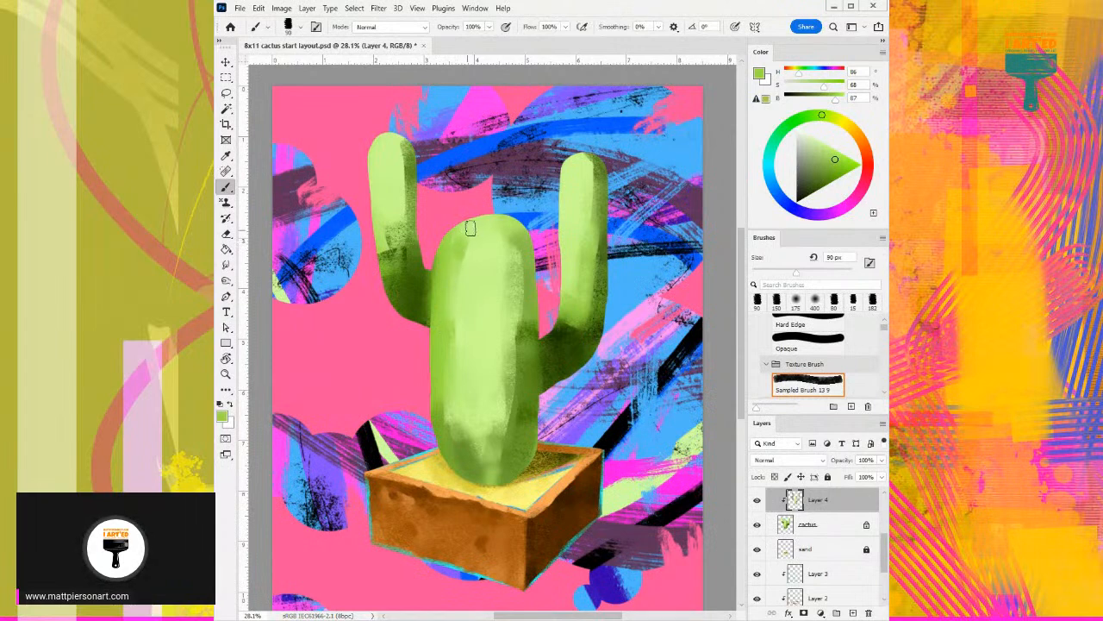
{"action": "left_click", "coordinate": [474, 253], "text": "alt"}
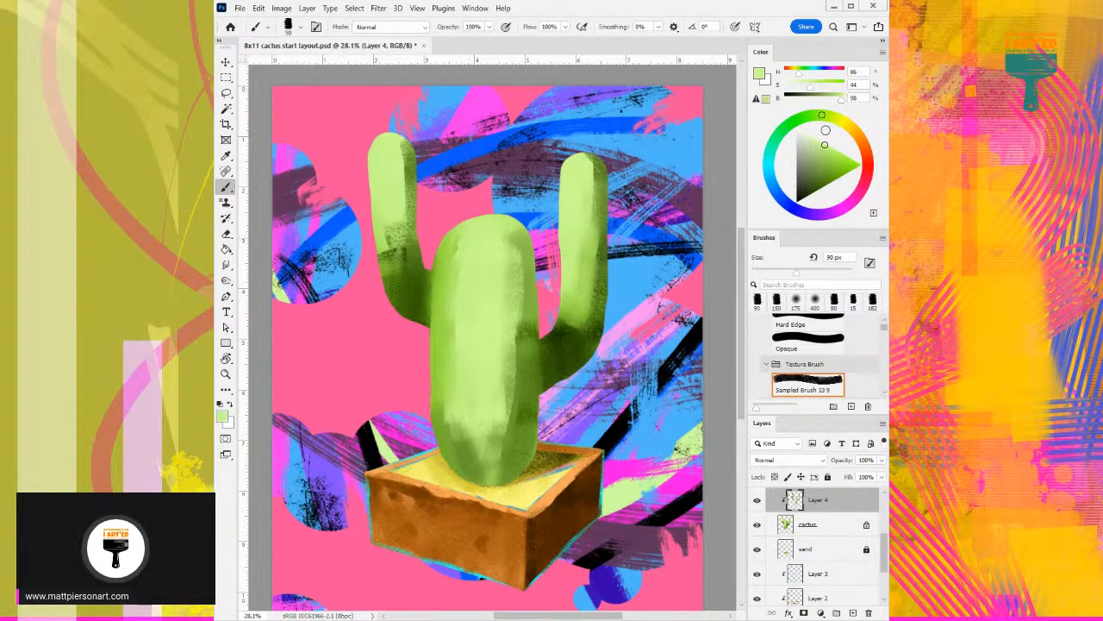
{"action": "left_click", "coordinate": [820, 131]}
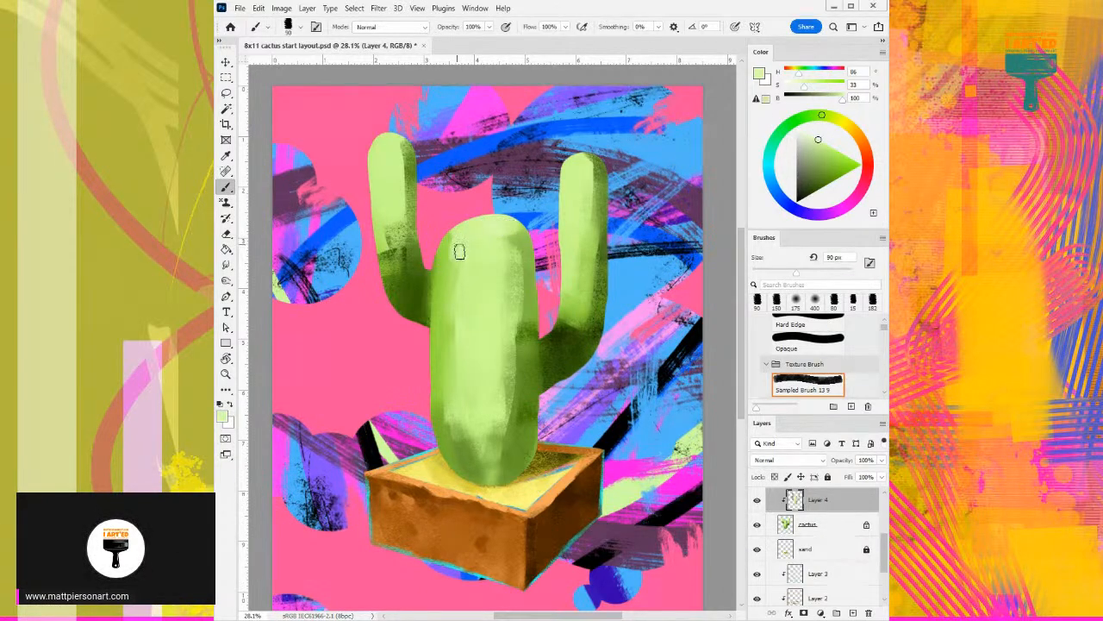
- Paint pale highlights down both arms, using H 86, S 40, B 99 on the left arm and H 85, S 31, B 100 on the right
{"action": "left_click", "coordinate": [390, 157], "text": "alt"}
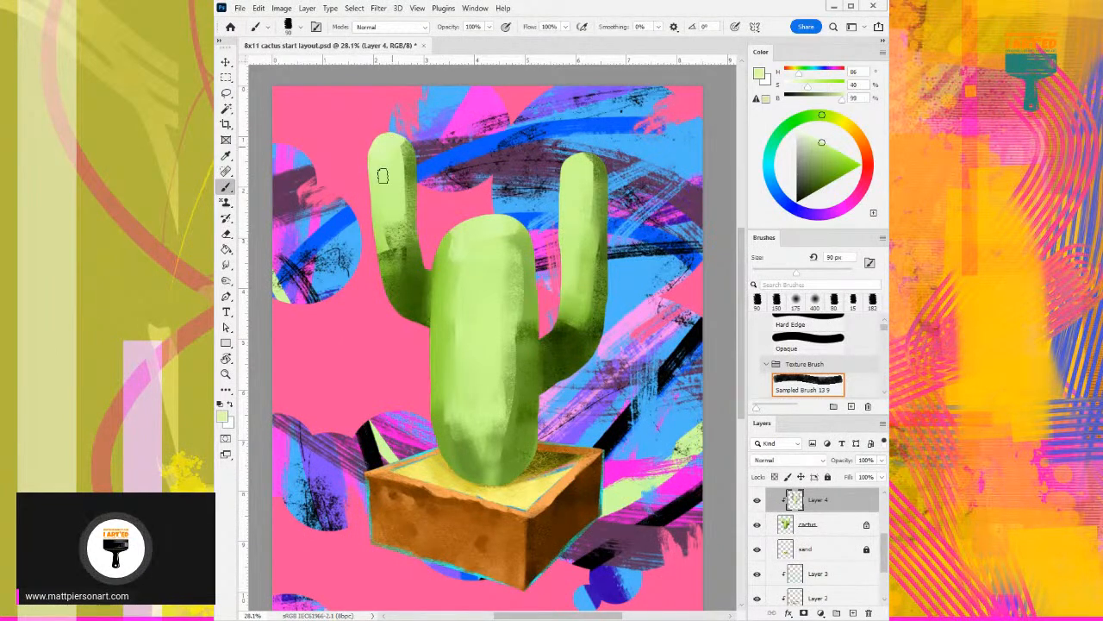
{"action": "mouse_move", "coordinate": [395, 213]}
{"action": "left_mouse_down"}
{"action": "mouse_move", "coordinate": [393, 269]}
{"action": "mouse_move", "coordinate": [382, 240]}
{"action": "mouse_move", "coordinate": [382, 266]}
{"action": "left_mouse_up"}
{"action": "left_click", "coordinate": [576, 202], "text": "alt"}
{"action": "left_click", "coordinate": [483, 226], "text": "alt"}
{"action": "left_click", "coordinate": [817, 139]}
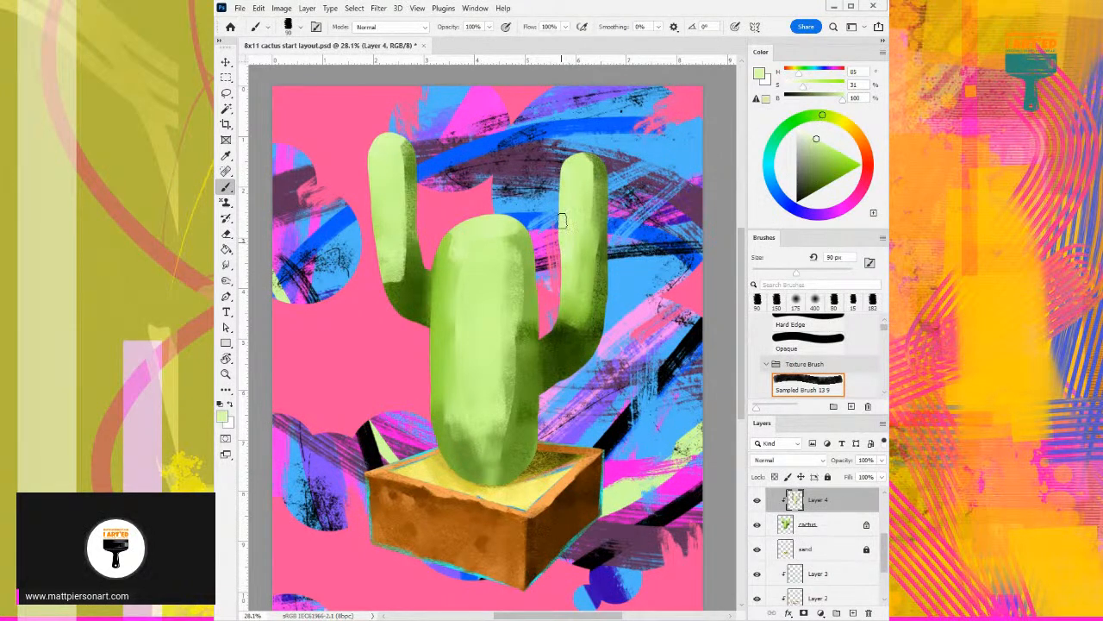
{"action": "left_click_drag", "start_coordinate": [576, 208], "coordinate": [574, 301]}
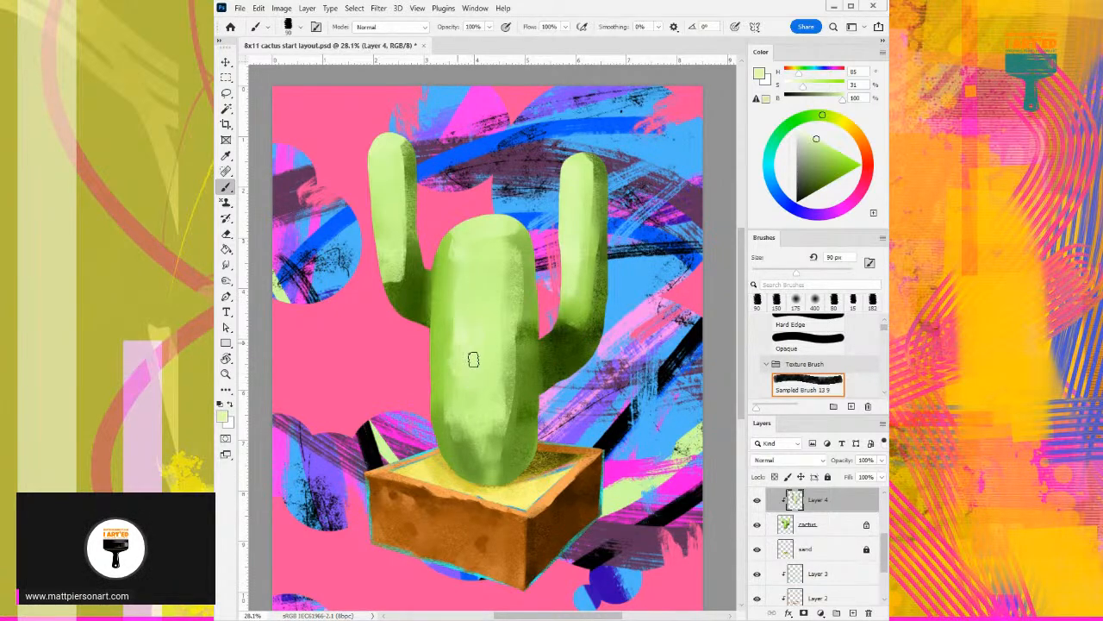
- Refine the trunk's left side with light green (H 86, S 59, B 91) and darken its upper right edge with H 86, S 78, B 55
{"action": "left_click", "coordinate": [450, 308], "text": "alt"}
{"action": "left_click_drag", "start_coordinate": [448, 349], "coordinate": [446, 295]}
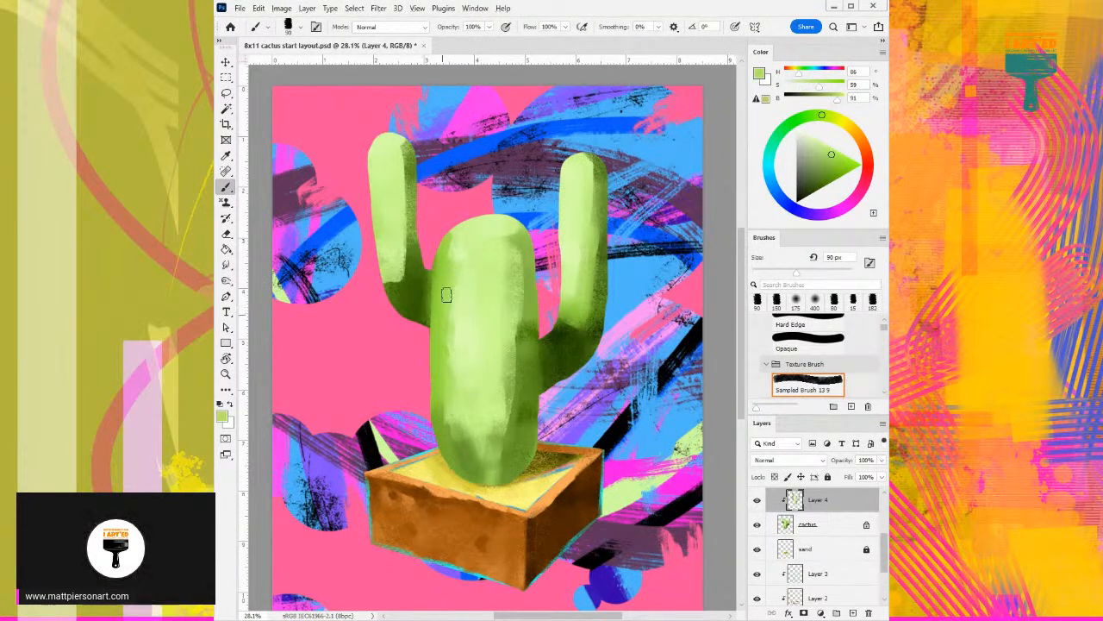
{"action": "left_click", "coordinate": [530, 298], "text": "alt"}
{"action": "mouse_move", "coordinate": [525, 252]}
{"action": "left_mouse_down"}
{"action": "mouse_move", "coordinate": [534, 367]}
{"action": "mouse_move", "coordinate": [518, 232]}
{"action": "left_mouse_up"}
{"action": "left_click", "coordinate": [532, 337], "text": "alt"}
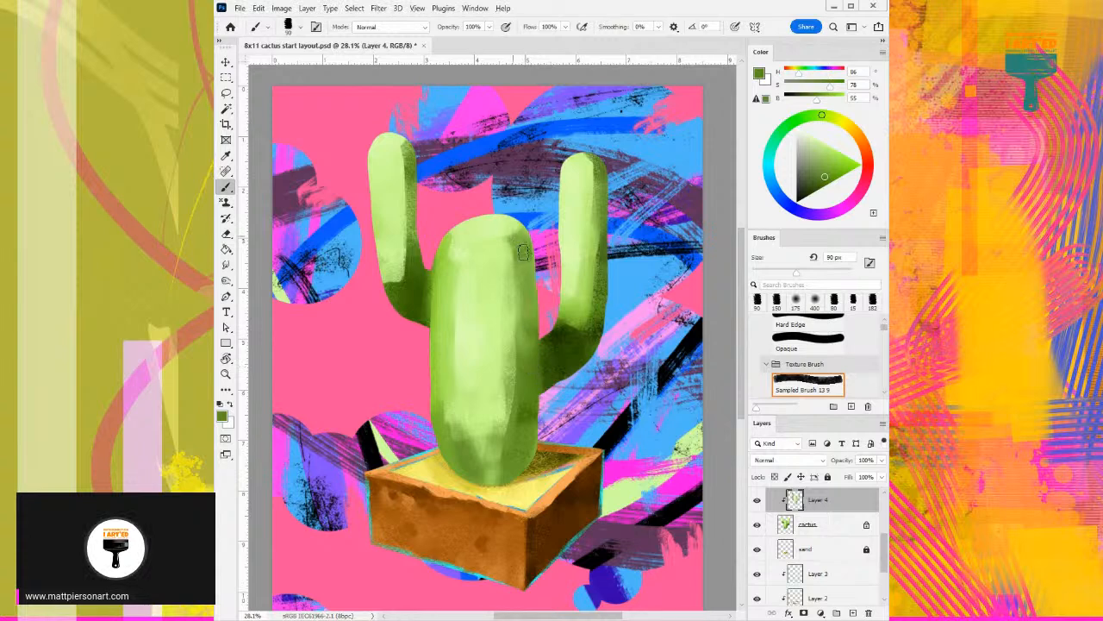
- Shade the trunk's base and lower left edge with sampled greens, including H 86, S 58, B 76 and H 86, S 68, B 60
{"action": "left_click", "coordinate": [504, 430], "text": "alt"}
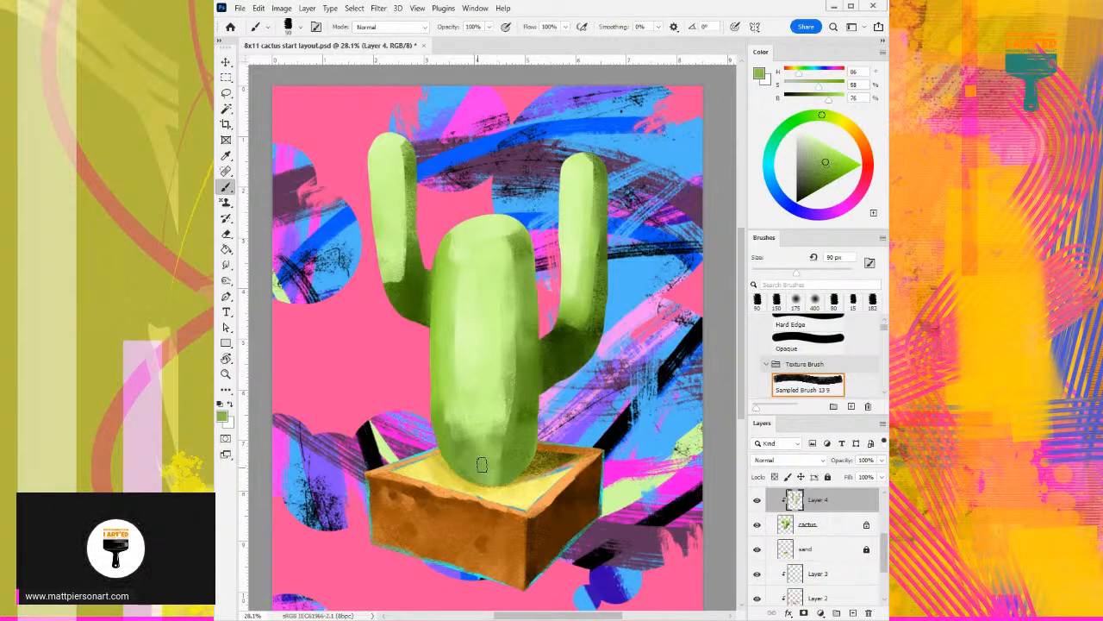
{"action": "left_click", "coordinate": [468, 452], "text": "alt"}
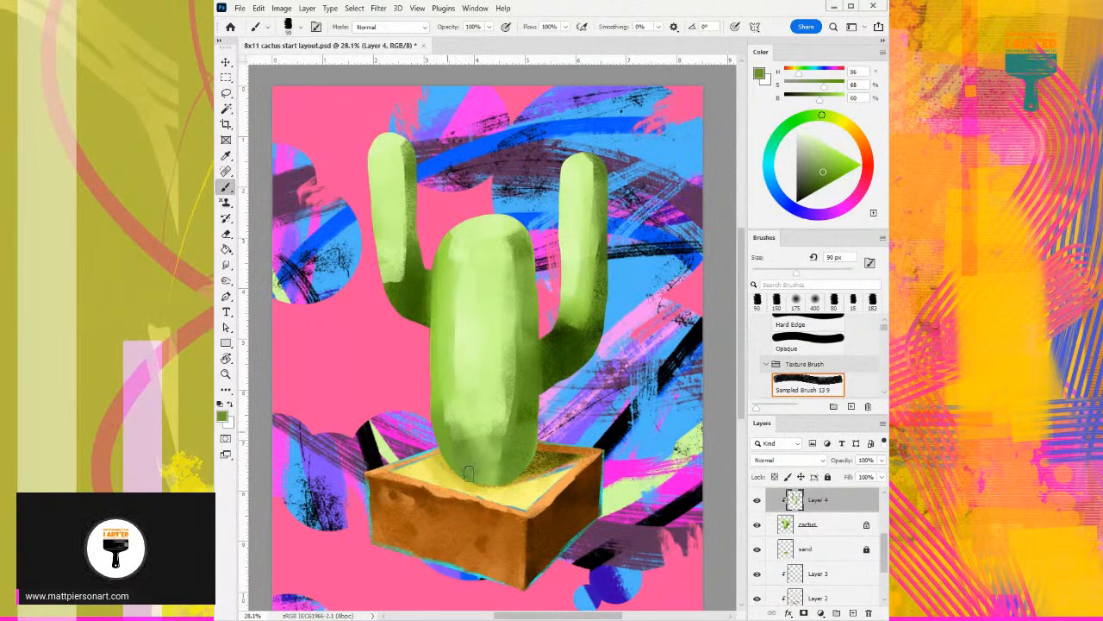
{"action": "left_click", "coordinate": [450, 412], "text": "alt"}
{"action": "left_click_drag", "start_coordinate": [450, 412], "coordinate": [441, 424]}
{"action": "left_click", "coordinate": [446, 397], "text": "alt"}
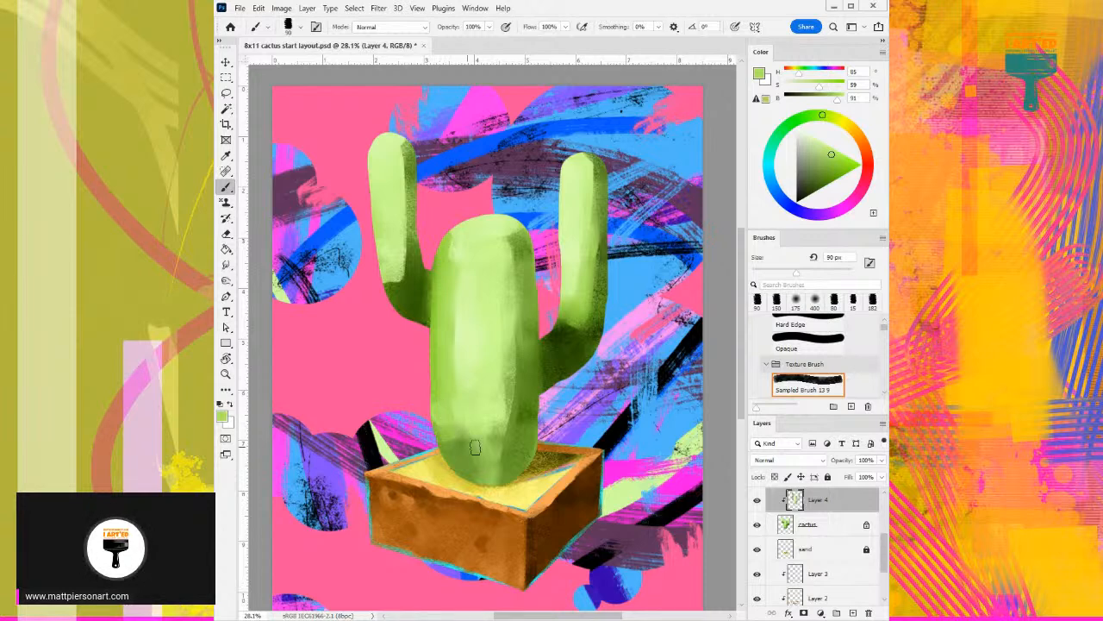
- Brighten the lower centre of the trunk with pale green (H 85, S 33, B 100) and add textured light strokes at its base with H 86, S 45, B 91
{"action": "left_click", "coordinate": [475, 402], "text": "alt"}
{"action": "left_click", "coordinate": [473, 361], "text": "alt"}
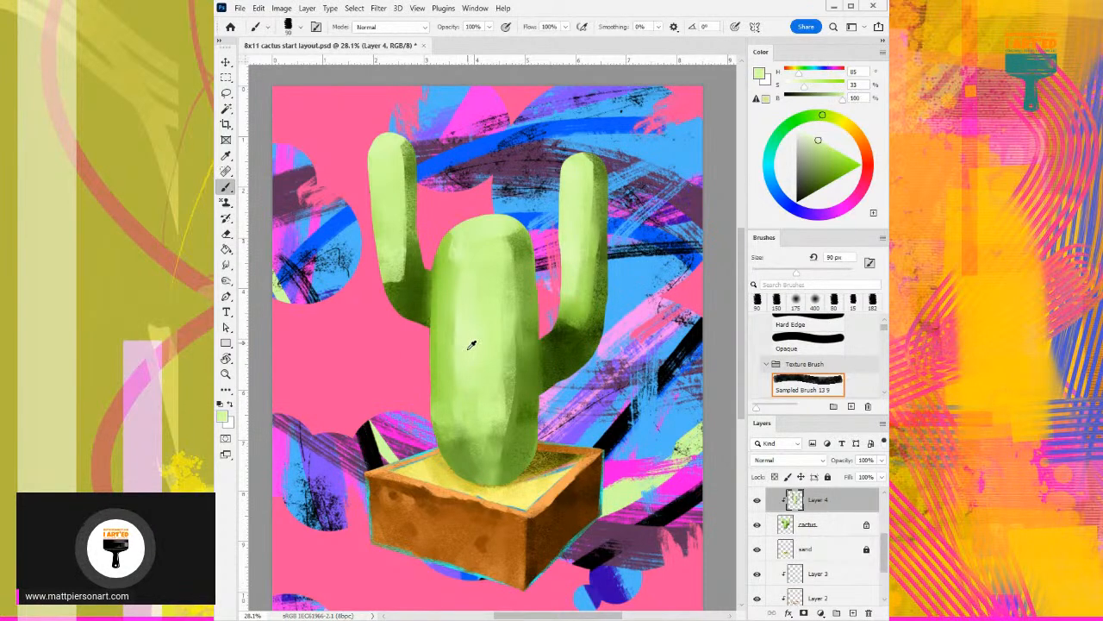
{"action": "left_click", "coordinate": [502, 419], "text": "alt"}
{"action": "mouse_move", "coordinate": [477, 475]}
{"action": "left_mouse_down"}
{"action": "mouse_move", "coordinate": [478, 455]}
{"action": "mouse_move", "coordinate": [507, 462]}
{"action": "mouse_move", "coordinate": [497, 477]}
{"action": "mouse_move", "coordinate": [487, 465]}
{"action": "left_mouse_up"}
{"action": "left_click", "coordinate": [511, 456], "text": "alt"}
{"action": "left_click", "coordinate": [489, 456], "text": "alt"}
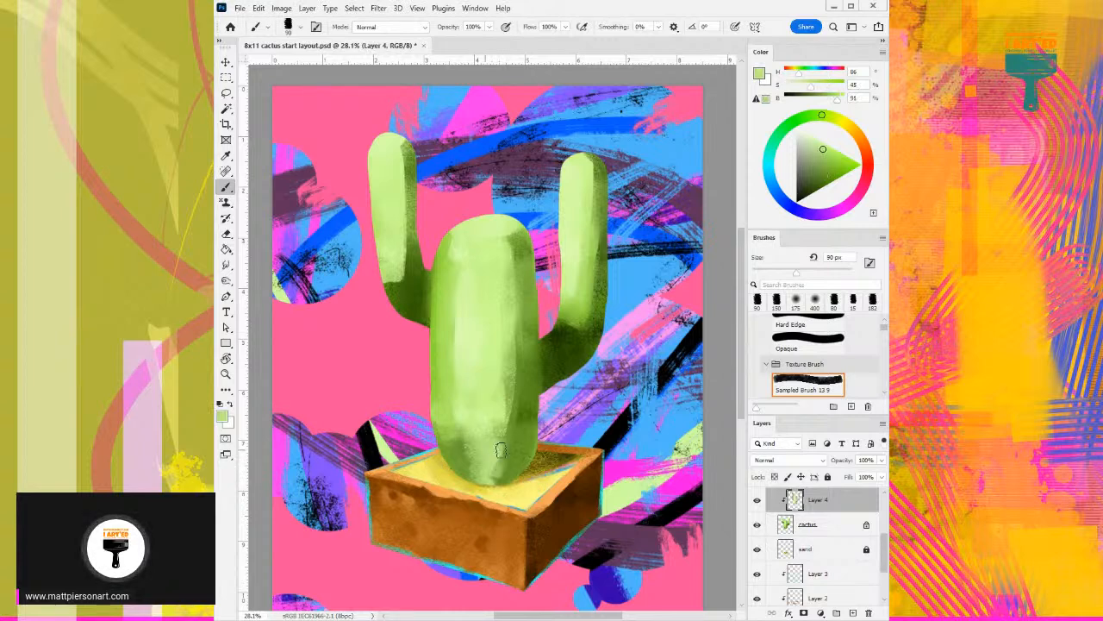
- Deepen the shadow along the trunk's lower right side with textured dark greens, including H 87, S 98, B 21, and blend it into the base
{"action": "left_click", "coordinate": [544, 354], "text": "alt"}
{"action": "left_click", "coordinate": [553, 336], "text": "alt"}
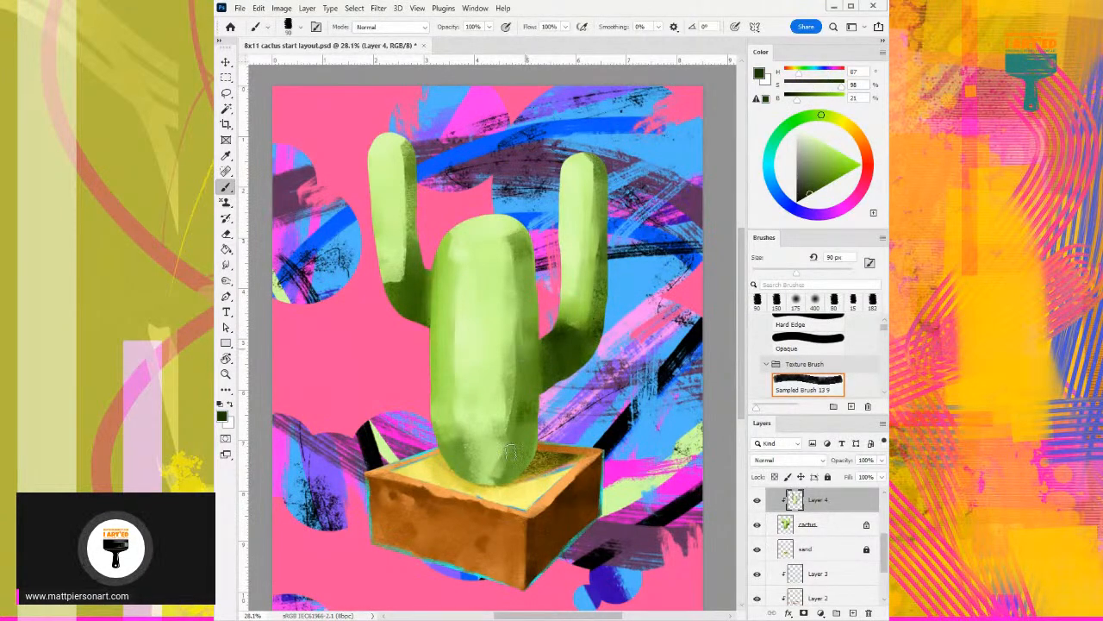
{"action": "left_click_drag", "start_coordinate": [524, 377], "coordinate": [505, 474]}
{"action": "left_click_drag", "start_coordinate": [527, 395], "coordinate": [517, 464]}
{"action": "left_click", "coordinate": [531, 378], "text": "alt"}
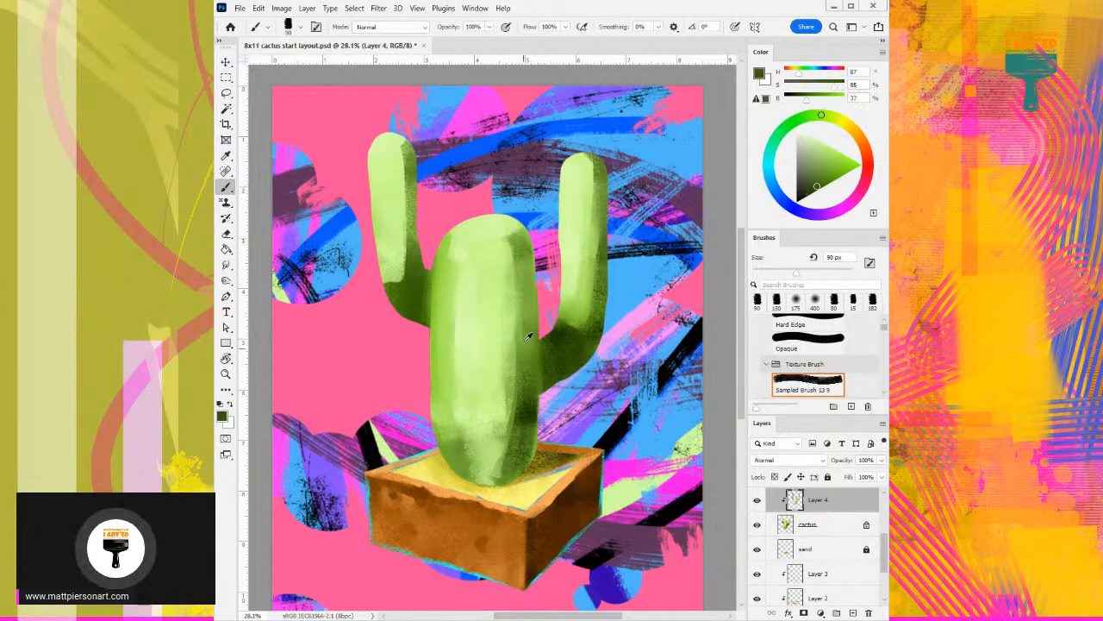
{"action": "left_click", "coordinate": [528, 369], "text": "alt"}
{"action": "left_click_drag", "start_coordinate": [522, 380], "coordinate": [514, 453]}
{"action": "left_click", "coordinate": [532, 425], "text": "alt"}
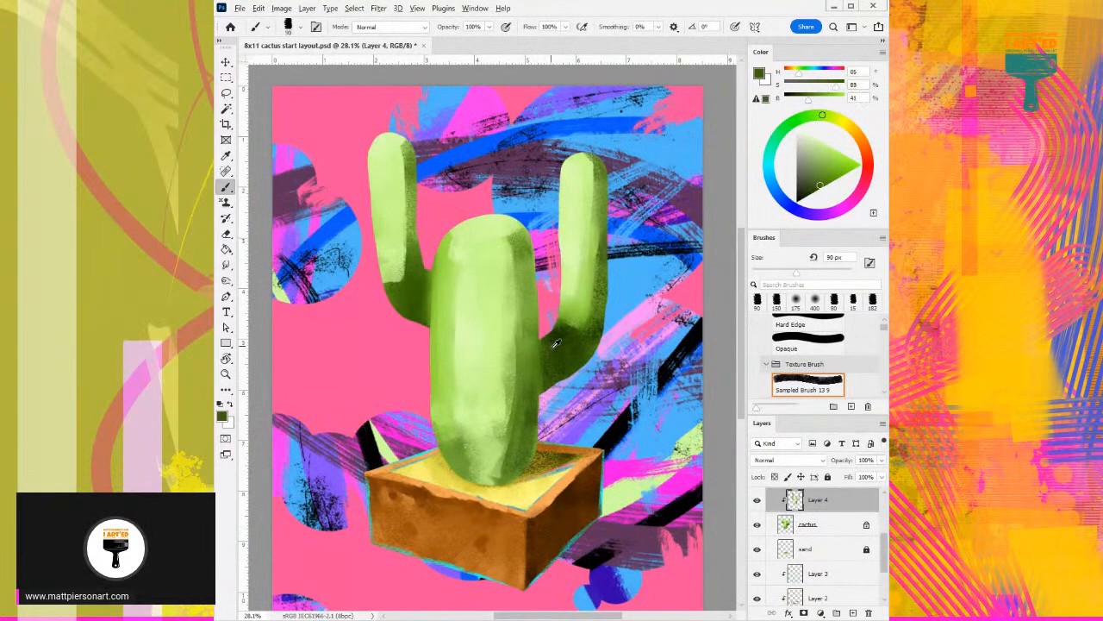
- Darken both arm joints beside the trunk with very dark green, using H 85, S 100, B 21
{"action": "left_click", "coordinate": [819, 190]}
{"action": "left_click_drag", "start_coordinate": [819, 190], "coordinate": [823, 197]}
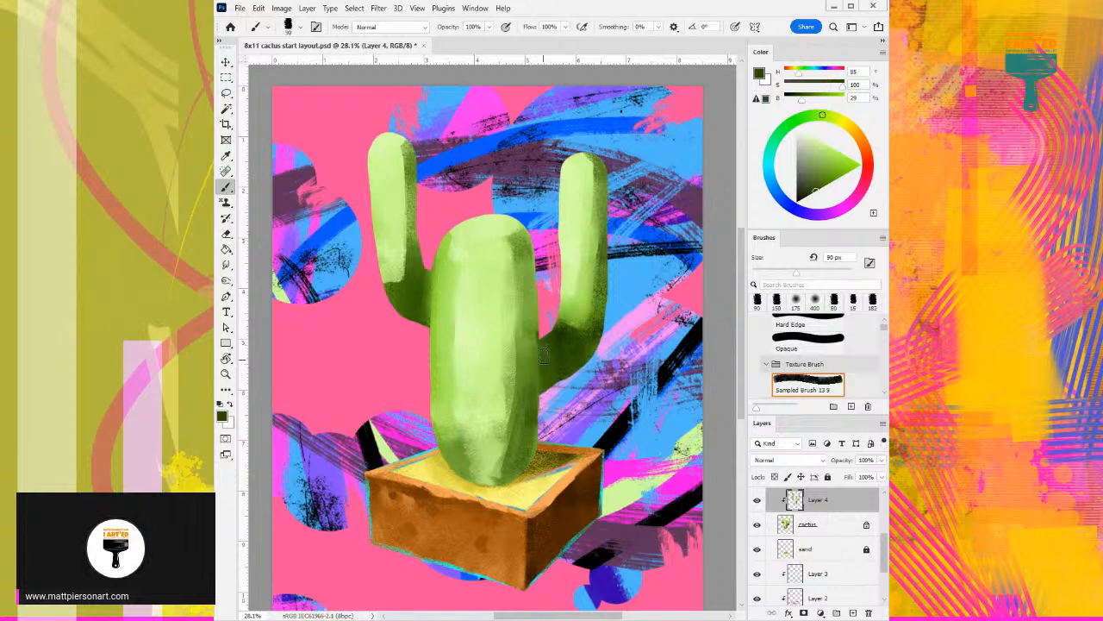
{"action": "left_click", "coordinate": [811, 193]}
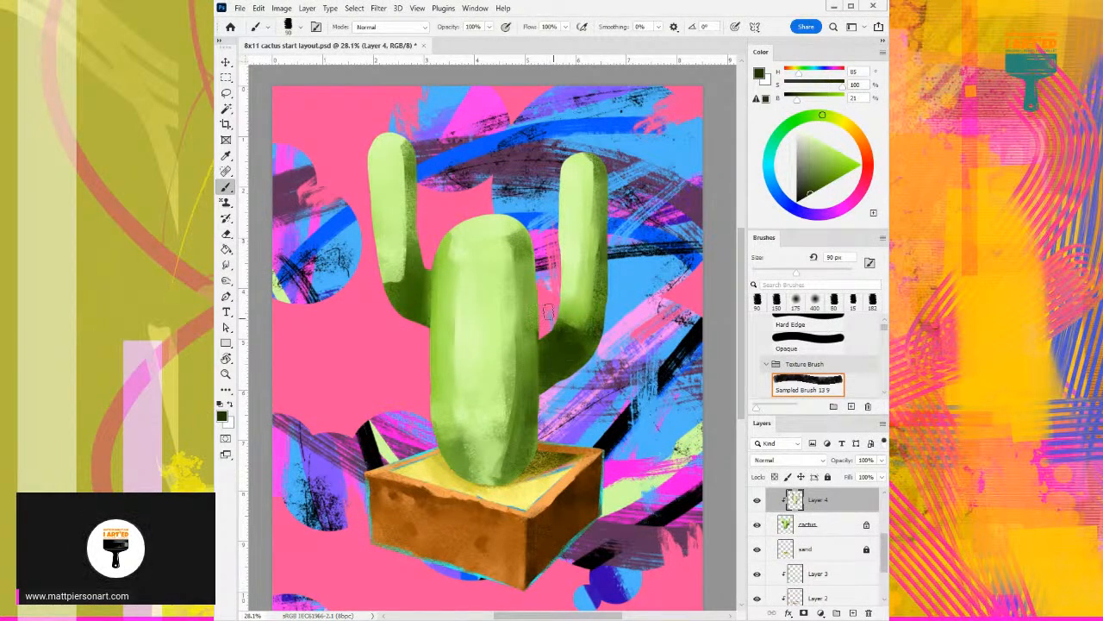
{"action": "left_click_drag", "start_coordinate": [413, 295], "coordinate": [405, 304]}
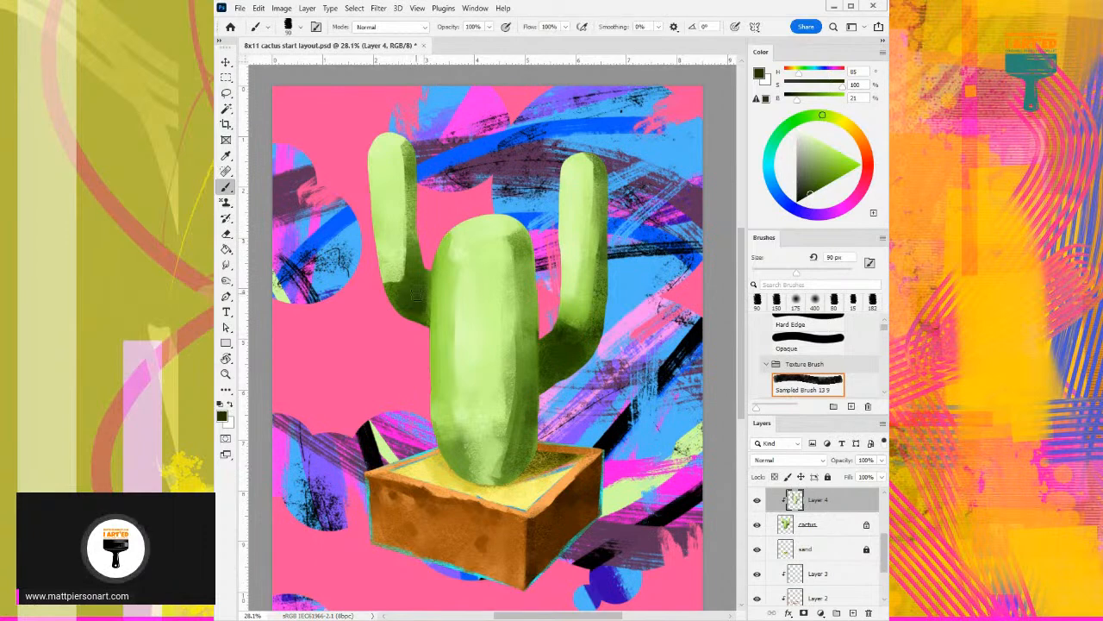
{"action": "left_click", "coordinate": [429, 293], "text": "alt"}
{"action": "mouse_move", "coordinate": [425, 277]}
{"action": "left_mouse_down"}
{"action": "mouse_move", "coordinate": [422, 325]}
{"action": "mouse_move", "coordinate": [421, 270]}
{"action": "mouse_move", "coordinate": [423, 320]}
{"action": "mouse_move", "coordinate": [425, 283]}
{"action": "left_mouse_up"}
- Reduce the textured brush to 39 px and paint thin pale green lines (H 86, S 41, B 98) down the trunk's left side
{"action": "left_click", "coordinate": [446, 253], "text": "alt"}
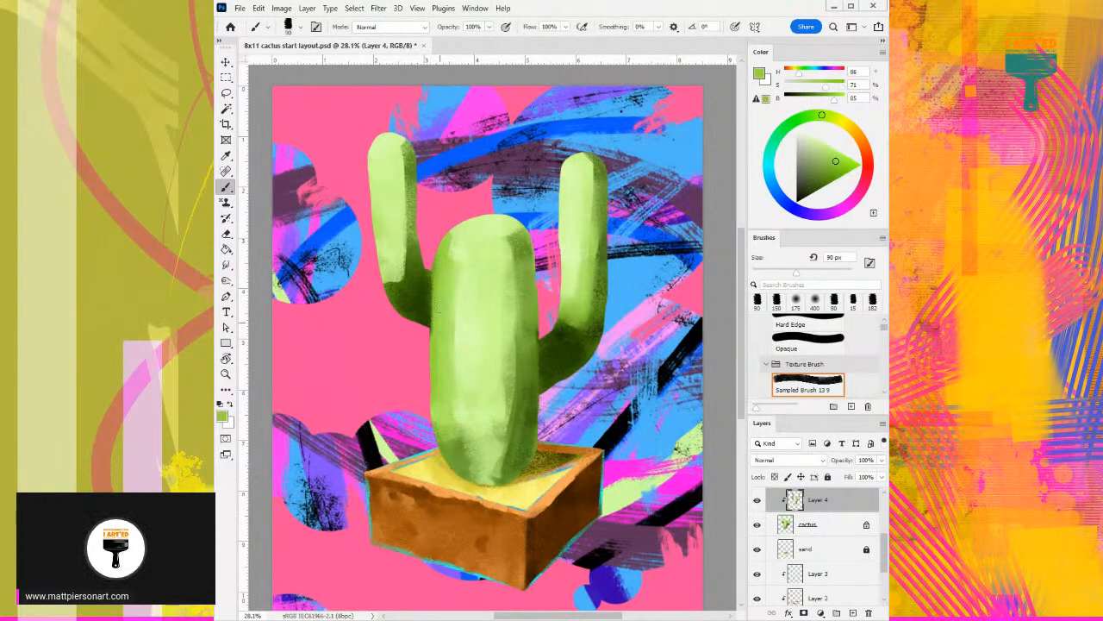
{"action": "right_click", "coordinate": [464, 231], "text": "alt"}
{"action": "left_click_drag", "start_coordinate": [462, 231], "coordinate": [442, 292]}
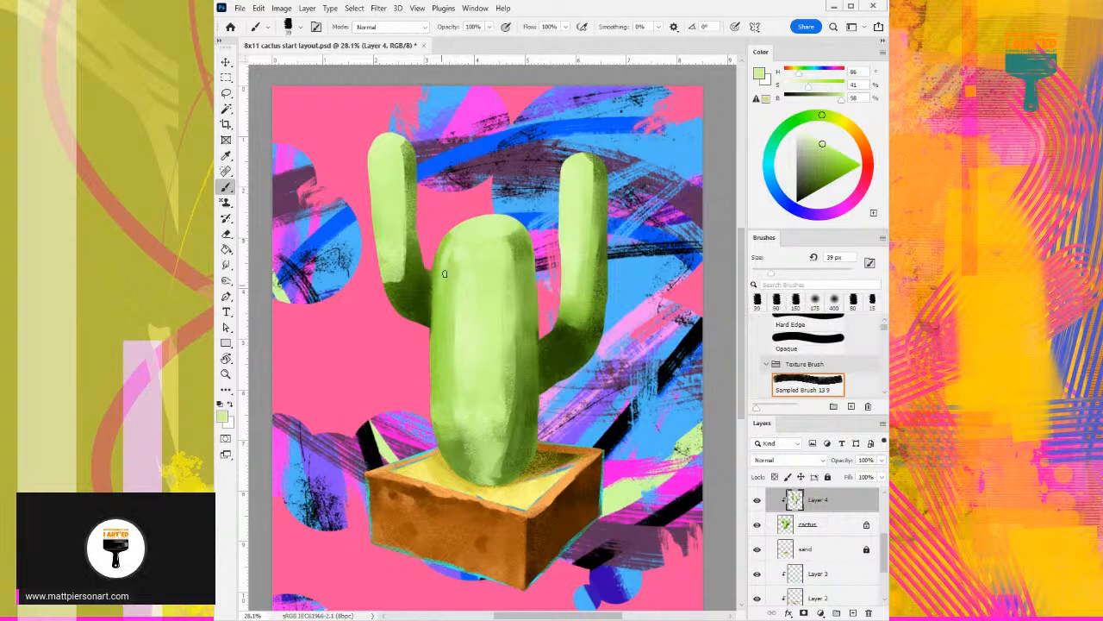
{"action": "mouse_move", "coordinate": [451, 231]}
{"action": "left_mouse_down"}
{"action": "mouse_move", "coordinate": [441, 350]}
{"action": "mouse_move", "coordinate": [444, 268]}
{"action": "mouse_move", "coordinate": [443, 331]}
{"action": "left_mouse_up"}
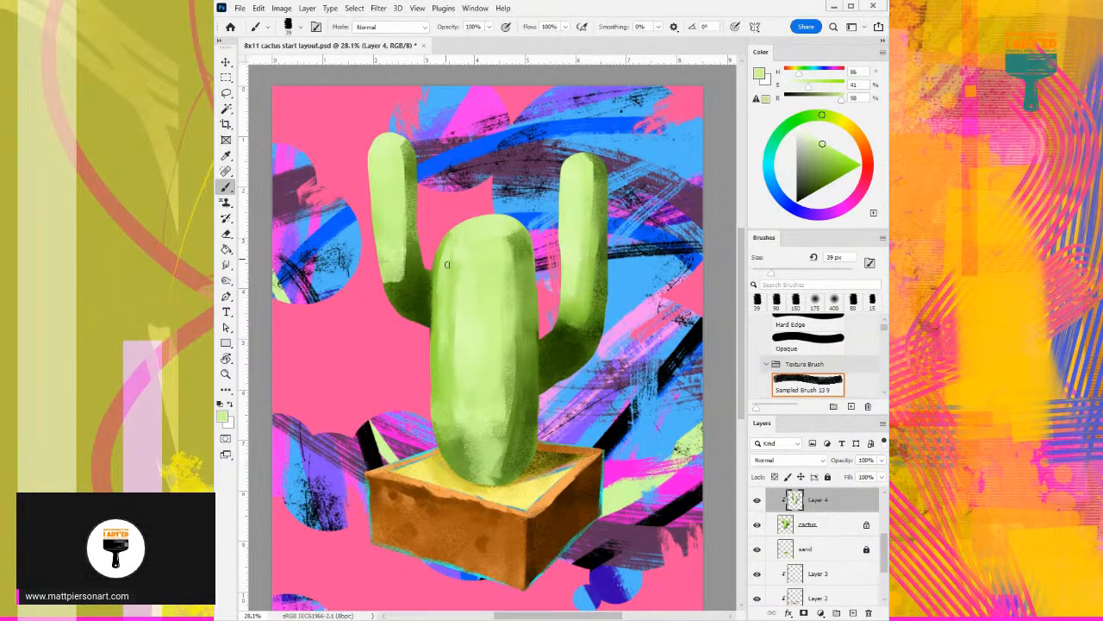
{"action": "left_click", "coordinate": [450, 412], "text": "alt"}
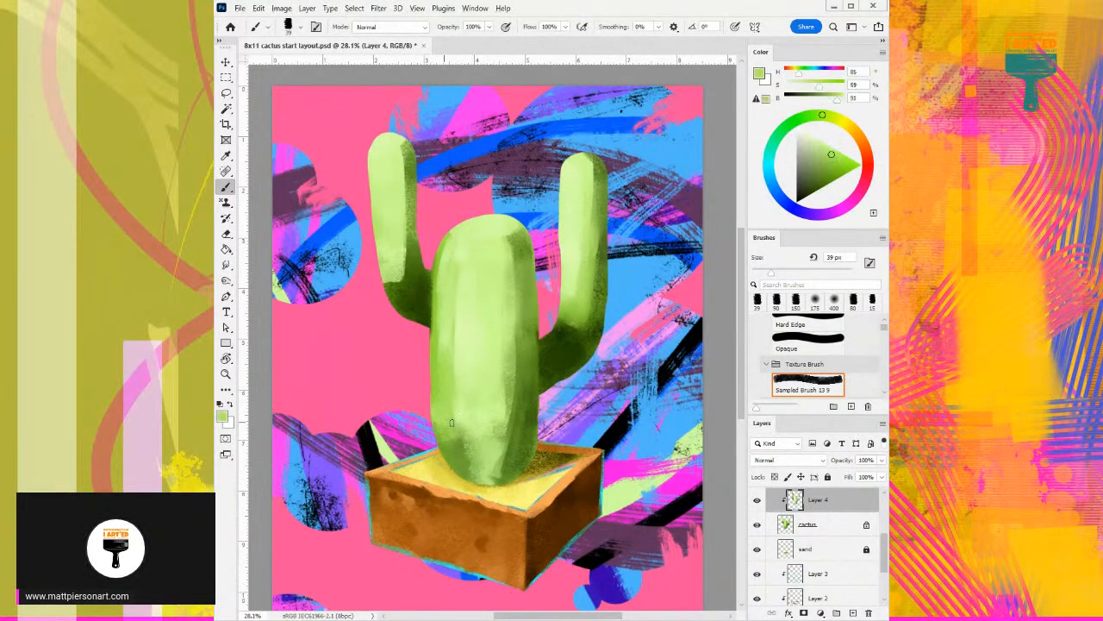
- Blend the trunk's centre and upper highlight with sampled pale greens (H 85, S 33, B 99), enlarging the textured brush to 66 px
{"action": "left_click", "coordinate": [474, 403], "text": "alt"}
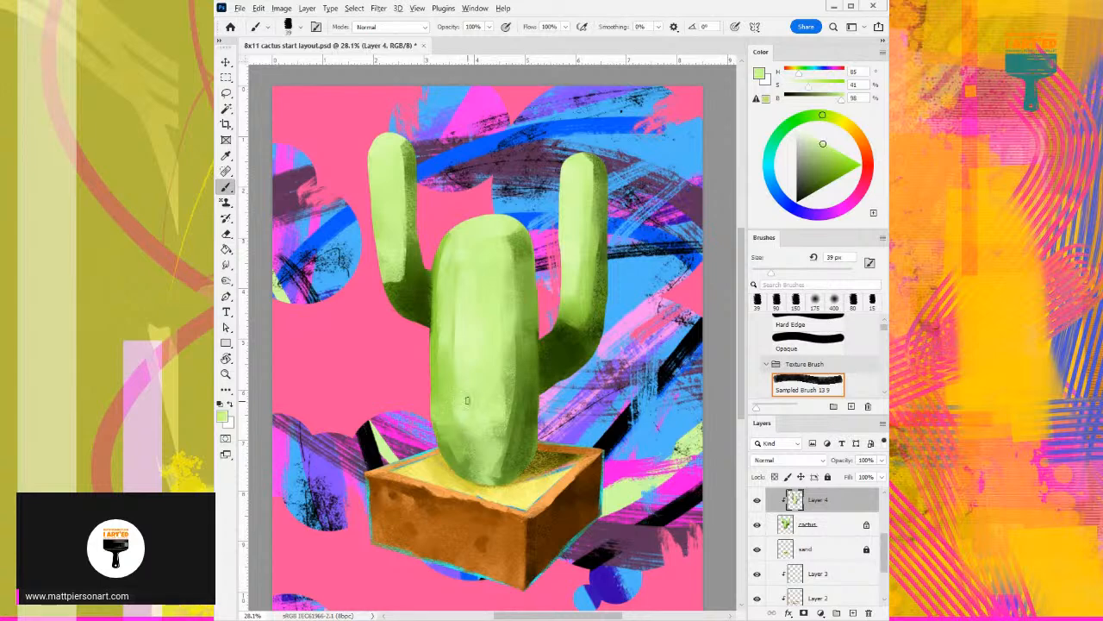
{"action": "mouse_move", "coordinate": [473, 389]}
{"action": "left_mouse_down"}
{"action": "mouse_move", "coordinate": [485, 387]}
{"action": "mouse_move", "coordinate": [473, 453]}
{"action": "mouse_move", "coordinate": [471, 394]}
{"action": "left_mouse_up"}
{"action": "left_click", "coordinate": [469, 374], "text": "alt"}
{"action": "left_click", "coordinate": [467, 347], "text": "alt"}
{"action": "mouse_move", "coordinate": [463, 330]}
{"action": "left_mouse_down"}
{"action": "mouse_move", "coordinate": [462, 383]}
{"action": "mouse_move", "coordinate": [453, 364]}
{"action": "mouse_move", "coordinate": [479, 448]}
{"action": "left_mouse_up"}
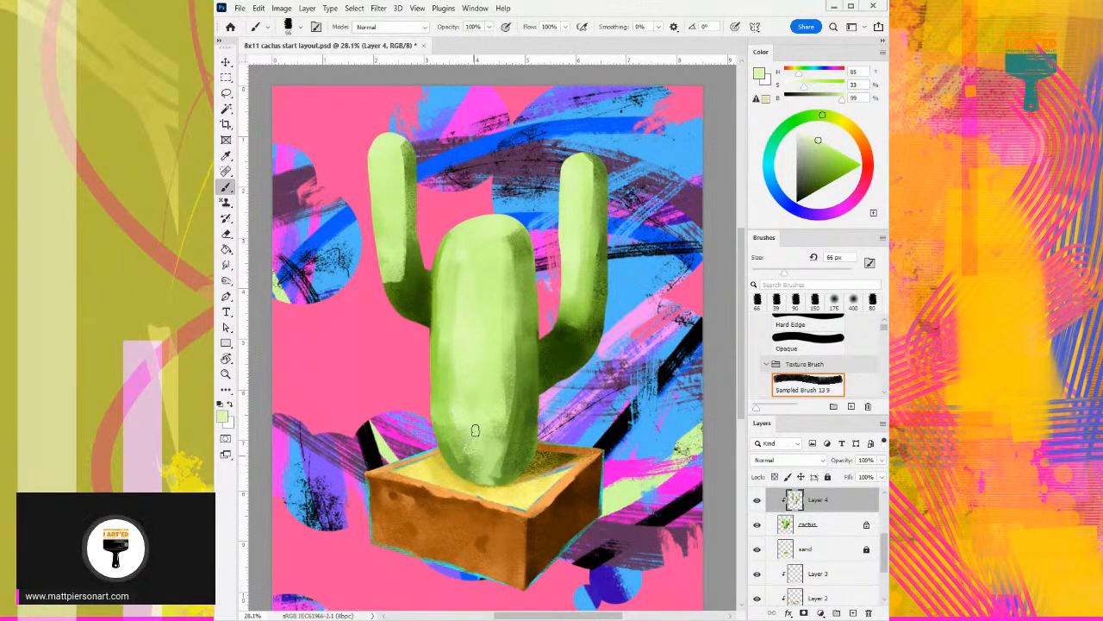
{"action": "left_click", "coordinate": [466, 260], "text": "alt"}
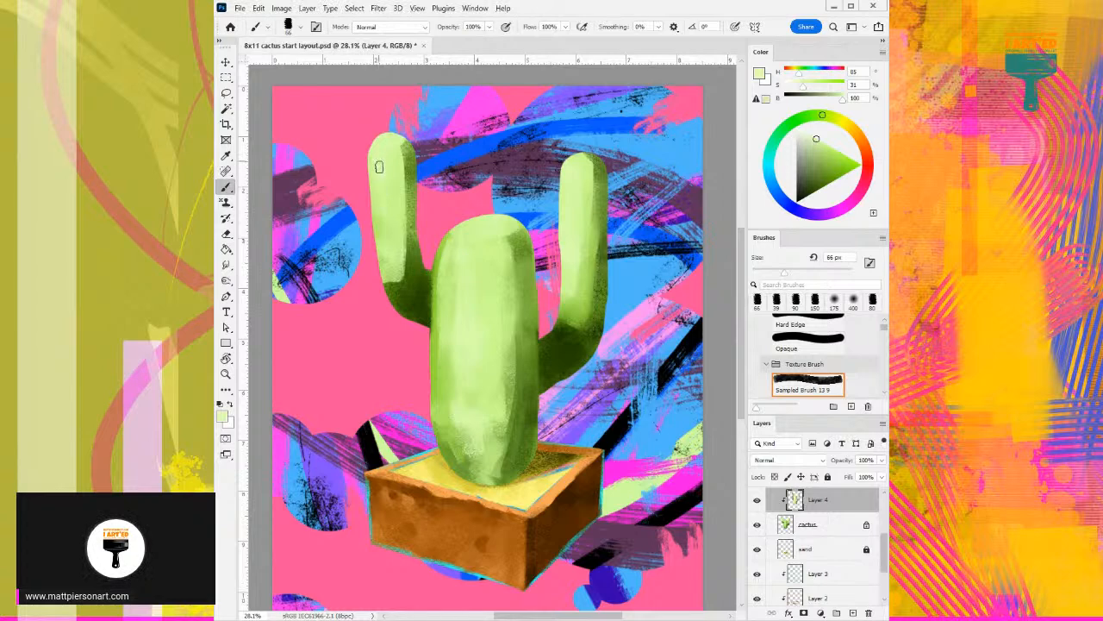
- Texture the left arm's right side with dark green (H 85, S 77, B 50) and blend its upper part with H 86, S 49, B 86
{"action": "left_click", "coordinate": [412, 248], "text": "alt"}
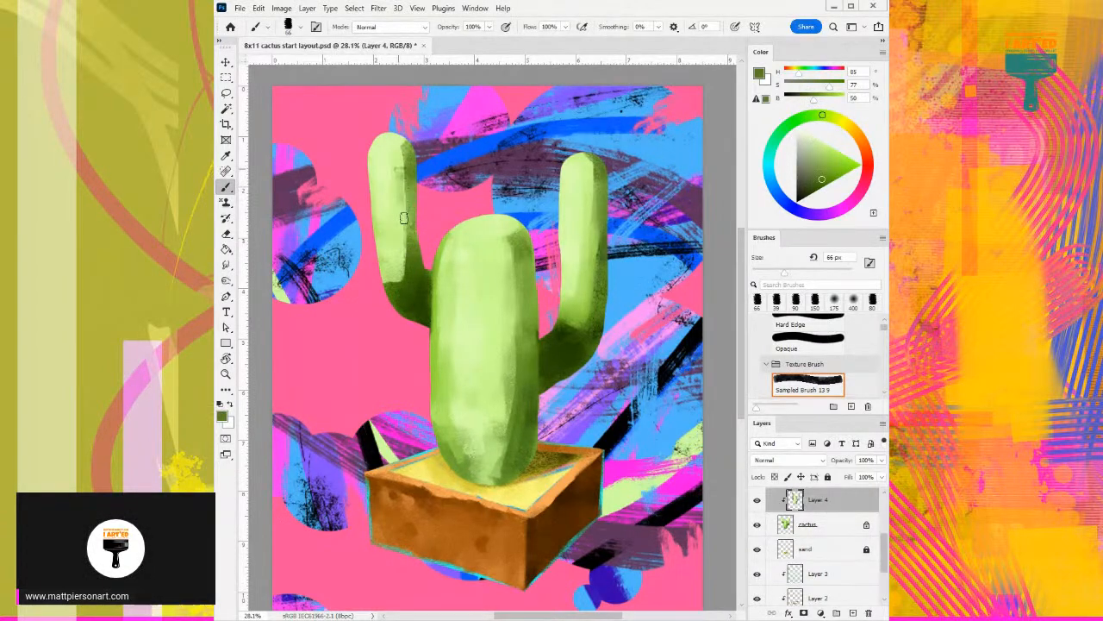
{"action": "left_click", "coordinate": [402, 160], "text": "alt"}
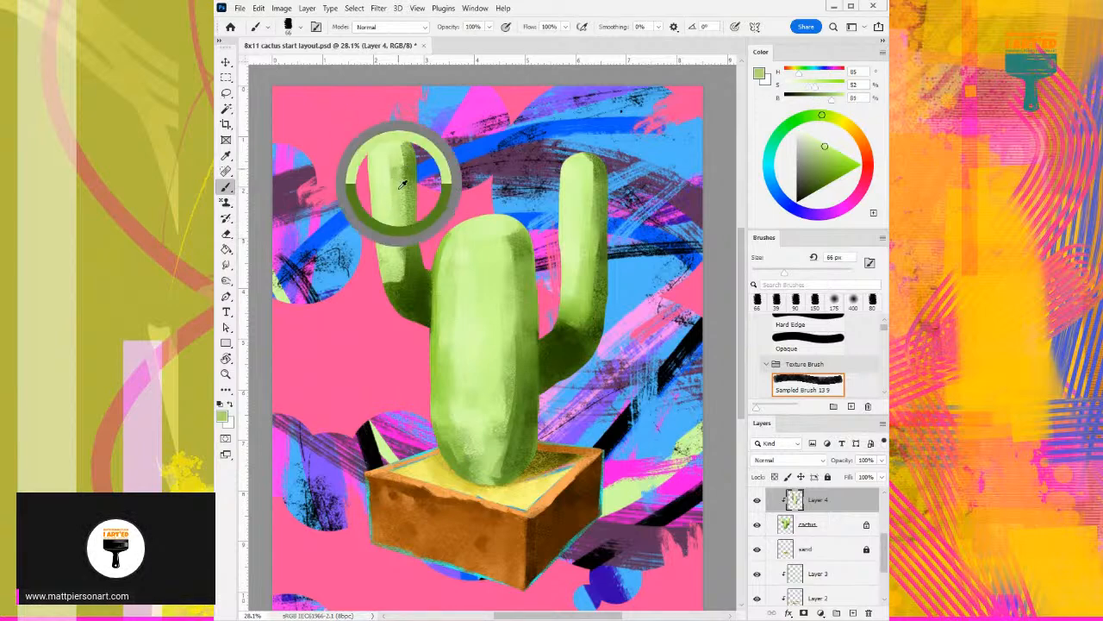
{"action": "left_click", "coordinate": [399, 163], "text": "alt"}
{"action": "left_click", "coordinate": [398, 159], "text": "alt"}
{"action": "left_click", "coordinate": [392, 151], "text": "alt"}
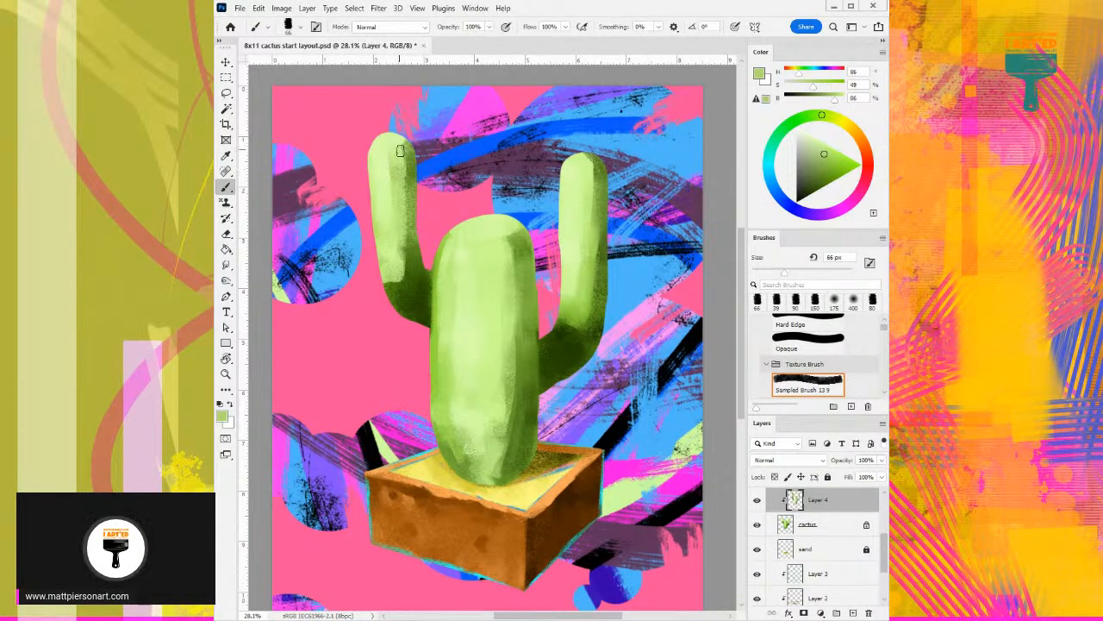
{"action": "left_click", "coordinate": [404, 200], "text": "alt"}
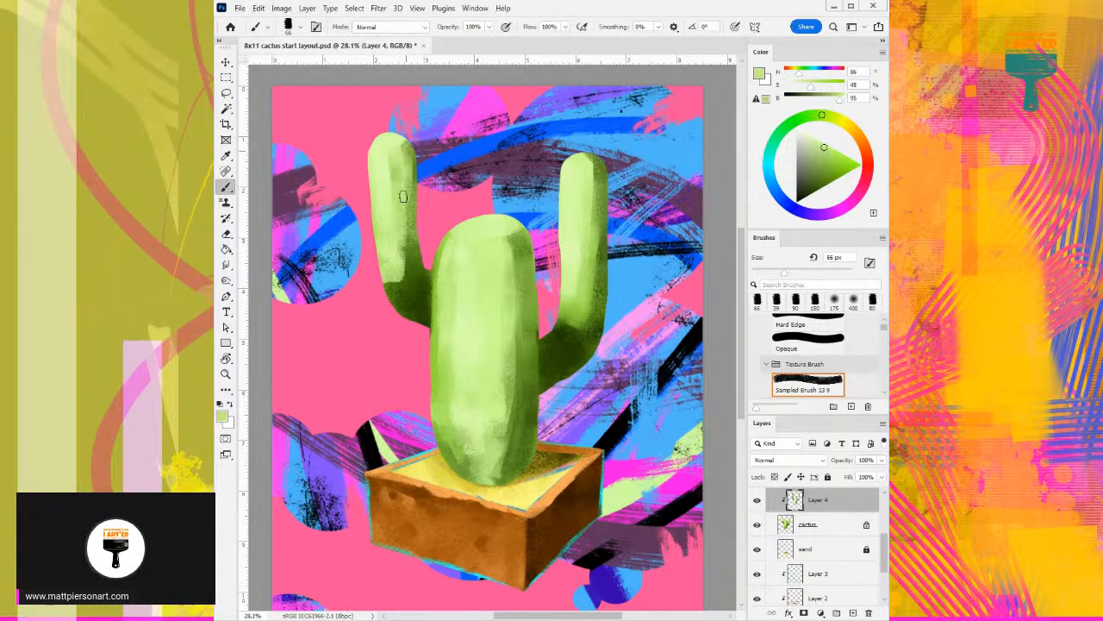
- Blend the left arm's upper part and right side with sampled dark green (H 86, S 73, B 55) and pale green (H 86, S 46, B 93)
{"action": "left_click", "coordinate": [414, 161], "text": "alt"}
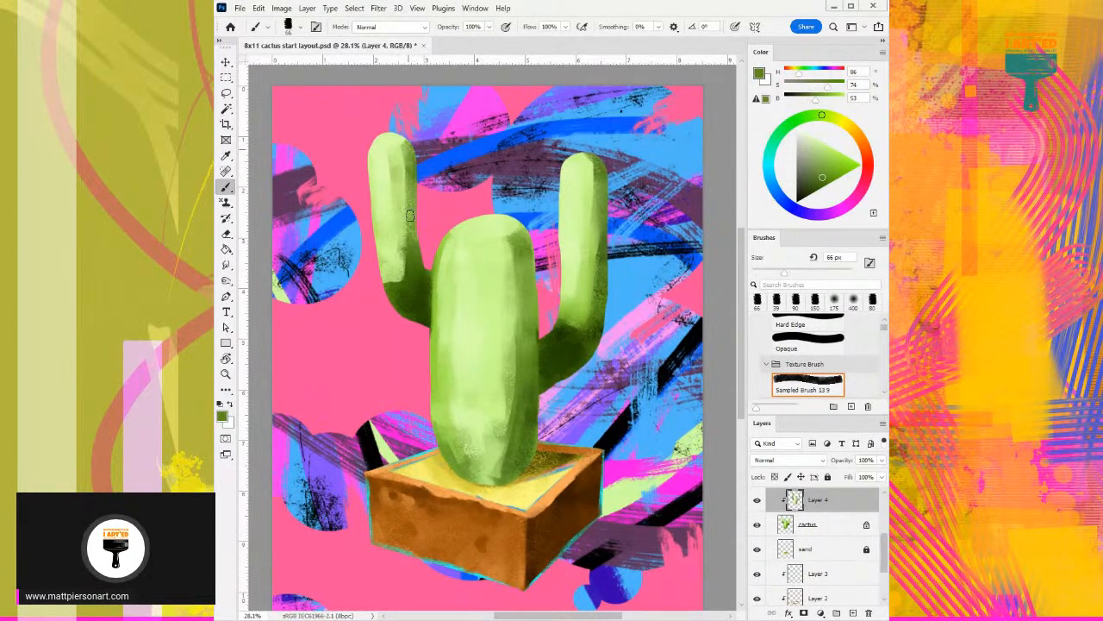
{"action": "left_click", "coordinate": [405, 153], "text": "alt"}
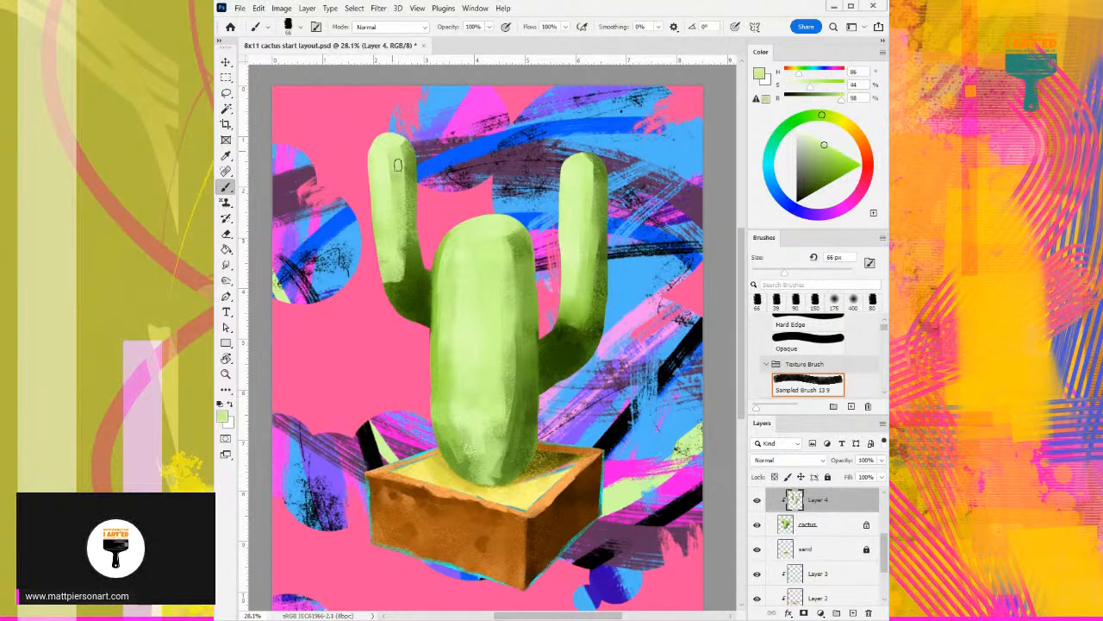
{"action": "left_click", "coordinate": [400, 173], "text": "alt"}
{"action": "left_click", "coordinate": [411, 151], "text": "alt"}
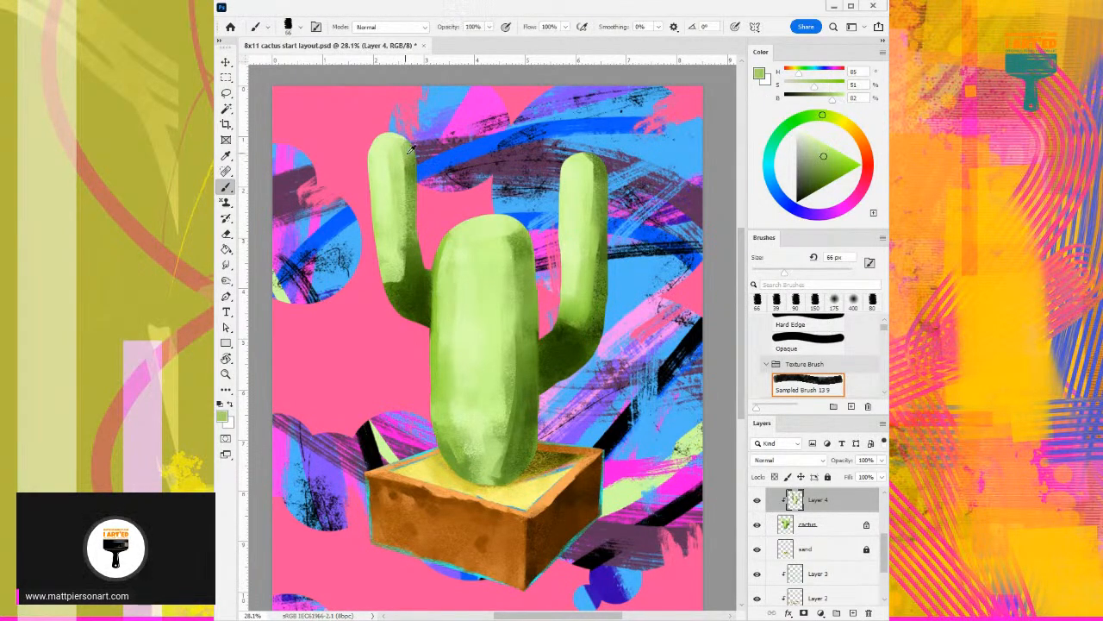
{"action": "left_click", "coordinate": [416, 175], "text": "alt"}
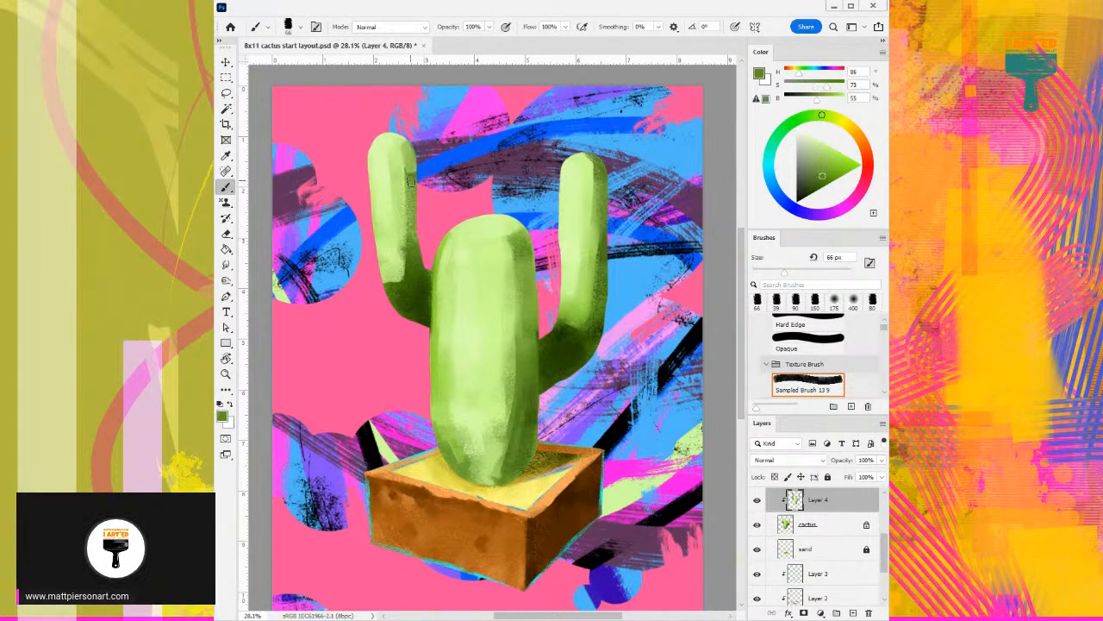
{"action": "left_click_drag", "start_coordinate": [410, 154], "coordinate": [410, 187]}
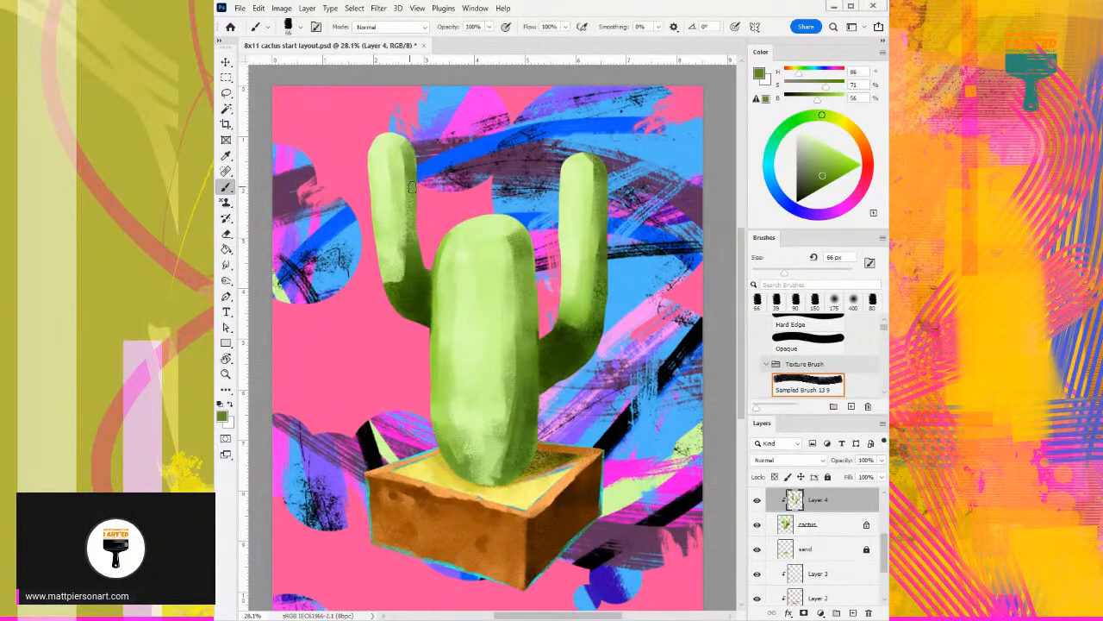
{"action": "left_click", "coordinate": [399, 147], "text": "alt"}
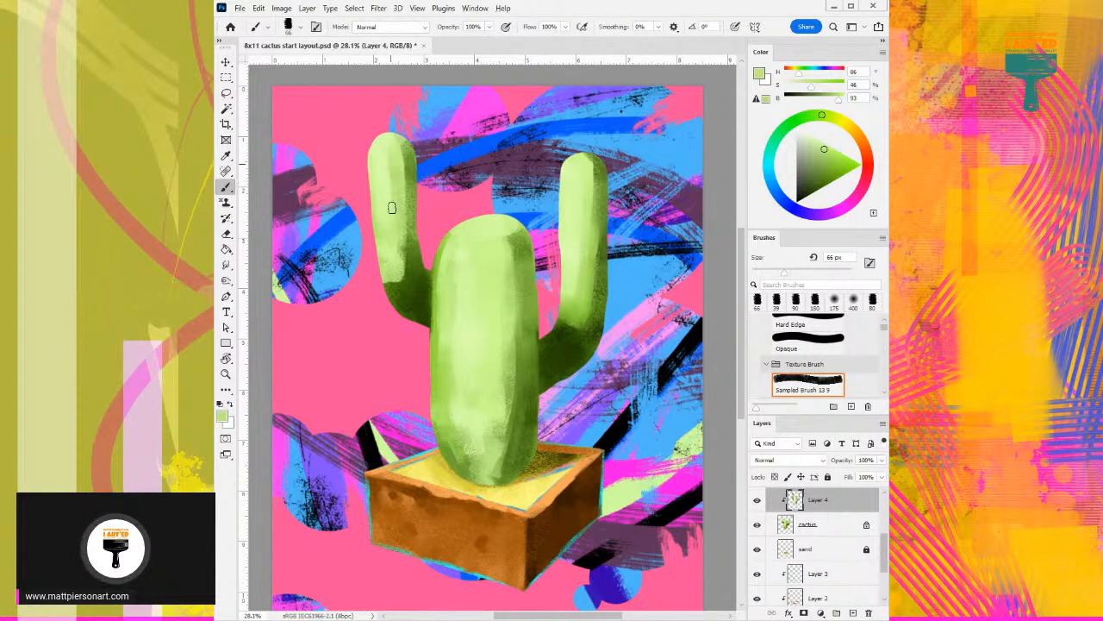
- Texture the trunk's right side with sampled pale green (H 86, S 47, B 93) and shift the paint colour to yellow-green (H 65)
{"action": "left_click", "coordinate": [591, 278], "text": "alt"}
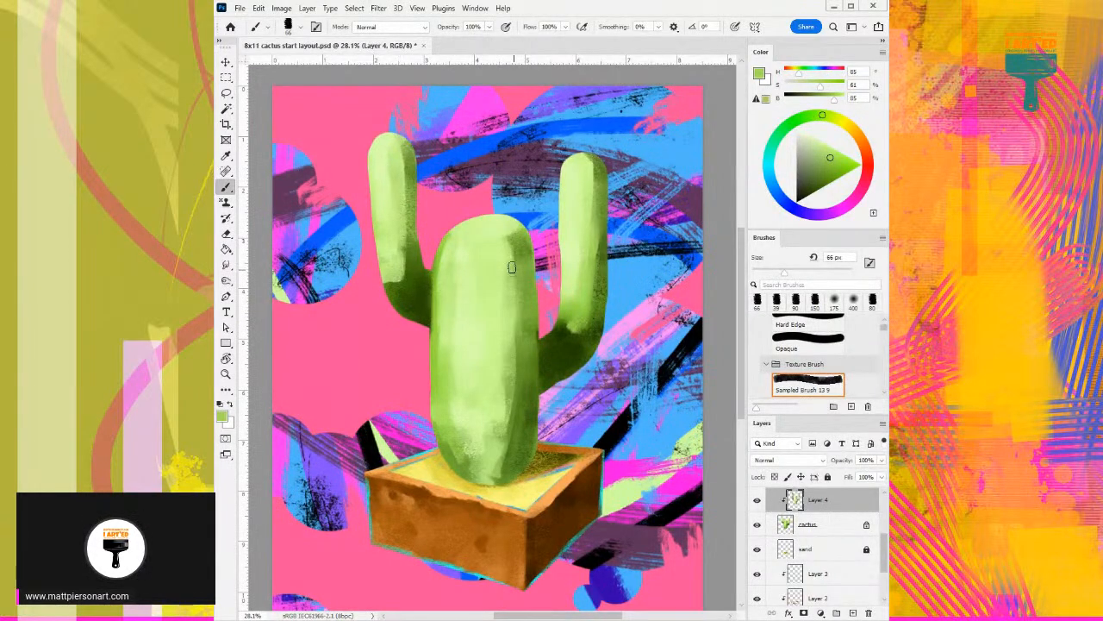
{"action": "left_click", "coordinate": [504, 319], "text": "alt"}
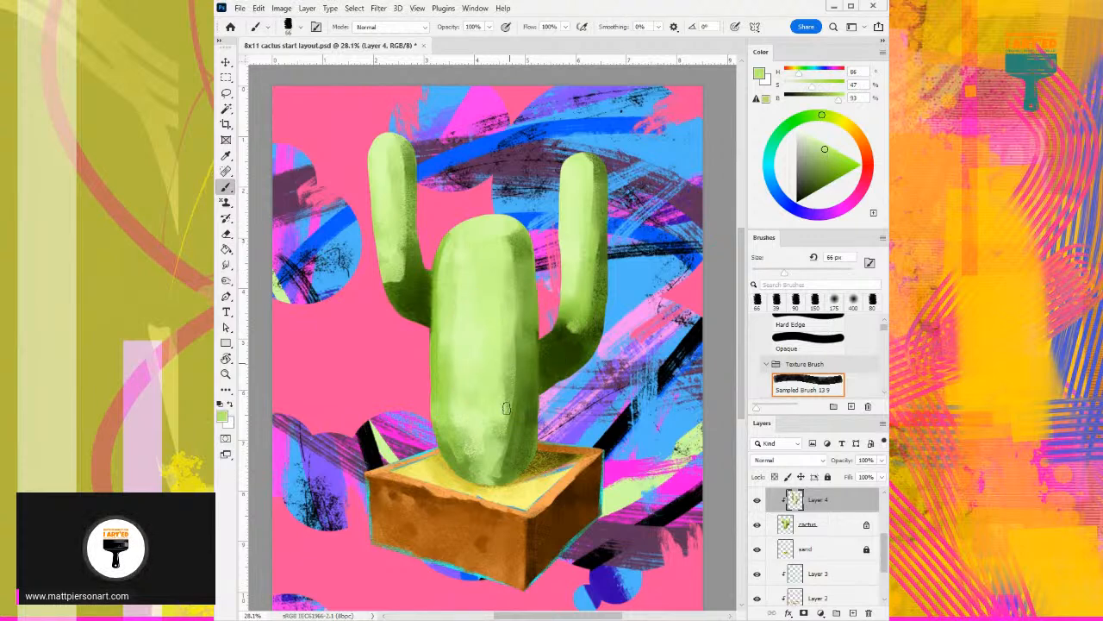
{"action": "left_click", "coordinate": [840, 121]}
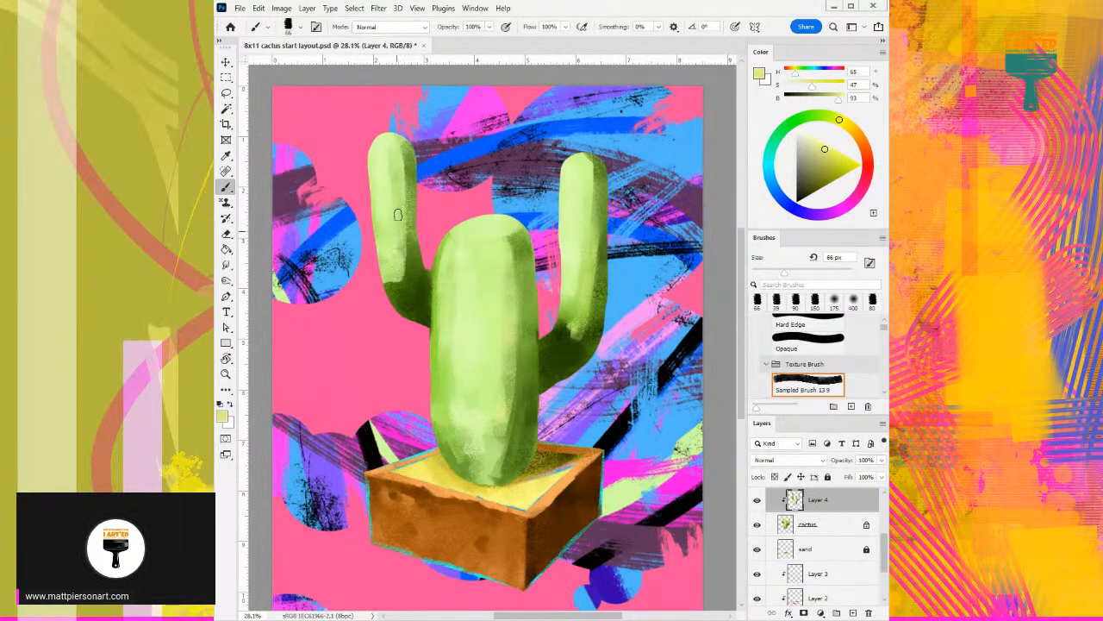
{"action": "left_click", "coordinate": [474, 209], "text": "alt"}
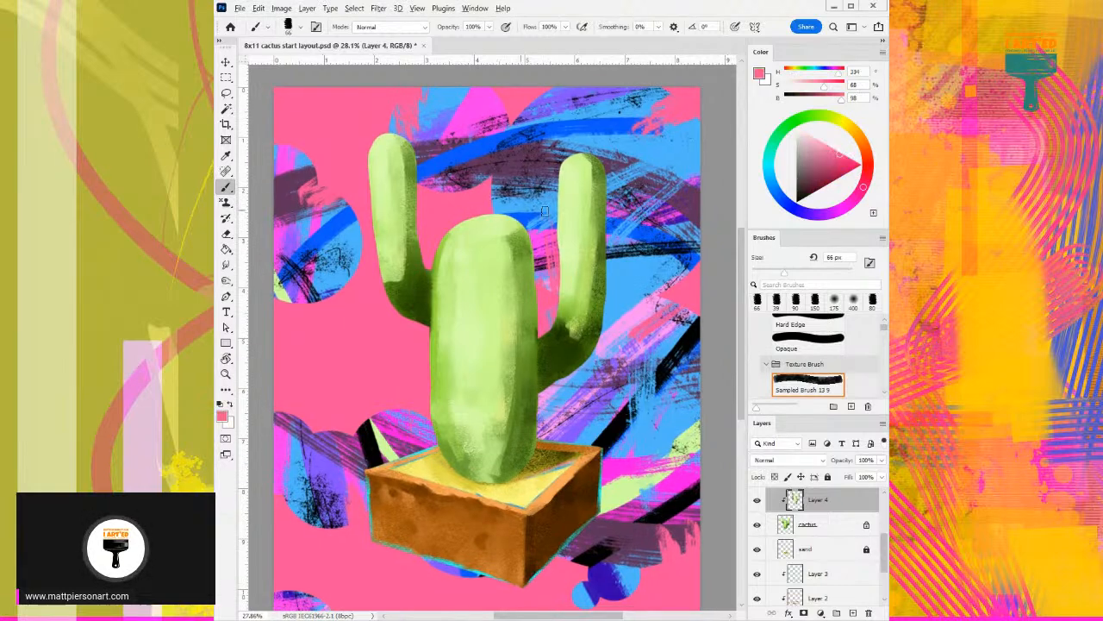
{"action": "scroll", "coordinate": [587, 211], "scroll_direction": "up", "scroll_amount": 1}
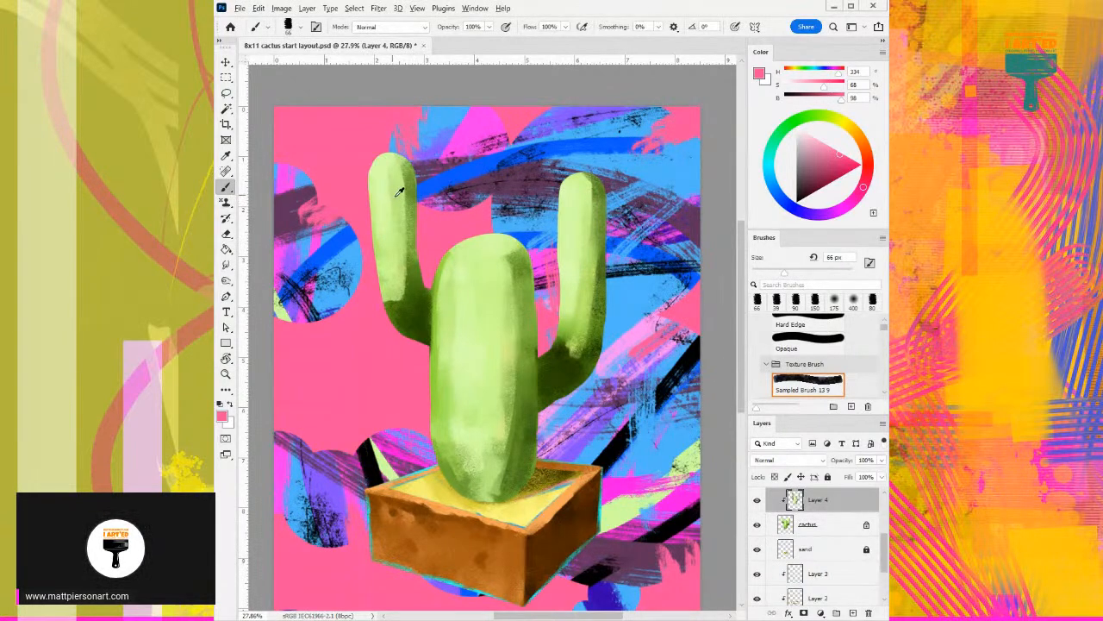
{"action": "left_click_drag", "start_coordinate": [398, 189], "coordinate": [393, 282]}
{"action": "key", "text": "ctrl+z"}
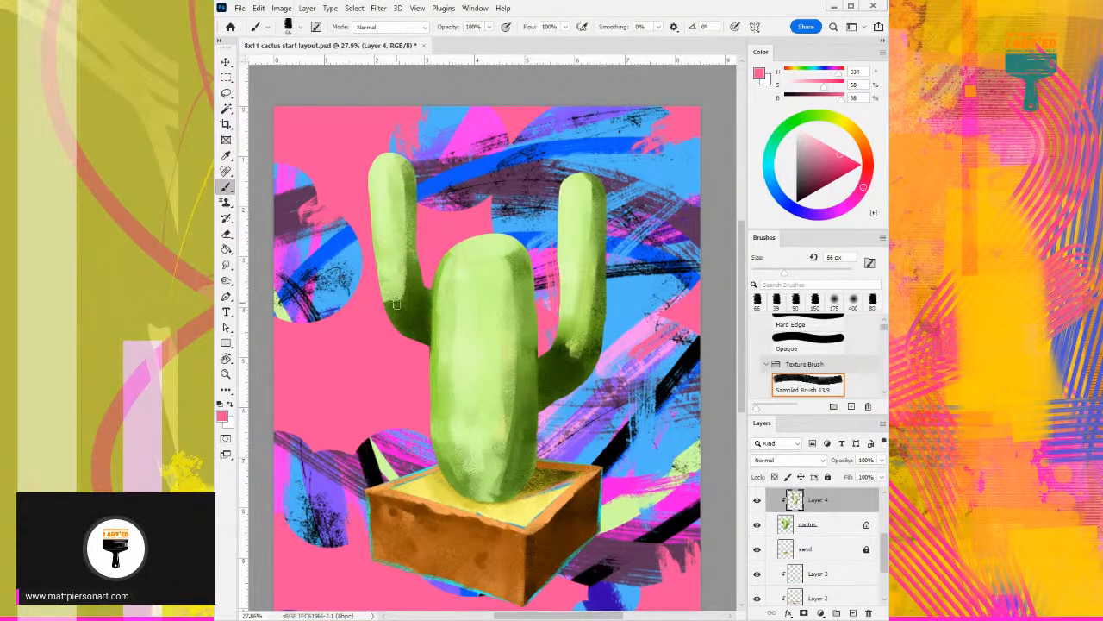
- Select the face layer and set the paint colour to black
{"action": "mouse_move", "coordinate": [497, 397]}
{"action": "left_mouse_down"}
{"action": "mouse_move", "coordinate": [502, 344]}
{"action": "mouse_move", "coordinate": [524, 351]}
{"action": "left_mouse_up"}
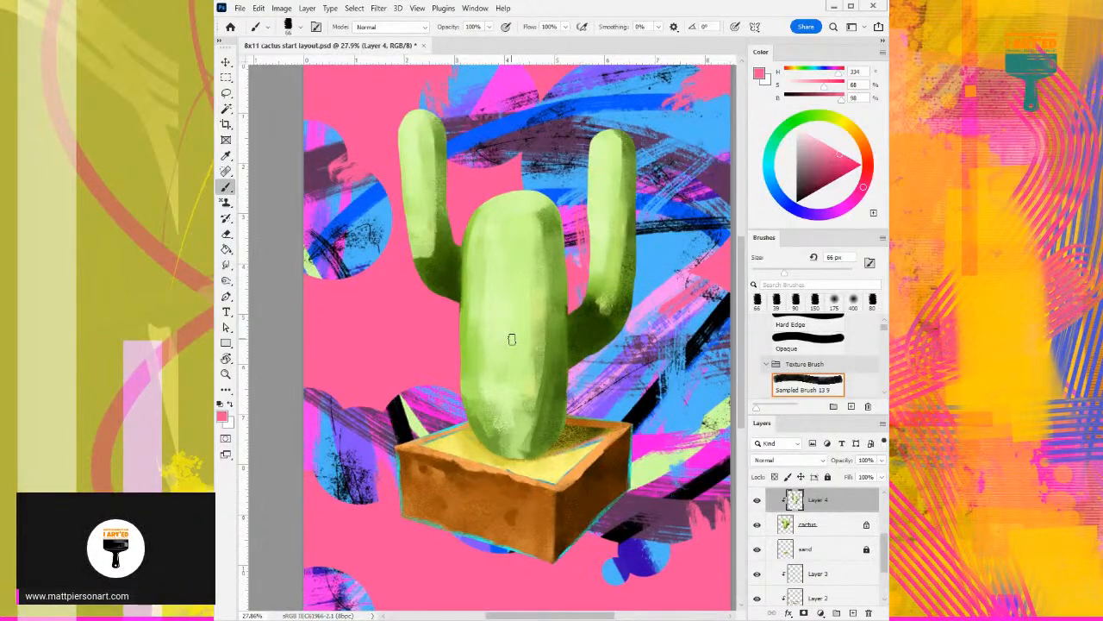
{"action": "left_click_drag", "start_coordinate": [886, 556], "coordinate": [882, 538]}
{"action": "mouse_move", "coordinate": [807, 512]}
{"action": "left_mouse_down"}
{"action": "mouse_move", "coordinate": [810, 500]}
{"action": "mouse_move", "coordinate": [808, 513]}
{"action": "left_mouse_up"}
{"action": "scroll", "coordinate": [828, 541], "scroll_direction": "up", "scroll_amount": 2}
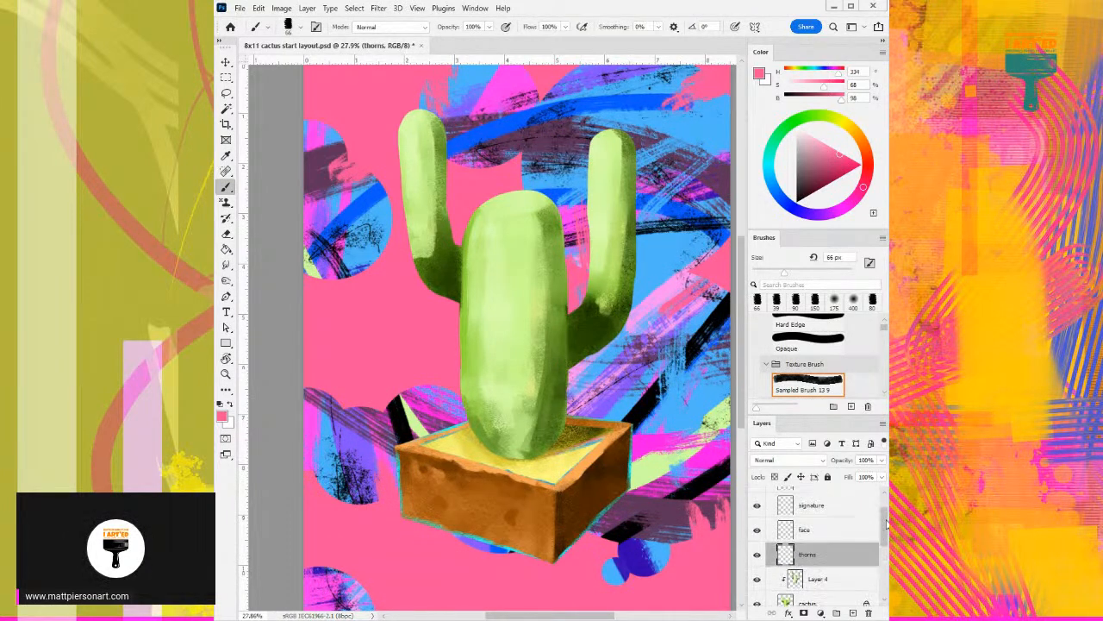
{"action": "left_click", "coordinate": [828, 541]}
{"action": "scroll", "coordinate": [553, 357], "scroll_direction": "down", "scroll_amount": 1}
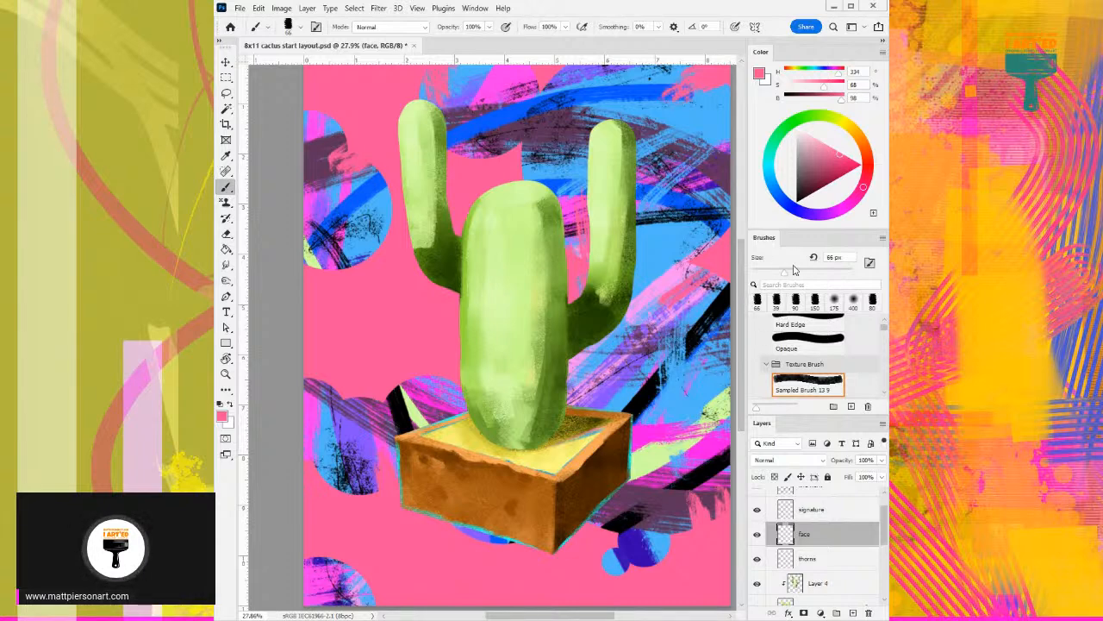
{"action": "left_click_drag", "start_coordinate": [826, 175], "coordinate": [793, 210]}
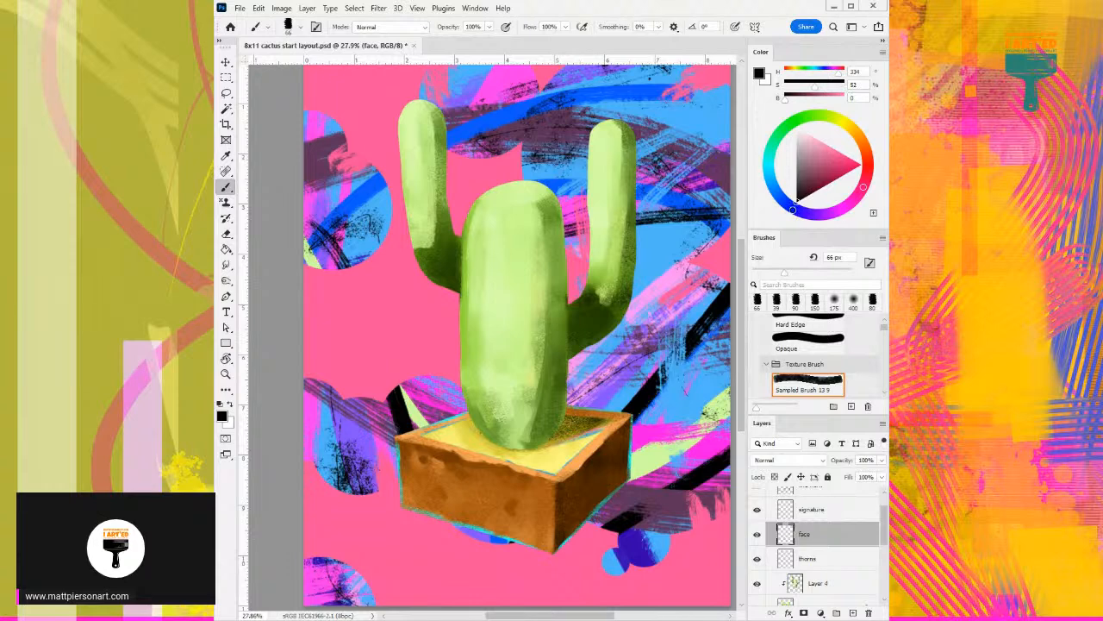
{"action": "left_click_drag", "start_coordinate": [522, 328], "coordinate": [536, 301]}
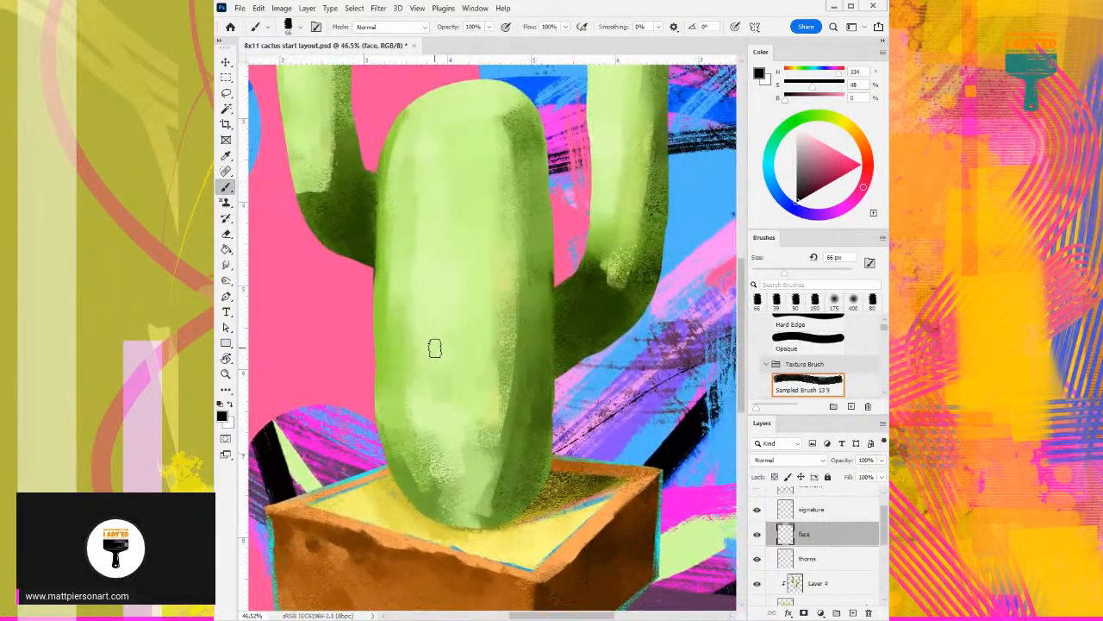
- Reduce the textured brush to 25 px and try painting a pair of slanted black eye strokes on the trunk
{"action": "key", "text": "bracketleft"}
{"action": "key", "text": "bracketleft"}
{"action": "key", "text": "bracketleft"}
{"action": "mouse_move", "coordinate": [436, 297]}
{"action": "left_mouse_down"}
{"action": "mouse_move", "coordinate": [395, 347]}
{"action": "mouse_move", "coordinate": [426, 327]}
{"action": "left_mouse_up"}
{"action": "key", "text": "ctrl+z"}
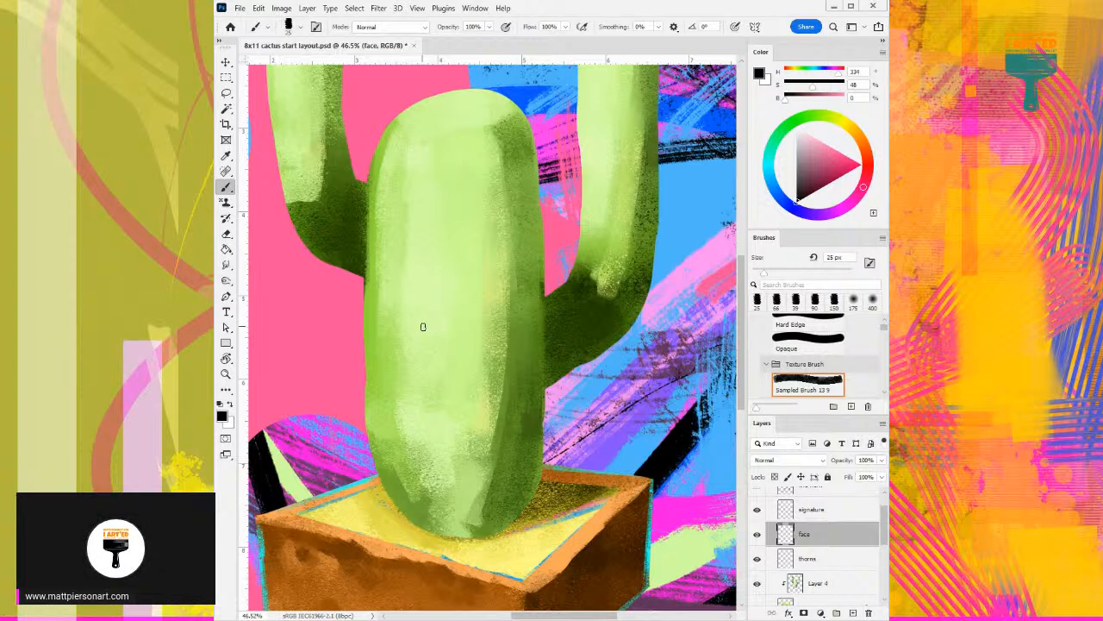
{"action": "mouse_move", "coordinate": [405, 340]}
{"action": "left_mouse_down"}
{"action": "mouse_move", "coordinate": [409, 321]}
{"action": "mouse_move", "coordinate": [477, 321]}
{"action": "mouse_move", "coordinate": [497, 333]}
{"action": "mouse_move", "coordinate": [484, 319]}
{"action": "mouse_move", "coordinate": [467, 378]}
{"action": "mouse_move", "coordinate": [431, 380]}
{"action": "mouse_move", "coordinate": [484, 373]}
{"action": "left_mouse_up"}
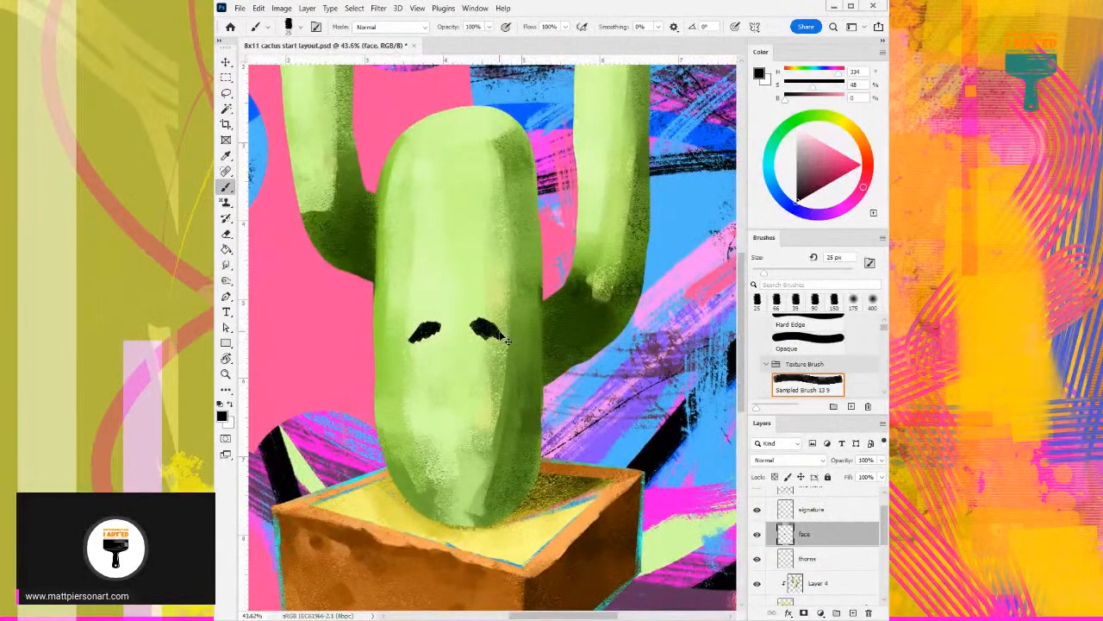
{"action": "key", "text": "ctrl+z"}
{"action": "key", "text": "ctrl+z"}
{"action": "key", "text": "ctrl+z"}
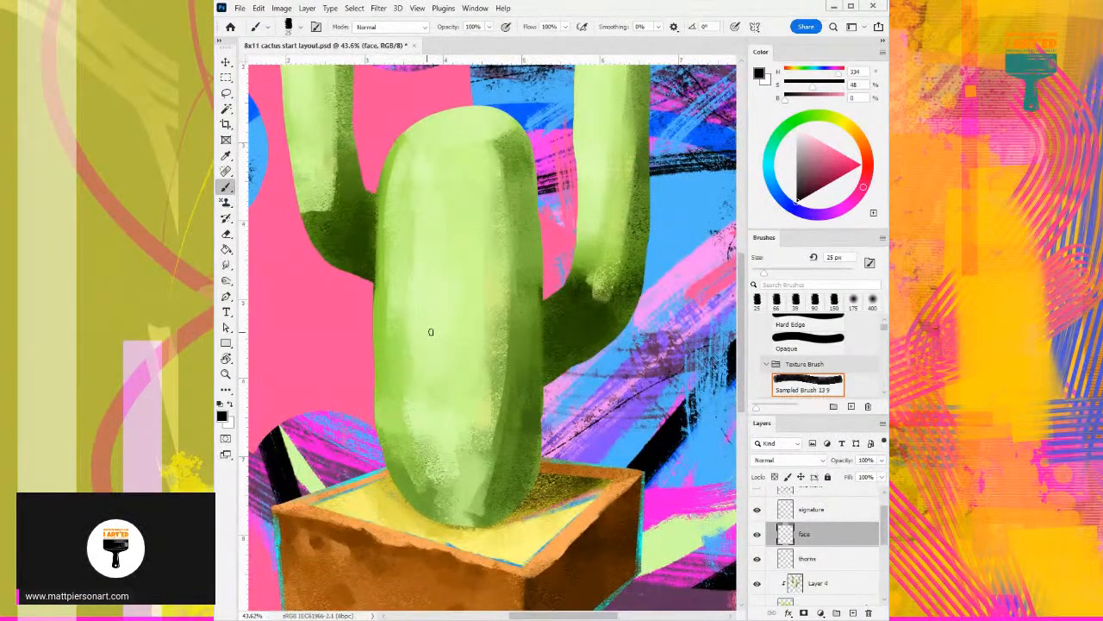
- Try repainting the left eye as a slanted black stroke on the trunk
{"action": "left_click_drag", "start_coordinate": [425, 300], "coordinate": [412, 343]}
{"action": "key", "text": "ctrl+z"}
{"action": "mouse_move", "coordinate": [427, 302]}
{"action": "left_mouse_down"}
{"action": "mouse_move", "coordinate": [439, 341]}
{"action": "mouse_move", "coordinate": [405, 345]}
{"action": "left_mouse_up"}
{"action": "key", "text": "ctrl+z"}
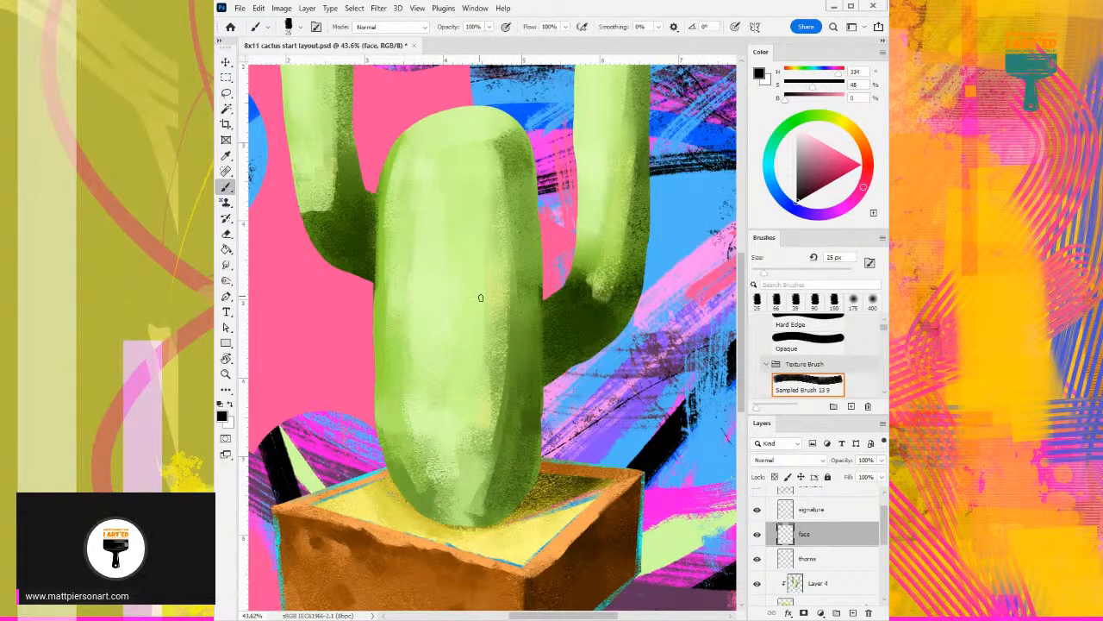
- Select the thorns layer, set a very dark green (H 74, S 98, B 21) and reduce the textured brush to 10 px
{"action": "scroll", "coordinate": [510, 293], "scroll_direction": "down", "scroll_amount": 3}
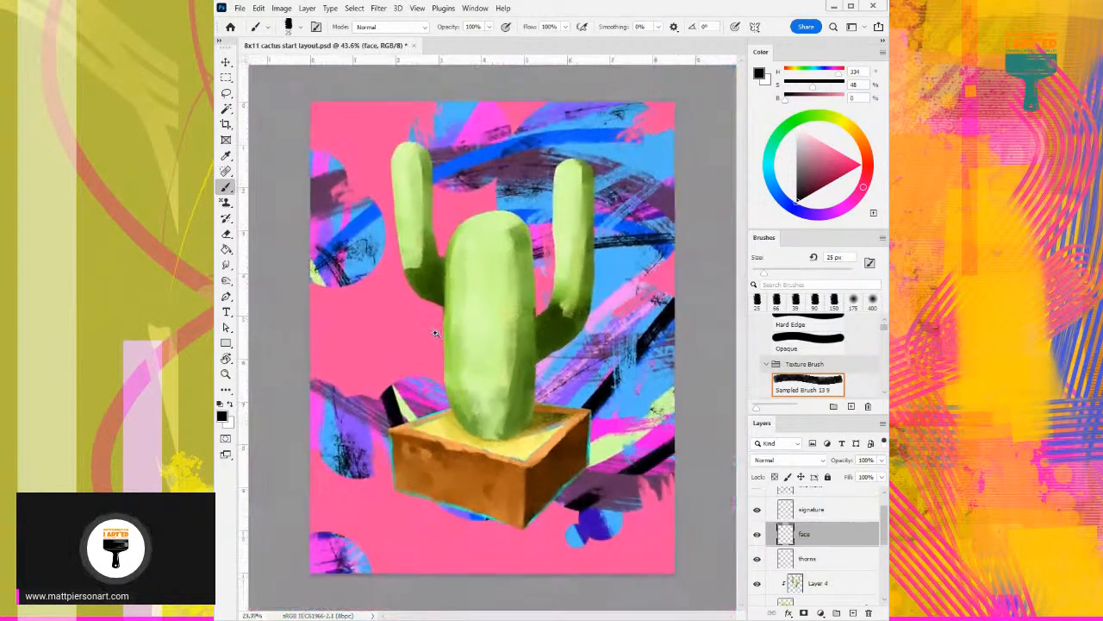
{"action": "left_click", "coordinate": [823, 558]}
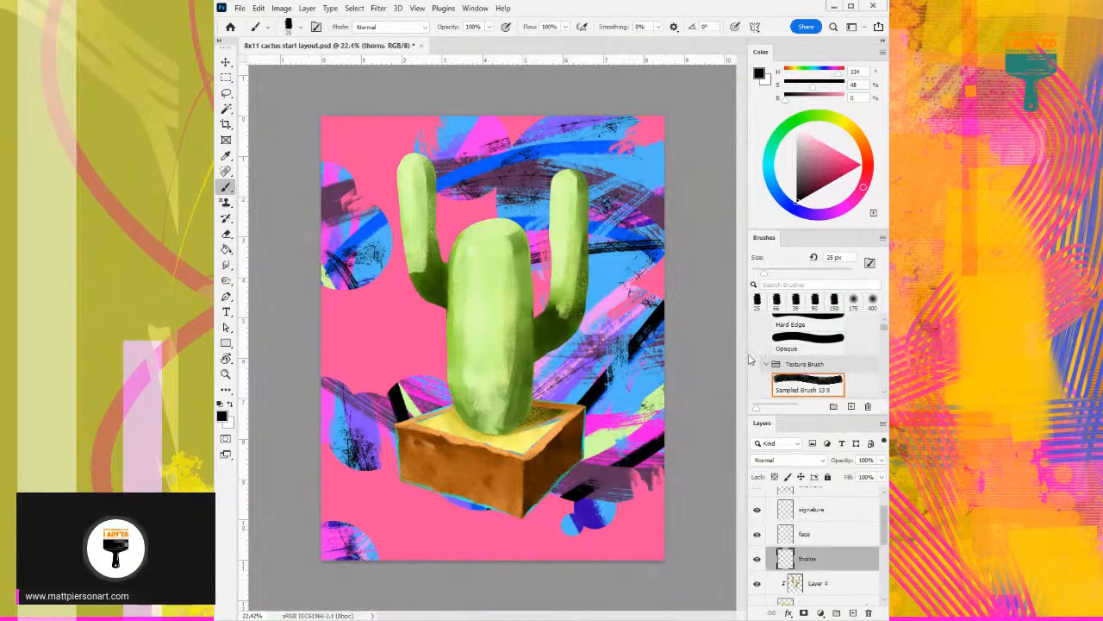
{"action": "left_click", "coordinate": [559, 325], "text": "alt"}
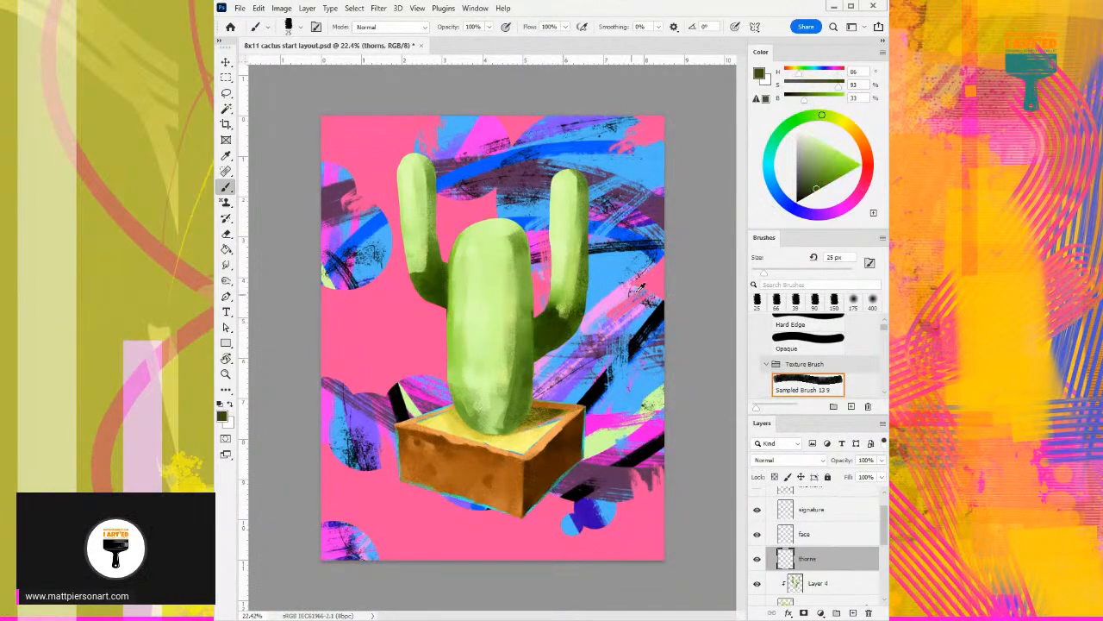
{"action": "left_click_drag", "start_coordinate": [815, 188], "coordinate": [809, 197]}
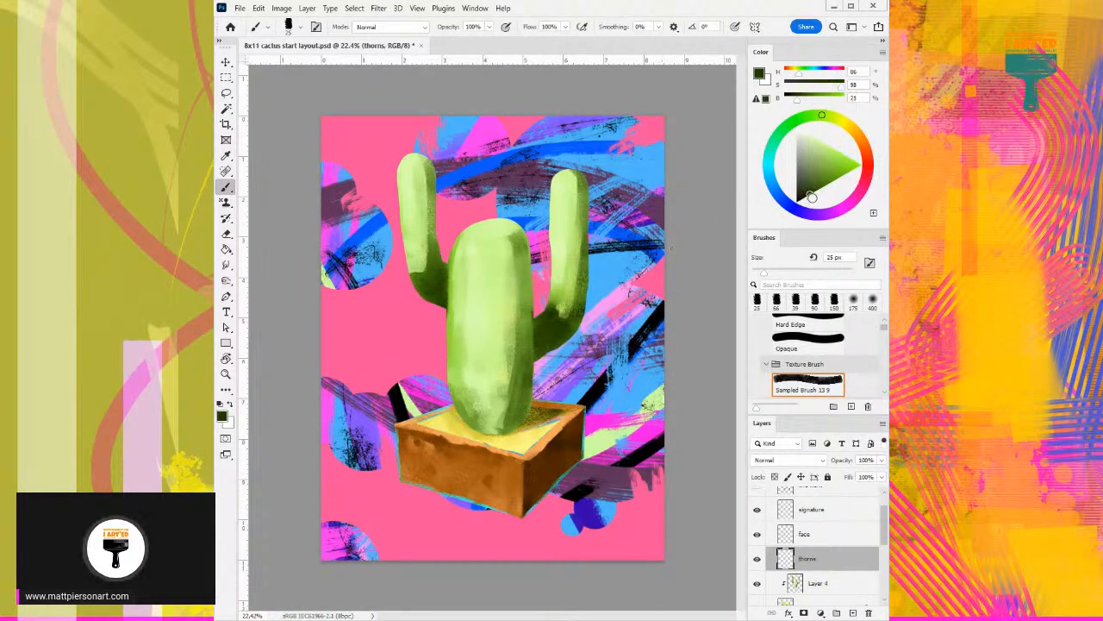
{"action": "left_click_drag", "start_coordinate": [825, 115], "coordinate": [832, 117]}
{"action": "key", "text": "bracketleft"}
{"action": "key", "text": "bracketleft"}
- Paint short dark thorns around the tip, along both edges and across the upper half of the left arm
{"action": "scroll", "coordinate": [549, 241], "scroll_direction": "up", "scroll_amount": 3}
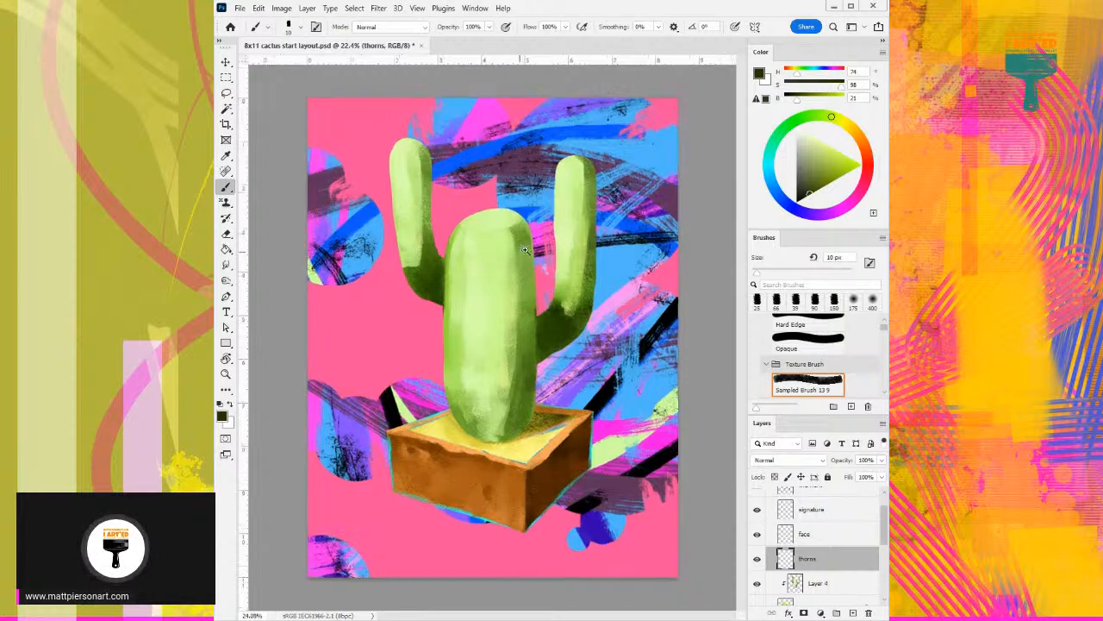
{"action": "left_click_drag", "start_coordinate": [543, 283], "coordinate": [526, 327]}
{"action": "scroll", "coordinate": [517, 302], "scroll_direction": "up", "scroll_amount": 1}
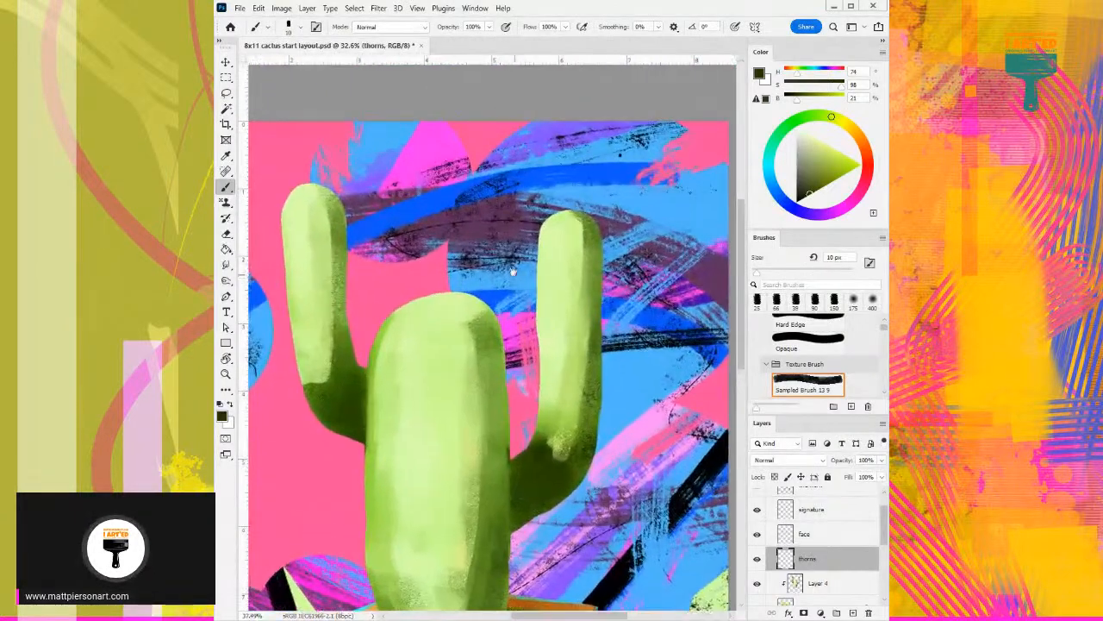
{"action": "left_click_drag", "start_coordinate": [423, 283], "coordinate": [456, 268]}
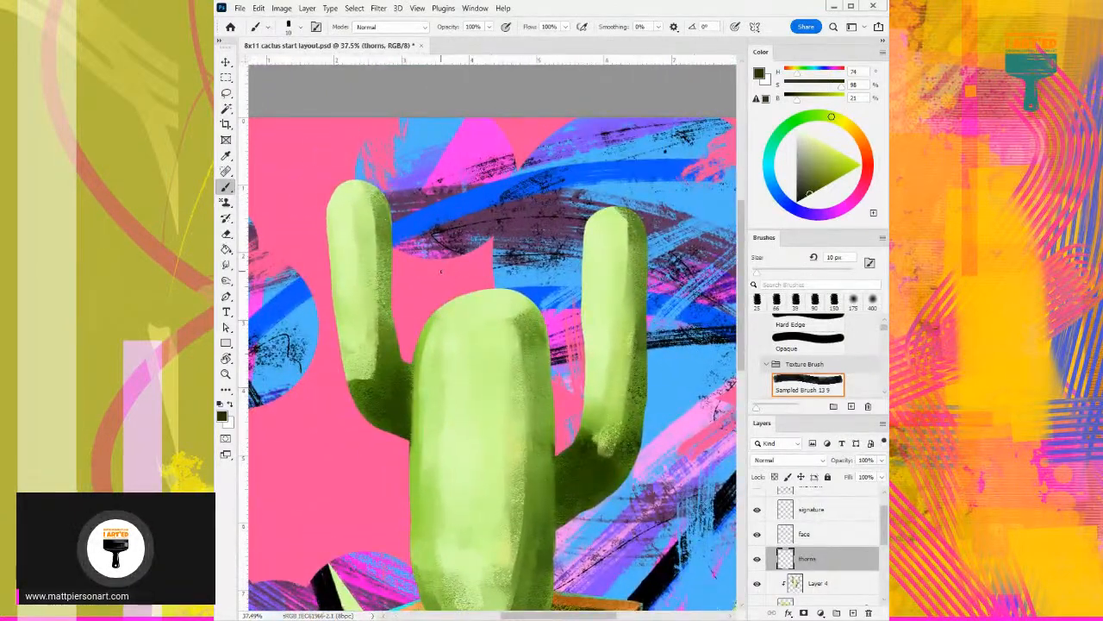
{"action": "left_click_drag", "start_coordinate": [343, 181], "coordinate": [347, 187]}
{"action": "key", "text": "ctrl+z"}
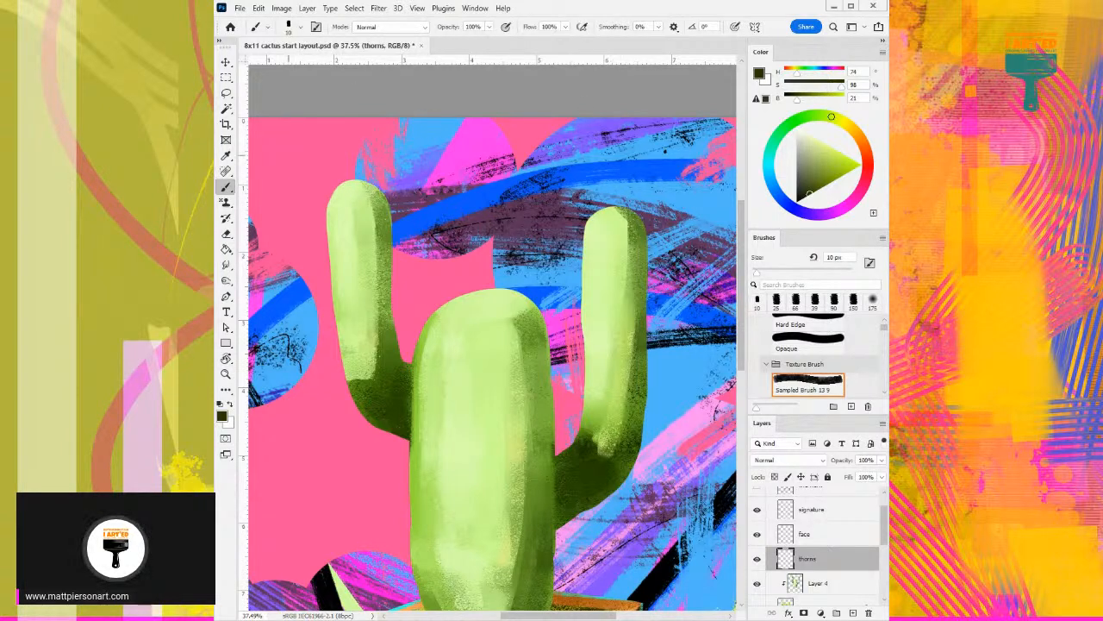
{"action": "mouse_move", "coordinate": [343, 177]}
{"action": "left_mouse_down"}
{"action": "mouse_move", "coordinate": [346, 189]}
{"action": "mouse_move", "coordinate": [384, 177]}
{"action": "mouse_move", "coordinate": [364, 204]}
{"action": "mouse_move", "coordinate": [326, 186]}
{"action": "mouse_move", "coordinate": [323, 206]}
{"action": "mouse_move", "coordinate": [341, 226]}
{"action": "mouse_move", "coordinate": [373, 229]}
{"action": "mouse_move", "coordinate": [393, 205]}
{"action": "left_mouse_up"}
{"action": "key", "text": "ctrl+z"}
{"action": "mouse_move", "coordinate": [388, 261]}
{"action": "left_mouse_down"}
{"action": "mouse_move", "coordinate": [400, 227]}
{"action": "mouse_move", "coordinate": [358, 249]}
{"action": "mouse_move", "coordinate": [332, 231]}
{"action": "mouse_move", "coordinate": [334, 262]}
{"action": "mouse_move", "coordinate": [397, 273]}
{"action": "left_mouse_up"}
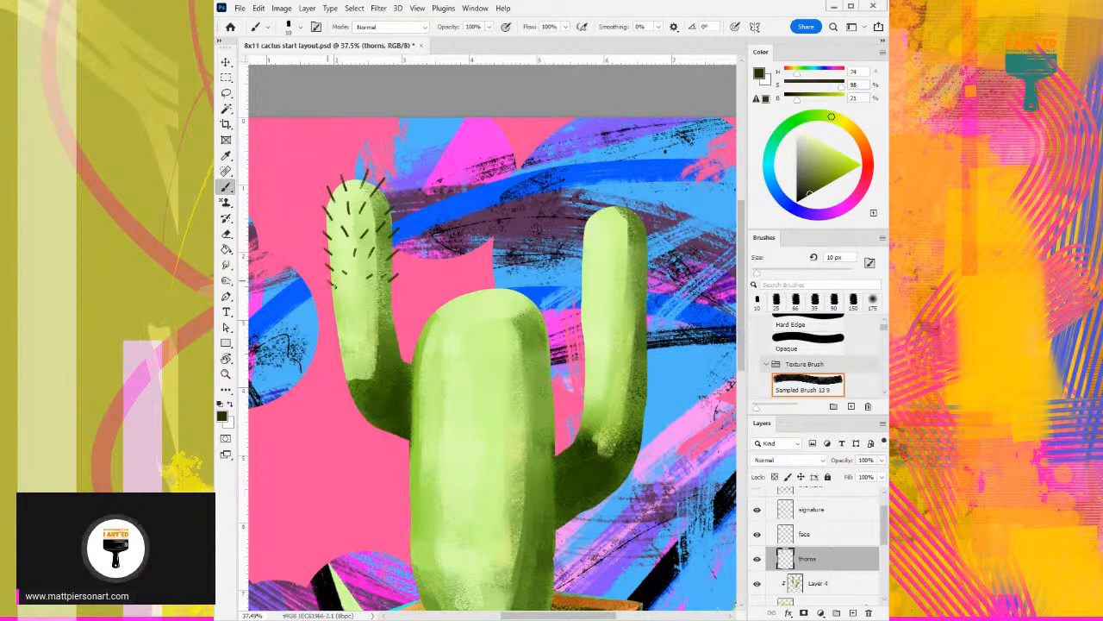
- Continue the dark thorns down the left arm's lower half and around its bend to the trunk
{"action": "mouse_move", "coordinate": [379, 300]}
{"action": "left_mouse_down"}
{"action": "mouse_move", "coordinate": [397, 299]}
{"action": "mouse_move", "coordinate": [425, 232]}
{"action": "left_mouse_up"}
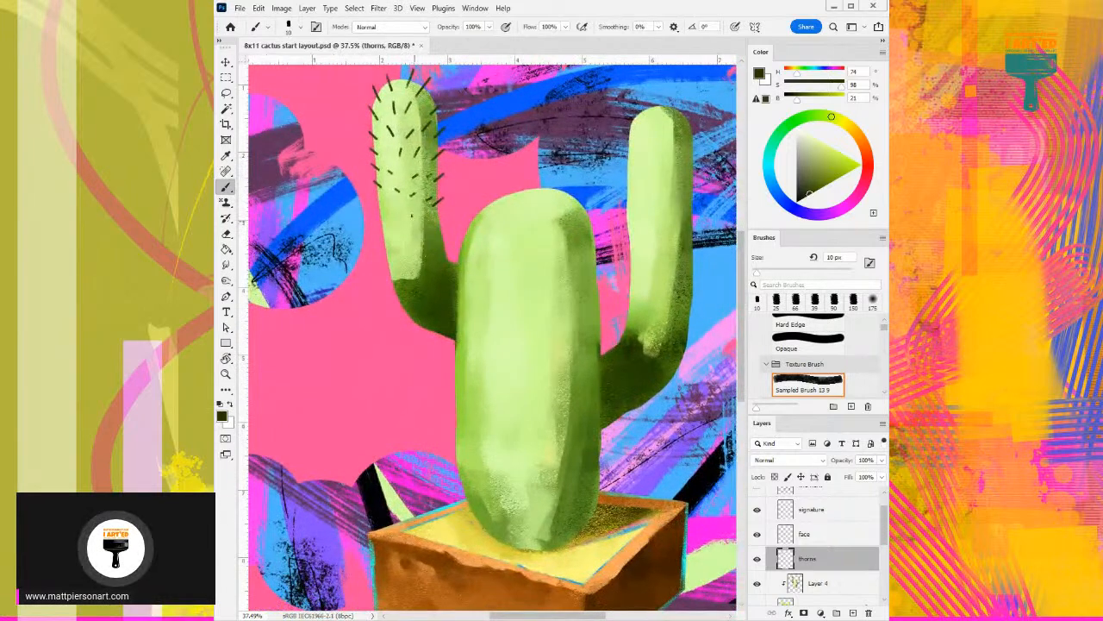
{"action": "mouse_move", "coordinate": [373, 208]}
{"action": "left_mouse_down"}
{"action": "mouse_move", "coordinate": [387, 234]}
{"action": "mouse_move", "coordinate": [439, 226]}
{"action": "mouse_move", "coordinate": [445, 214]}
{"action": "mouse_move", "coordinate": [448, 233]}
{"action": "left_mouse_up"}
{"action": "mouse_move", "coordinate": [381, 244]}
{"action": "left_mouse_down"}
{"action": "mouse_move", "coordinate": [405, 259]}
{"action": "mouse_move", "coordinate": [453, 253]}
{"action": "left_mouse_up"}
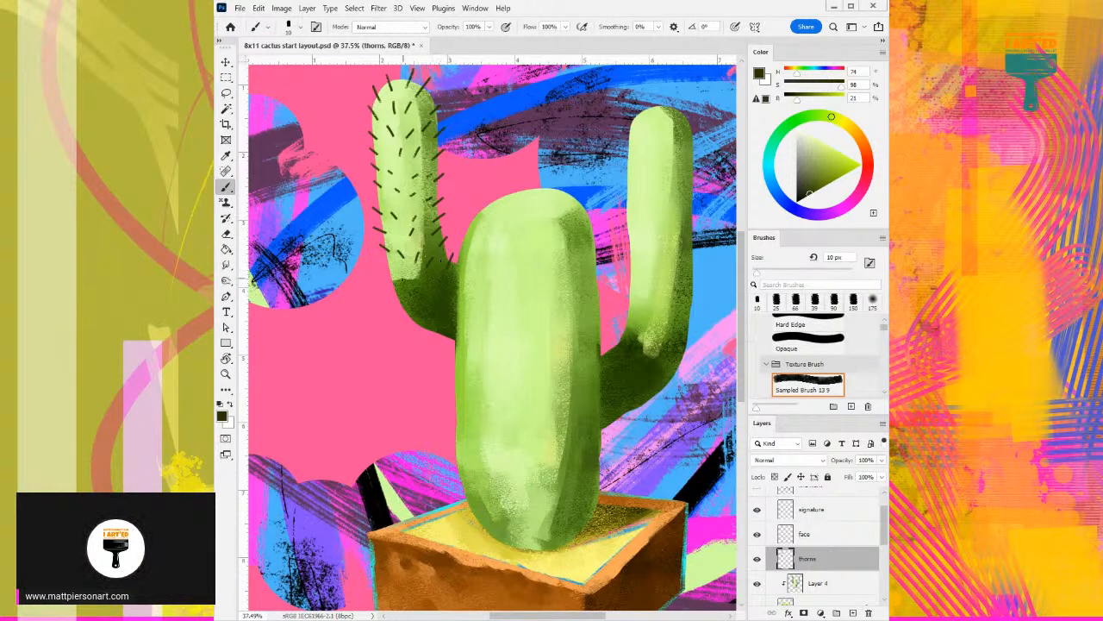
{"action": "mouse_move", "coordinate": [383, 269]}
{"action": "left_mouse_down"}
{"action": "mouse_move", "coordinate": [418, 291]}
{"action": "mouse_move", "coordinate": [392, 289]}
{"action": "mouse_move", "coordinate": [419, 302]}
{"action": "mouse_move", "coordinate": [437, 280]}
{"action": "left_mouse_up"}
{"action": "mouse_move", "coordinate": [414, 314]}
{"action": "left_mouse_down"}
{"action": "mouse_move", "coordinate": [401, 312]}
{"action": "mouse_move", "coordinate": [429, 305]}
{"action": "mouse_move", "coordinate": [421, 328]}
{"action": "mouse_move", "coordinate": [441, 311]}
{"action": "mouse_move", "coordinate": [438, 345]}
{"action": "left_mouse_up"}
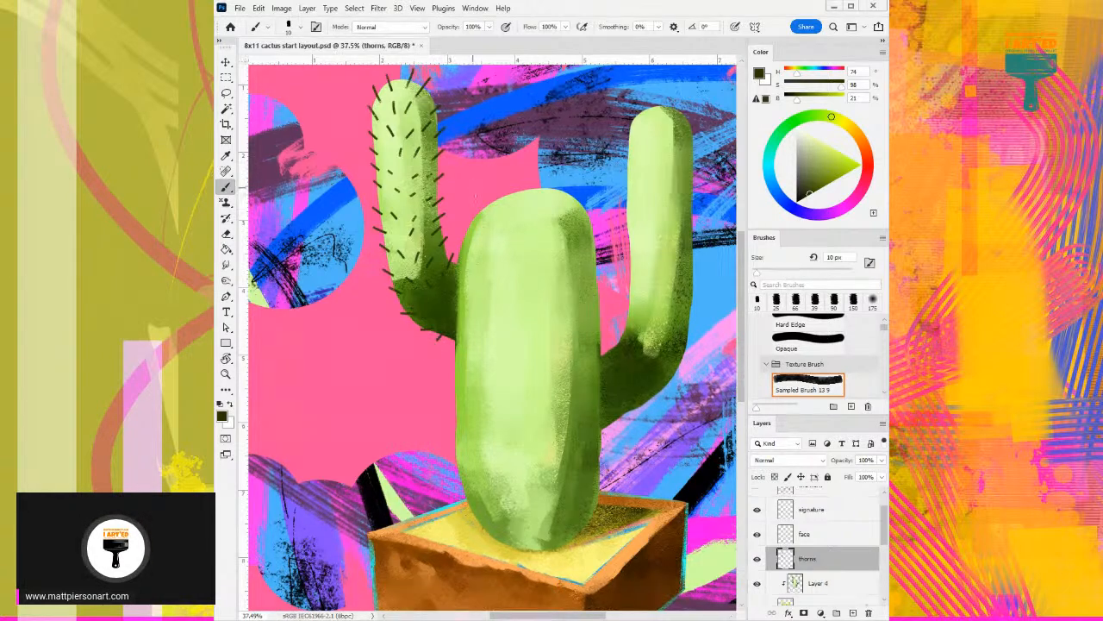
- Paint short dark thorns around and just below the right arm's rounded tip
{"action": "left_click_drag", "start_coordinate": [522, 213], "coordinate": [468, 226]}
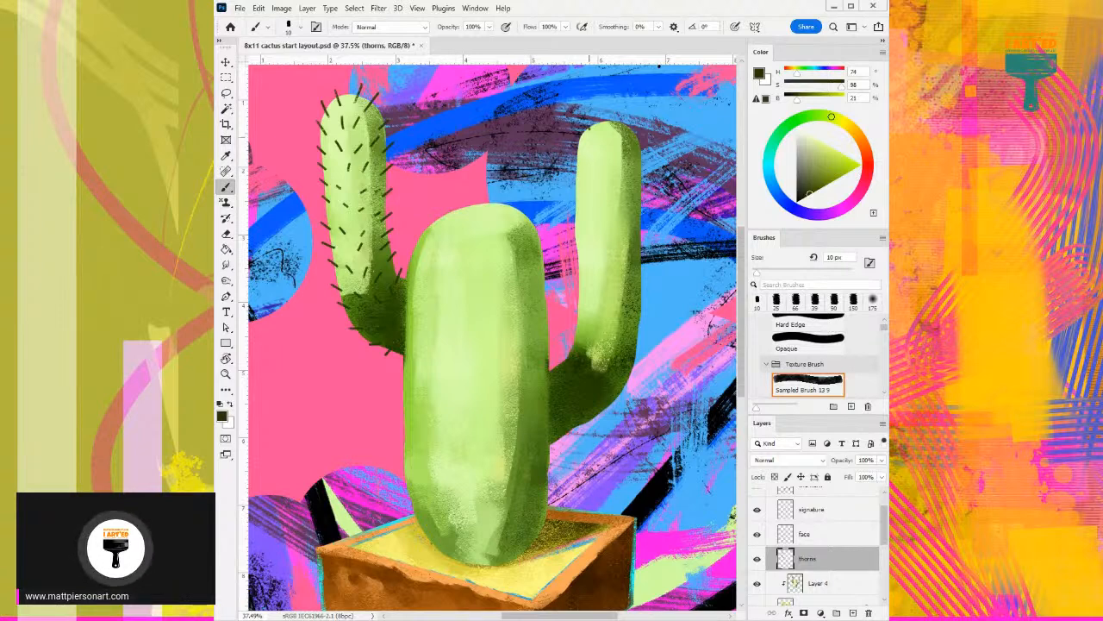
{"action": "left_click_drag", "start_coordinate": [587, 172], "coordinate": [538, 174]}
{"action": "mouse_move", "coordinate": [540, 133]}
{"action": "left_mouse_down"}
{"action": "mouse_move", "coordinate": [537, 123]}
{"action": "mouse_move", "coordinate": [561, 117]}
{"action": "mouse_move", "coordinate": [590, 131]}
{"action": "mouse_move", "coordinate": [529, 131]}
{"action": "mouse_move", "coordinate": [522, 144]}
{"action": "mouse_move", "coordinate": [577, 167]}
{"action": "left_mouse_up"}
{"action": "key", "text": "ctrl+z"}
{"action": "key", "text": "ctrl+z"}
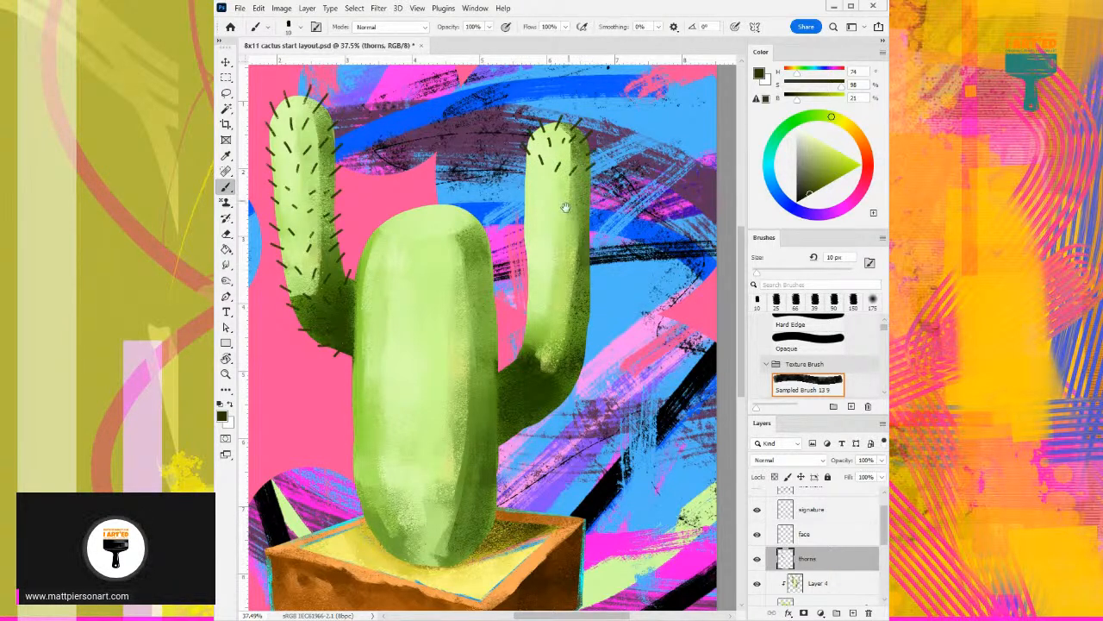
- Paint short dark thorns down the upper and middle sections of the right arm, across its face and both edges
{"action": "left_click_drag", "start_coordinate": [564, 211], "coordinate": [561, 162]}
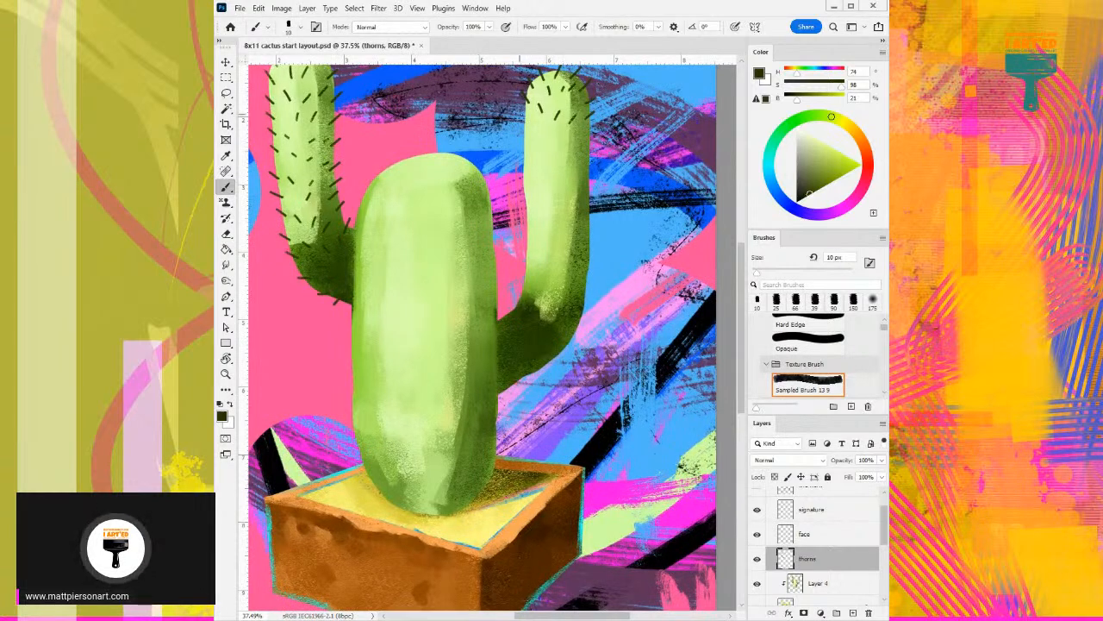
{"action": "mouse_move", "coordinate": [523, 131]}
{"action": "left_mouse_down"}
{"action": "mouse_move", "coordinate": [529, 119]}
{"action": "mouse_move", "coordinate": [528, 135]}
{"action": "mouse_move", "coordinate": [587, 146]}
{"action": "left_mouse_up"}
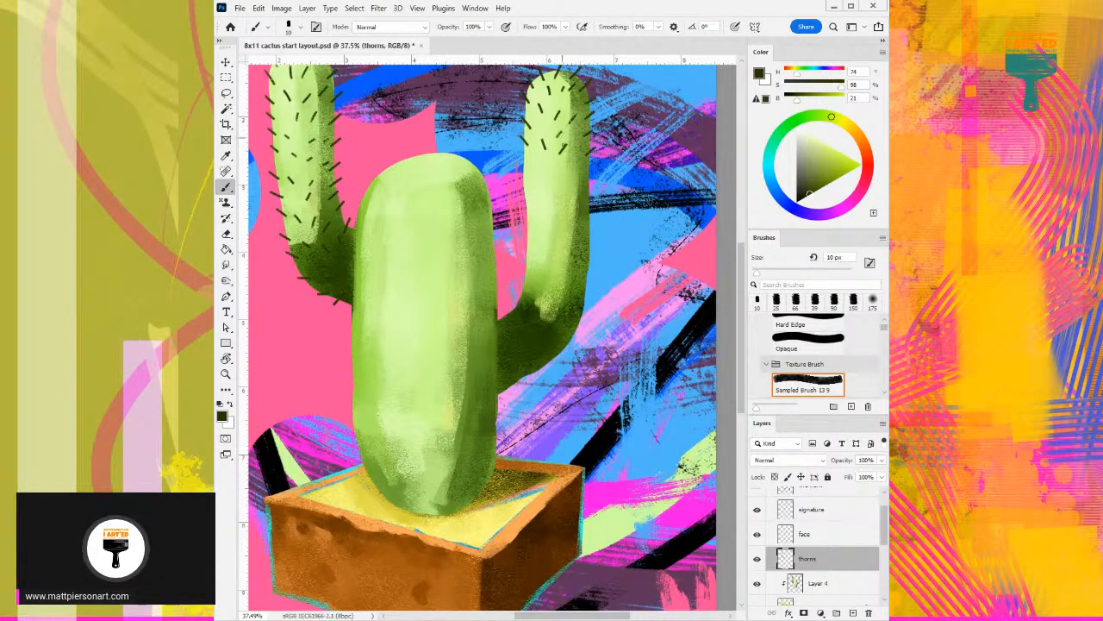
{"action": "left_click_drag", "start_coordinate": [557, 183], "coordinate": [543, 158]}
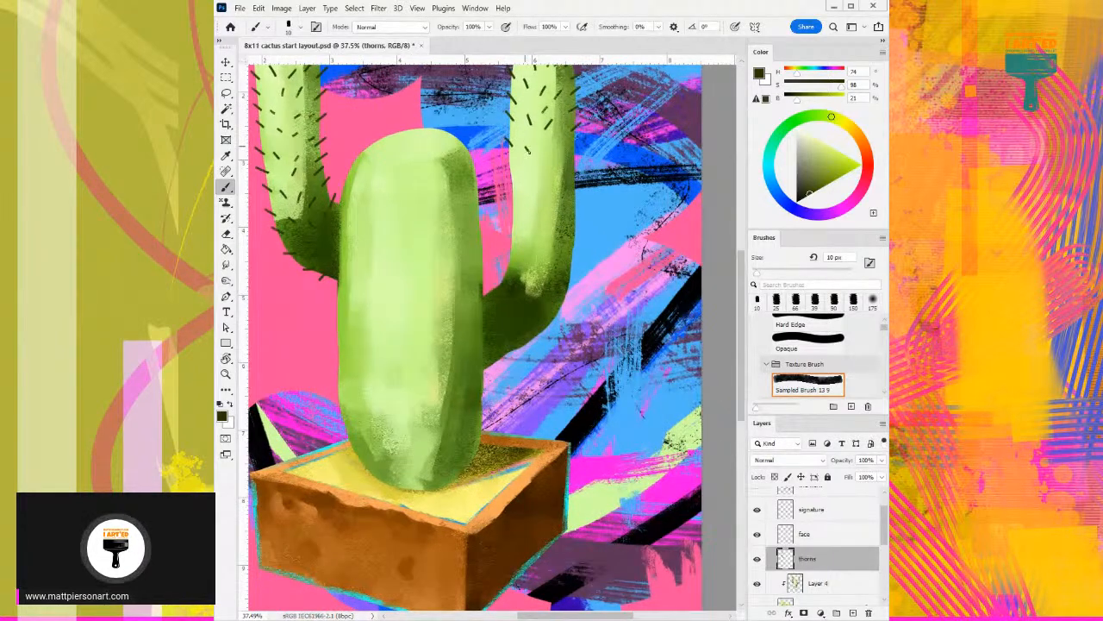
{"action": "left_click_drag", "start_coordinate": [545, 164], "coordinate": [575, 156]}
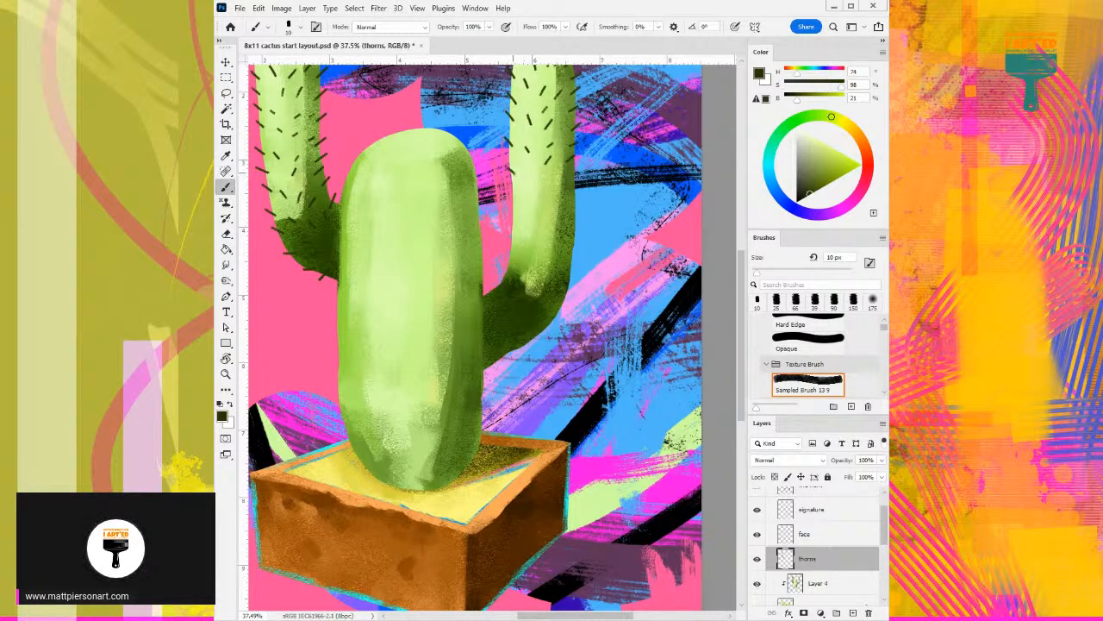
{"action": "left_click_drag", "start_coordinate": [525, 173], "coordinate": [562, 192]}
{"action": "left_click_drag", "start_coordinate": [572, 203], "coordinate": [578, 196]}
{"action": "mouse_move", "coordinate": [527, 189]}
{"action": "left_mouse_down"}
{"action": "mouse_move", "coordinate": [516, 222]}
{"action": "mouse_move", "coordinate": [582, 226]}
{"action": "left_mouse_up"}
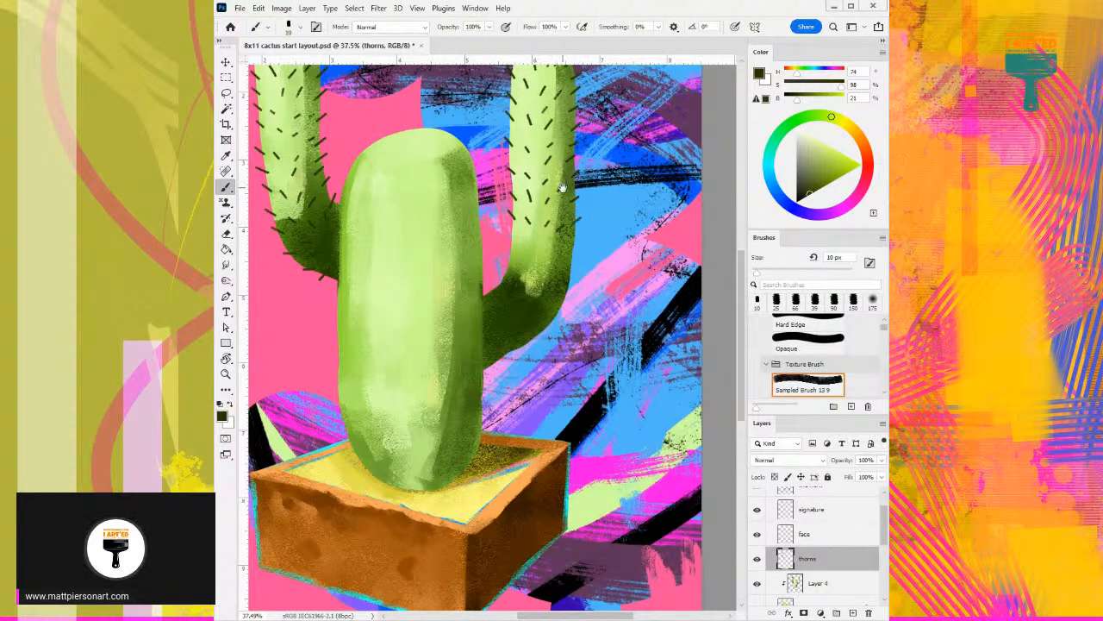
- Continue the dark thorns down the right arm's lower part and around its bend toward the trunk
{"action": "left_click_drag", "start_coordinate": [544, 275], "coordinate": [543, 224]}
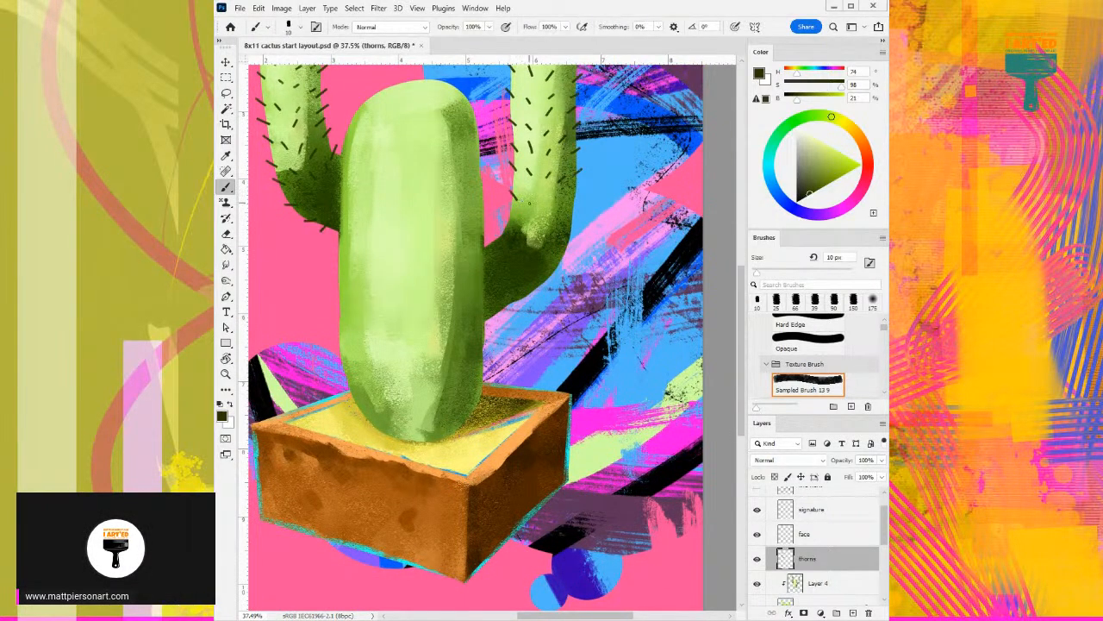
{"action": "mouse_move", "coordinate": [527, 204]}
{"action": "left_mouse_down"}
{"action": "mouse_move", "coordinate": [550, 220]}
{"action": "mouse_move", "coordinate": [561, 205]}
{"action": "mouse_move", "coordinate": [578, 231]}
{"action": "left_mouse_up"}
{"action": "left_click_drag", "start_coordinate": [507, 207], "coordinate": [514, 218]}
{"action": "scroll", "coordinate": [486, 151], "scroll_direction": "down", "scroll_amount": 1}
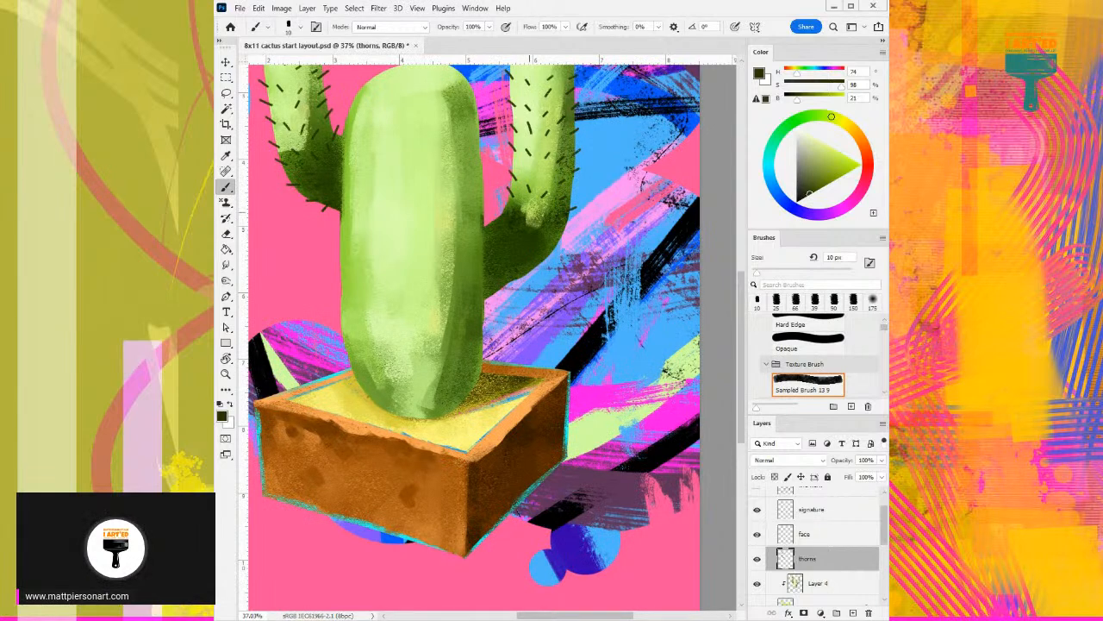
{"action": "mouse_move", "coordinate": [513, 201]}
{"action": "left_mouse_down"}
{"action": "mouse_move", "coordinate": [521, 209]}
{"action": "mouse_move", "coordinate": [505, 212]}
{"action": "left_mouse_up"}
{"action": "left_click_drag", "start_coordinate": [502, 202], "coordinate": [507, 213]}
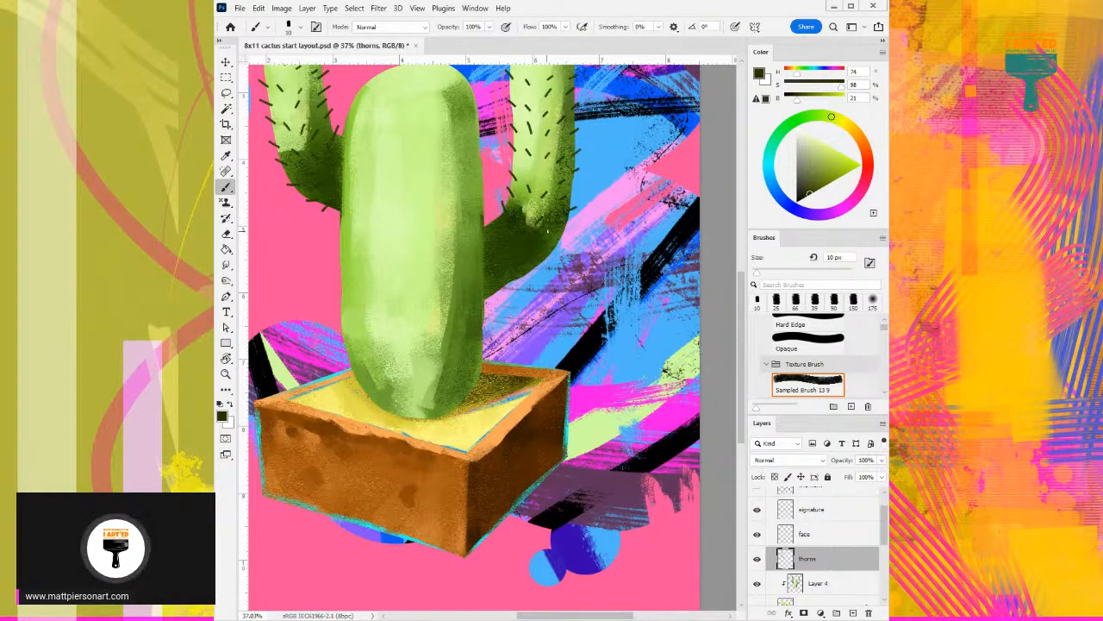
{"action": "left_click_drag", "start_coordinate": [559, 232], "coordinate": [568, 230]}
- Paint short dark thorns around the trunk's rounded top edge and in rows just below it
{"action": "mouse_move", "coordinate": [439, 155]}
{"action": "left_mouse_down"}
{"action": "mouse_move", "coordinate": [445, 193]}
{"action": "mouse_move", "coordinate": [511, 251]}
{"action": "mouse_move", "coordinate": [482, 289]}
{"action": "left_mouse_up"}
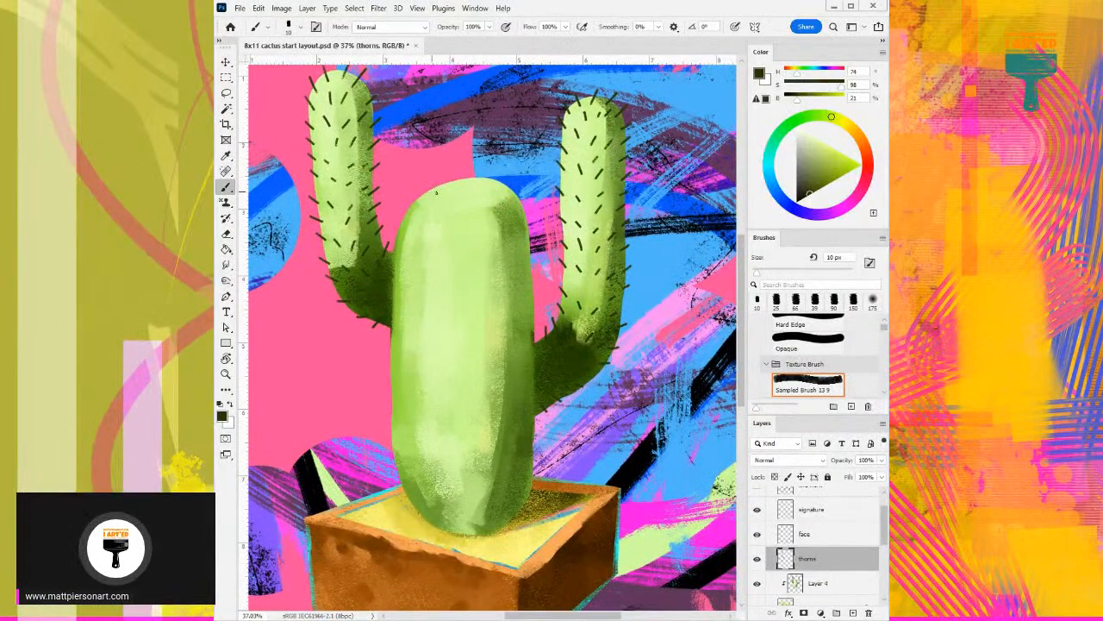
{"action": "left_click_drag", "start_coordinate": [433, 180], "coordinate": [437, 189]}
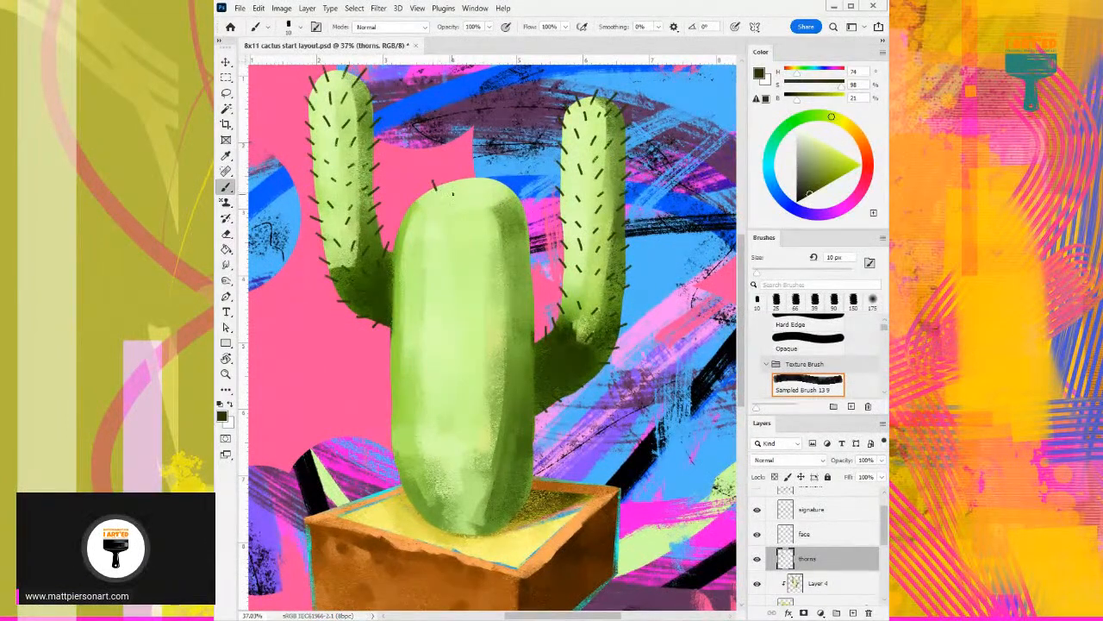
{"action": "mouse_move", "coordinate": [454, 192]}
{"action": "left_mouse_down"}
{"action": "mouse_move", "coordinate": [449, 174]}
{"action": "mouse_move", "coordinate": [478, 183]}
{"action": "mouse_move", "coordinate": [472, 171]}
{"action": "mouse_move", "coordinate": [520, 189]}
{"action": "left_mouse_up"}
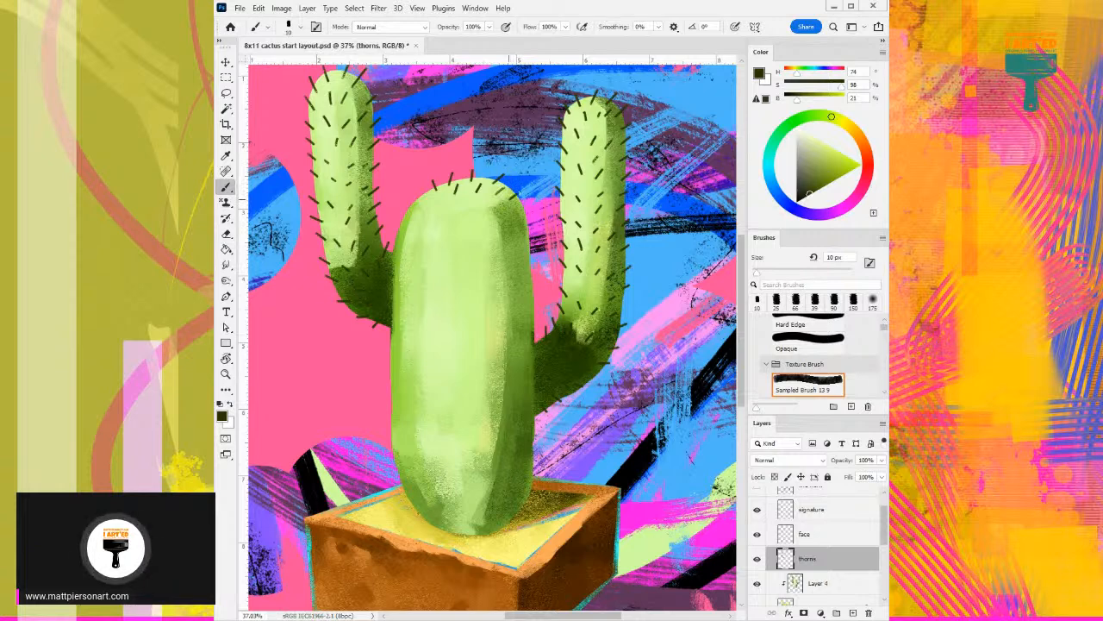
{"action": "mouse_move", "coordinate": [425, 200]}
{"action": "left_mouse_down"}
{"action": "mouse_move", "coordinate": [414, 189]}
{"action": "mouse_move", "coordinate": [404, 203]}
{"action": "mouse_move", "coordinate": [458, 226]}
{"action": "left_mouse_up"}
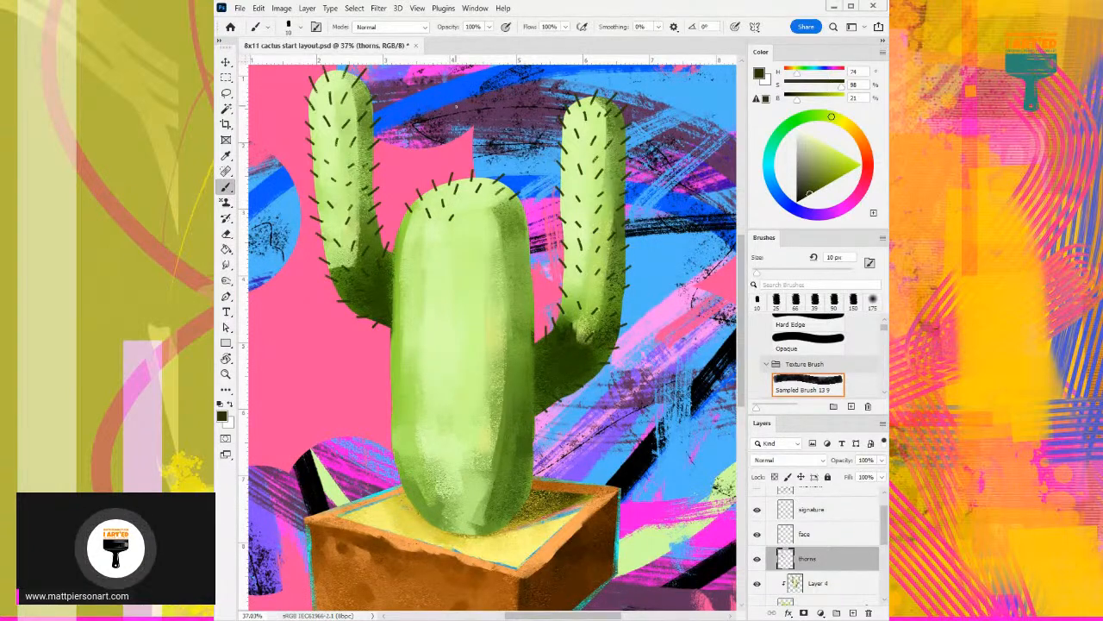
{"action": "mouse_move", "coordinate": [466, 205]}
{"action": "left_mouse_down"}
{"action": "mouse_move", "coordinate": [531, 209]}
{"action": "mouse_move", "coordinate": [534, 219]}
{"action": "left_mouse_up"}
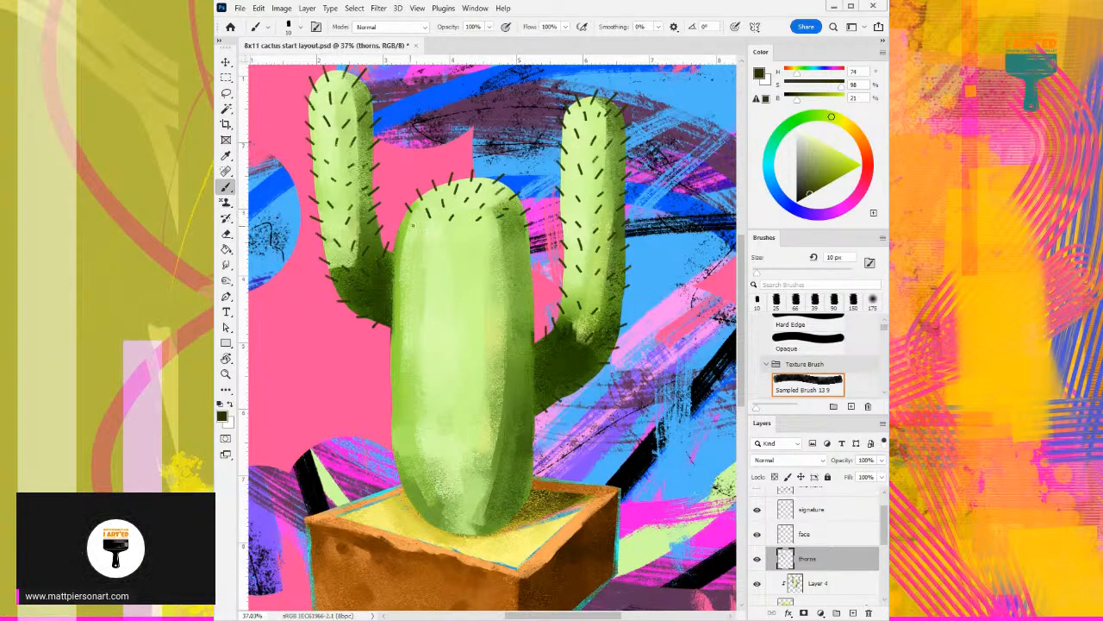
{"action": "mouse_move", "coordinate": [399, 222]}
{"action": "left_mouse_down"}
{"action": "mouse_move", "coordinate": [408, 212]}
{"action": "mouse_move", "coordinate": [402, 226]}
{"action": "mouse_move", "coordinate": [450, 239]}
{"action": "mouse_move", "coordinate": [464, 229]}
{"action": "left_mouse_up"}
- Fill the upper trunk with staggered rows of dark thorns from edge to edge, down to the left arm's joint
{"action": "scroll", "coordinate": [495, 243], "scroll_direction": "down", "scroll_amount": 2}
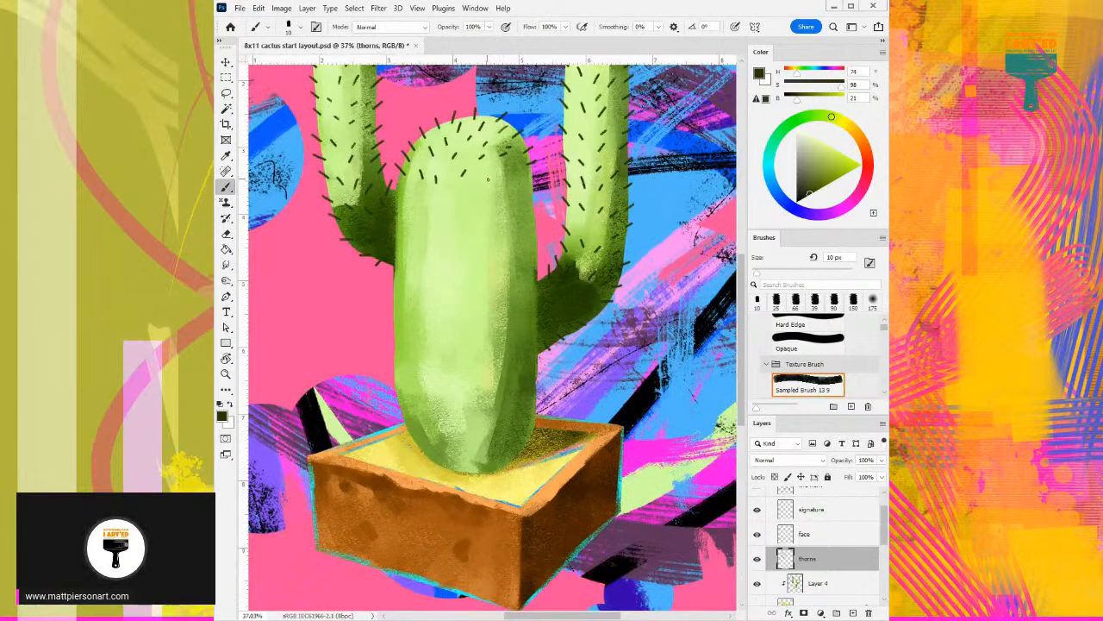
{"action": "left_click_drag", "start_coordinate": [519, 179], "coordinate": [514, 182]}
{"action": "mouse_move", "coordinate": [411, 197]}
{"action": "left_mouse_down"}
{"action": "mouse_move", "coordinate": [418, 207]}
{"action": "mouse_move", "coordinate": [468, 197]}
{"action": "mouse_move", "coordinate": [528, 209]}
{"action": "left_mouse_up"}
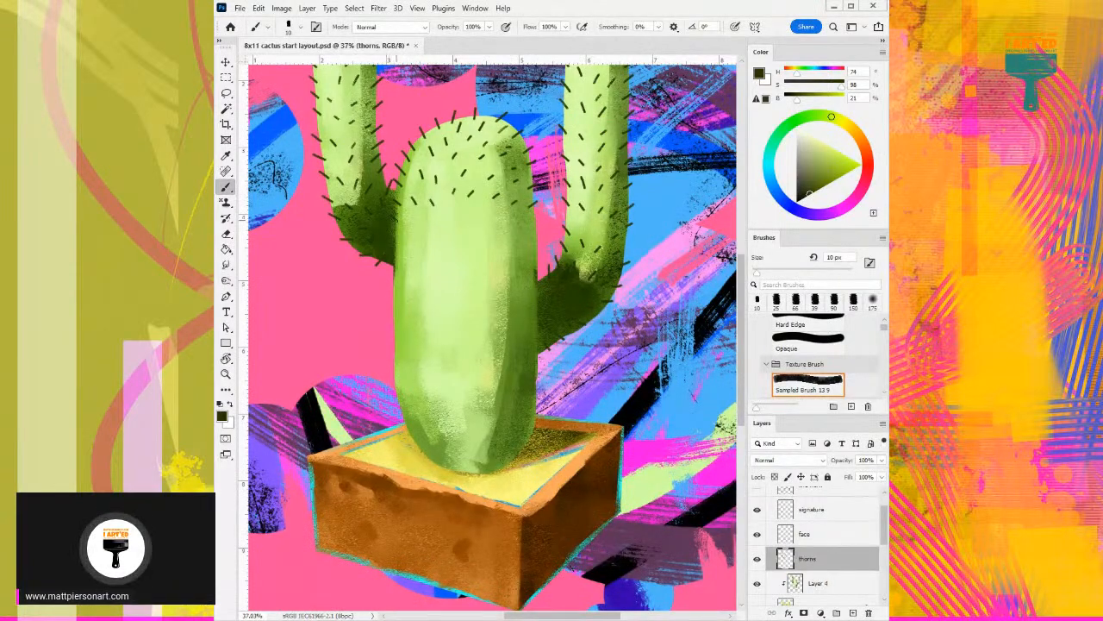
{"action": "mouse_move", "coordinate": [450, 221]}
{"action": "left_mouse_down"}
{"action": "mouse_move", "coordinate": [454, 213]}
{"action": "mouse_move", "coordinate": [466, 225]}
{"action": "left_mouse_up"}
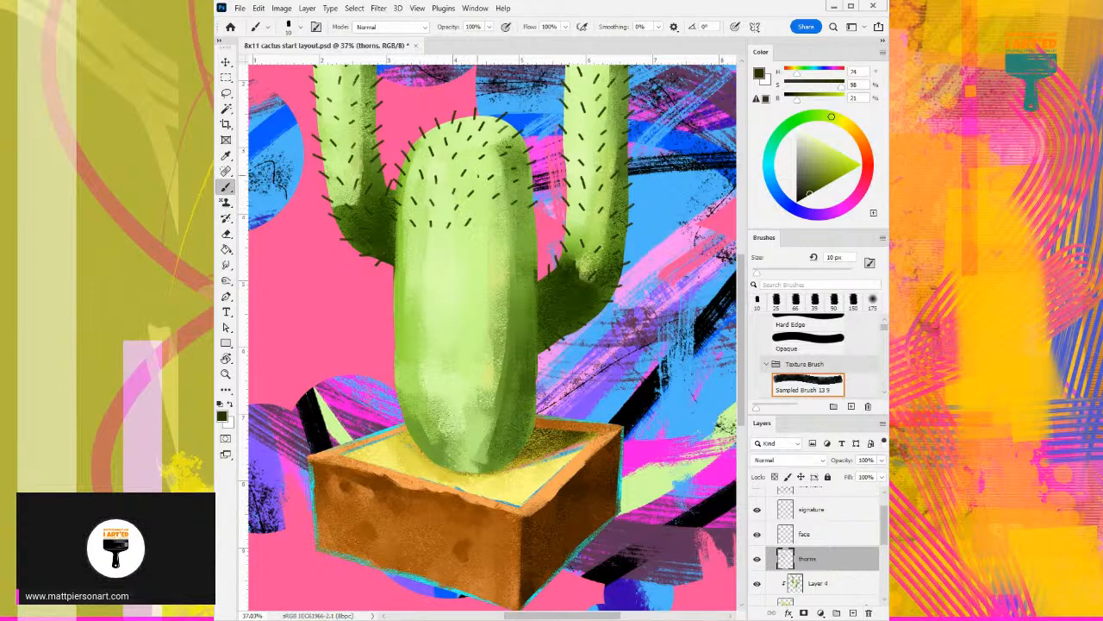
{"action": "mouse_move", "coordinate": [493, 220]}
{"action": "left_mouse_down"}
{"action": "mouse_move", "coordinate": [487, 228]}
{"action": "mouse_move", "coordinate": [492, 216]}
{"action": "mouse_move", "coordinate": [508, 233]}
{"action": "mouse_move", "coordinate": [534, 233]}
{"action": "mouse_move", "coordinate": [522, 220]}
{"action": "left_mouse_up"}
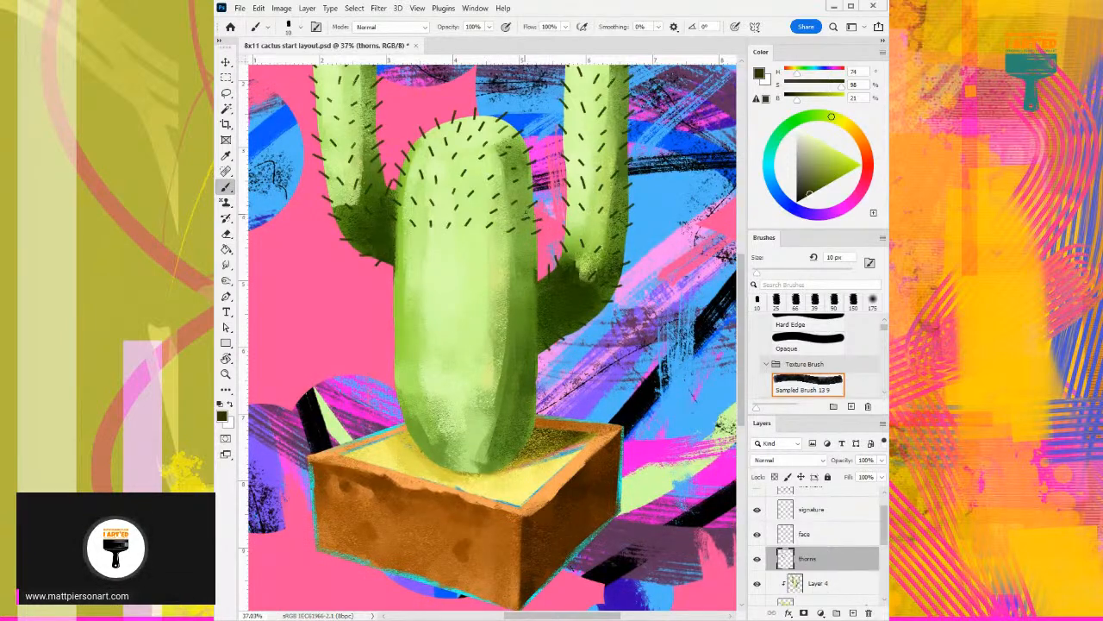
{"action": "mouse_move", "coordinate": [399, 239]}
{"action": "left_mouse_down"}
{"action": "mouse_move", "coordinate": [393, 246]}
{"action": "mouse_move", "coordinate": [456, 261]}
{"action": "mouse_move", "coordinate": [452, 247]}
{"action": "mouse_move", "coordinate": [507, 255]}
{"action": "left_mouse_up"}
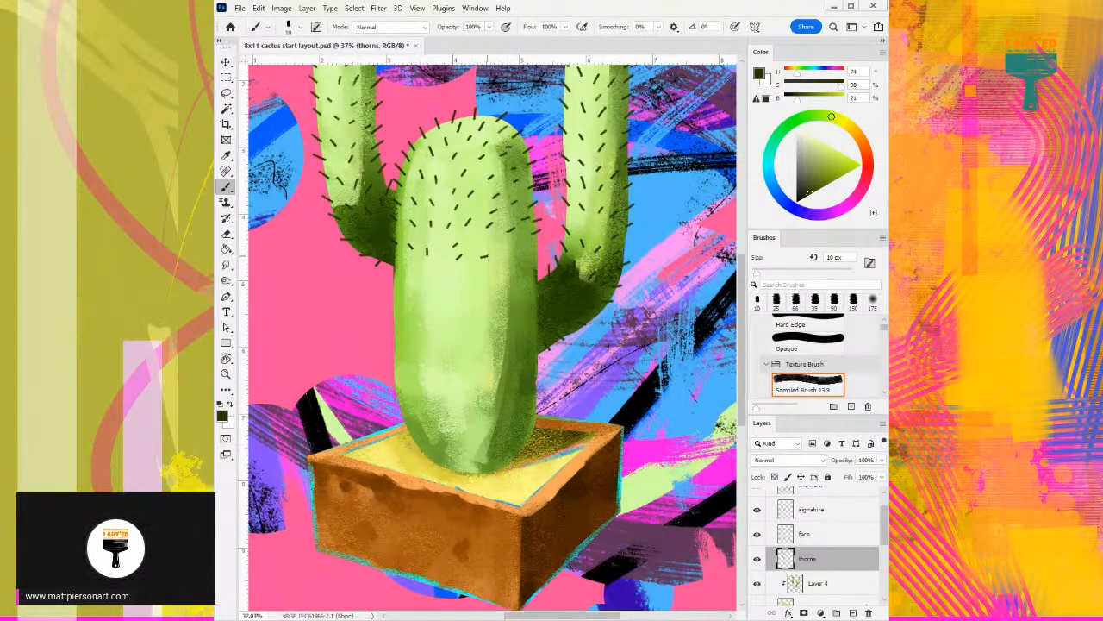
{"action": "mouse_move", "coordinate": [507, 270]}
{"action": "left_mouse_down"}
{"action": "mouse_move", "coordinate": [515, 248]}
{"action": "mouse_move", "coordinate": [542, 242]}
{"action": "mouse_move", "coordinate": [542, 259]}
{"action": "left_mouse_up"}
- Continue the rows of dark thorns across the middle of the trunk, including both outer edges
{"action": "left_click_drag", "start_coordinate": [470, 260], "coordinate": [521, 204]}
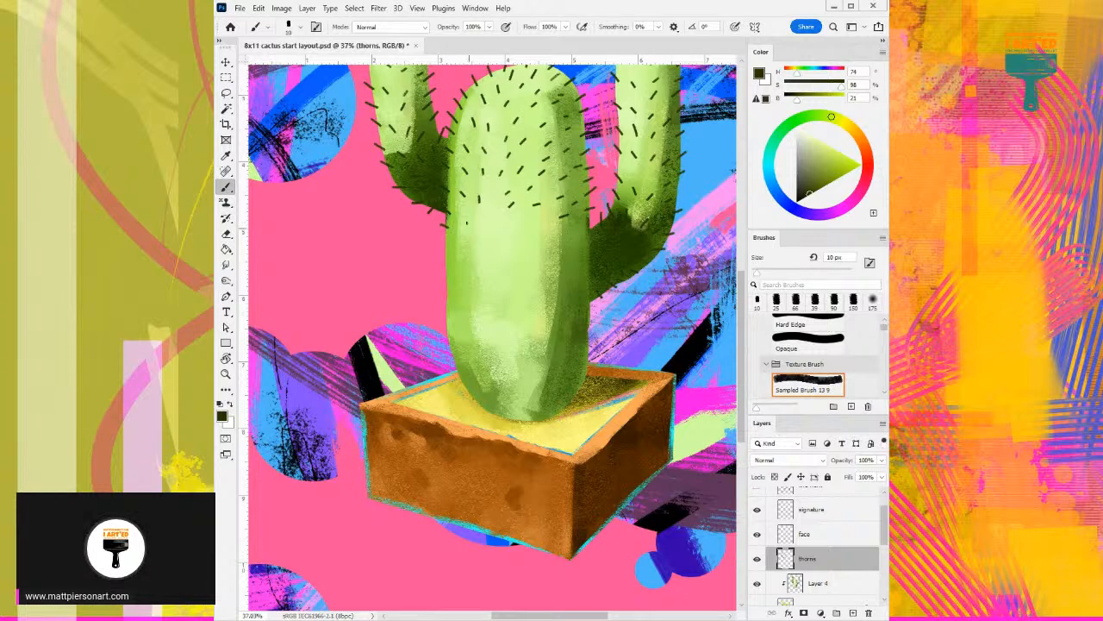
{"action": "left_click_drag", "start_coordinate": [496, 227], "coordinate": [498, 238]}
{"action": "mouse_move", "coordinate": [537, 241]}
{"action": "left_mouse_down"}
{"action": "mouse_move", "coordinate": [507, 240]}
{"action": "mouse_move", "coordinate": [507, 219]}
{"action": "mouse_move", "coordinate": [530, 244]}
{"action": "mouse_move", "coordinate": [536, 231]}
{"action": "mouse_move", "coordinate": [552, 242]}
{"action": "left_mouse_up"}
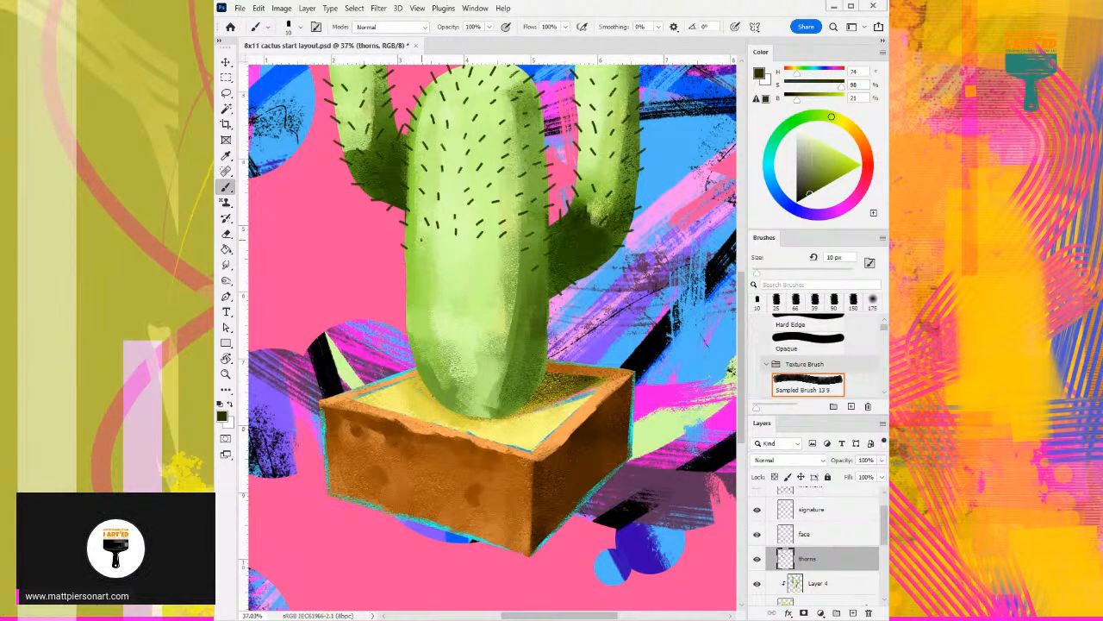
{"action": "mouse_move", "coordinate": [423, 259]}
{"action": "left_mouse_down"}
{"action": "mouse_move", "coordinate": [490, 267]}
{"action": "mouse_move", "coordinate": [493, 256]}
{"action": "mouse_move", "coordinate": [552, 277]}
{"action": "left_mouse_up"}
{"action": "mouse_move", "coordinate": [404, 263]}
{"action": "left_mouse_down"}
{"action": "mouse_move", "coordinate": [411, 286]}
{"action": "mouse_move", "coordinate": [433, 290]}
{"action": "mouse_move", "coordinate": [488, 289]}
{"action": "mouse_move", "coordinate": [504, 274]}
{"action": "left_mouse_up"}
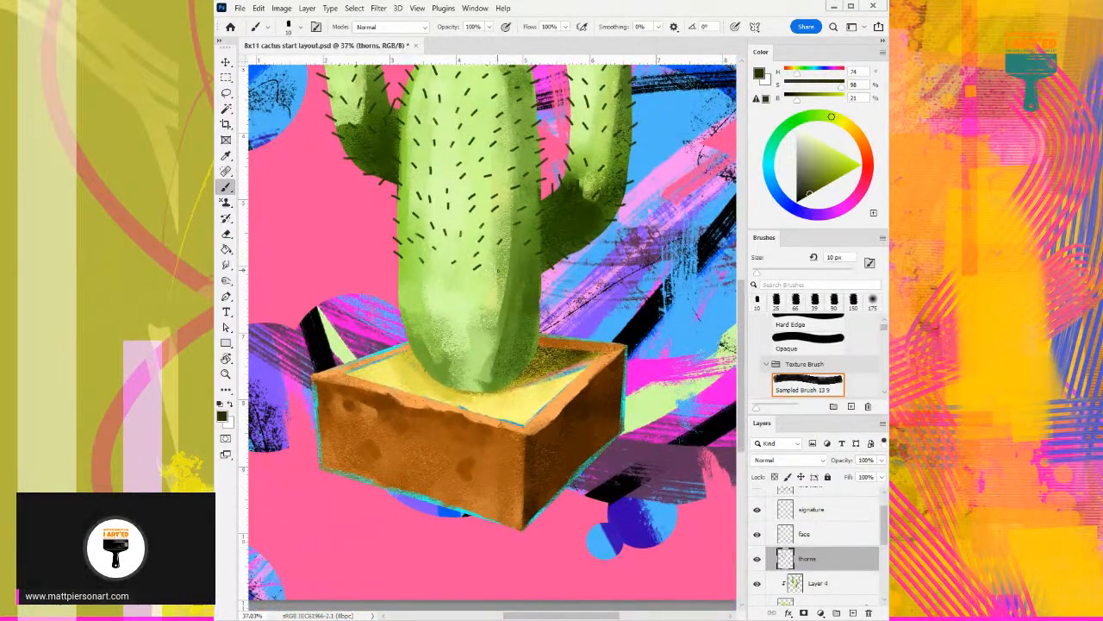
{"action": "mouse_move", "coordinate": [495, 264]}
{"action": "left_mouse_down"}
{"action": "mouse_move", "coordinate": [457, 244]}
{"action": "mouse_move", "coordinate": [487, 260]}
{"action": "mouse_move", "coordinate": [513, 263]}
{"action": "mouse_move", "coordinate": [512, 250]}
{"action": "mouse_move", "coordinate": [529, 270]}
{"action": "left_mouse_up"}
- Cover the lower trunk with dark thorns down to where it meets the sand
{"action": "left_click_drag", "start_coordinate": [374, 261], "coordinate": [418, 277]}
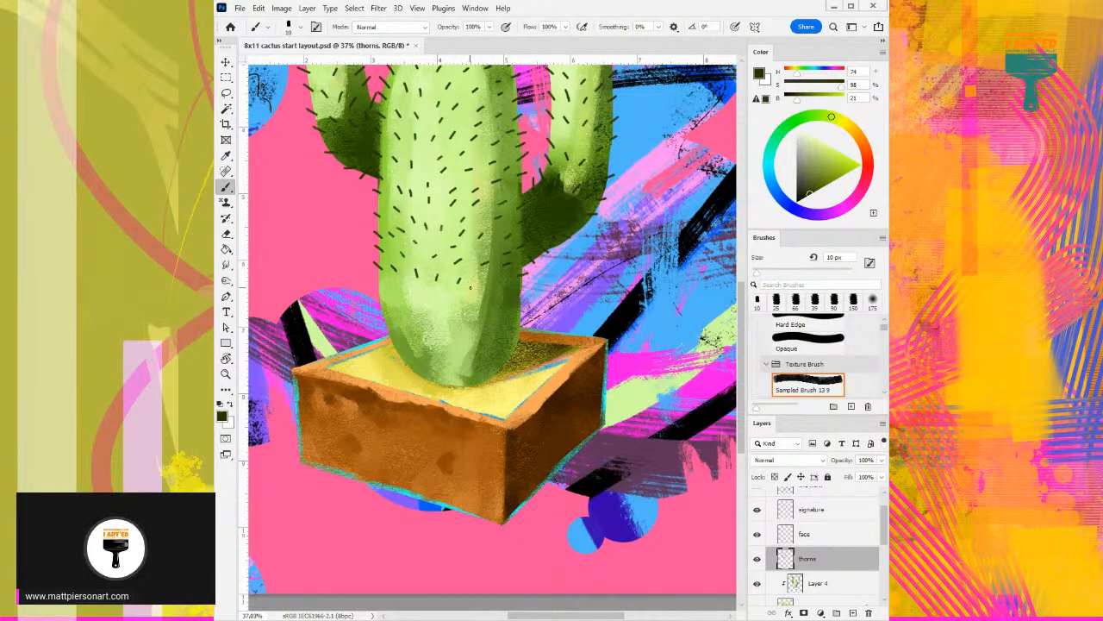
{"action": "left_click_drag", "start_coordinate": [468, 304], "coordinate": [526, 281]}
{"action": "mouse_move", "coordinate": [376, 285]}
{"action": "left_mouse_down"}
{"action": "mouse_move", "coordinate": [383, 278]}
{"action": "mouse_move", "coordinate": [383, 291]}
{"action": "mouse_move", "coordinate": [420, 302]}
{"action": "mouse_move", "coordinate": [415, 284]}
{"action": "left_mouse_up"}
{"action": "mouse_move", "coordinate": [430, 303]}
{"action": "left_mouse_down"}
{"action": "mouse_move", "coordinate": [447, 312]}
{"action": "mouse_move", "coordinate": [453, 292]}
{"action": "mouse_move", "coordinate": [481, 317]}
{"action": "mouse_move", "coordinate": [523, 310]}
{"action": "left_mouse_up"}
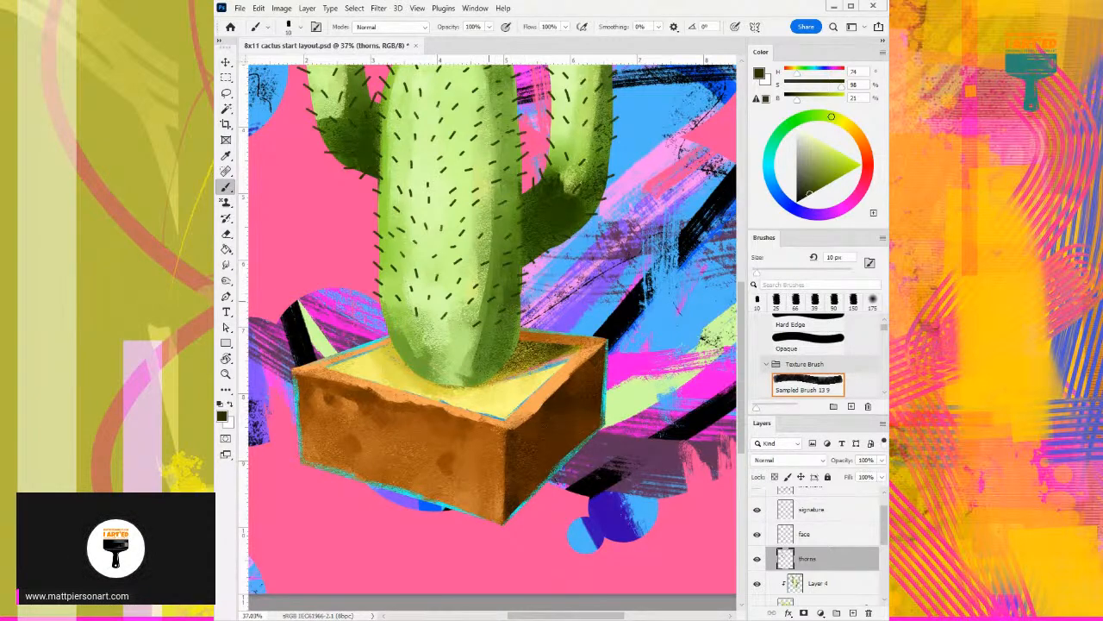
{"action": "mouse_move", "coordinate": [382, 323]}
{"action": "left_mouse_down"}
{"action": "mouse_move", "coordinate": [402, 316]}
{"action": "mouse_move", "coordinate": [449, 333]}
{"action": "left_mouse_up"}
{"action": "scroll", "coordinate": [471, 303], "scroll_direction": "down", "scroll_amount": 2}
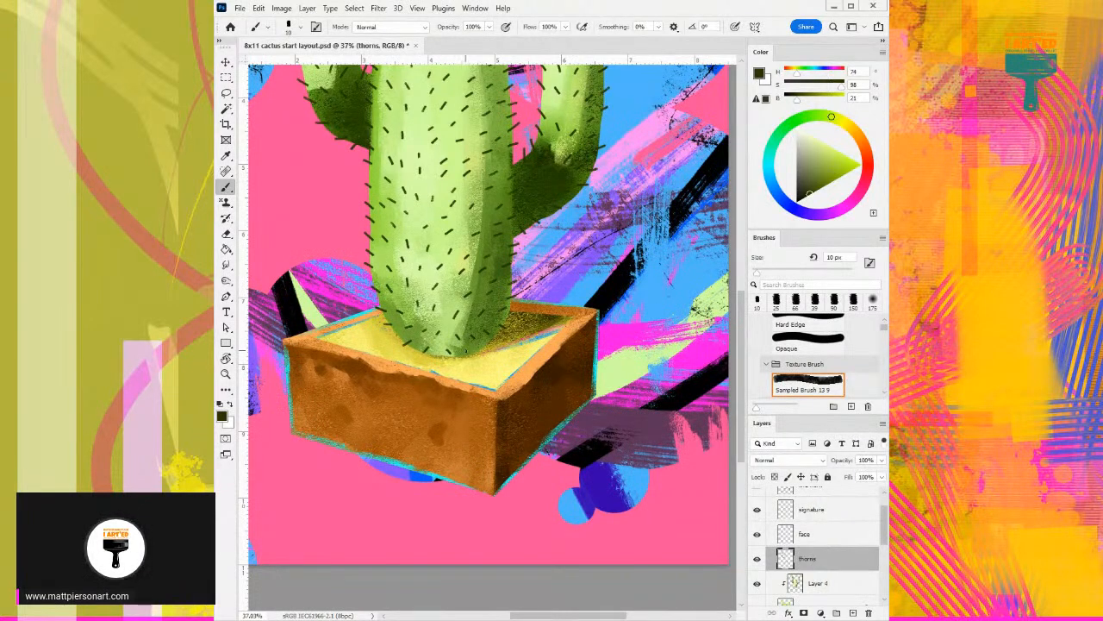
{"action": "scroll", "coordinate": [537, 241], "scroll_direction": "down", "scroll_amount": 3}
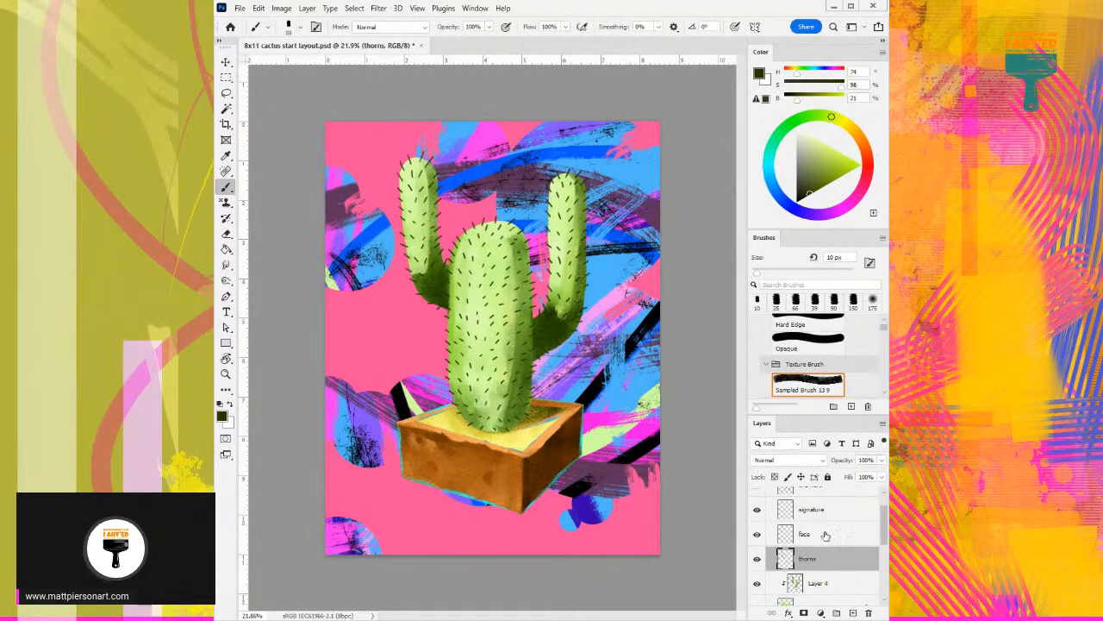
- Select the signature layer and choose the Paintable Ink Round brush from the Paintable Basic Brushes group
{"action": "scroll", "coordinate": [821, 550], "scroll_direction": "down", "scroll_amount": 5}
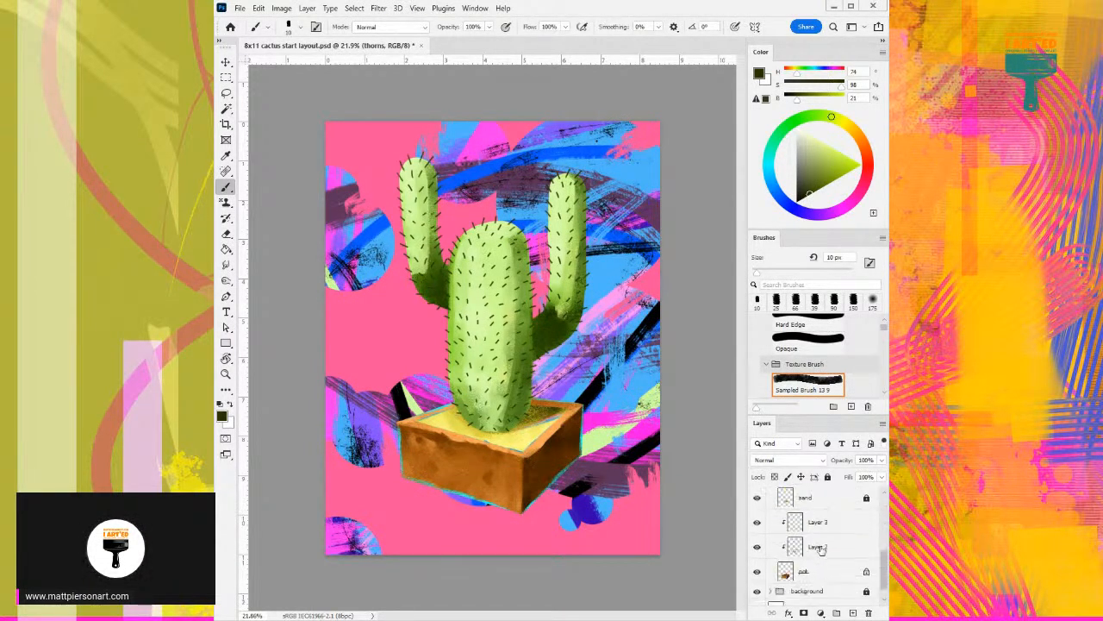
{"action": "scroll", "coordinate": [838, 543], "scroll_direction": "up", "scroll_amount": 2}
{"action": "scroll", "coordinate": [839, 543], "scroll_direction": "up", "scroll_amount": 2}
{"action": "scroll", "coordinate": [839, 543], "scroll_direction": "up", "scroll_amount": 2}
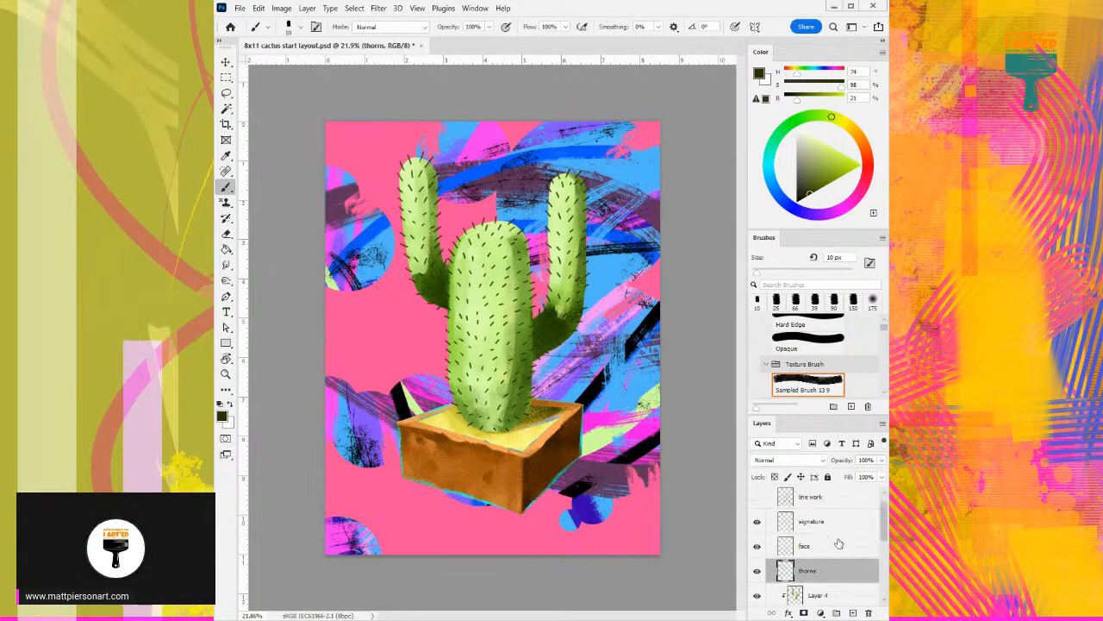
{"action": "left_click", "coordinate": [834, 523]}
{"action": "left_click", "coordinate": [766, 364]}
{"action": "scroll", "coordinate": [768, 368], "scroll_direction": "down", "scroll_amount": 1}
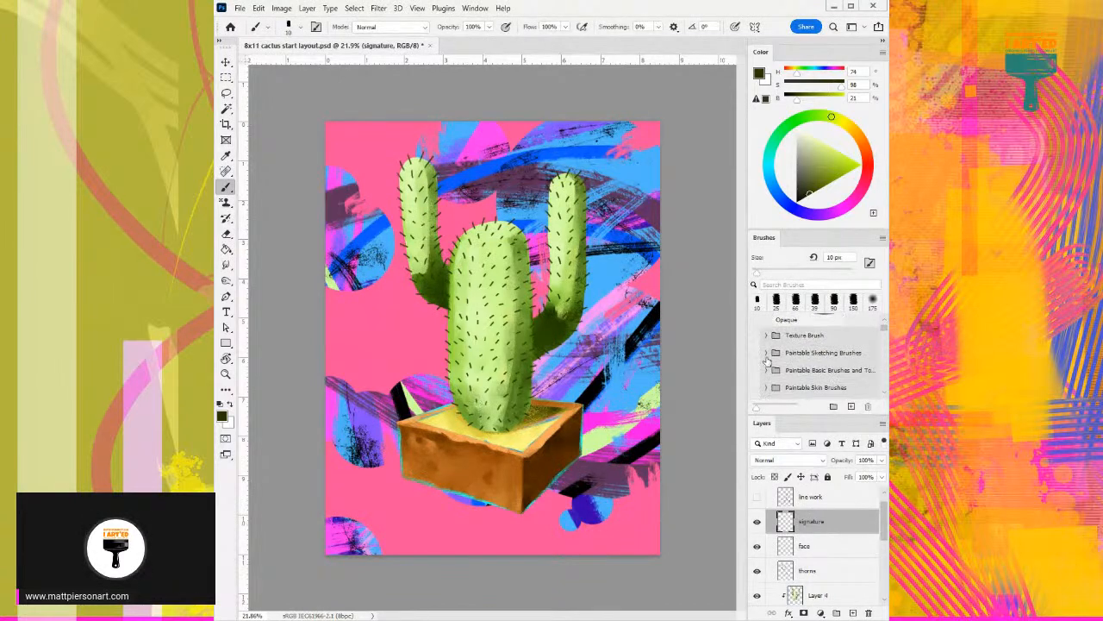
{"action": "left_click", "coordinate": [765, 371]}
{"action": "scroll", "coordinate": [766, 371], "scroll_direction": "down", "scroll_amount": 1}
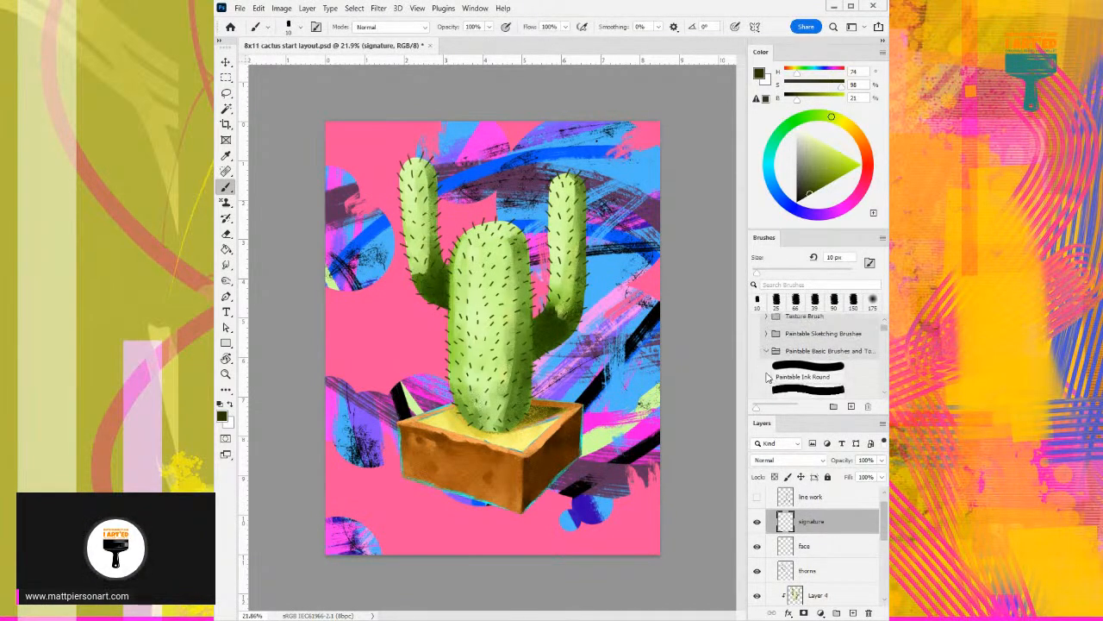
{"action": "left_click", "coordinate": [803, 378]}
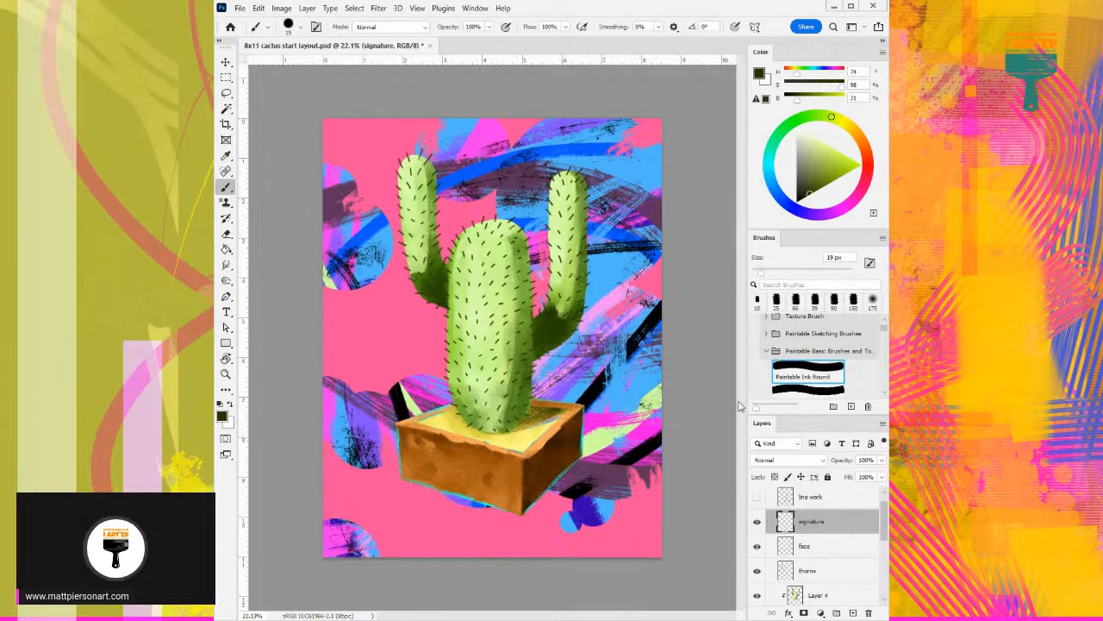
- Sample the background pink, shift its hue to a contrasting teal green at 153 degrees, and reduce the brush size to 8 px
{"action": "left_click_drag", "start_coordinate": [517, 449], "coordinate": [575, 407]}
{"action": "left_click_drag", "start_coordinate": [560, 277], "coordinate": [531, 409]}
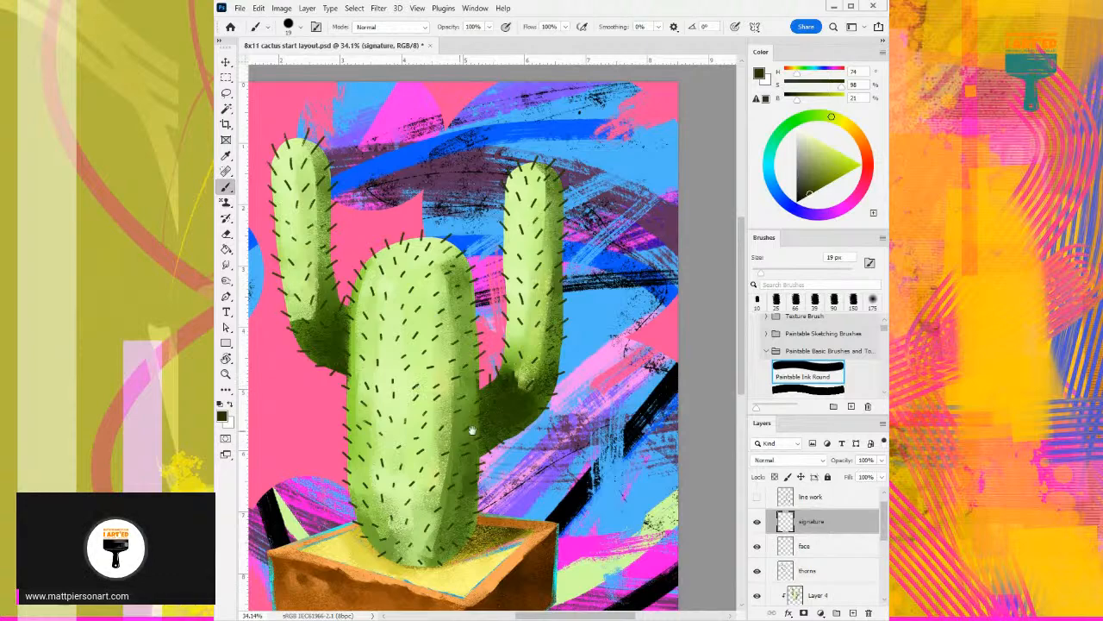
{"action": "left_click_drag", "start_coordinate": [517, 425], "coordinate": [494, 252]}
{"action": "left_click_drag", "start_coordinate": [494, 406], "coordinate": [528, 371]}
{"action": "left_click_drag", "start_coordinate": [542, 420], "coordinate": [508, 337]}
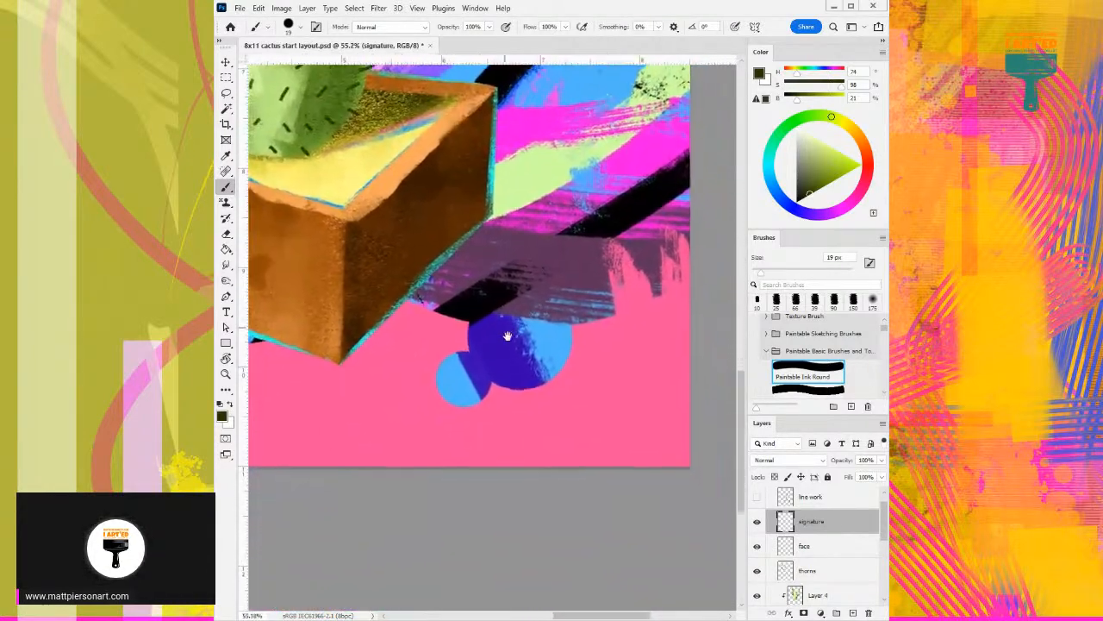
{"action": "left_click_drag", "start_coordinate": [524, 399], "coordinate": [517, 394]}
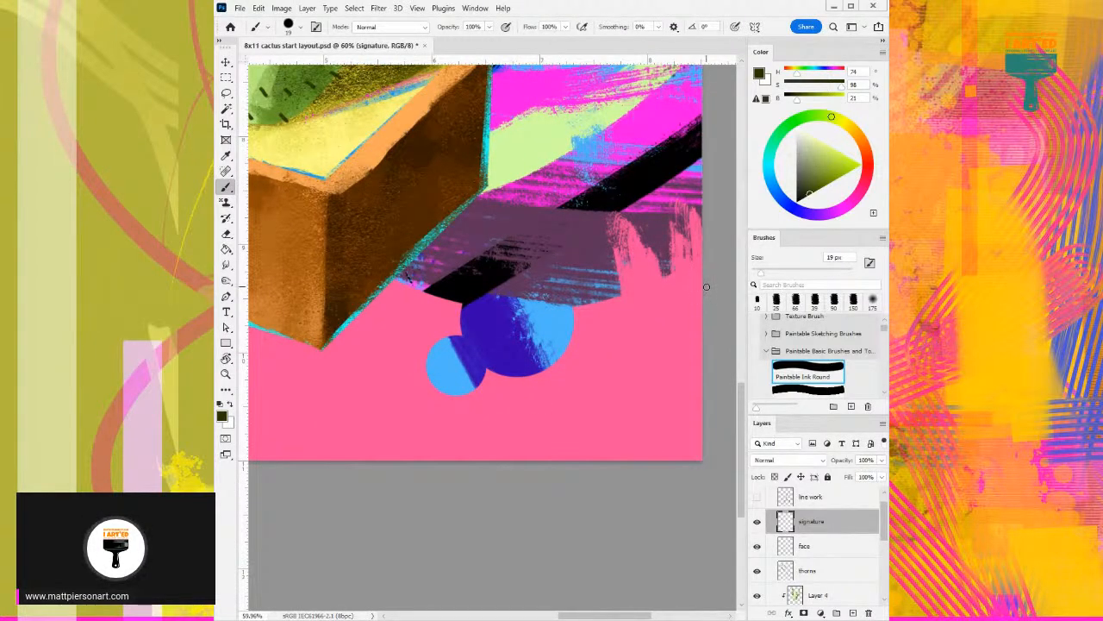
{"action": "left_click_drag", "start_coordinate": [706, 287], "coordinate": [630, 286]}
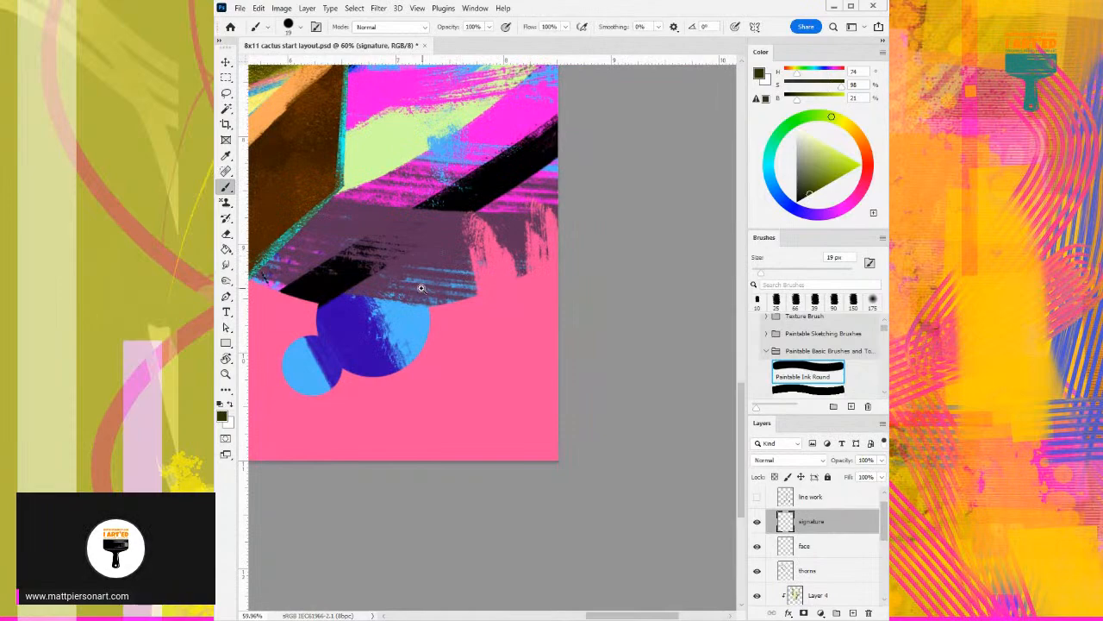
{"action": "left_click_drag", "start_coordinate": [407, 284], "coordinate": [635, 315]}
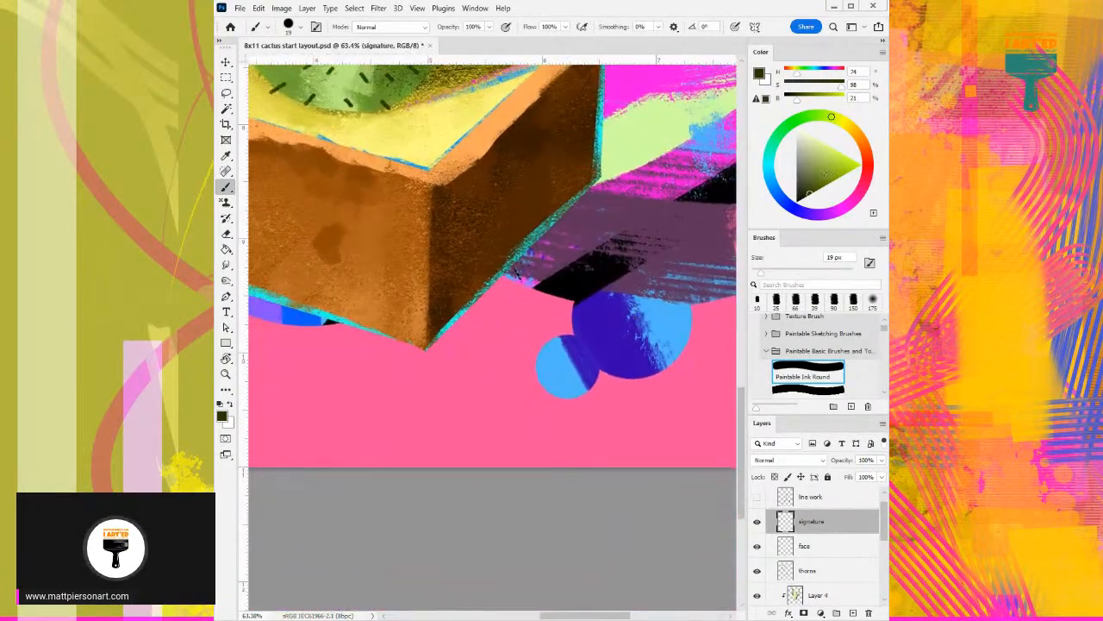
{"action": "left_click", "coordinate": [571, 424], "text": "alt"}
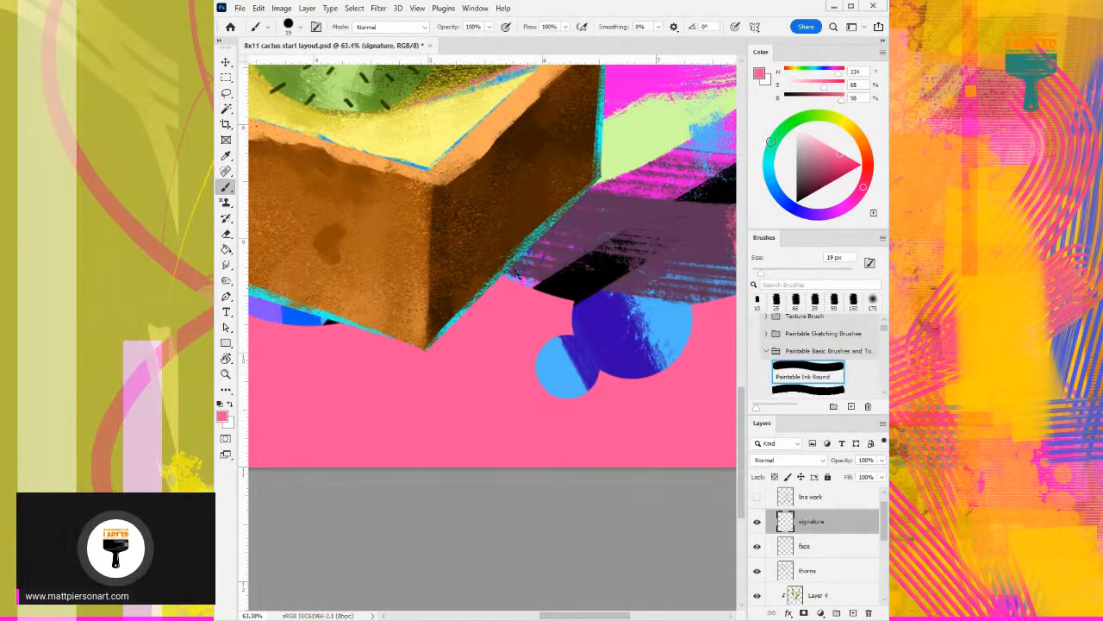
{"action": "left_click", "coordinate": [775, 141]}
{"action": "key", "text": "bracketleft"}
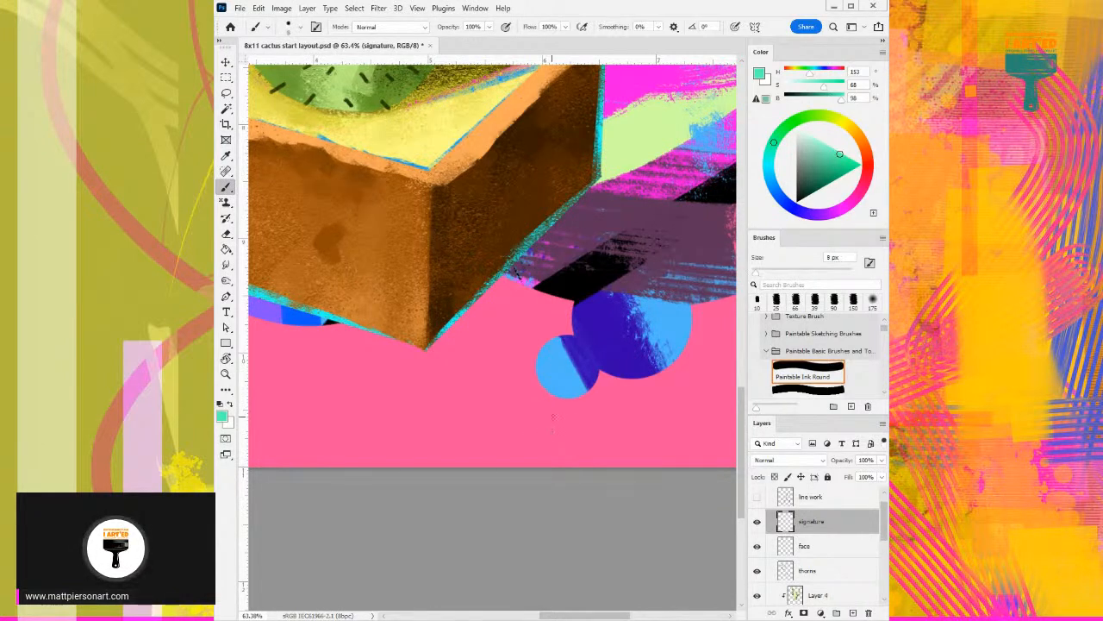
- Handwrite the opening of the signature, "TMP22-", in teal on the pink area below the small blue circles
{"action": "mouse_move", "coordinate": [564, 409]}
{"action": "left_mouse_down"}
{"action": "mouse_move", "coordinate": [508, 330]}
{"action": "mouse_move", "coordinate": [431, 286]}
{"action": "mouse_move", "coordinate": [440, 300]}
{"action": "left_mouse_up"}
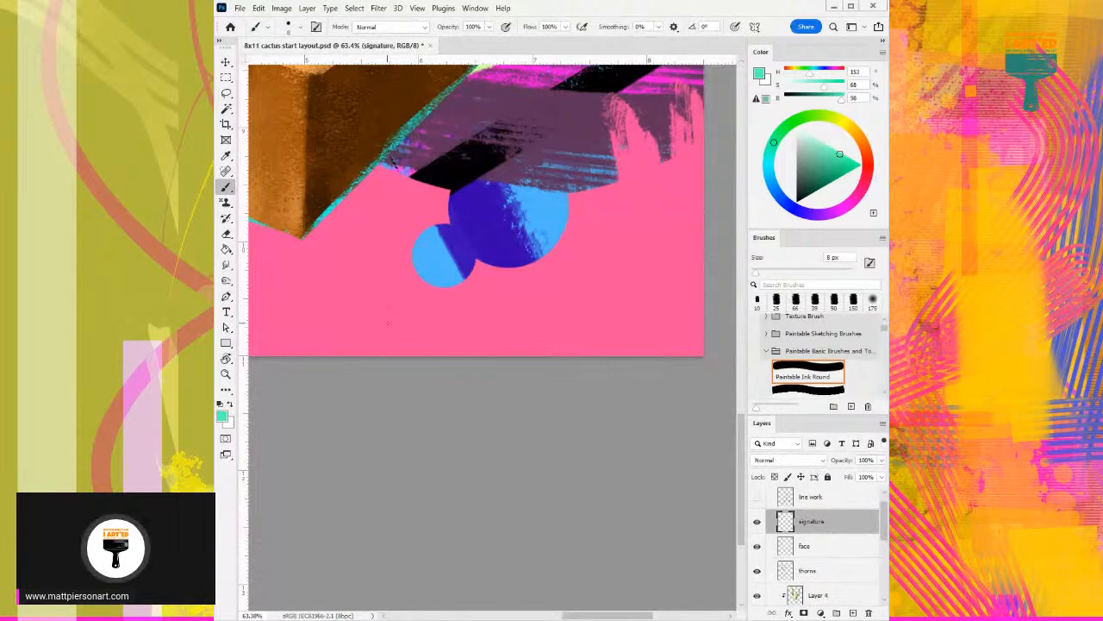
{"action": "mouse_move", "coordinate": [391, 315]}
{"action": "left_mouse_down"}
{"action": "mouse_move", "coordinate": [390, 338]}
{"action": "mouse_move", "coordinate": [400, 314]}
{"action": "mouse_move", "coordinate": [406, 338]}
{"action": "left_mouse_up"}
{"action": "mouse_move", "coordinate": [402, 316]}
{"action": "left_mouse_down"}
{"action": "mouse_move", "coordinate": [421, 316]}
{"action": "mouse_move", "coordinate": [423, 336]}
{"action": "mouse_move", "coordinate": [432, 327]}
{"action": "left_mouse_up"}
{"action": "key", "text": "ctrl+z"}
{"action": "key", "text": "ctrl+z"}
{"action": "key", "text": "ctrl+z"}
{"action": "key", "text": "ctrl+z"}
{"action": "key", "text": "ctrl+z"}
{"action": "key", "text": "ctrl+z"}
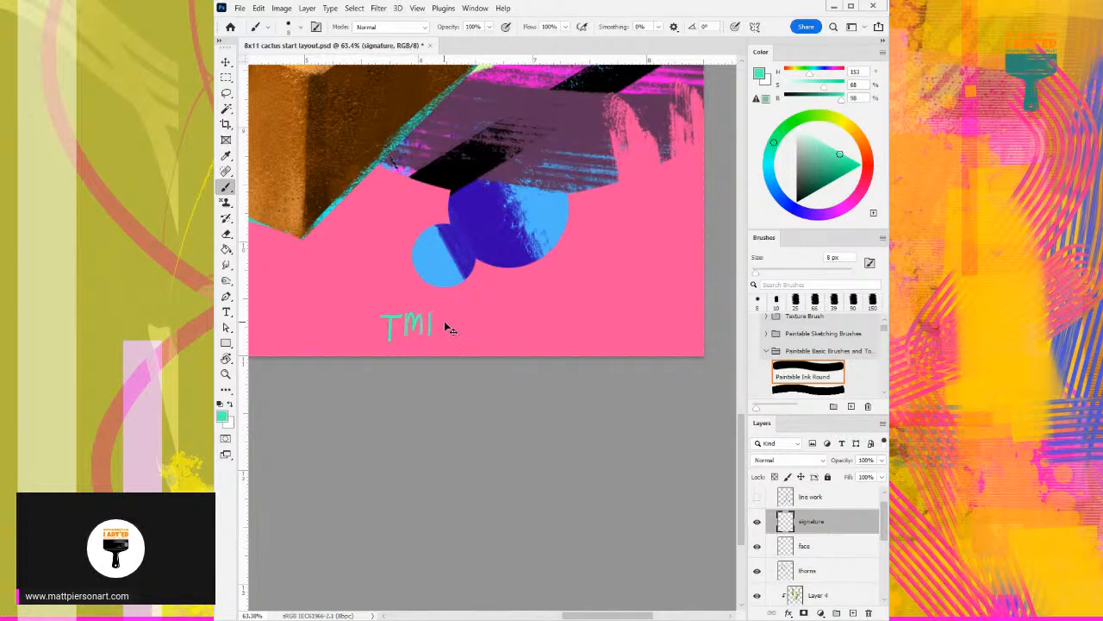
{"action": "key", "text": "ctrl+shift+z"}
{"action": "key", "text": "ctrl+shift+z"}
{"action": "key", "text": "ctrl+shift+z"}
{"action": "key", "text": "ctrl+shift+z"}
{"action": "key", "text": "ctrl+shift+z"}
{"action": "mouse_move", "coordinate": [446, 317]}
{"action": "left_mouse_down"}
{"action": "mouse_move", "coordinate": [449, 335]}
{"action": "mouse_move", "coordinate": [490, 325]}
{"action": "left_mouse_up"}
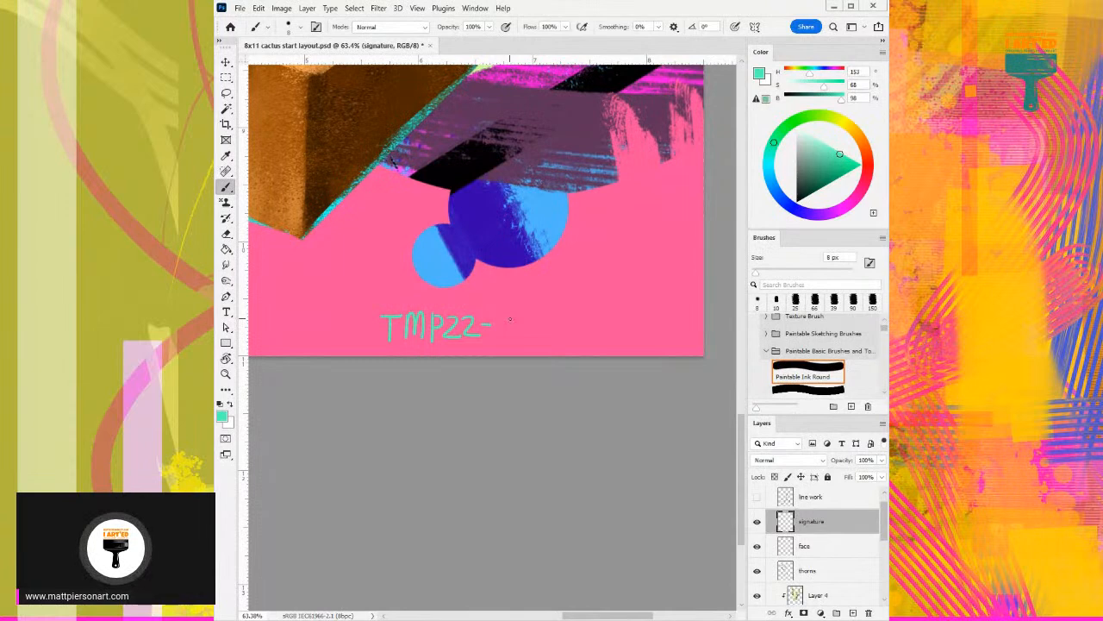
- Complete the handwritten signature line with "#0149-Day387", running toward the canvas's lower right corner
{"action": "mouse_move", "coordinate": [501, 314]}
{"action": "left_mouse_down"}
{"action": "mouse_move", "coordinate": [499, 338]}
{"action": "mouse_move", "coordinate": [515, 319]}
{"action": "mouse_move", "coordinate": [519, 333]}
{"action": "mouse_move", "coordinate": [525, 313]}
{"action": "mouse_move", "coordinate": [535, 338]}
{"action": "mouse_move", "coordinate": [558, 324]}
{"action": "mouse_move", "coordinate": [551, 335]}
{"action": "mouse_move", "coordinate": [568, 336]}
{"action": "left_mouse_up"}
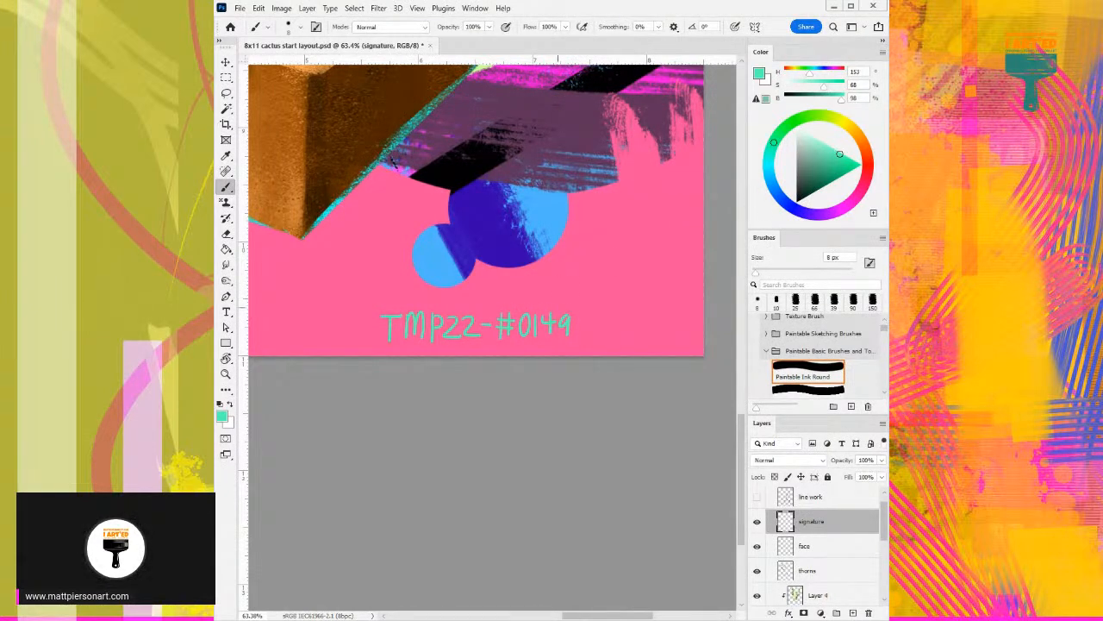
{"action": "left_click_drag", "start_coordinate": [573, 325], "coordinate": [614, 337]}
{"action": "mouse_move", "coordinate": [620, 321]}
{"action": "left_mouse_down"}
{"action": "mouse_move", "coordinate": [624, 342]}
{"action": "mouse_move", "coordinate": [660, 313]}
{"action": "mouse_move", "coordinate": [675, 336]}
{"action": "mouse_move", "coordinate": [681, 323]}
{"action": "left_mouse_up"}
{"action": "left_click_drag", "start_coordinate": [630, 213], "coordinate": [547, 281]}
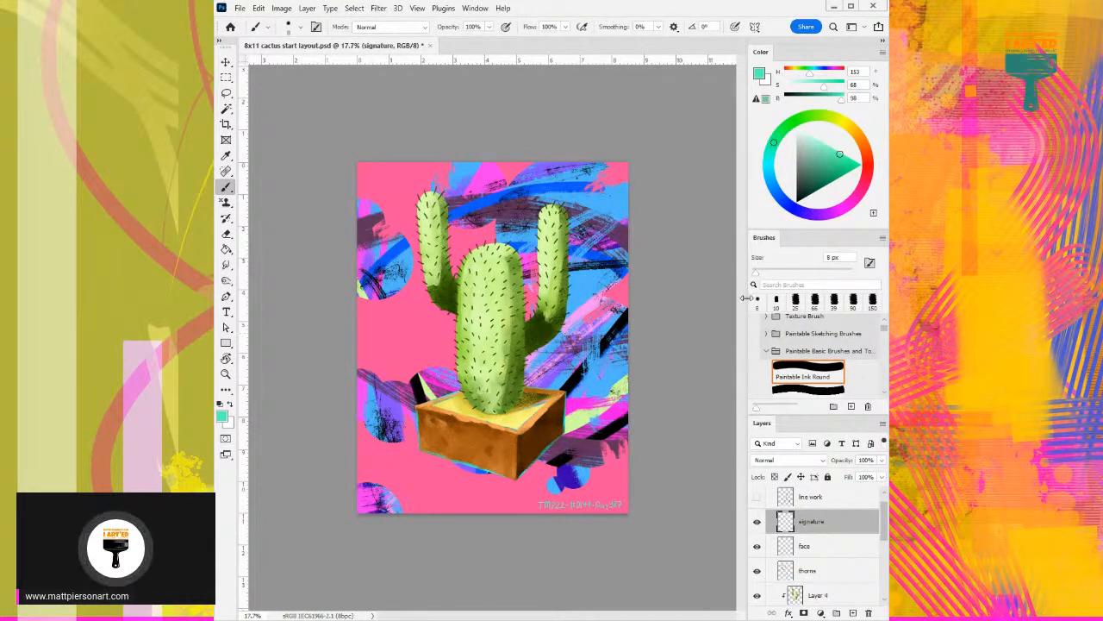
{"action": "left_click_drag", "start_coordinate": [664, 361], "coordinate": [690, 362]}
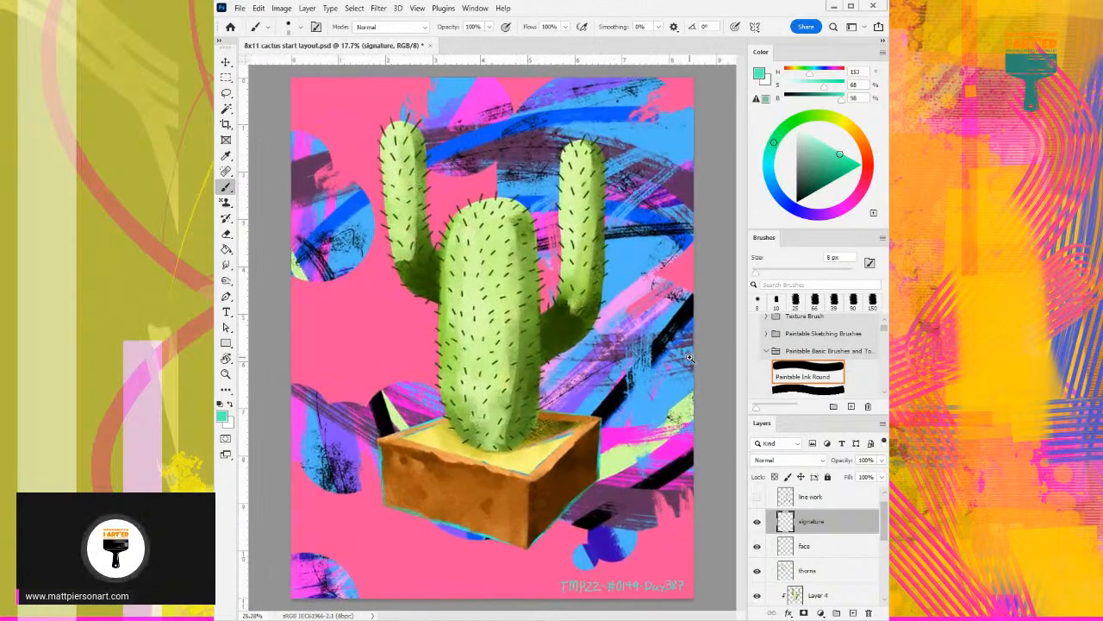